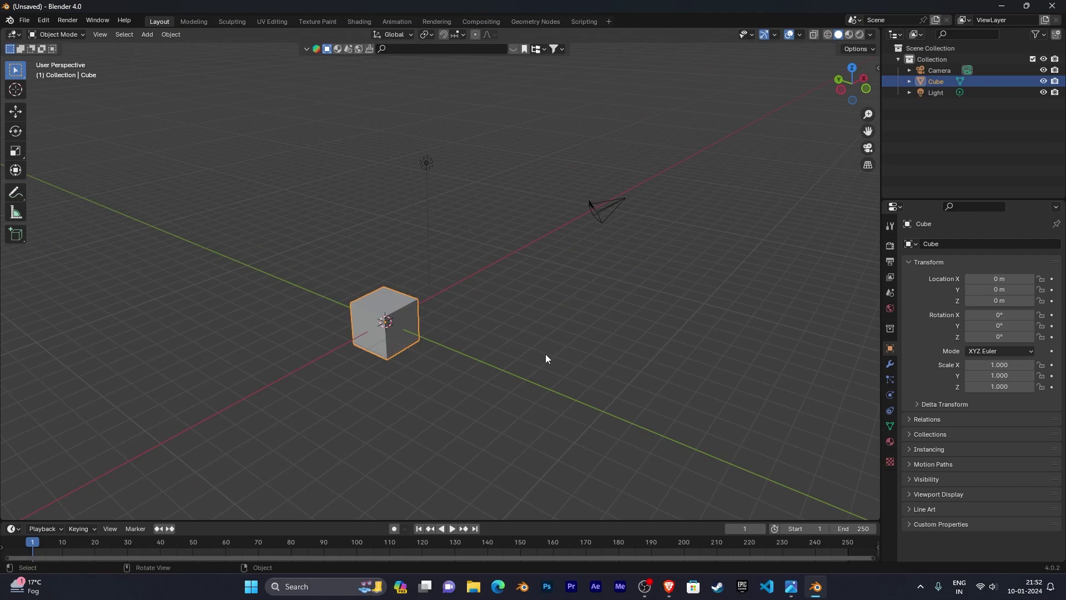
# Delete the default cube, camera and light, and add a UV sphere to the empty scene
pyautogui.click(546, 355)
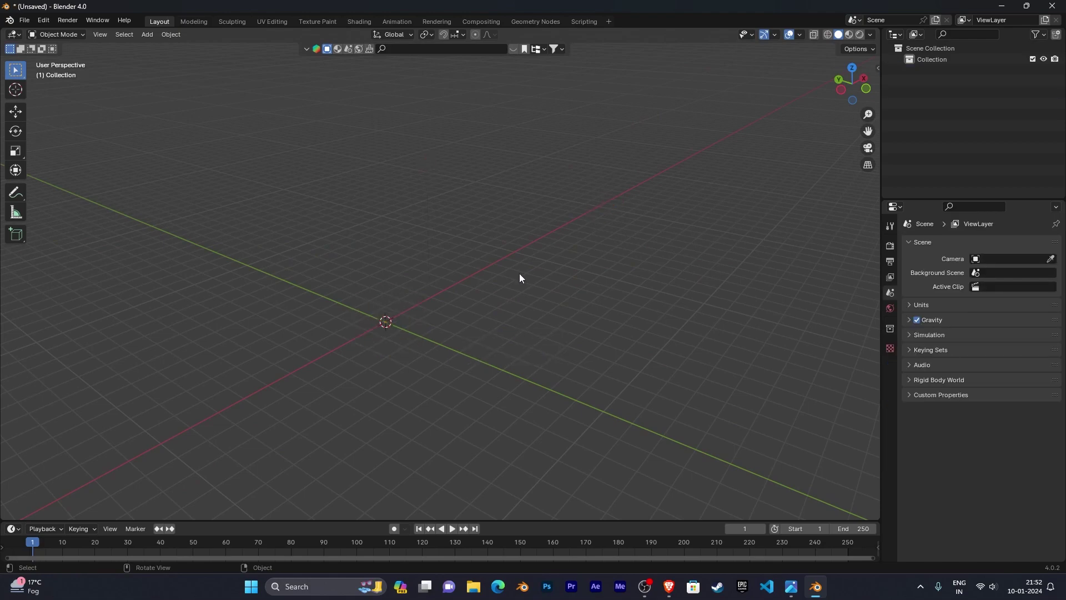
pyautogui.moveTo(520, 270); pyautogui.dragTo(629, 261, button='middle')
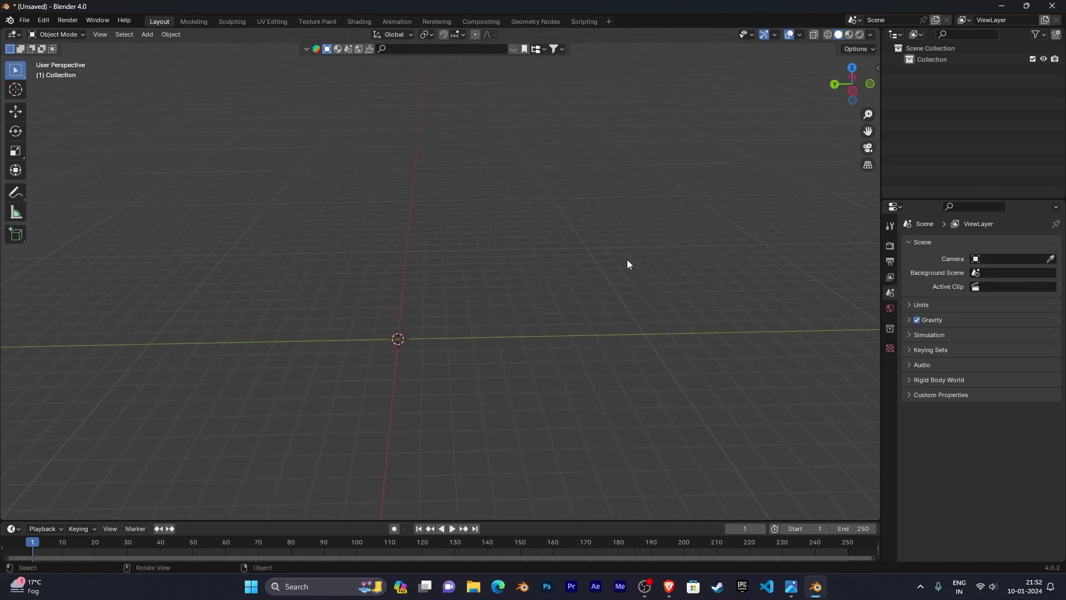
pyautogui.hotkey('shift', 'a')
pyautogui.moveTo(618, 275)
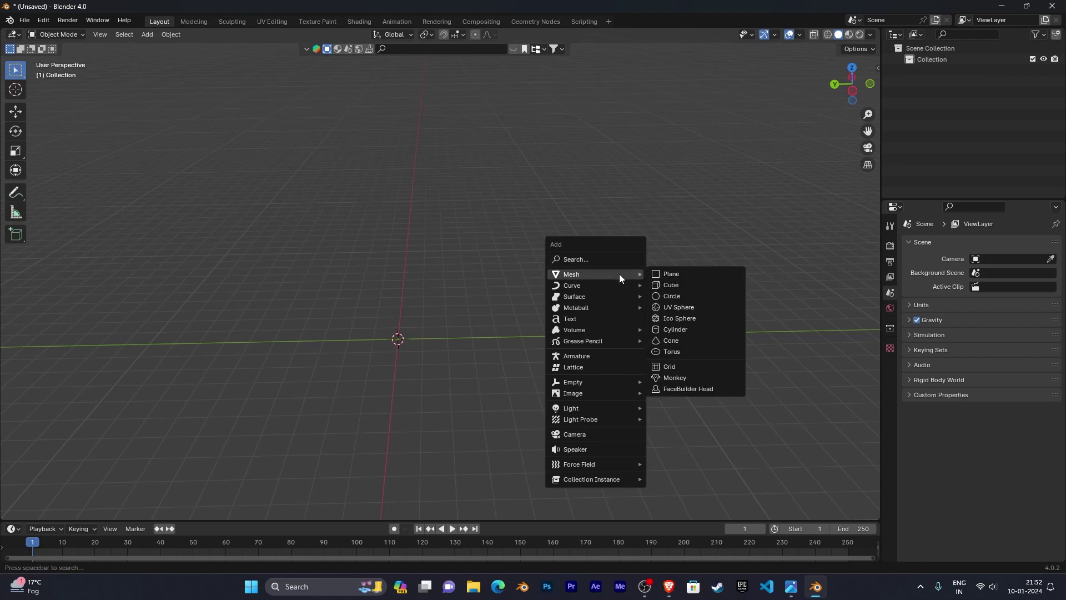
pyautogui.click(702, 307)
# Start the Shortcut VUr display of pressed inputs for the 3D view
pyautogui.moveTo(568, 307); pyautogui.dragTo(638, 277, button='middle')
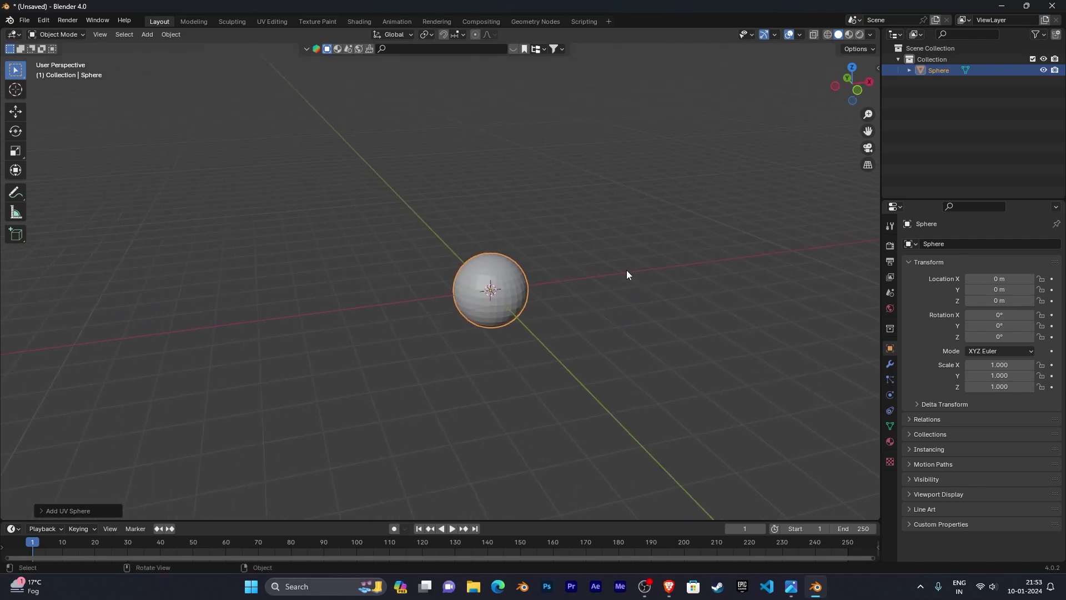
pyautogui.moveTo(538, 323); pyautogui.dragTo(536, 299, button='middle')
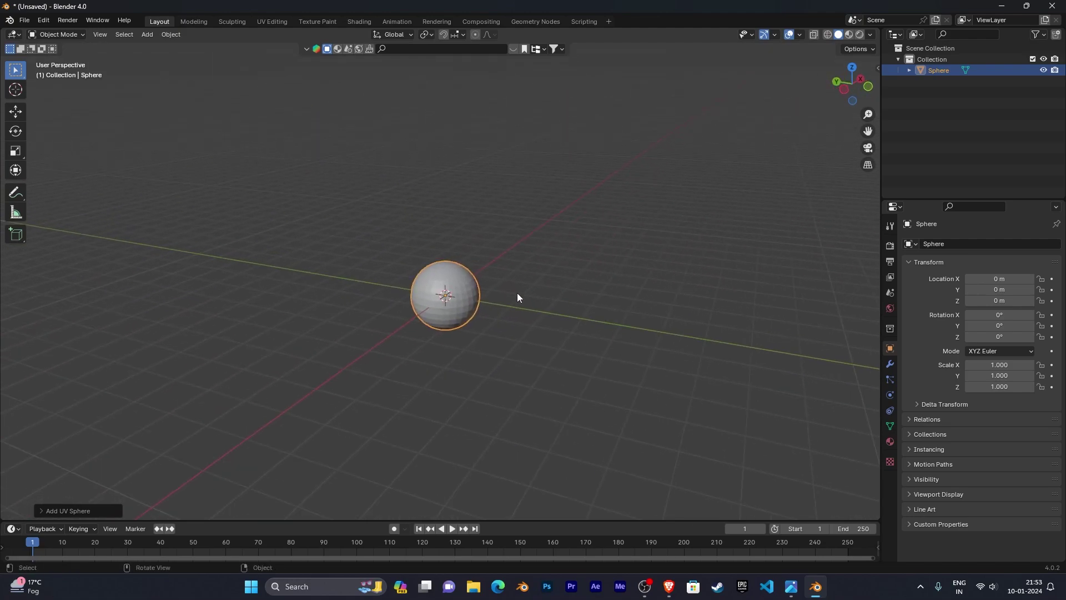
pyautogui.moveTo(648, 302); pyautogui.dragTo(602, 302, button='middle')
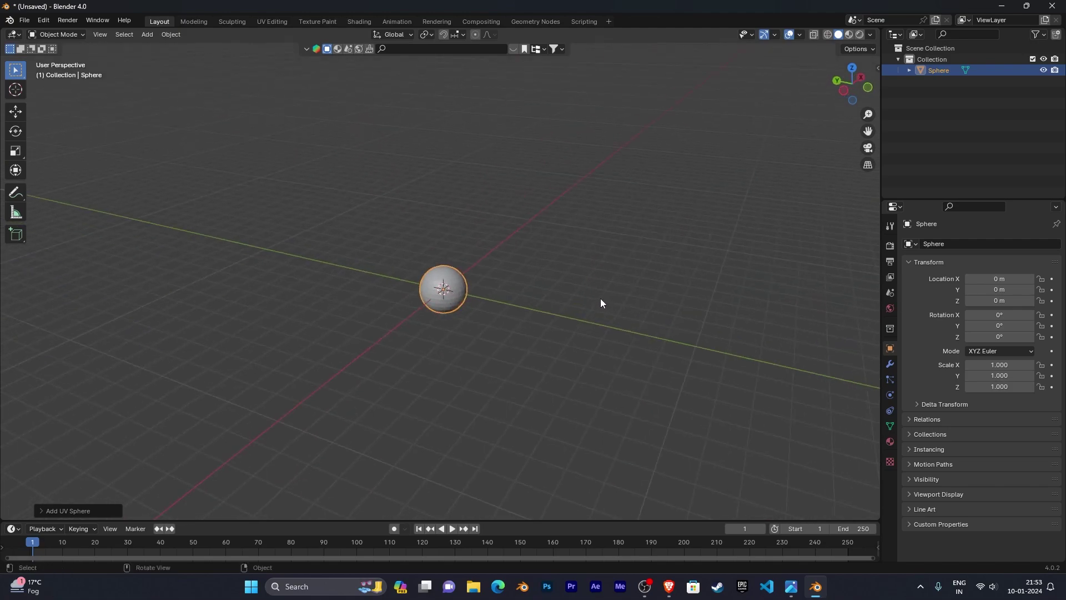
pyautogui.moveTo(676, 294); pyautogui.dragTo(654, 302, button='middle')
pyautogui.press('n')
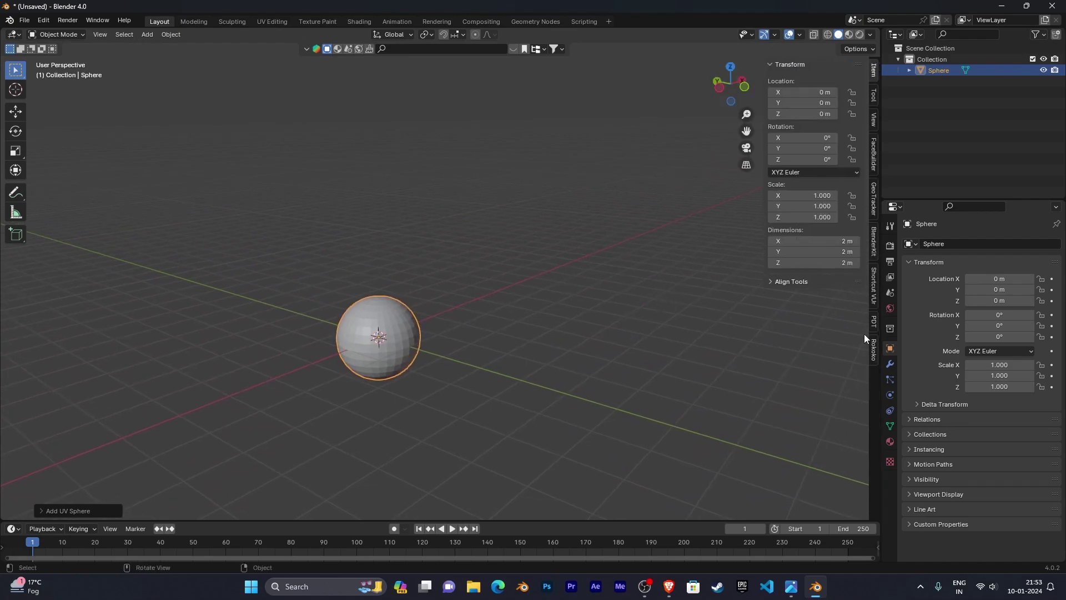
pyautogui.click(874, 286)
pyautogui.click(821, 82)
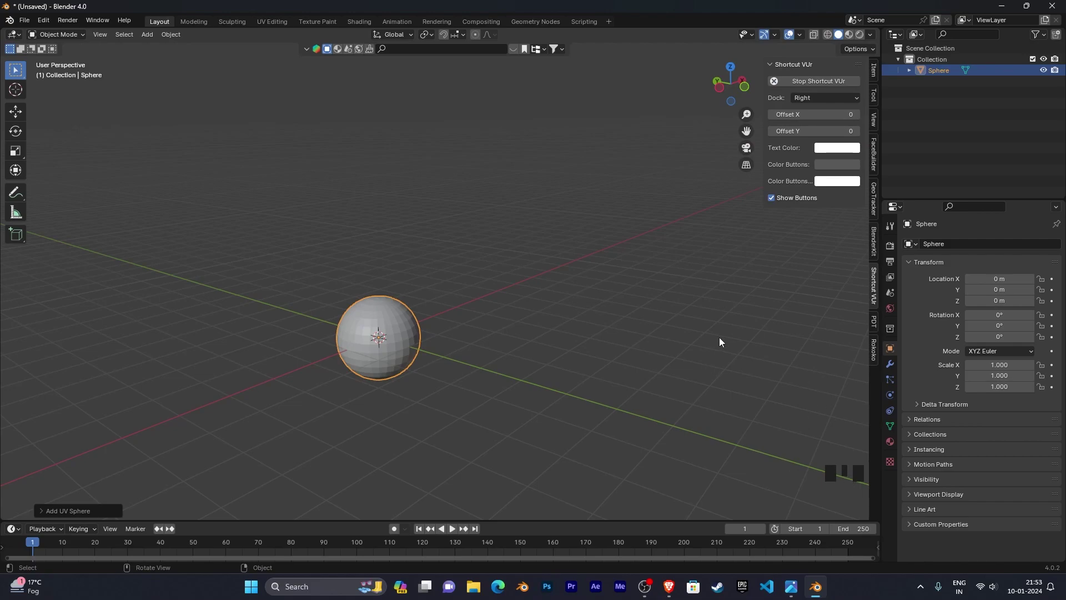
# Set the viewport focal length to 100 mm and hide the viewport sidebar
pyautogui.click(873, 120)
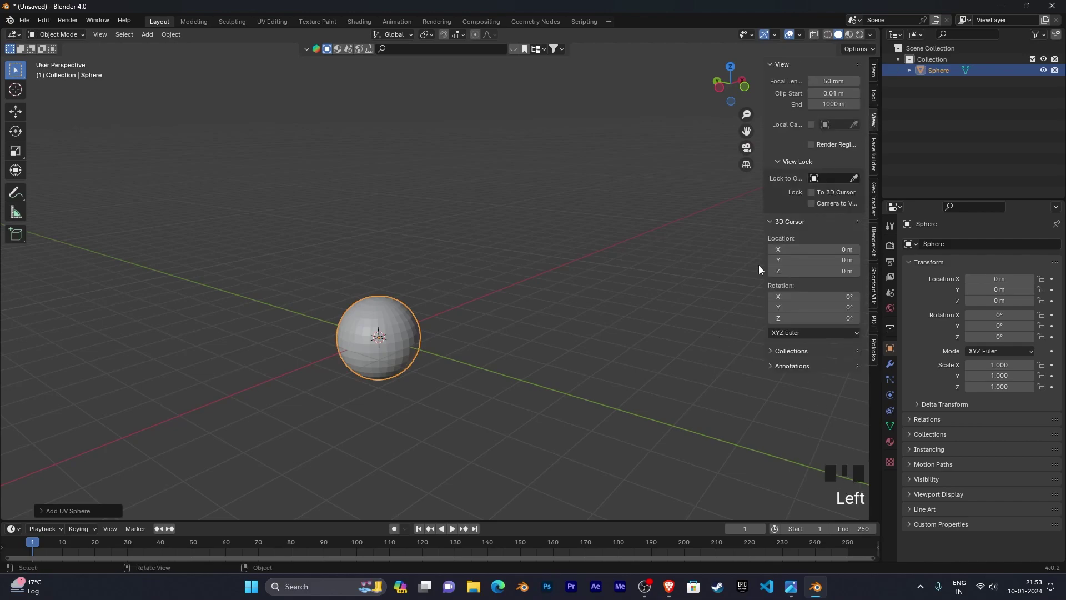
pyautogui.doubleClick(832, 81)
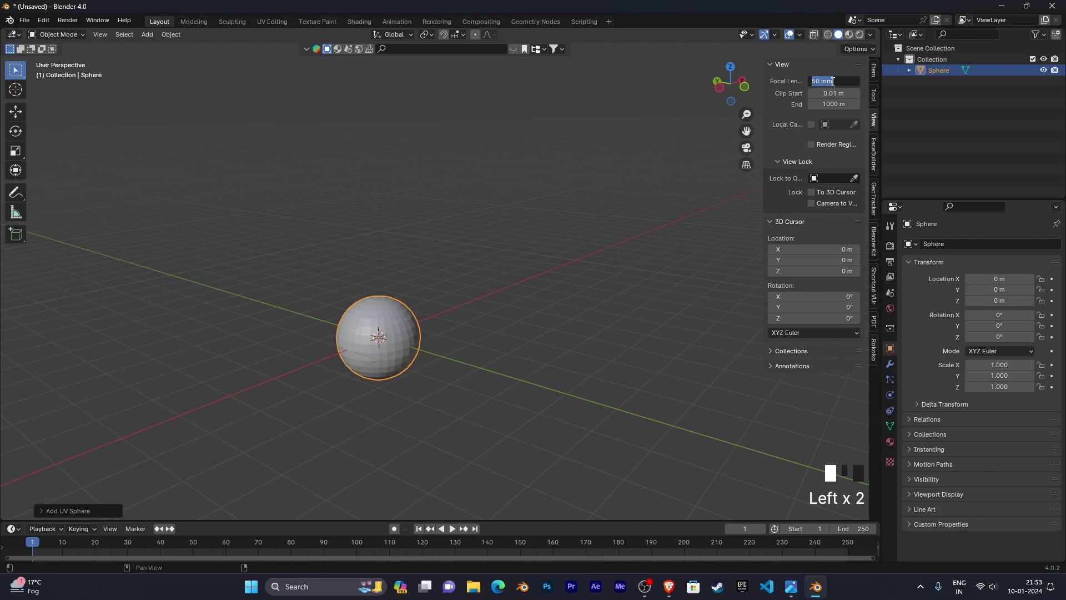
pyautogui.write('100')
pyautogui.press('Return')
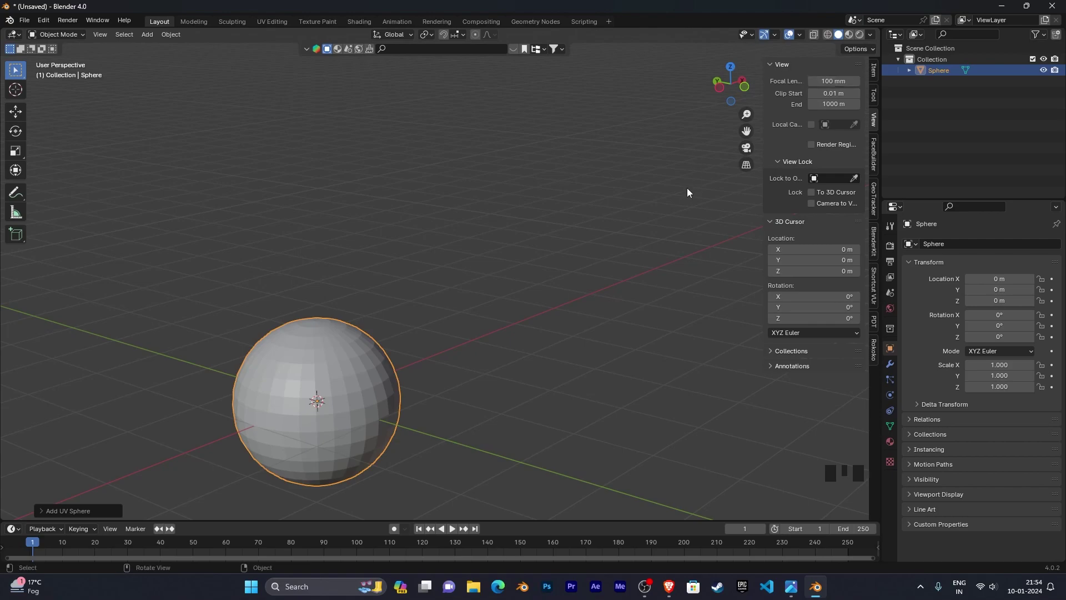
pyautogui.press('n')
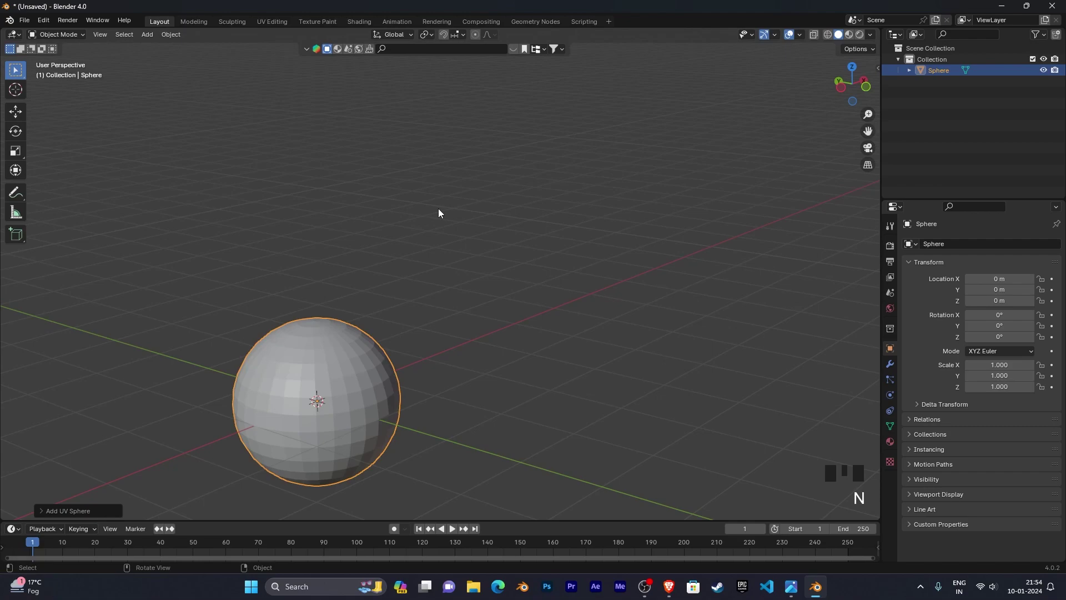
# Switch the sphere to Sculpt Mode and remesh it with a voxel size of 0.02 m
pyautogui.hotkey('ctrl', 'Tab')
pyautogui.click(436, 273)
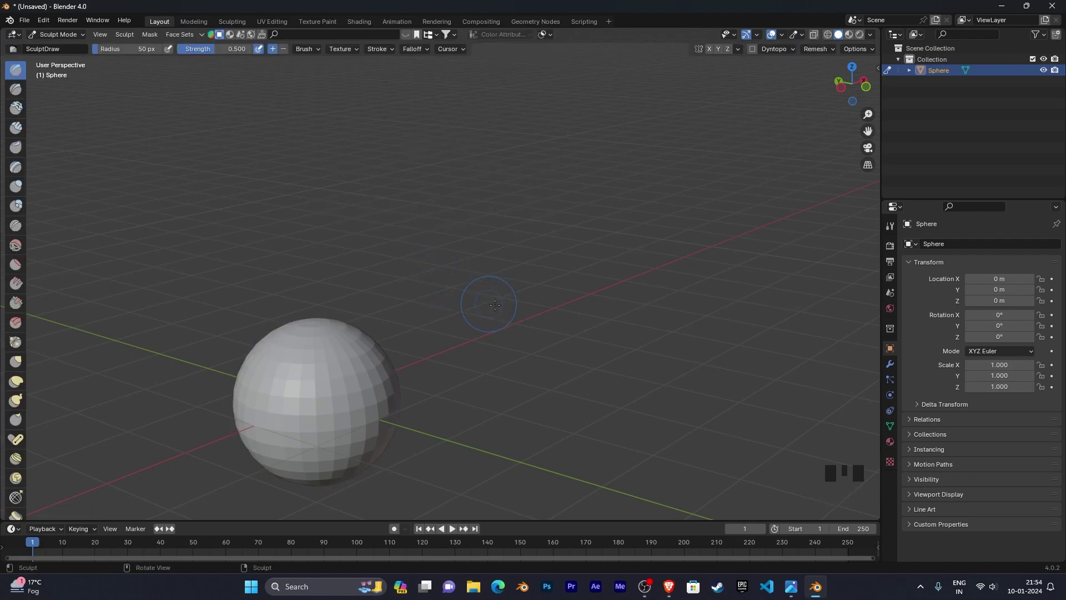
pyautogui.click(886, 227)
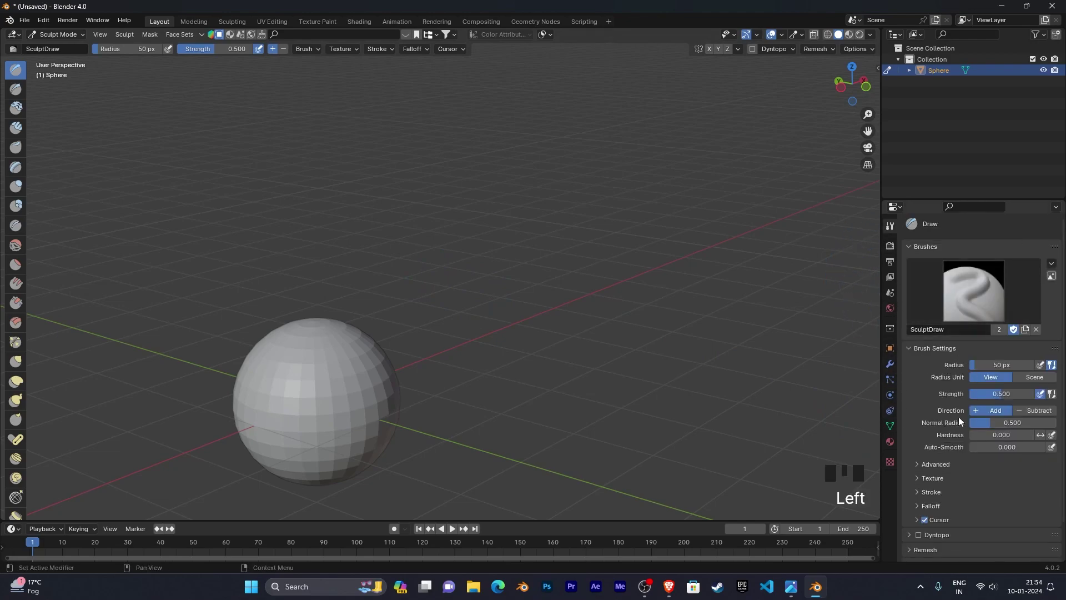
pyautogui.scroll(-6, 983, 470)
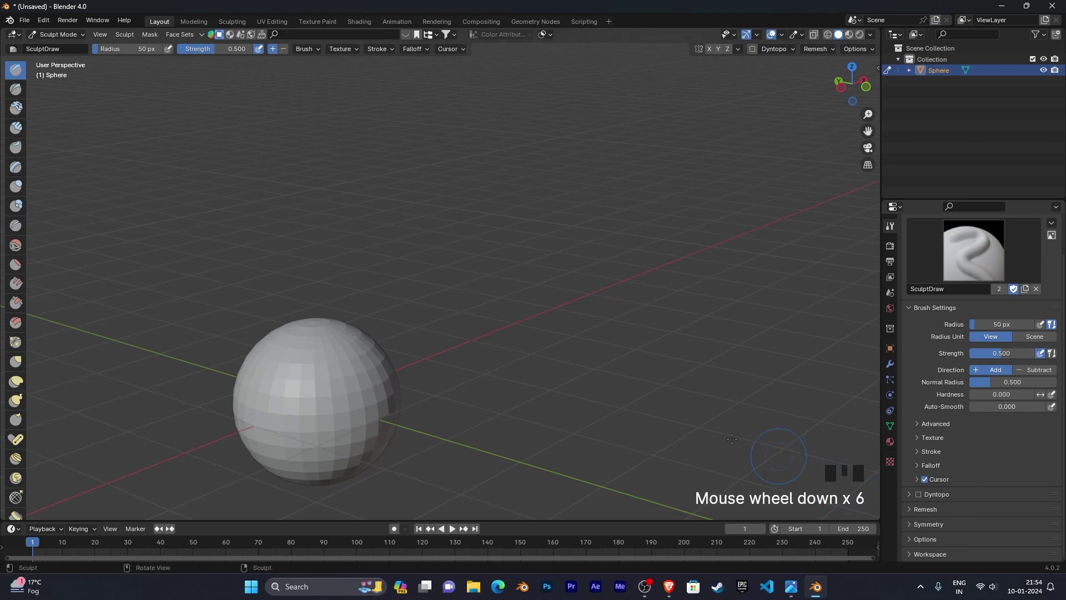
pyautogui.click(924, 509)
pyautogui.scroll(-3, 950, 503)
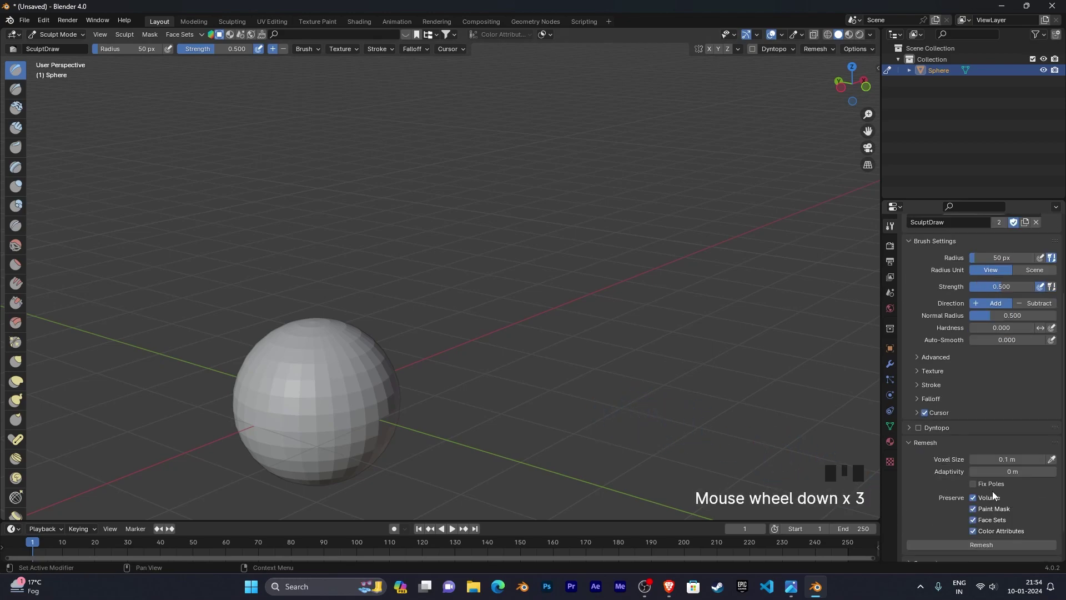
pyautogui.click(1012, 459)
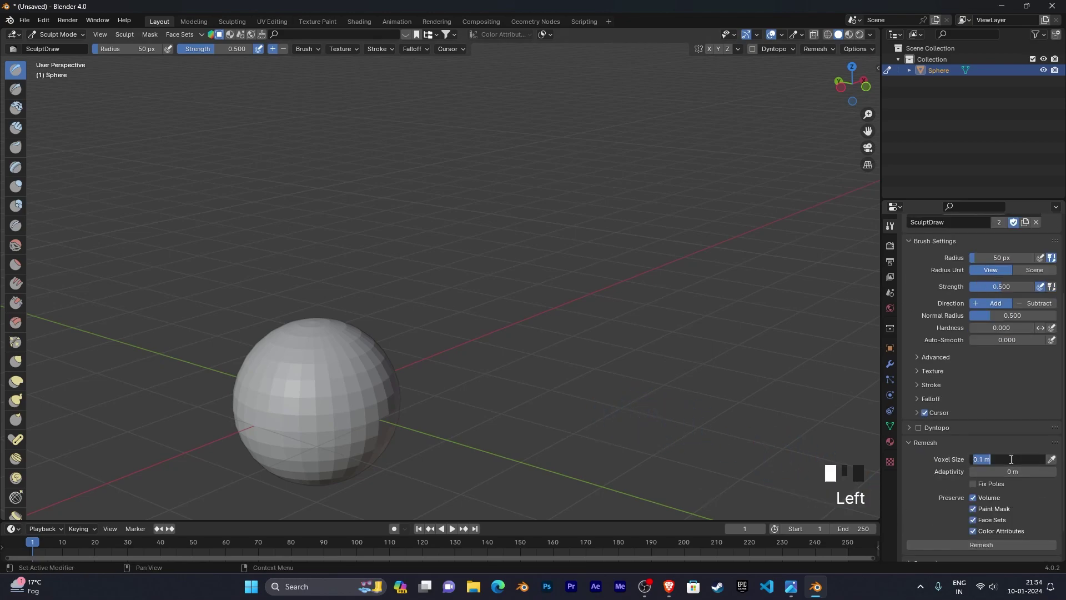
pyautogui.write('0.02')
pyautogui.press('Return')
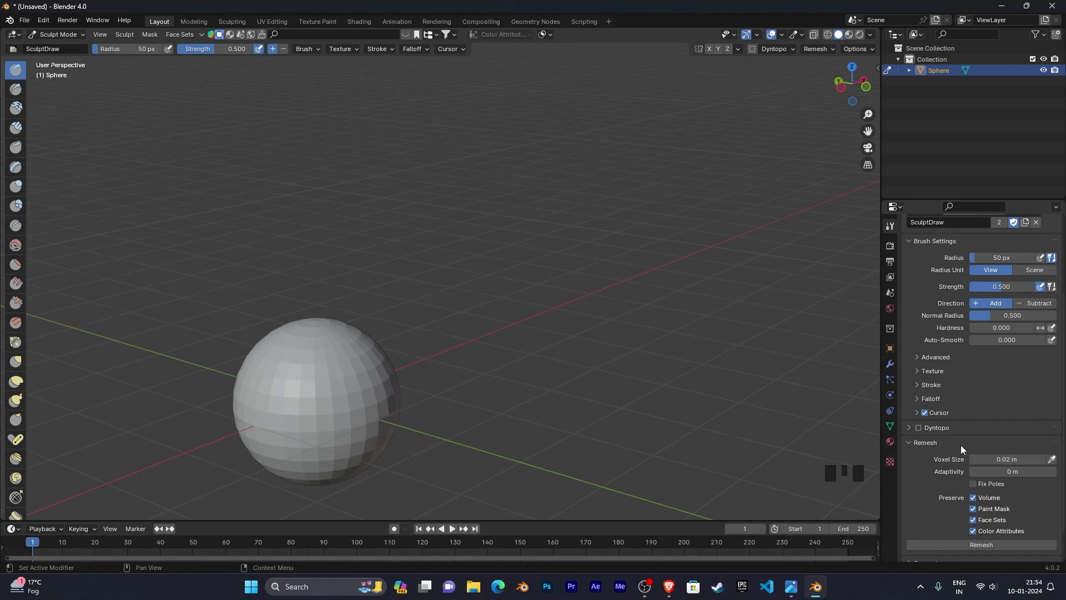
pyautogui.scroll(-5, 949, 465)
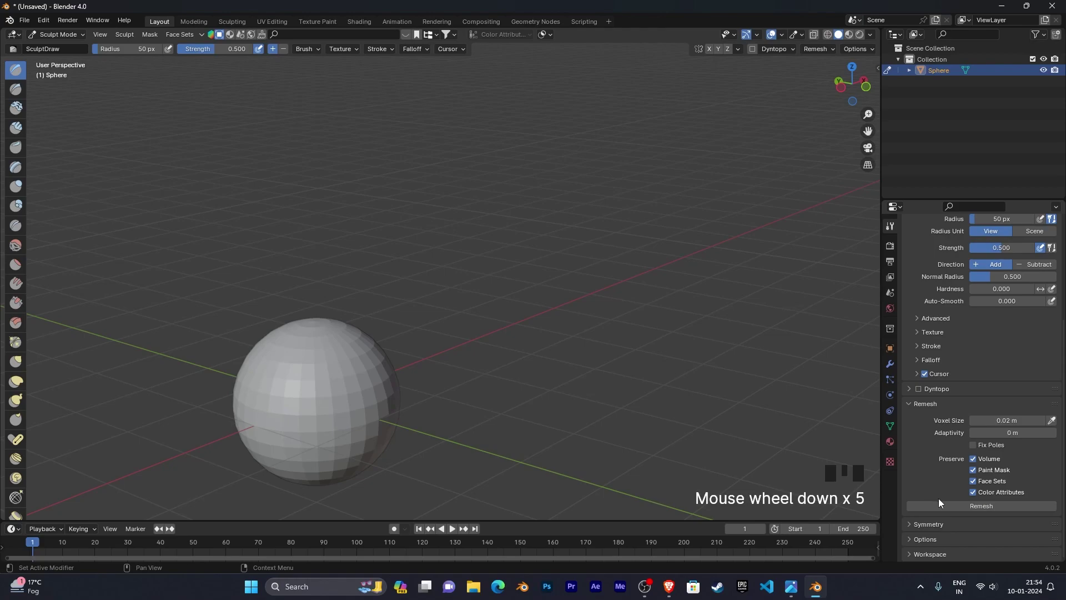
pyautogui.click(957, 508)
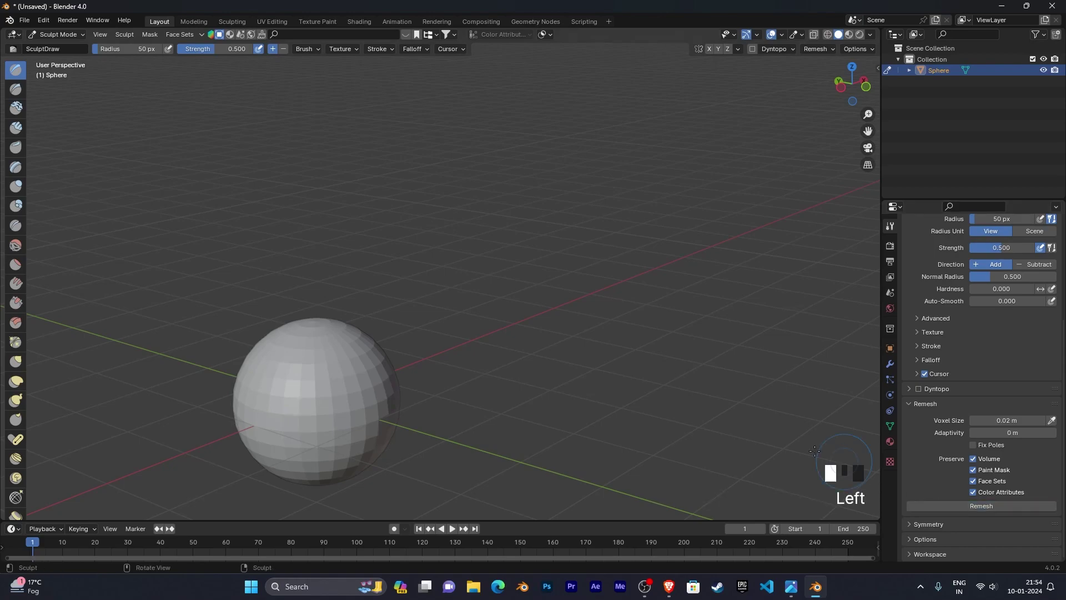
# Inspect the remeshed sphere's topology in Edit Mode and return to Sculpt Mode
pyautogui.moveTo(609, 367)
pyautogui.keyDown('shift'); pyautogui.mouseDown(button='middle')
pyautogui.moveTo(698, 289)
pyautogui.moveTo(695, 367)
pyautogui.moveTo(737, 295)
pyautogui.moveTo(795, 323)
pyautogui.moveTo(765, 314)
pyautogui.moveTo(769, 340)
pyautogui.moveTo(739, 330)
pyautogui.moveTo(742, 281)
pyautogui.moveTo(742, 298)
pyautogui.mouseUp(button='middle'); pyautogui.keyUp('shift')
pyautogui.press('Tab')
pyautogui.scroll(3, 793, 322)
pyautogui.press('Tab')
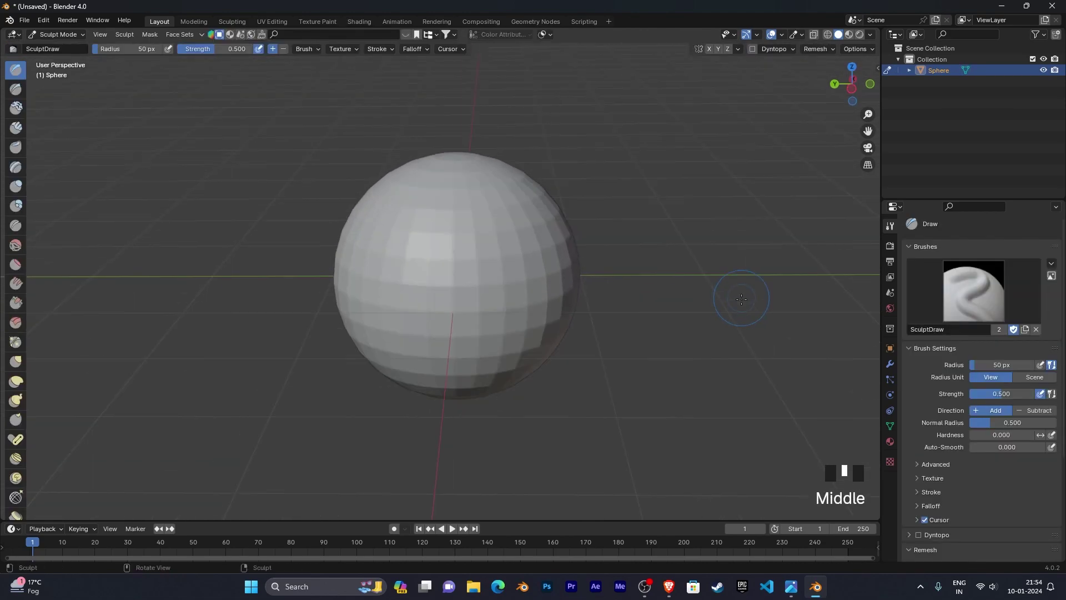
# Compare the sphere with the Front.jpg skull reference in the image viewer, and return to Blender
pyautogui.click(791, 588)
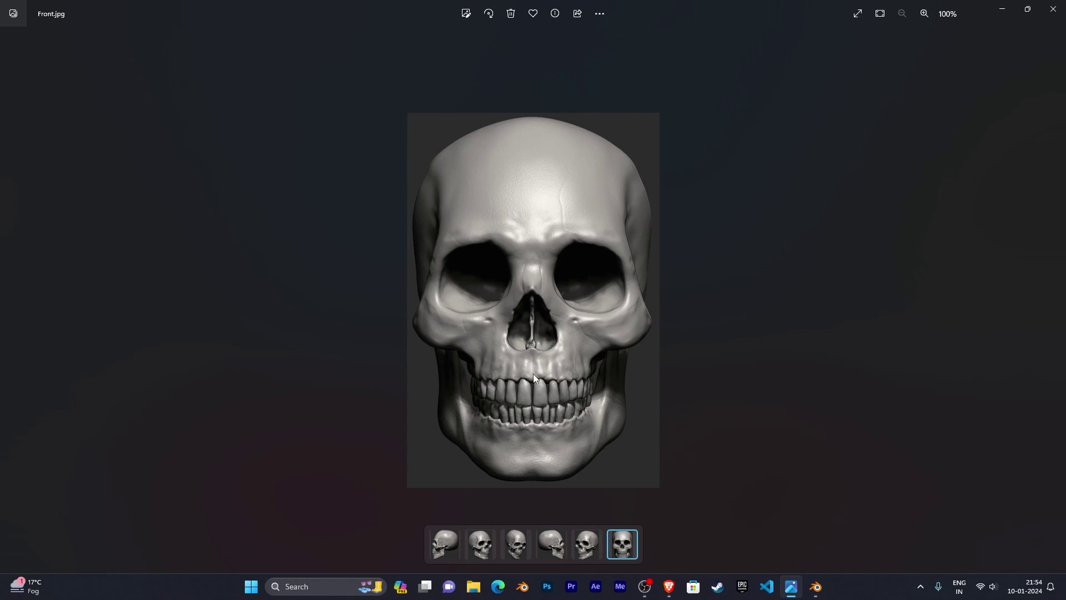
pyautogui.click(816, 587)
pyautogui.moveTo(617, 280); pyautogui.dragTo(702, 315, button='middle')
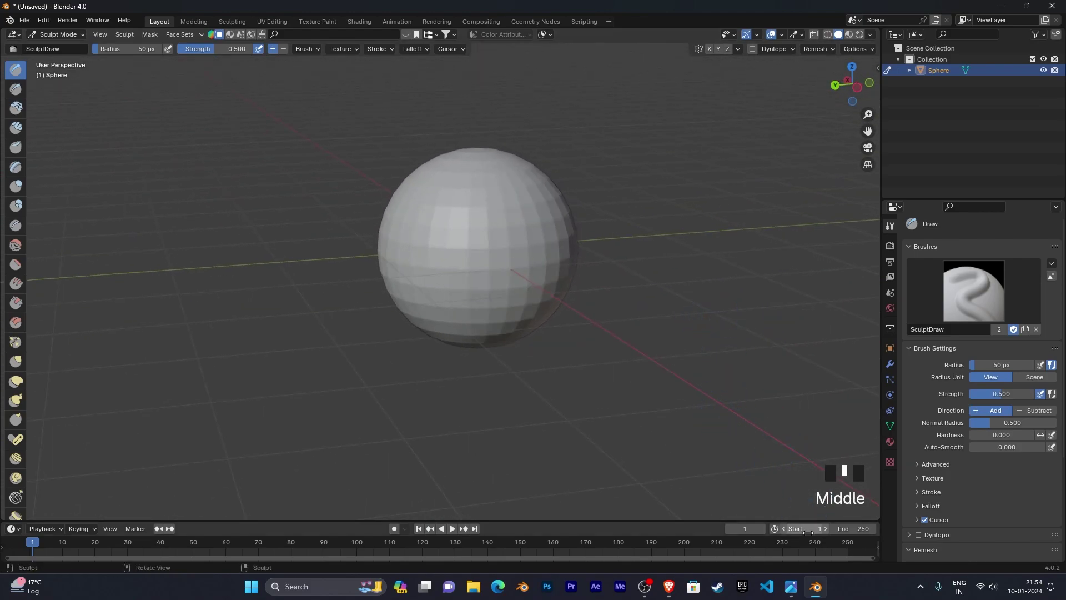
pyautogui.click(791, 587)
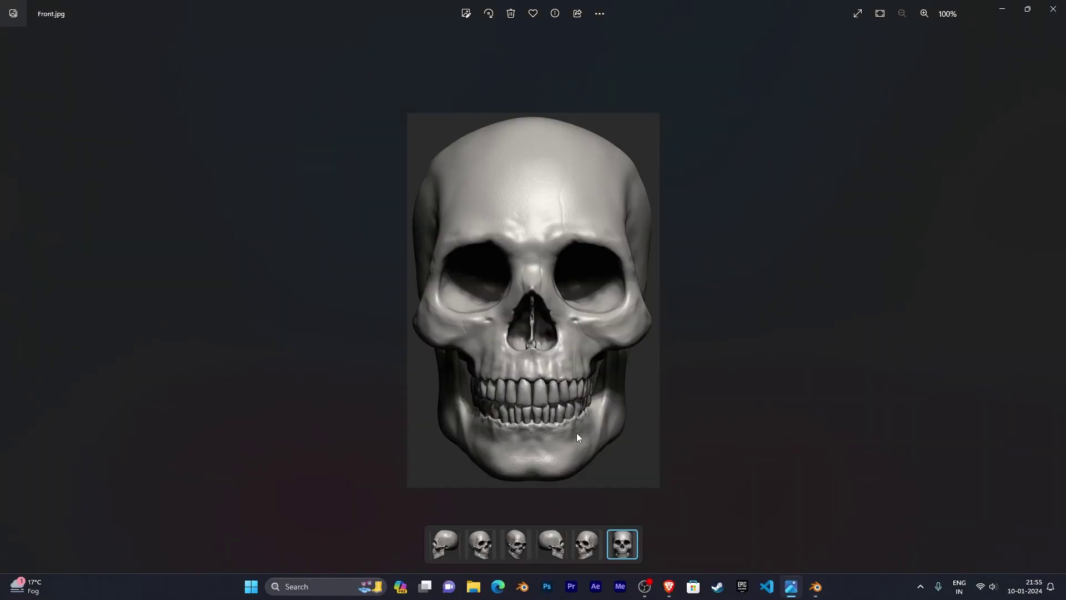
pyautogui.click(816, 587)
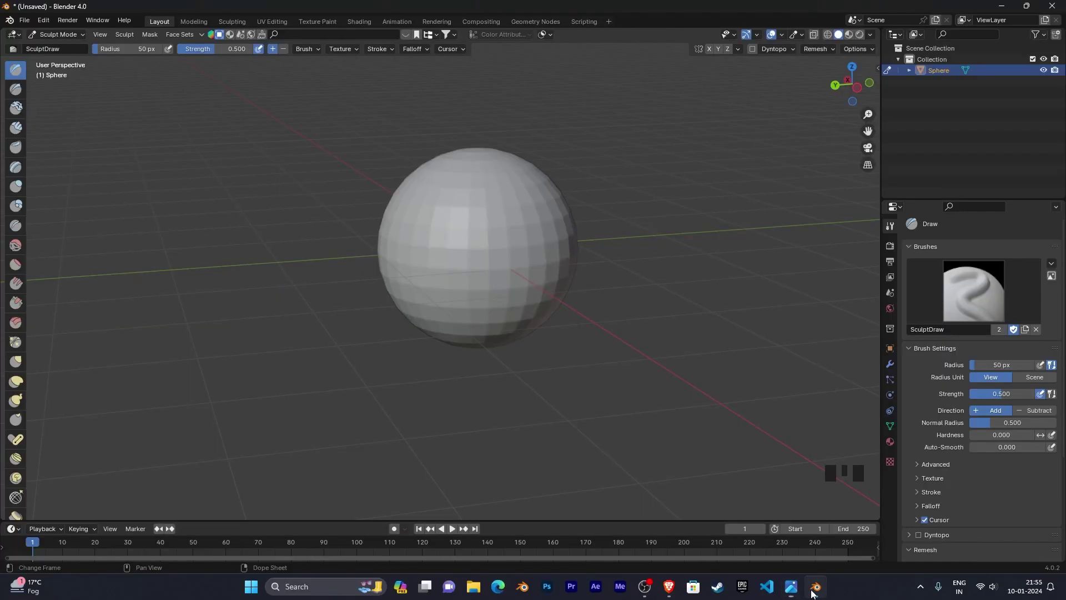
# Switch to the front orthographic view and choose the Grab brush
pyautogui.moveTo(611, 322)
pyautogui.mouseDown(button='middle')
pyautogui.moveTo(674, 352)
pyautogui.moveTo(714, 328)
pyautogui.moveTo(658, 345)
pyautogui.mouseUp(button='middle')
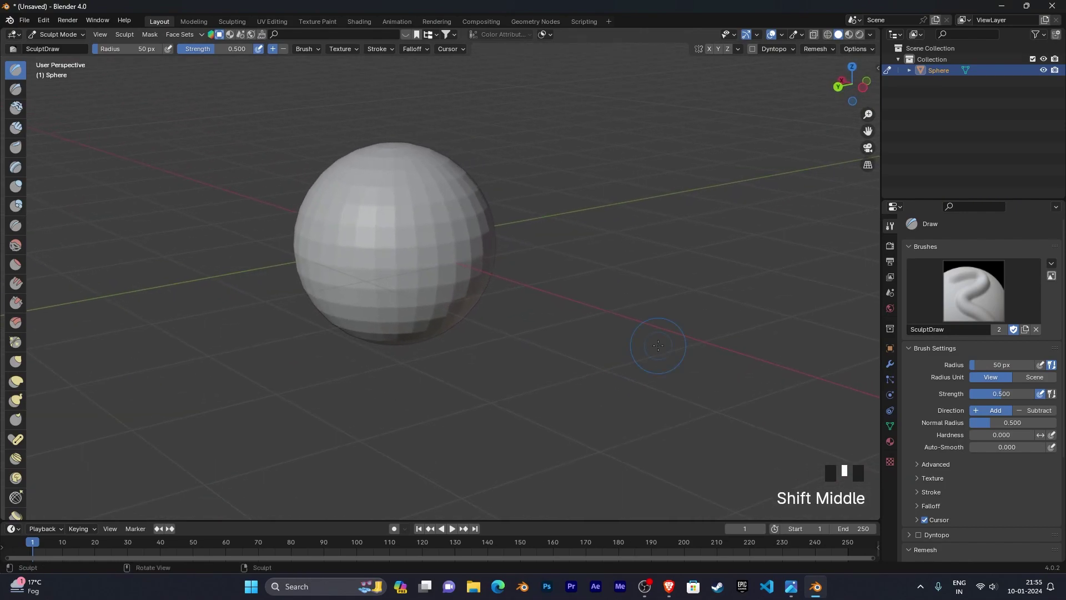
pyautogui.press('KP_1')
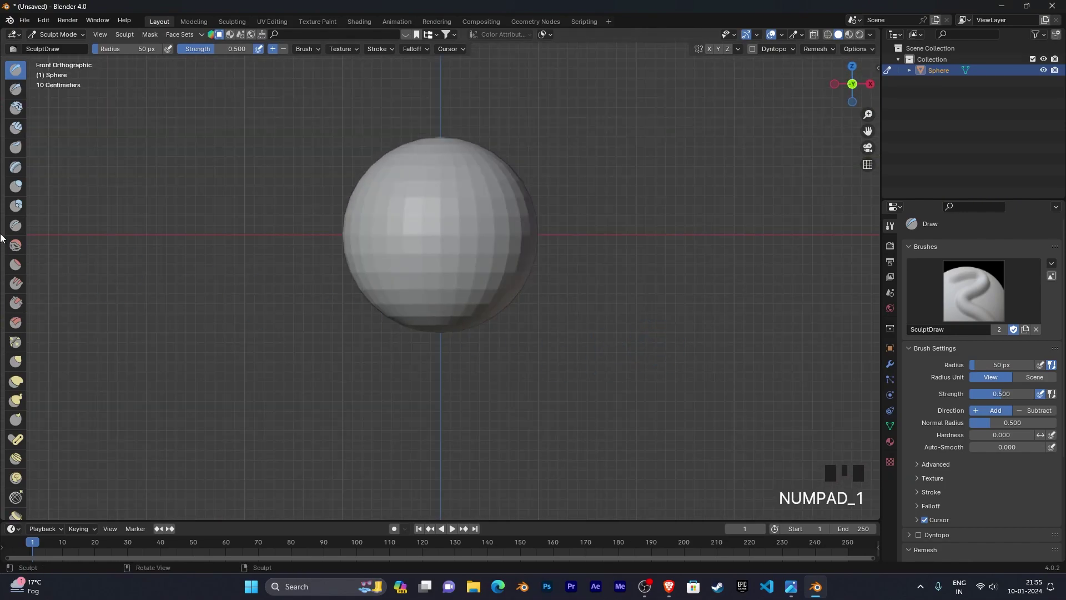
pyautogui.click(16, 363)
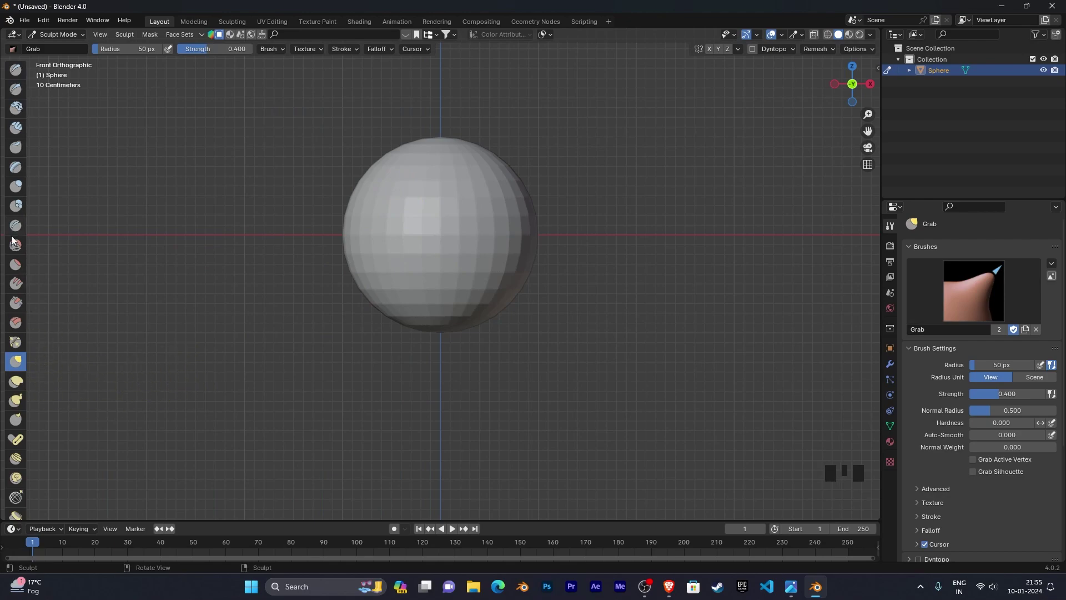
# Enable X-axis mirror symmetry for sculpting and check the mirrored brush point on the sphere
pyautogui.moveTo(522, 352); pyautogui.dragTo(560, 371, button='middle')
pyautogui.scroll(-4, 934, 421)
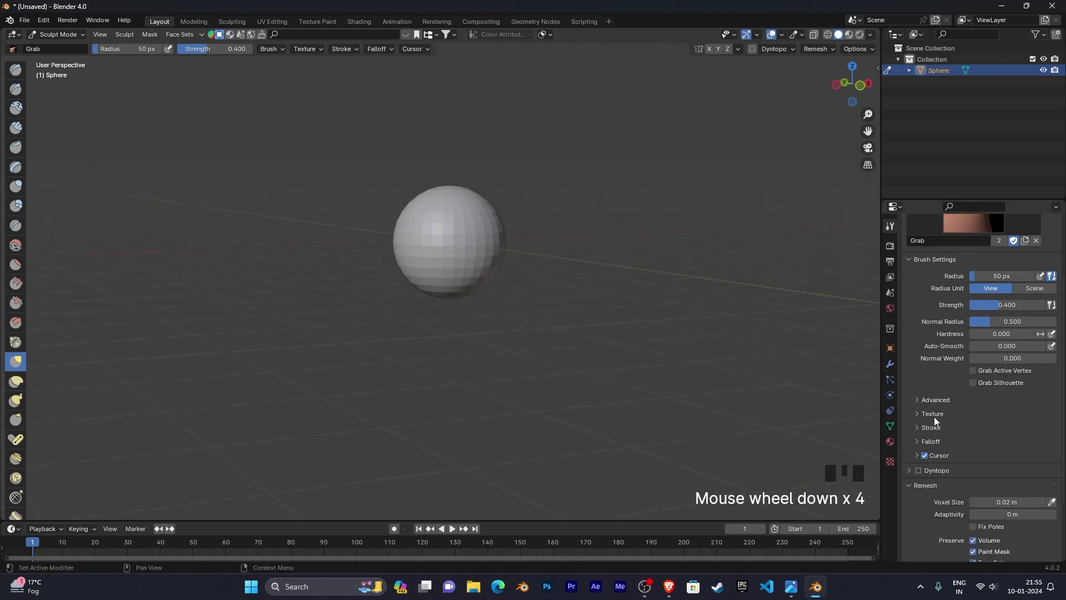
pyautogui.click(906, 485)
pyautogui.scroll(-5, 910, 436)
pyautogui.click(921, 522)
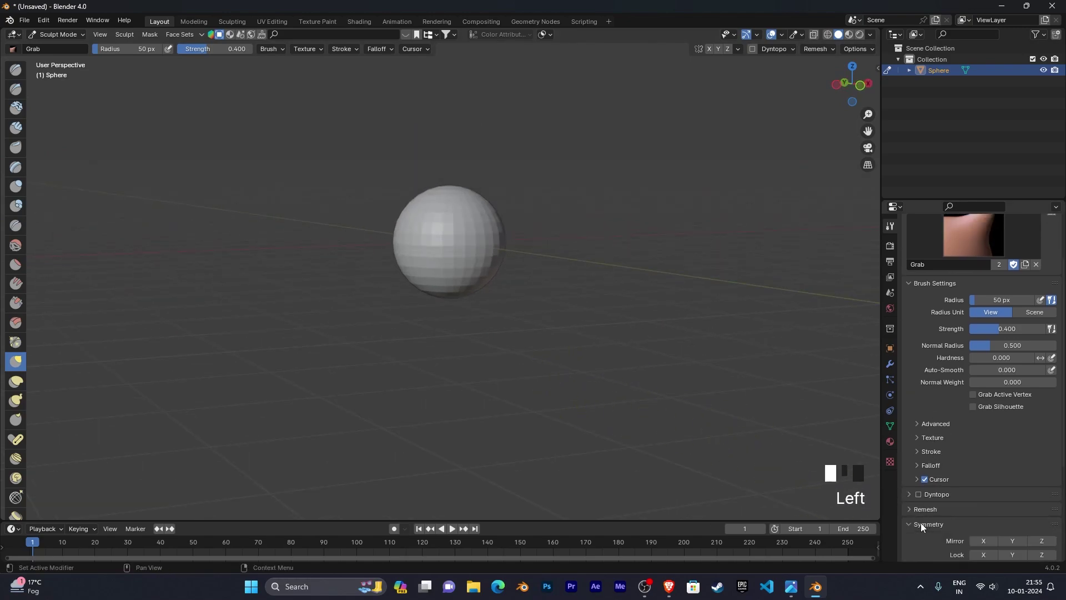
pyautogui.scroll(-5, 946, 462)
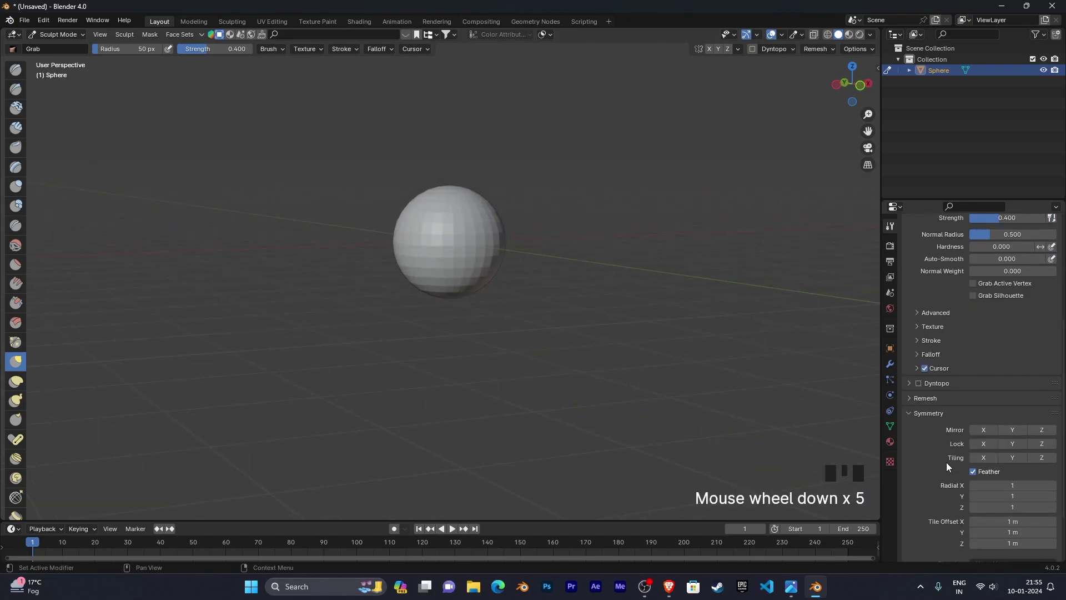
pyautogui.click(983, 430)
pyautogui.moveTo(542, 348); pyautogui.dragTo(502, 257, button='middle')
pyautogui.scroll(3, 561, 328)
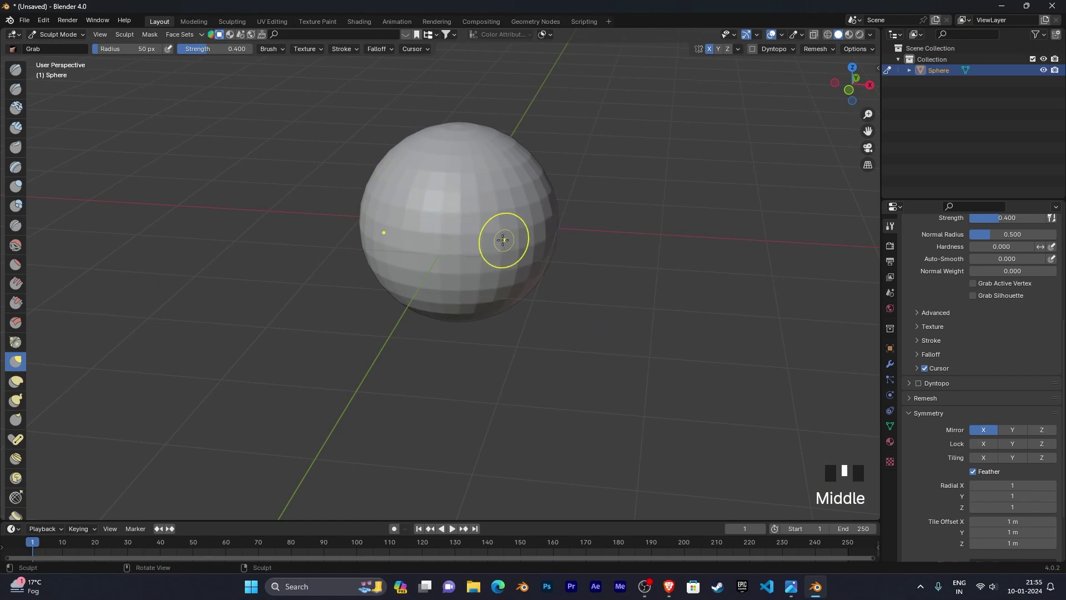
# Switch to the right orthographic view and frame the sphere closely for sculpting
pyautogui.scroll(-2, 644, 318)
pyautogui.moveTo(645, 318); pyautogui.dragTo(789, 309, button='middle')
pyautogui.press('KP_3')
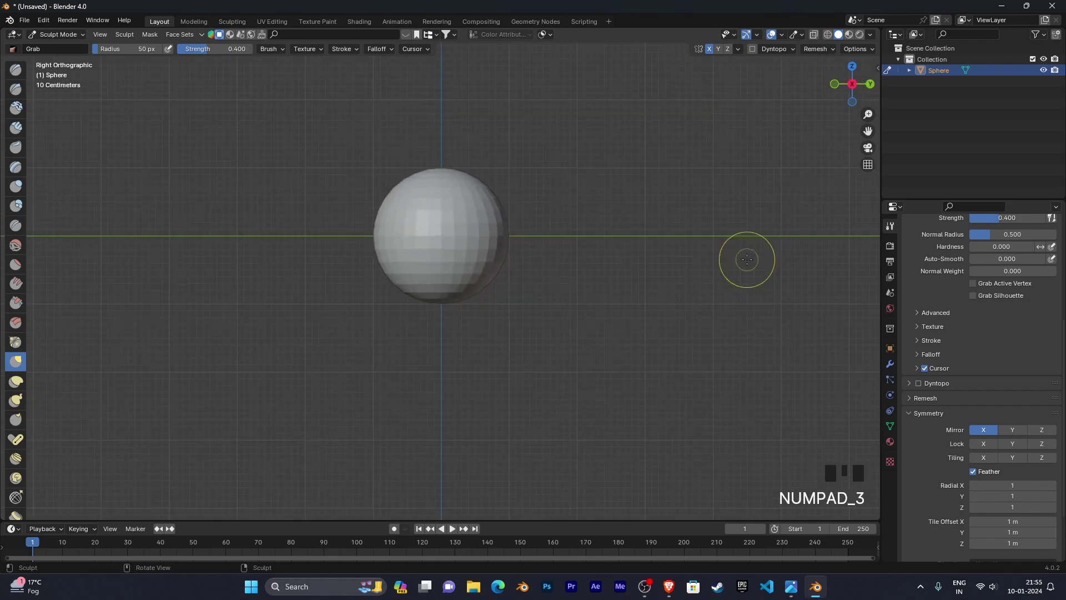
pyautogui.scroll(3, 557, 307)
pyautogui.keyDown('shift'); pyautogui.moveTo(557, 307); pyautogui.dragTo(531, 321, button='middle'); pyautogui.keyUp('shift')
# Try pulling out the sphere's lower back with the Grab brush, and undo the stroke
pyautogui.moveTo(512, 320); pyautogui.dragTo(525, 328)
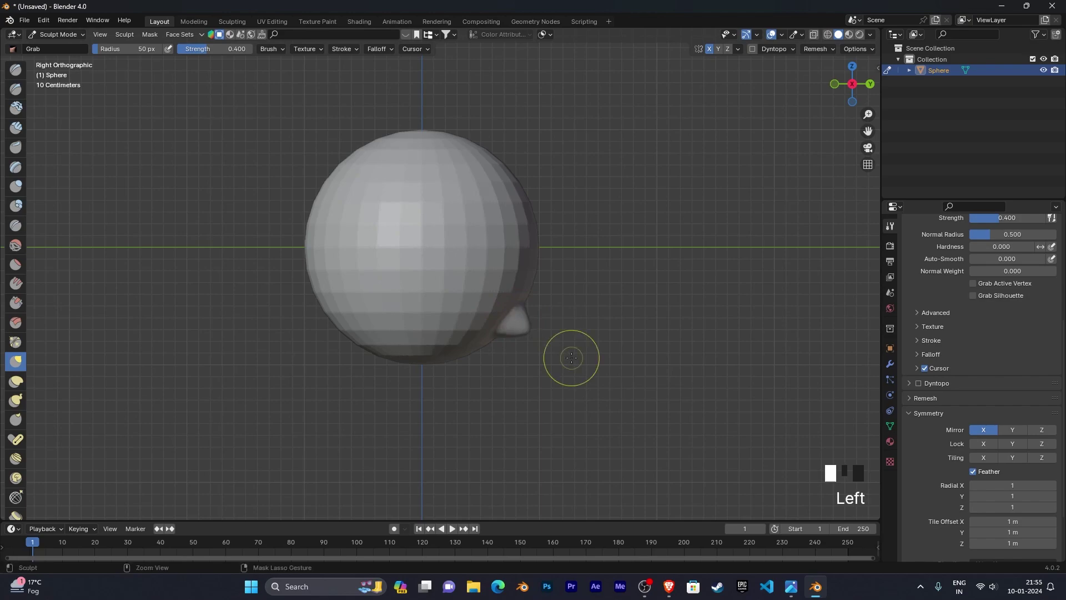
pyautogui.hotkey('ctrl', 'z')
# Set the Grab brush radius to 143 px and pull the sphere's lower front down and outward into a jaw
pyautogui.press('f')
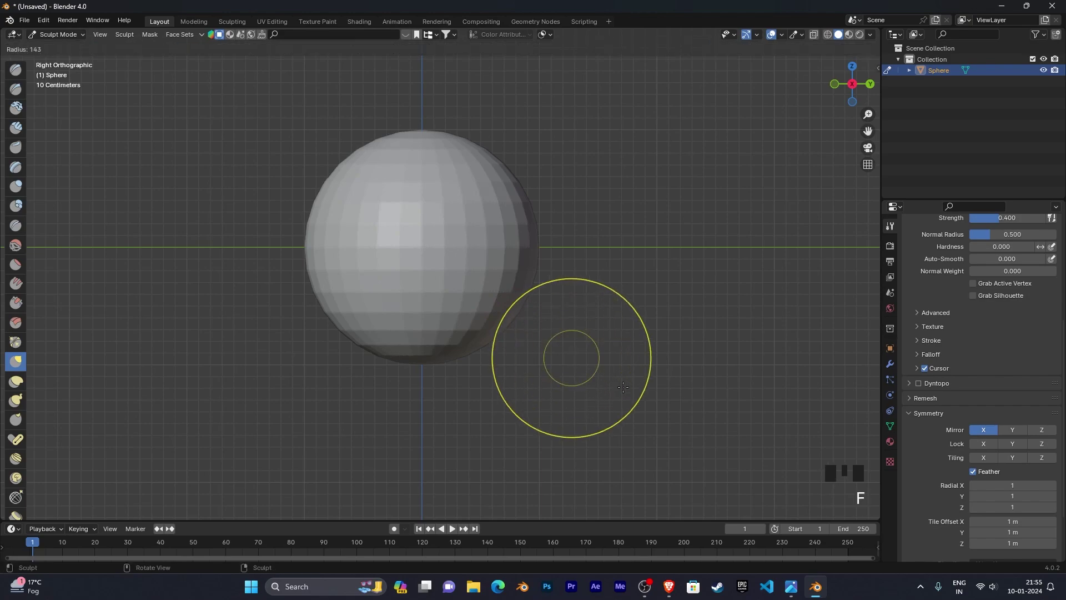
pyautogui.click(533, 349)
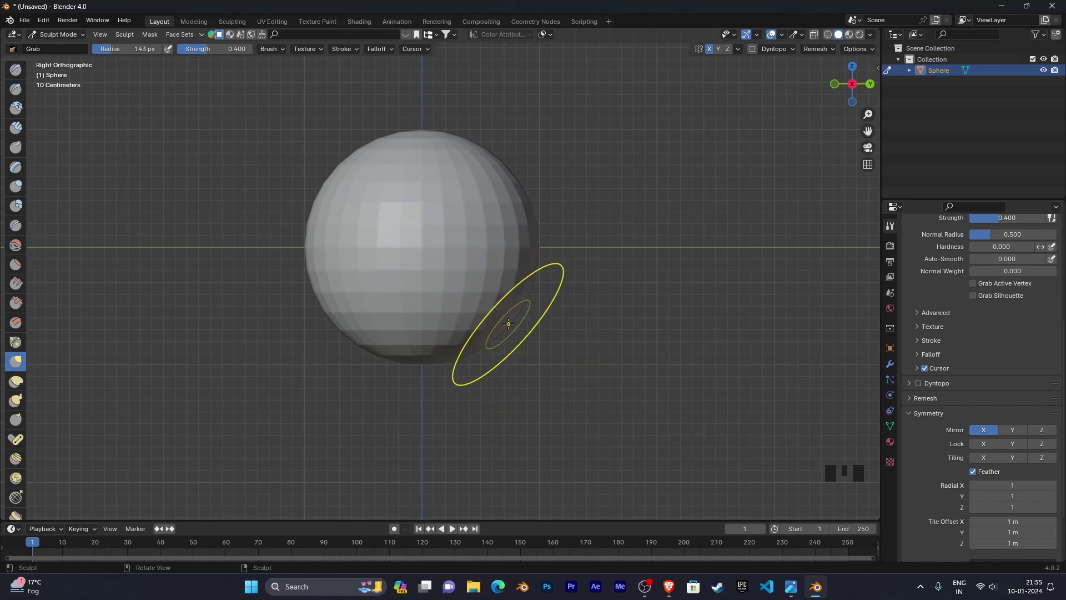
pyautogui.moveTo(508, 324); pyautogui.dragTo(524, 358)
pyautogui.moveTo(638, 386)
pyautogui.mouseDown(button='middle')
pyautogui.moveTo(552, 389)
pyautogui.moveTo(476, 416)
pyautogui.moveTo(452, 334)
pyautogui.mouseUp(button='middle')
pyautogui.moveTo(452, 333); pyautogui.dragTo(493, 406)
pyautogui.moveTo(493, 407); pyautogui.dragTo(443, 354, button='middle')
pyautogui.moveTo(425, 351); pyautogui.dragTo(425, 378)
pyautogui.moveTo(425, 377); pyautogui.dragTo(464, 321, button='middle')
pyautogui.moveTo(467, 319); pyautogui.dragTo(479, 329)
pyautogui.moveTo(555, 348); pyautogui.dragTo(426, 342, button='middle')
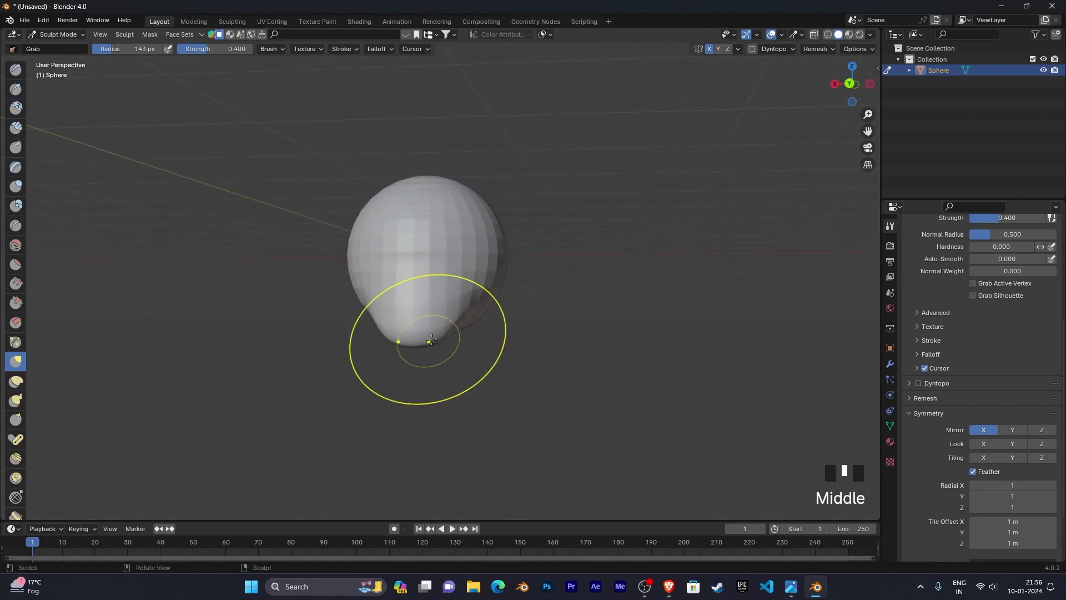
# Shape the sides and tip of the jaw with further mirrored Grab strokes from several angles
pyautogui.moveTo(466, 313); pyautogui.dragTo(391, 342)
pyautogui.moveTo(476, 369)
pyautogui.mouseDown(button='middle')
pyautogui.moveTo(364, 356)
pyautogui.moveTo(356, 366)
pyautogui.moveTo(543, 357)
pyautogui.mouseUp(button='middle')
pyautogui.moveTo(465, 316); pyautogui.dragTo(472, 328)
pyautogui.moveTo(573, 377); pyautogui.dragTo(570, 378, button='middle')
pyautogui.moveTo(445, 358); pyautogui.dragTo(451, 366)
pyautogui.moveTo(509, 365)
pyautogui.mouseDown(button='middle')
pyautogui.moveTo(489, 383)
pyautogui.moveTo(631, 364)
pyautogui.mouseUp(button='middle')
pyautogui.scroll(2, 488, 383)
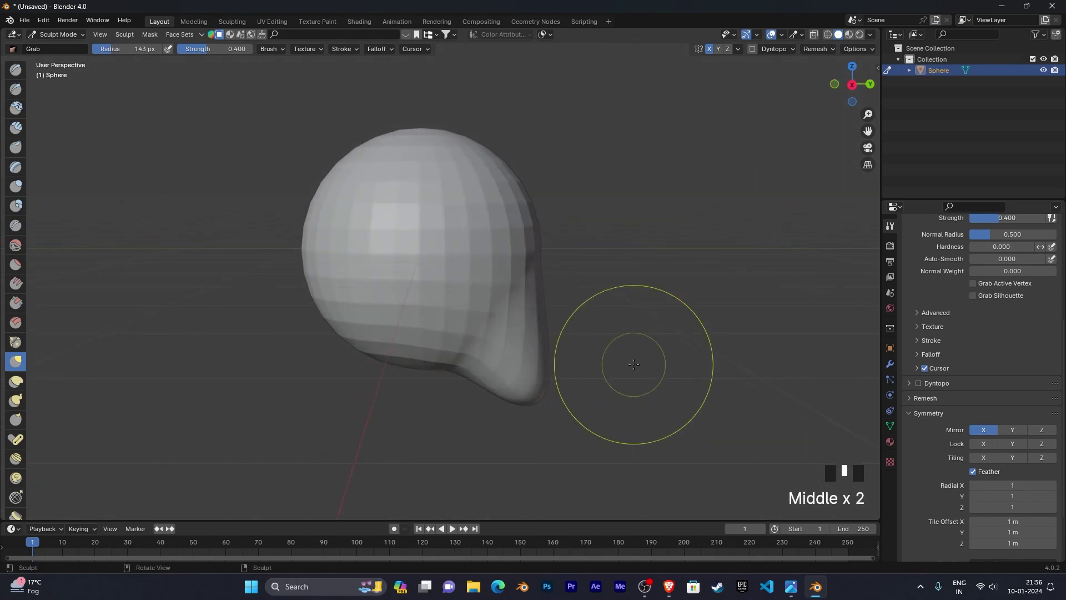
# In the right orthographic view, refine the face profile and the underside of the jaw with the Grab brush
pyautogui.press('KP_3')
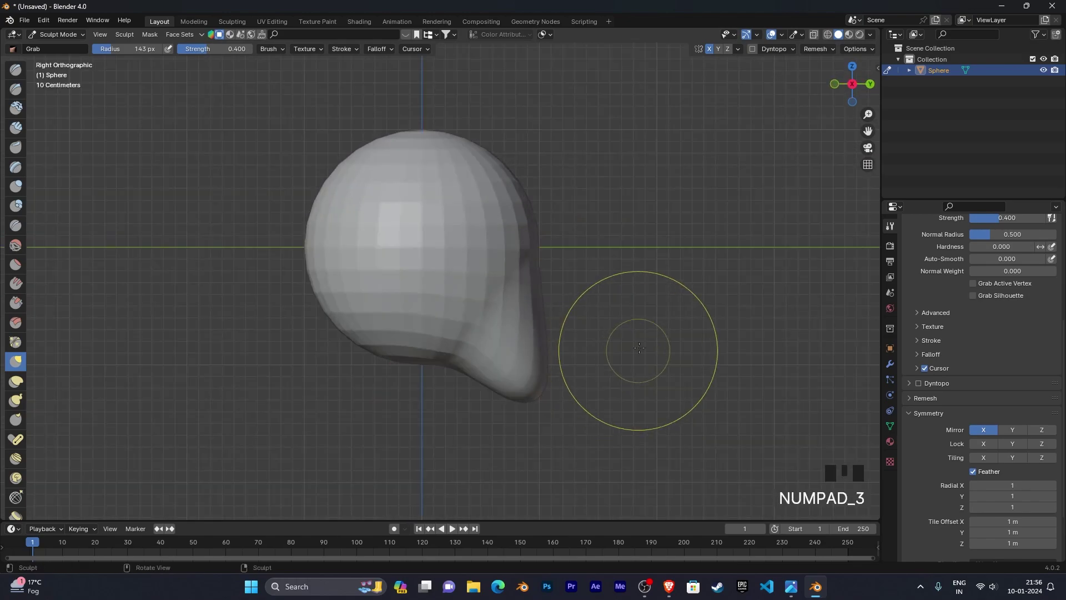
pyautogui.moveTo(542, 262); pyautogui.dragTo(546, 262)
pyautogui.moveTo(546, 297); pyautogui.dragTo(550, 298)
pyautogui.moveTo(593, 311); pyautogui.dragTo(559, 306, button='middle')
pyautogui.press('KP_3')
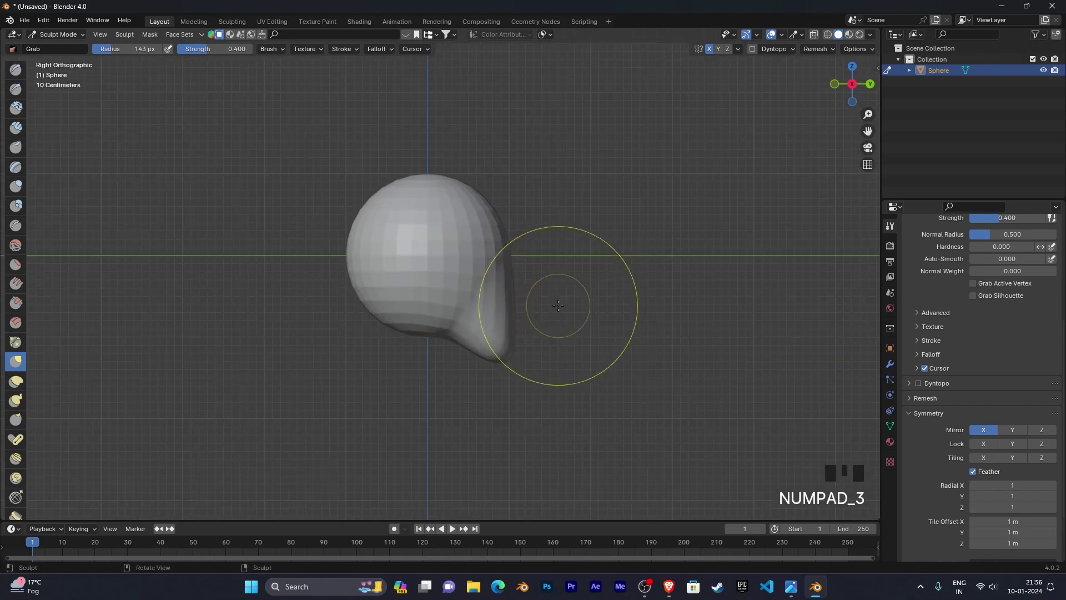
pyautogui.moveTo(488, 357)
pyautogui.mouseDown()
pyautogui.moveTo(502, 353)
pyautogui.moveTo(462, 335)
pyautogui.mouseUp()
pyautogui.moveTo(583, 298)
pyautogui.mouseDown(button='middle')
pyautogui.moveTo(433, 312)
pyautogui.moveTo(443, 319)
pyautogui.mouseUp(button='middle')
pyautogui.keyDown('shift'); pyautogui.moveTo(518, 319); pyautogui.dragTo(561, 305, button='middle'); pyautogui.keyUp('shift')
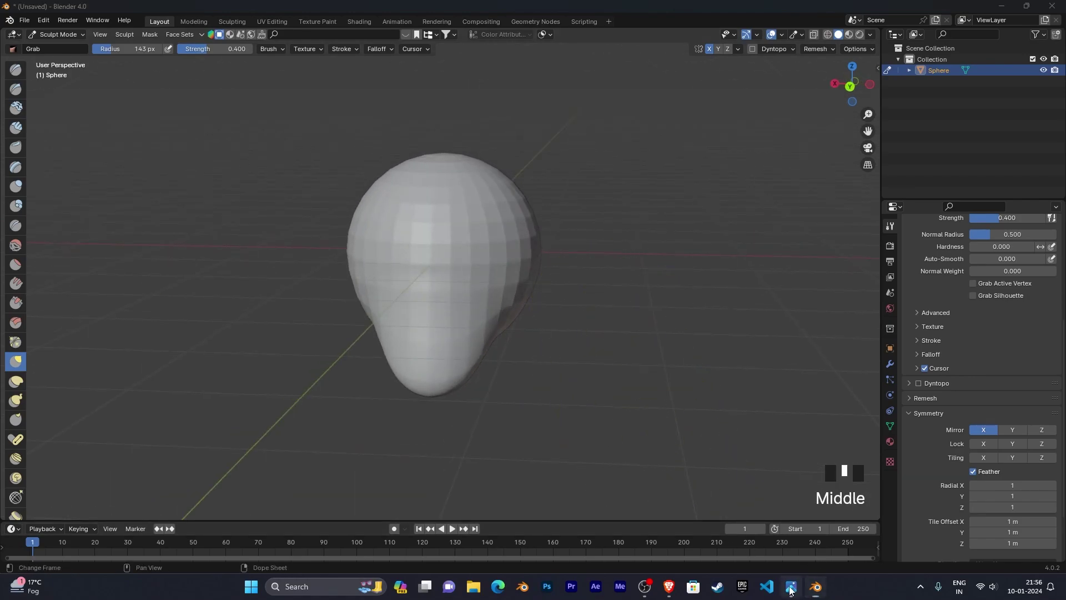
# Check the skull reference image in the photo viewer, return to Blender and choose the Clay Strips brush
pyautogui.click(792, 587)
pyautogui.click(816, 586)
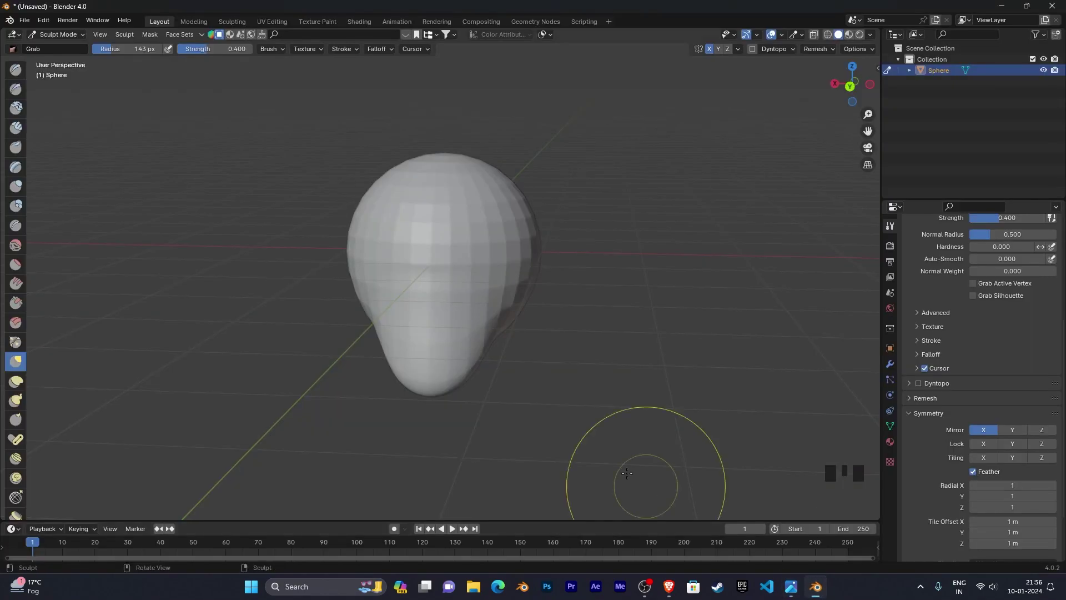
pyautogui.moveTo(516, 352); pyautogui.dragTo(534, 355, button='middle')
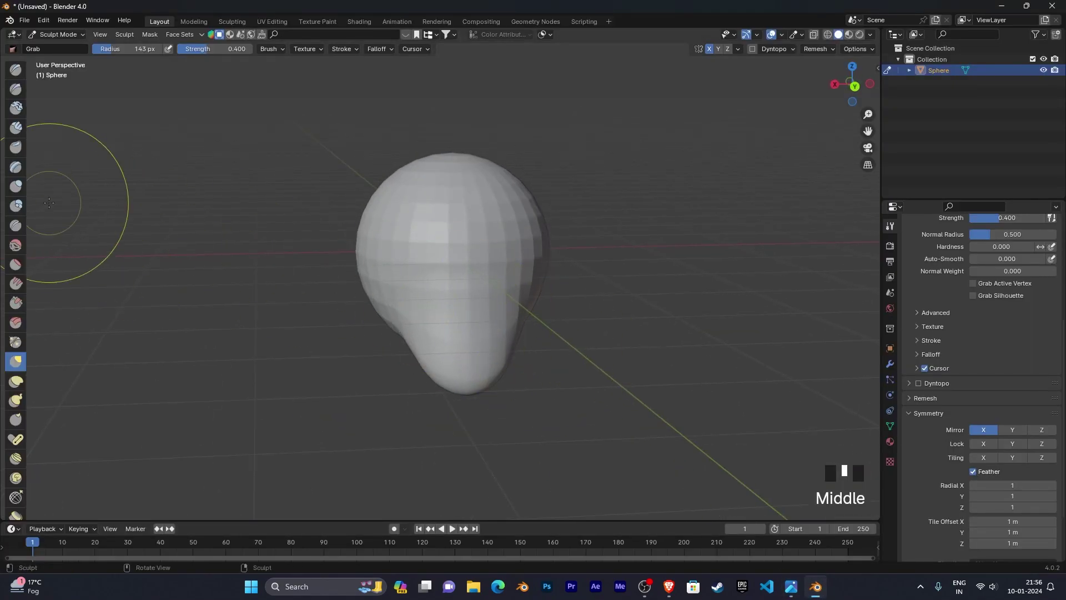
pyautogui.click(15, 127)
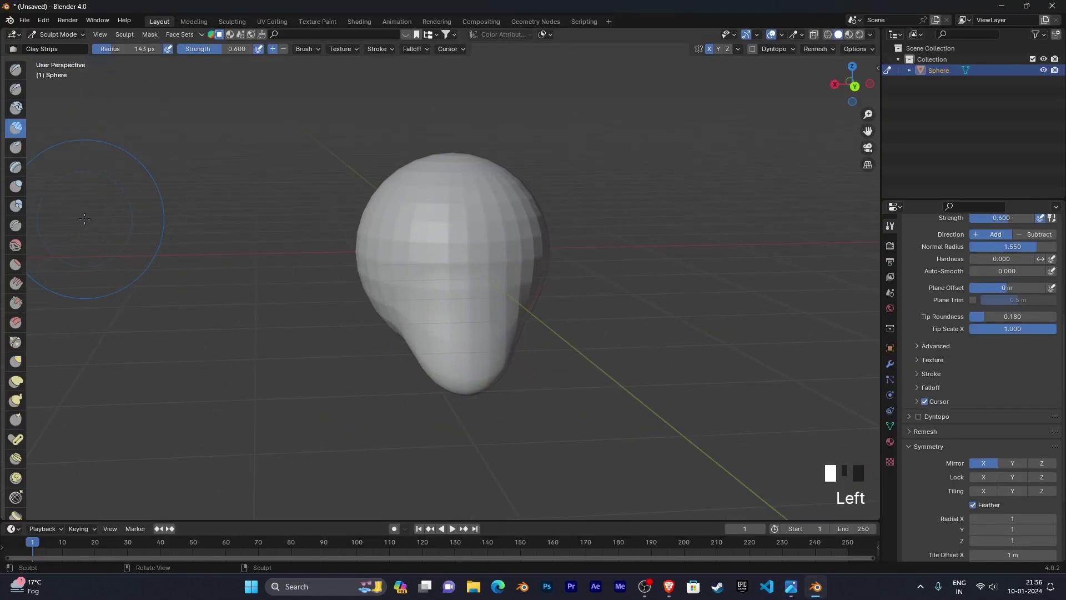
# Smooth away the faceting on the face, jaw and sides of the head with the Smooth brush
pyautogui.moveTo(219, 285); pyautogui.dragTo(544, 289, button='middle')
pyautogui.scroll(2, 424, 295)
pyautogui.keyDown('shift'); pyautogui.moveTo(591, 315); pyautogui.dragTo(611, 281, button='middle'); pyautogui.keyUp('shift')
pyautogui.moveTo(611, 281); pyautogui.dragTo(564, 315, button='middle')
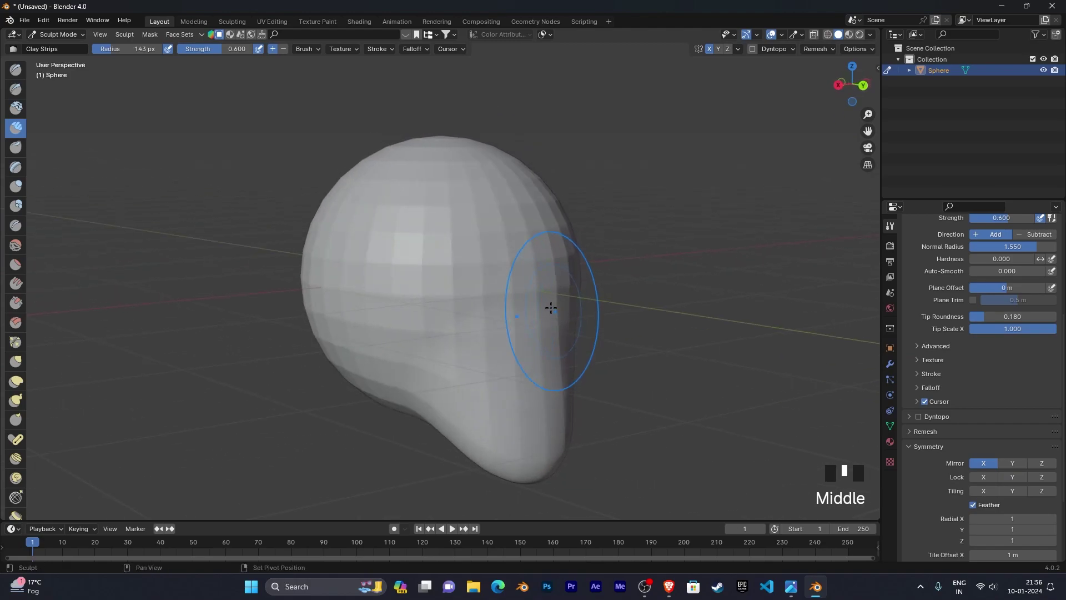
pyautogui.keyDown('shift'); pyautogui.moveTo(469, 245); pyautogui.dragTo(473, 371); pyautogui.keyUp('shift')
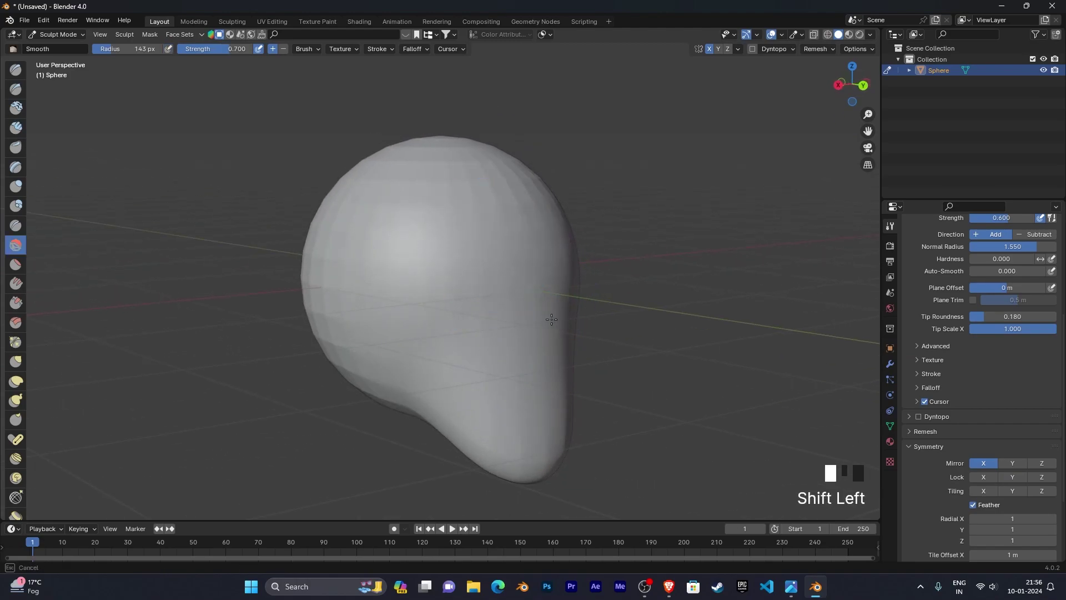
pyautogui.scroll(-2, 481, 295)
pyautogui.moveTo(481, 295)
pyautogui.mouseDown(button='middle')
pyautogui.moveTo(514, 321)
pyautogui.moveTo(431, 275)
pyautogui.mouseUp(button='middle')
pyautogui.keyDown('shift'); pyautogui.moveTo(427, 272); pyautogui.dragTo(426, 272); pyautogui.keyUp('shift')
pyautogui.keyDown('shift'); pyautogui.moveTo(348, 259); pyautogui.dragTo(367, 266); pyautogui.keyUp('shift')
pyautogui.keyDown('shift'); pyautogui.moveTo(383, 277); pyautogui.dragTo(444, 300); pyautogui.keyUp('shift')
pyautogui.moveTo(445, 300); pyautogui.dragTo(533, 225, button='middle')
pyautogui.keyDown('shift'); pyautogui.moveTo(417, 244); pyautogui.dragTo(404, 244); pyautogui.keyUp('shift')
pyautogui.keyDown('shift'); pyautogui.moveTo(487, 291); pyautogui.dragTo(429, 333); pyautogui.keyUp('shift')
# Smooth the remaining faceted areas around the underside, back and top of the head
pyautogui.moveTo(428, 334)
pyautogui.mouseDown(button='middle')
pyautogui.moveTo(441, 228)
pyautogui.moveTo(230, 254)
pyautogui.mouseUp(button='middle')
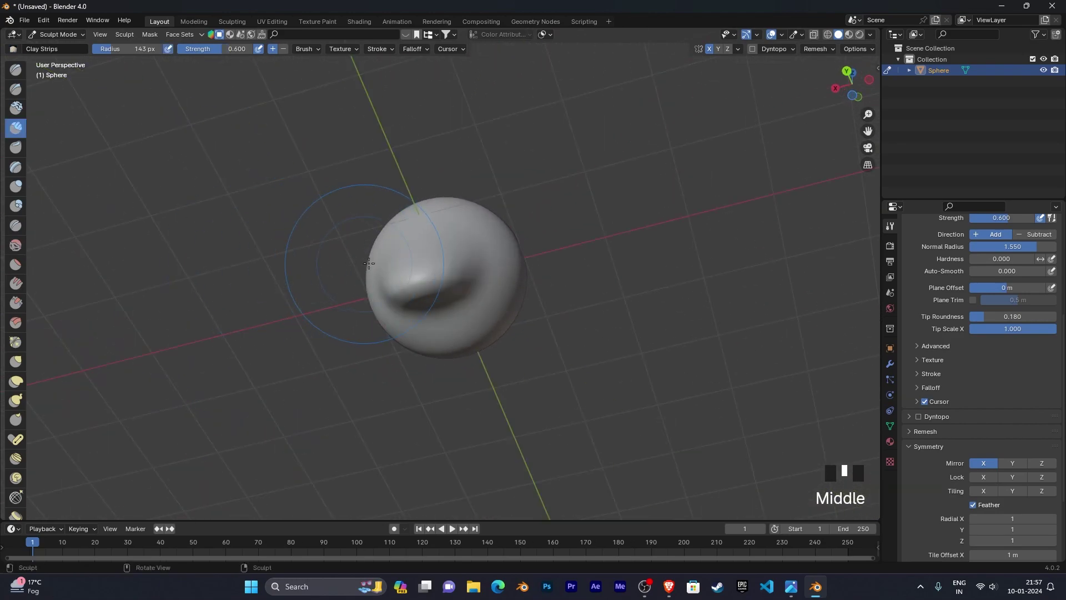
pyautogui.moveTo(348, 250); pyautogui.dragTo(388, 245, button='middle')
pyautogui.moveTo(471, 253)
pyautogui.keyDown('shift'); pyautogui.mouseDown()
pyautogui.moveTo(400, 333)
pyautogui.moveTo(489, 284)
pyautogui.mouseUp(); pyautogui.keyUp('shift')
pyautogui.moveTo(534, 276); pyautogui.dragTo(452, 309, button='middle')
pyautogui.moveTo(452, 309)
pyautogui.keyDown('shift'); pyautogui.mouseDown()
pyautogui.moveTo(419, 257)
pyautogui.moveTo(487, 261)
pyautogui.mouseUp(); pyautogui.keyUp('shift')
pyautogui.moveTo(487, 261); pyautogui.dragTo(376, 331, button='middle')
pyautogui.moveTo(411, 311)
pyautogui.keyDown('shift'); pyautogui.mouseDown()
pyautogui.moveTo(440, 305)
pyautogui.moveTo(451, 344)
pyautogui.mouseUp(); pyautogui.keyUp('shift')
pyautogui.moveTo(389, 350); pyautogui.dragTo(249, 277, button='middle')
pyautogui.keyDown('shift'); pyautogui.moveTo(398, 305); pyautogui.dragTo(361, 279); pyautogui.keyUp('shift')
pyautogui.moveTo(362, 278)
pyautogui.mouseDown(button='middle')
pyautogui.moveTo(548, 381)
pyautogui.moveTo(630, 295)
pyautogui.moveTo(464, 288)
pyautogui.mouseUp(button='middle')
pyautogui.moveTo(464, 288)
pyautogui.keyDown('shift'); pyautogui.mouseDown()
pyautogui.moveTo(364, 291)
pyautogui.moveTo(398, 316)
pyautogui.moveTo(748, 264)
pyautogui.mouseUp(); pyautogui.keyUp('shift')
pyautogui.moveTo(748, 263)
pyautogui.mouseDown(button='middle')
pyautogui.moveTo(505, 274)
pyautogui.moveTo(544, 254)
pyautogui.moveTo(520, 192)
pyautogui.moveTo(505, 274)
pyautogui.mouseUp(button='middle')
pyautogui.keyDown('shift'); pyautogui.moveTo(489, 289); pyautogui.dragTo(474, 315); pyautogui.keyUp('shift')
pyautogui.moveTo(505, 261); pyautogui.dragTo(522, 301, button='middle')
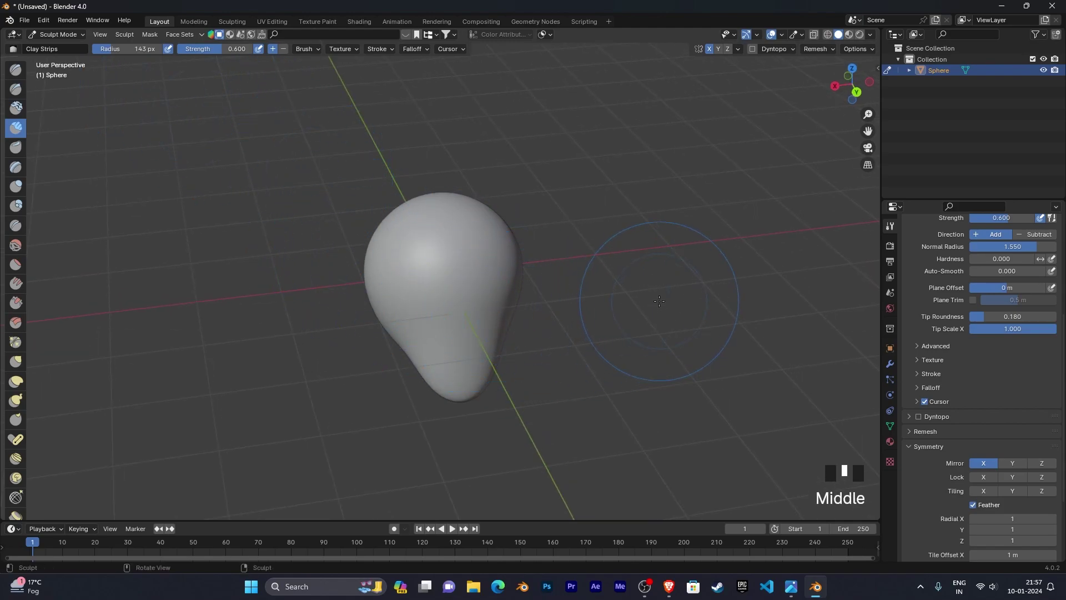
# Examine the smoothed head shape from several sides
pyautogui.moveTo(631, 274)
pyautogui.mouseDown(button='middle')
pyautogui.moveTo(756, 278)
pyautogui.moveTo(585, 287)
pyautogui.mouseUp(button='middle')
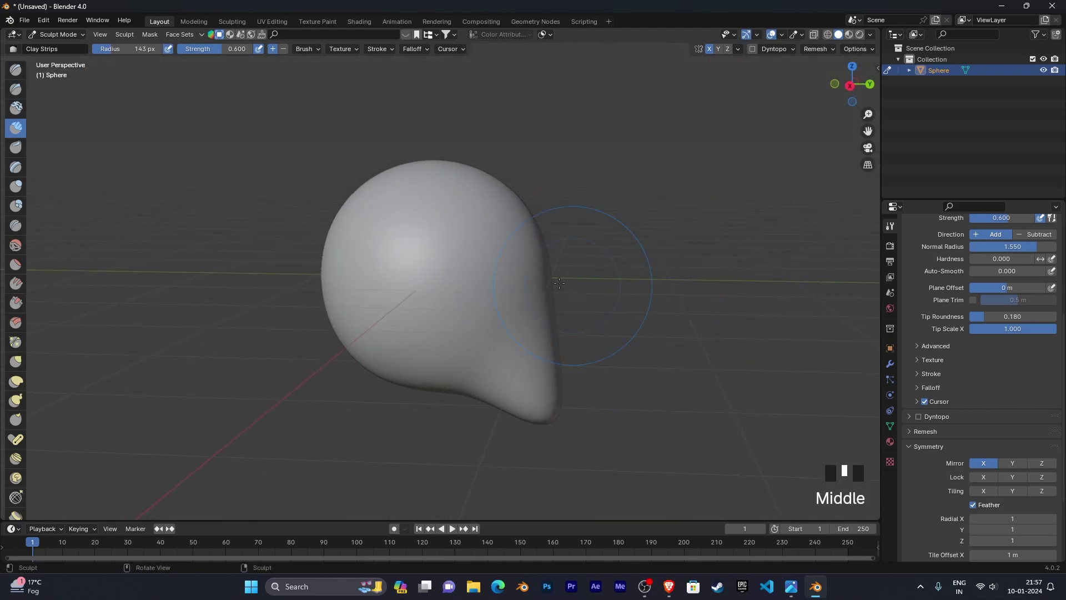
pyautogui.moveTo(610, 362)
pyautogui.mouseDown(button='middle')
pyautogui.moveTo(471, 360)
pyautogui.moveTo(605, 345)
pyautogui.moveTo(522, 326)
pyautogui.moveTo(505, 367)
pyautogui.moveTo(500, 305)
pyautogui.mouseUp(button='middle')
pyautogui.scroll(-2, 619, 309)
pyautogui.moveTo(620, 309)
pyautogui.mouseDown(button='middle')
pyautogui.moveTo(652, 314)
pyautogui.moveTo(535, 423)
pyautogui.moveTo(274, 175)
pyautogui.mouseUp(button='middle')
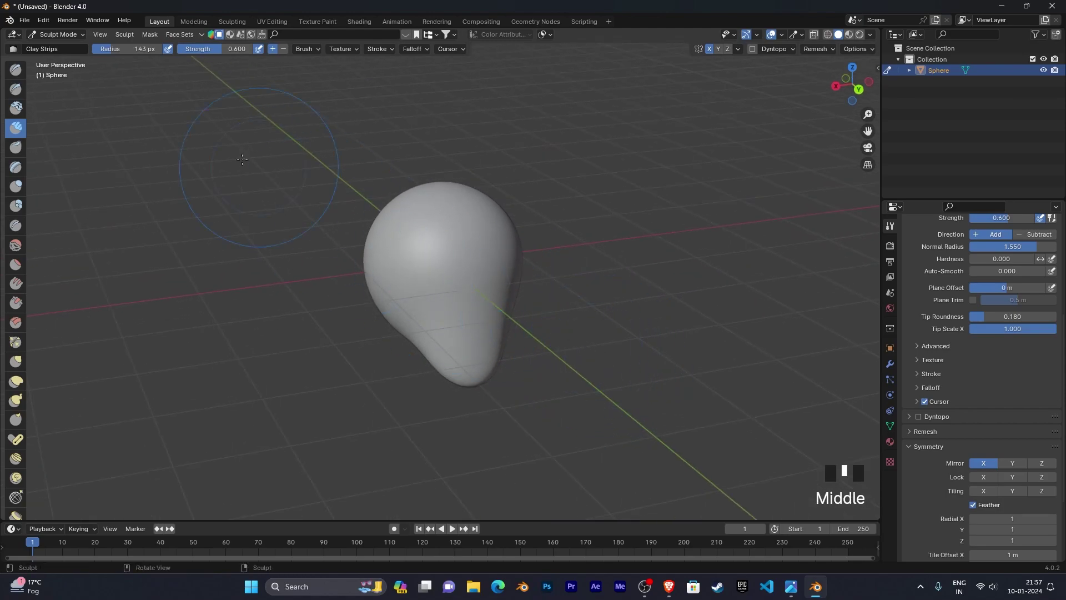
pyautogui.moveTo(598, 266); pyautogui.dragTo(627, 243, button='middle')
pyautogui.scroll(1, 589, 266)
pyautogui.scroll(3, 637, 264)
pyautogui.scroll(-1, 649, 255)
pyautogui.moveTo(629, 244)
pyautogui.mouseDown(button='middle')
pyautogui.moveTo(716, 240)
pyautogui.moveTo(593, 263)
pyautogui.moveTo(592, 280)
pyautogui.mouseUp(button='middle')
pyautogui.scroll(-1, 722, 250)
# Check the front skull reference in the photo viewer, and set the Clay Strips radius to 40 px and strength to 0.327 in Blender
pyautogui.click(793, 592)
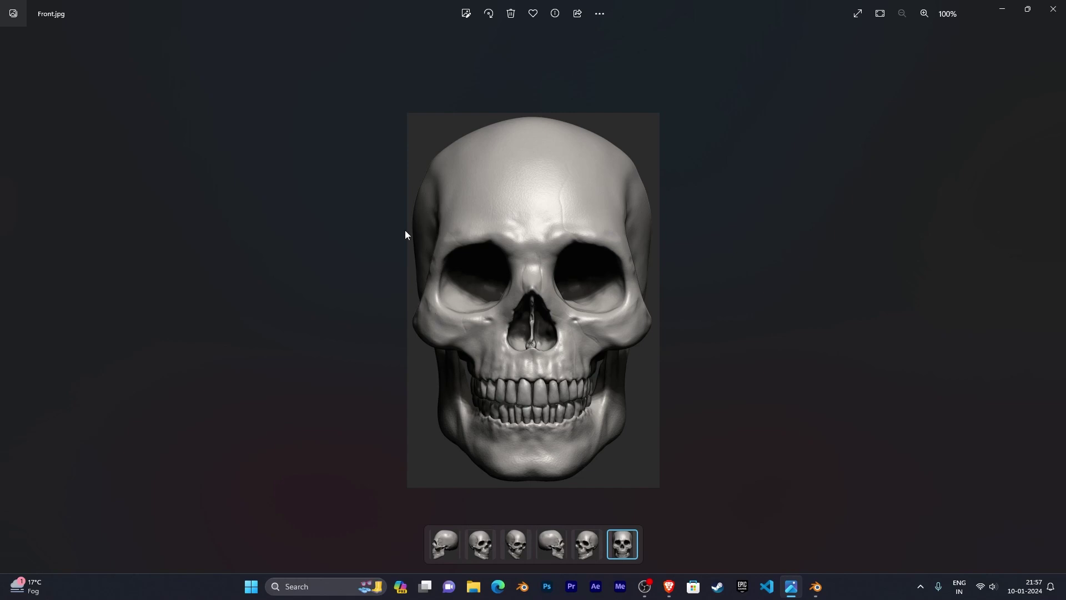
pyautogui.click(812, 583)
pyautogui.press('f')
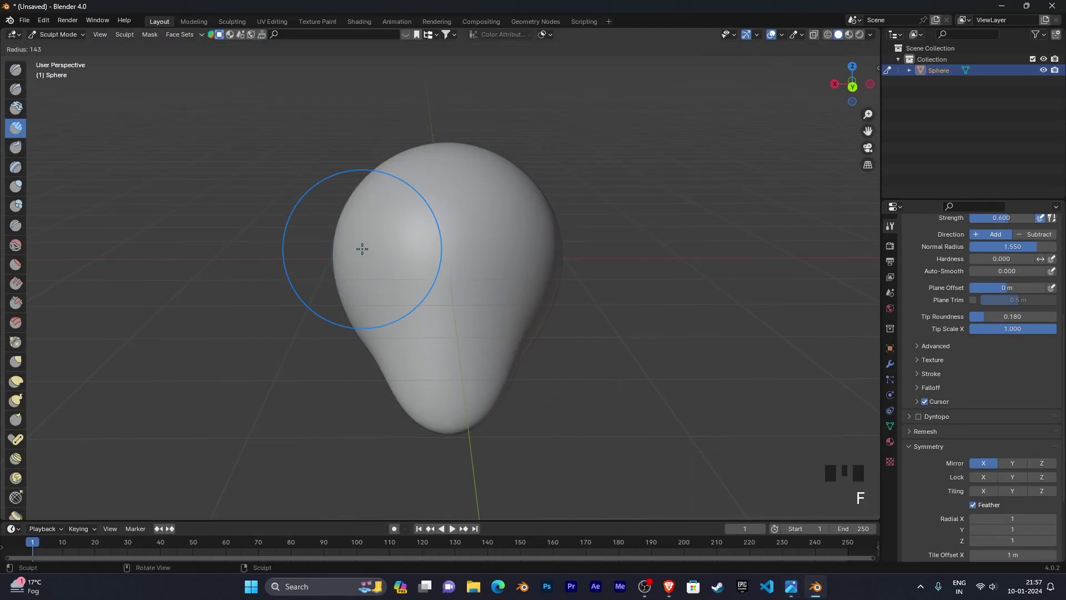
pyautogui.click(379, 225)
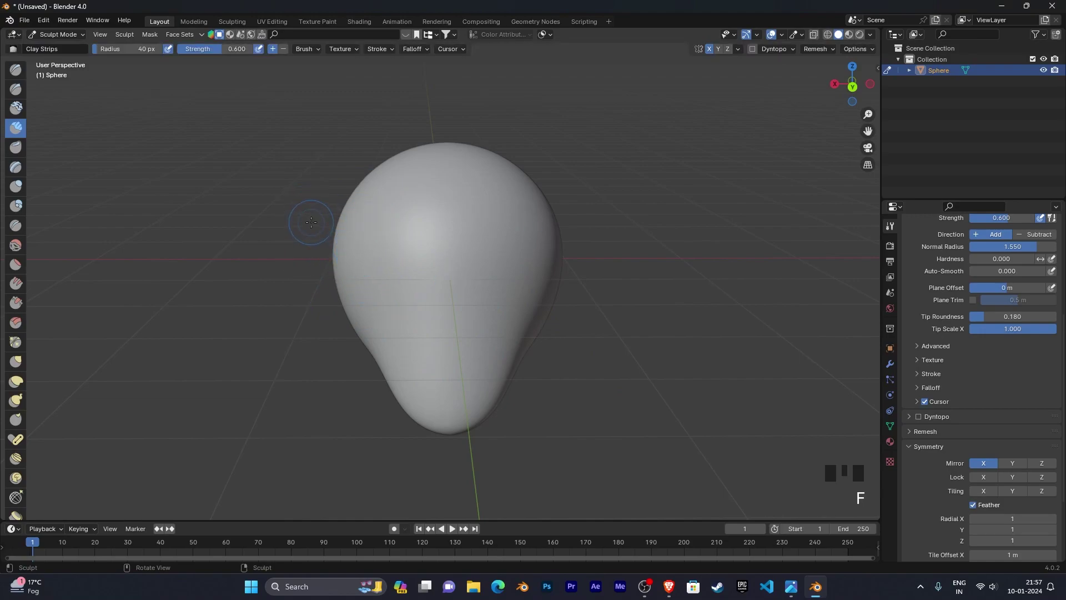
pyautogui.hotkey('shift', 'f')
pyautogui.click(333, 222)
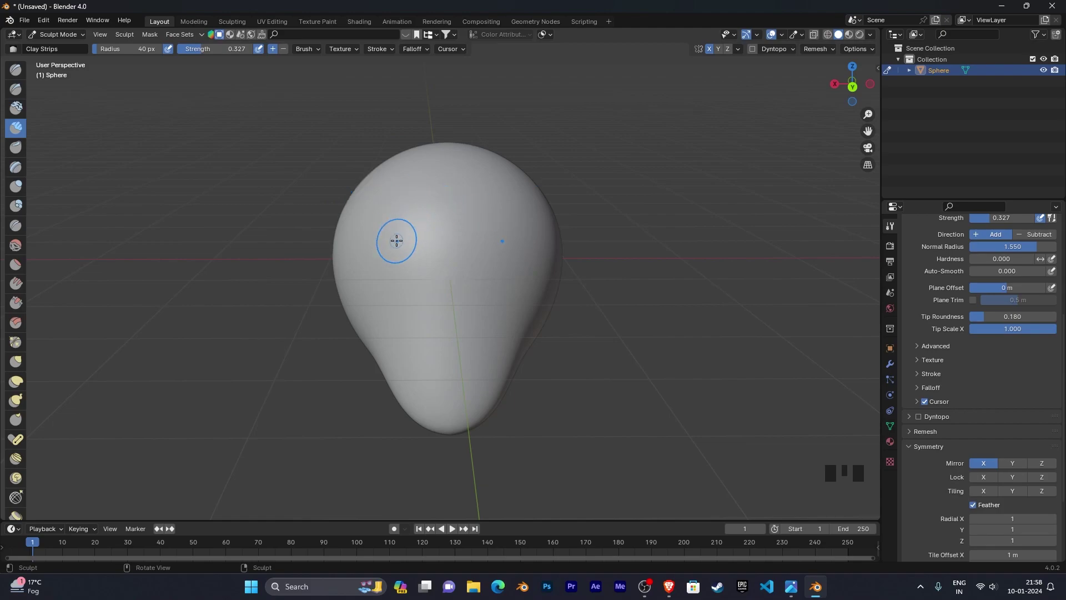
# Try Clay Strips strokes across the face and a subtractive stroke down the temple, rechecking the skull reference, and undo them
pyautogui.moveTo(396, 229)
pyautogui.mouseDown()
pyautogui.moveTo(381, 257)
pyautogui.moveTo(509, 237)
pyautogui.mouseUp()
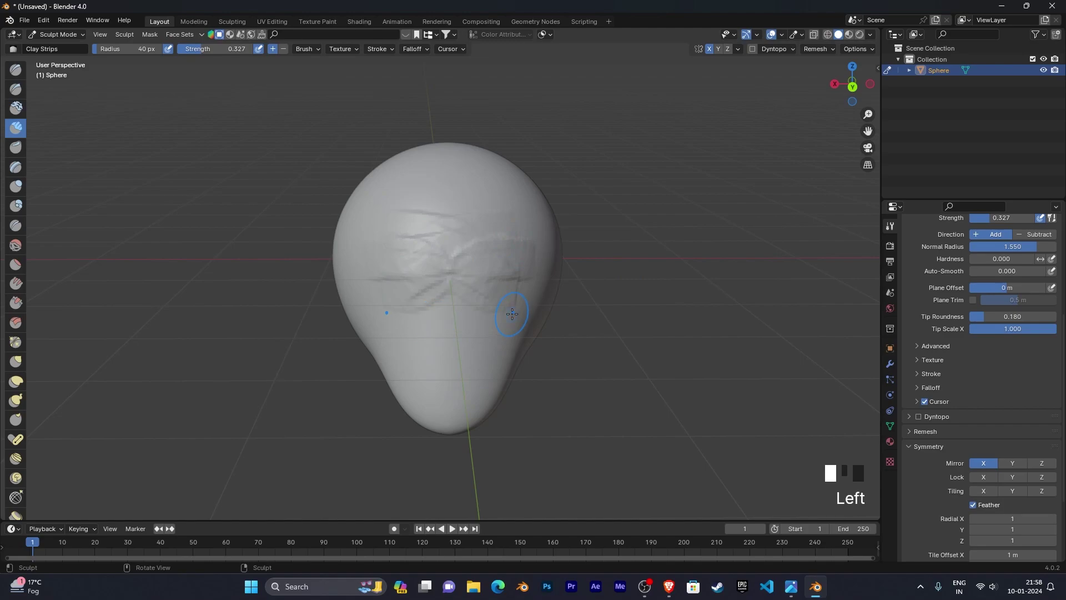
pyautogui.hotkey('ctrl', 'z')
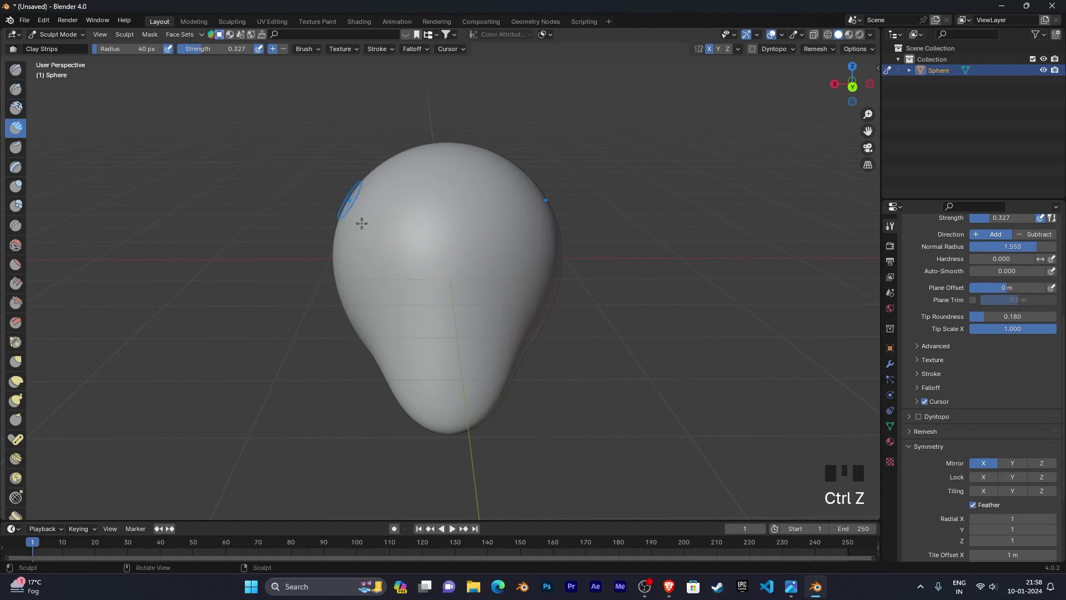
pyautogui.click(791, 587)
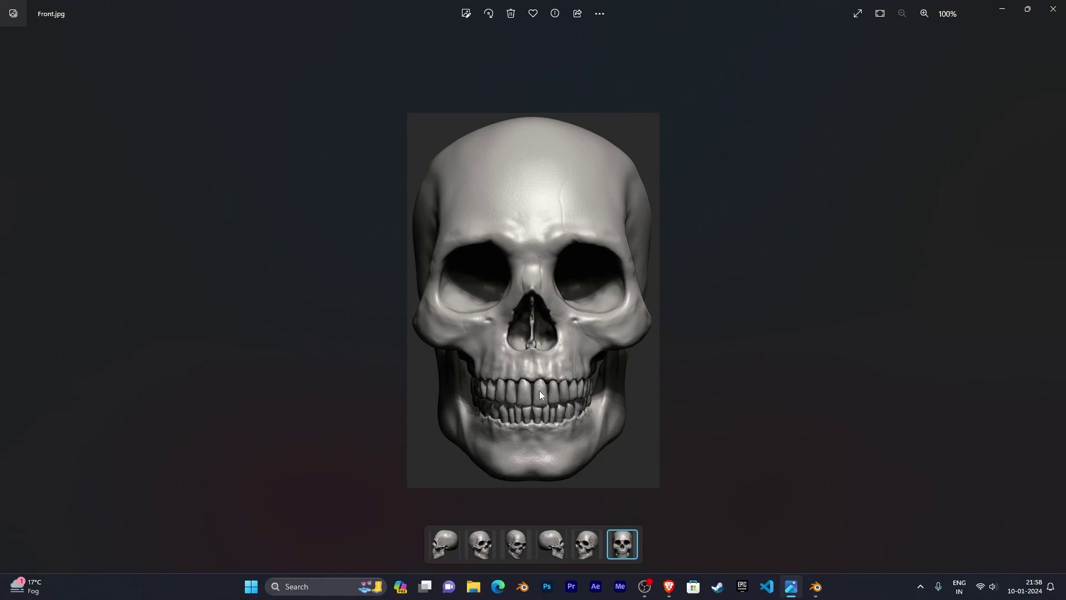
pyautogui.click(816, 587)
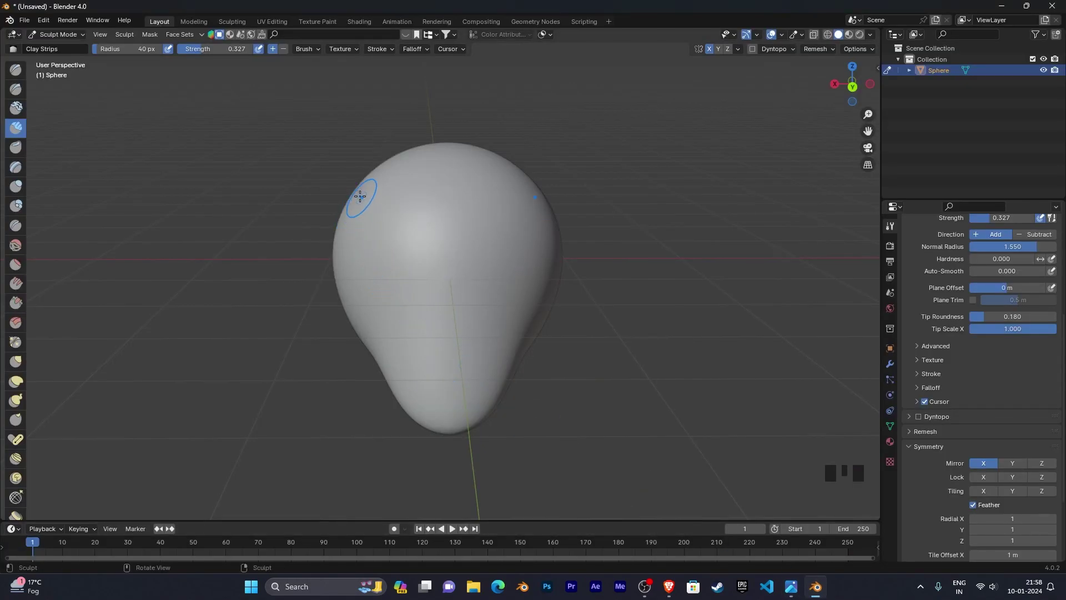
pyautogui.keyDown('ctrl'); pyautogui.moveTo(367, 199); pyautogui.dragTo(416, 364); pyautogui.keyUp('ctrl')
pyautogui.hotkey('ctrl', 'z')
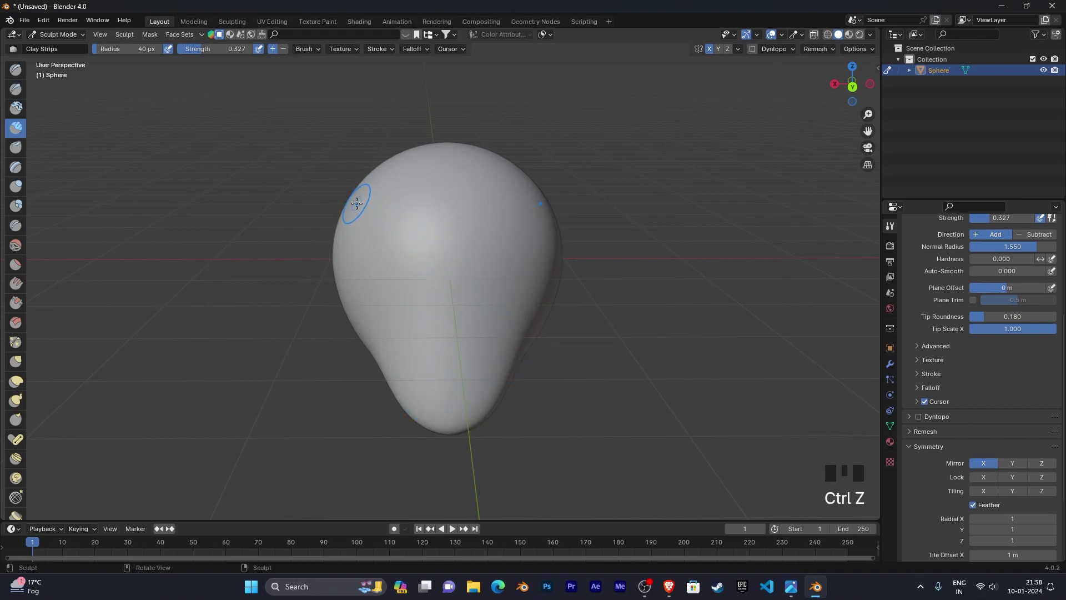
# Set the Clay Strips brush strength to 0.164
pyautogui.hotkey('shift', 'f')
pyautogui.click(342, 192)
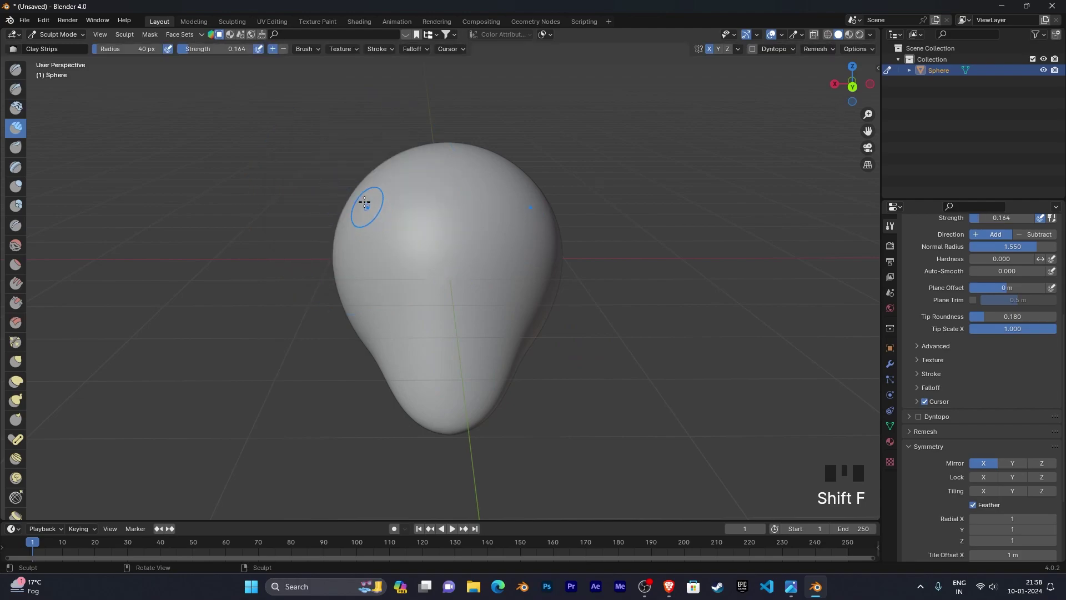
# Try additive and subtractive Clay Strips strokes from the temple down to the cheek, undoing each one
pyautogui.keyDown('ctrl'); pyautogui.moveTo(367, 201); pyautogui.dragTo(384, 342); pyautogui.keyUp('ctrl')
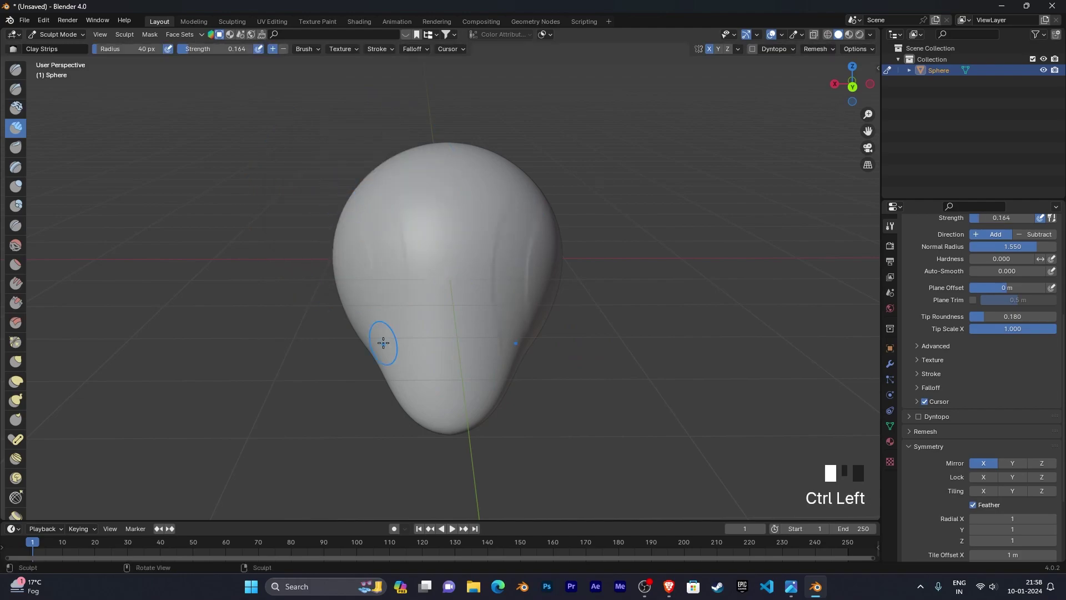
pyautogui.hotkey('ctrl', 'z')
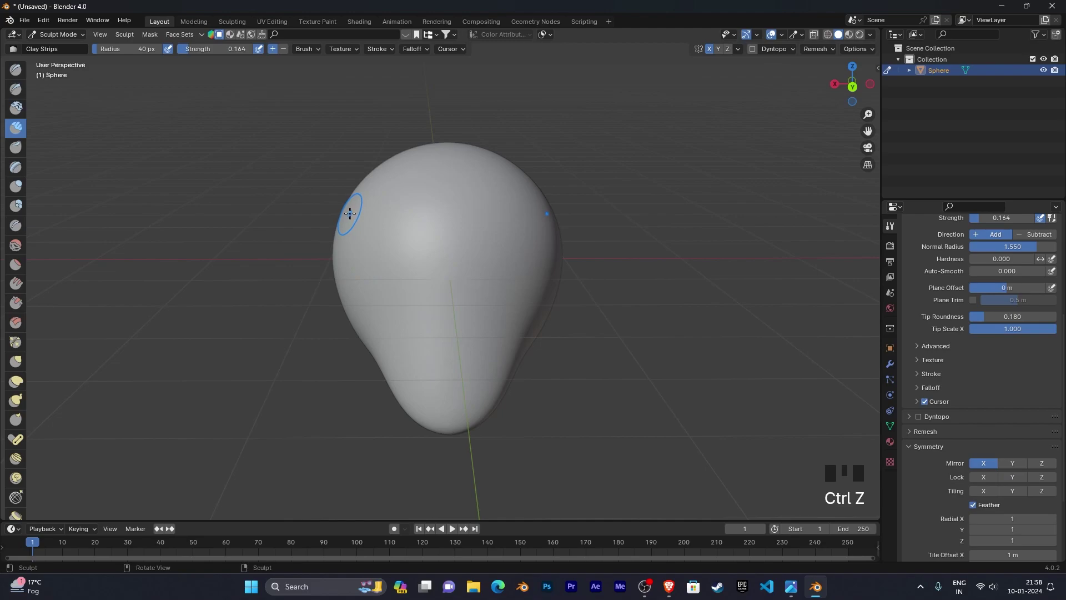
pyautogui.moveTo(352, 210); pyautogui.dragTo(369, 343)
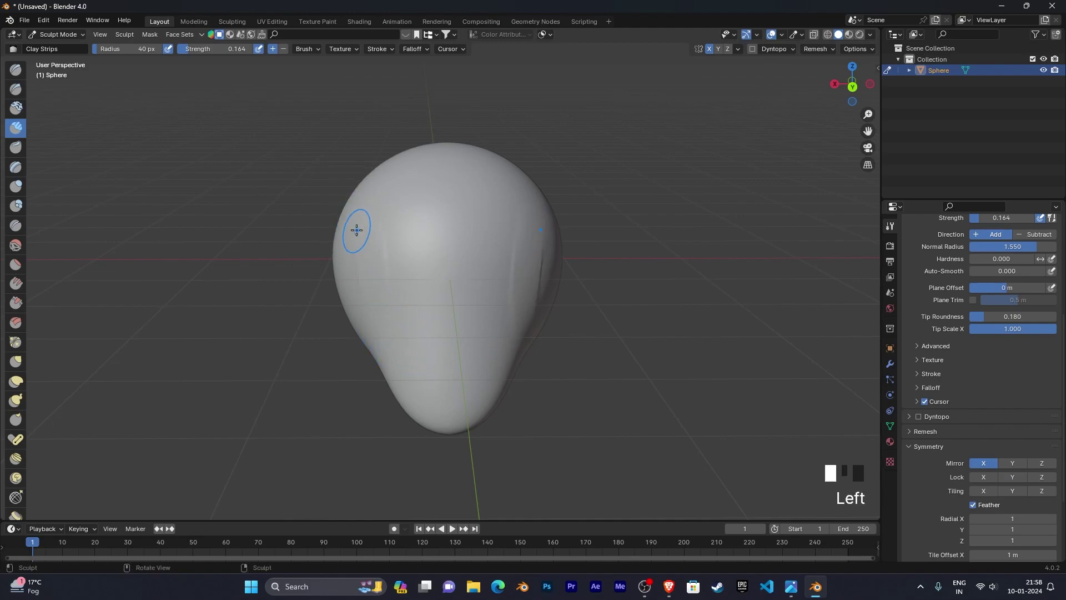
pyautogui.hotkey('ctrl', 'z')
pyautogui.keyDown('ctrl'); pyautogui.moveTo(357, 209); pyautogui.dragTo(388, 343); pyautogui.keyUp('ctrl')
pyautogui.hotkey('ctrl', 'z')
# Carve subtractive Clay Strips grooves down the side of the face to the jaw and back over the temple
pyautogui.keyDown('ctrl'); pyautogui.moveTo(369, 248); pyautogui.dragTo(369, 341); pyautogui.keyUp('ctrl')
pyautogui.moveTo(431, 343); pyautogui.dragTo(591, 294, button='middle')
pyautogui.keyDown('ctrl'); pyautogui.moveTo(494, 252); pyautogui.dragTo(517, 324); pyautogui.keyUp('ctrl')
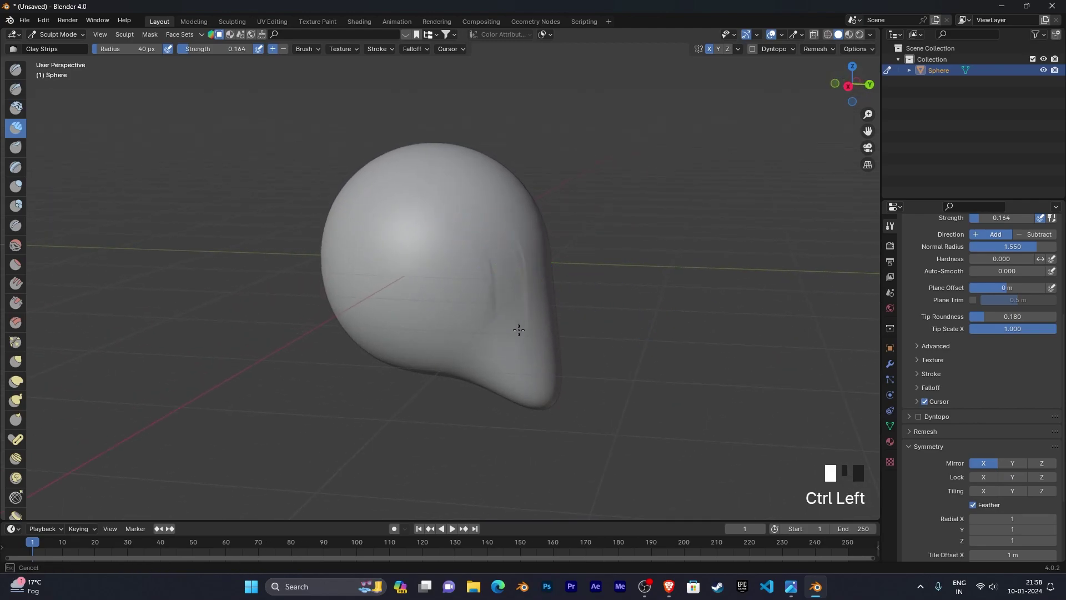
pyautogui.keyDown('ctrl'); pyautogui.moveTo(530, 388); pyautogui.dragTo(528, 387); pyautogui.keyUp('ctrl')
pyautogui.moveTo(528, 387)
pyautogui.mouseDown(button='middle')
pyautogui.moveTo(491, 360)
pyautogui.moveTo(464, 247)
pyautogui.mouseUp(button='middle')
pyautogui.moveTo(465, 248)
pyautogui.keyDown('ctrl'); pyautogui.mouseDown()
pyautogui.moveTo(478, 226)
pyautogui.moveTo(408, 239)
pyautogui.mouseUp(); pyautogui.keyUp('ctrl')
# Hollow out the temple area inside the grooves with repeated subtractive Clay Strips strokes
pyautogui.moveTo(540, 307); pyautogui.dragTo(586, 327, button='middle')
pyautogui.scroll(2, 586, 326)
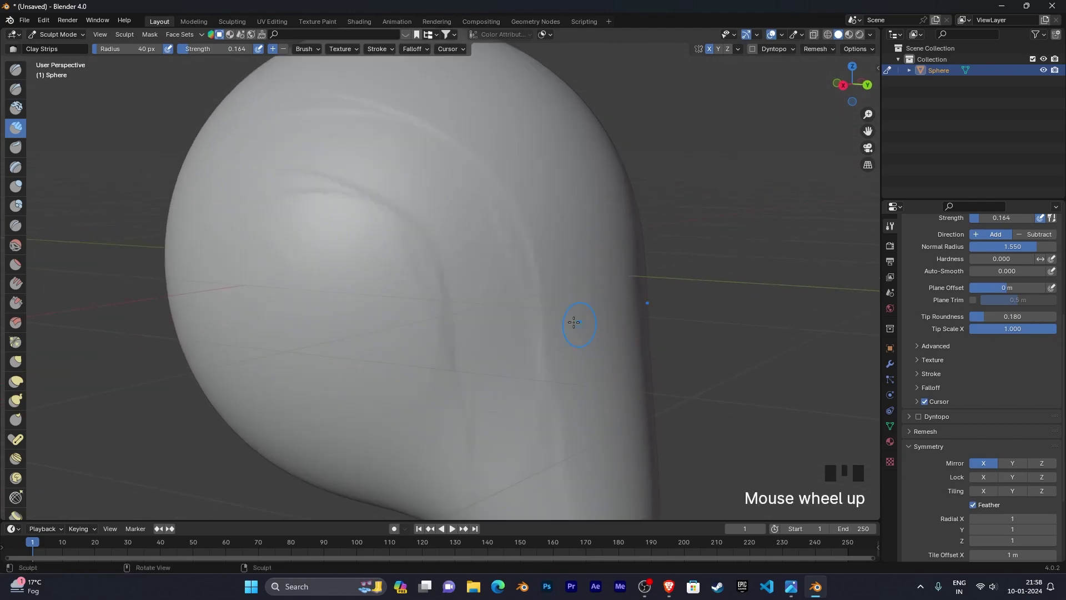
pyautogui.keyDown('ctrl'); pyautogui.moveTo(328, 145); pyautogui.dragTo(450, 273); pyautogui.keyUp('ctrl')
pyautogui.keyDown('ctrl'); pyautogui.moveTo(374, 176); pyautogui.dragTo(502, 352); pyautogui.keyUp('ctrl')
pyautogui.scroll(-2, 495, 371)
pyautogui.moveTo(494, 371); pyautogui.dragTo(447, 318, button='middle')
pyautogui.moveTo(447, 318)
pyautogui.keyDown('ctrl'); pyautogui.mouseDown()
pyautogui.moveTo(409, 376)
pyautogui.moveTo(439, 202)
pyautogui.moveTo(492, 258)
pyautogui.mouseUp(); pyautogui.keyUp('ctrl')
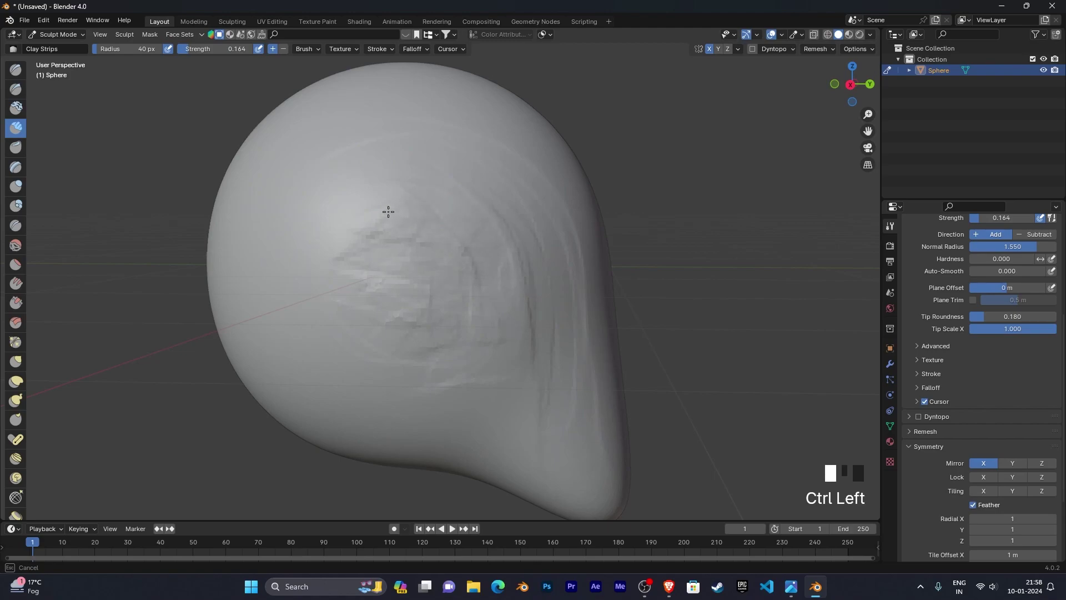
pyautogui.keyDown('ctrl'); pyautogui.moveTo(504, 300); pyautogui.dragTo(447, 324); pyautogui.keyUp('ctrl')
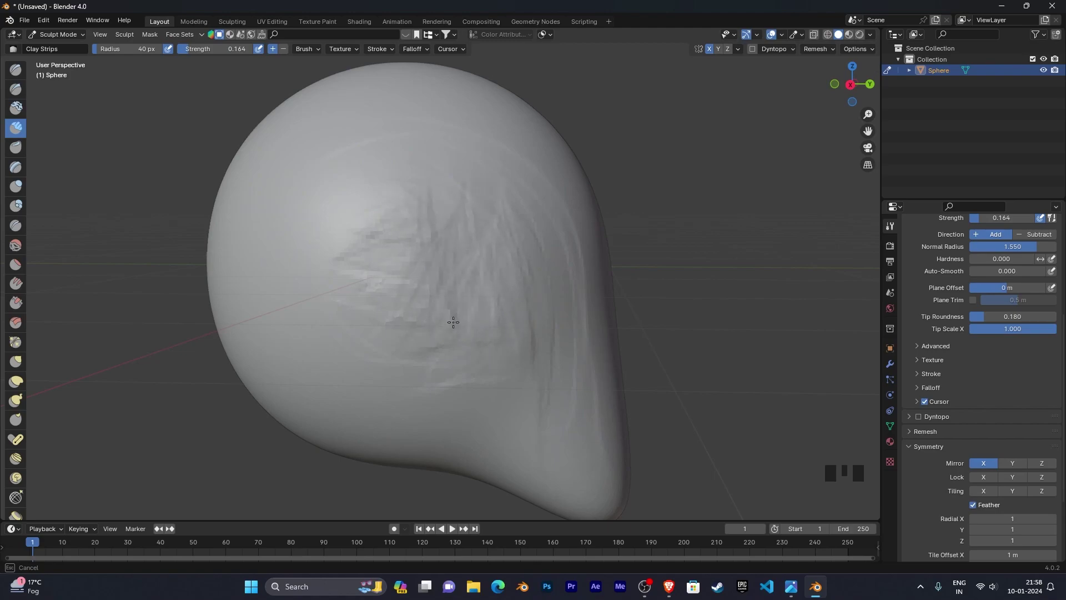
# Try smoothing the carved temple and cheek areas, and undo the smoothing
pyautogui.scroll(-2, 543, 257)
pyautogui.scroll(1, 473, 266)
pyautogui.moveTo(474, 266)
pyautogui.mouseDown(button='middle')
pyautogui.moveTo(406, 274)
pyautogui.moveTo(516, 285)
pyautogui.moveTo(374, 219)
pyautogui.mouseUp(button='middle')
pyautogui.keyDown('shift'); pyautogui.moveTo(374, 219); pyautogui.dragTo(368, 252); pyautogui.keyUp('shift')
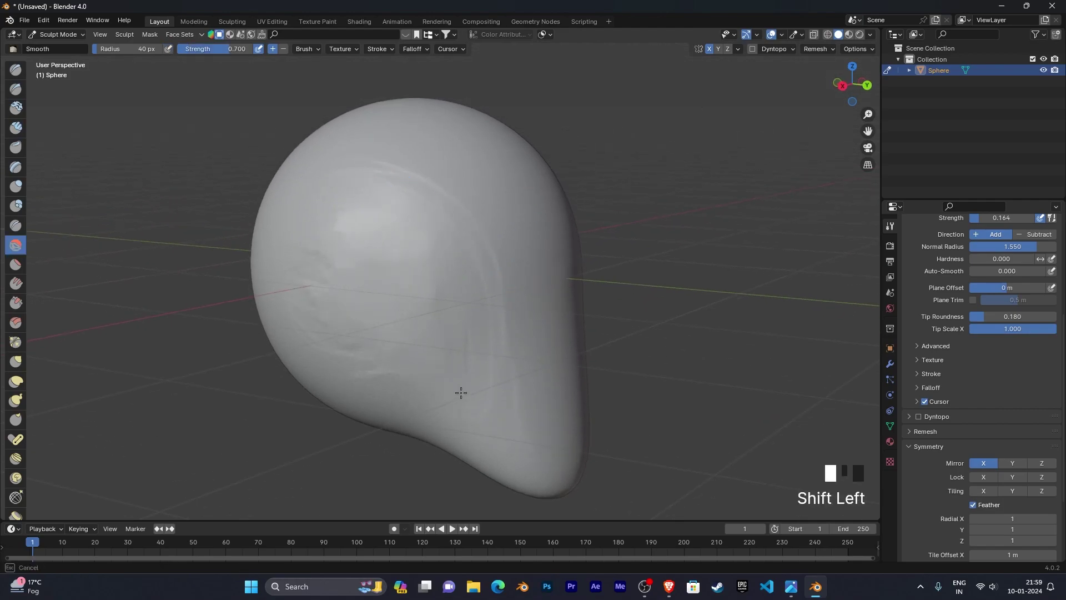
pyautogui.keyDown('shift'); pyautogui.moveTo(464, 394); pyautogui.dragTo(503, 369); pyautogui.keyUp('shift')
pyautogui.keyDown('shift'); pyautogui.moveTo(526, 431); pyautogui.dragTo(526, 431); pyautogui.keyUp('shift')
pyautogui.moveTo(525, 431)
pyautogui.mouseDown(button='middle')
pyautogui.moveTo(369, 276)
pyautogui.moveTo(326, 273)
pyautogui.moveTo(388, 276)
pyautogui.mouseUp(button='middle')
pyautogui.scroll(-1, 326, 273)
pyautogui.hotkey('ctrl', 'z')
pyautogui.scroll(3, 466, 279)
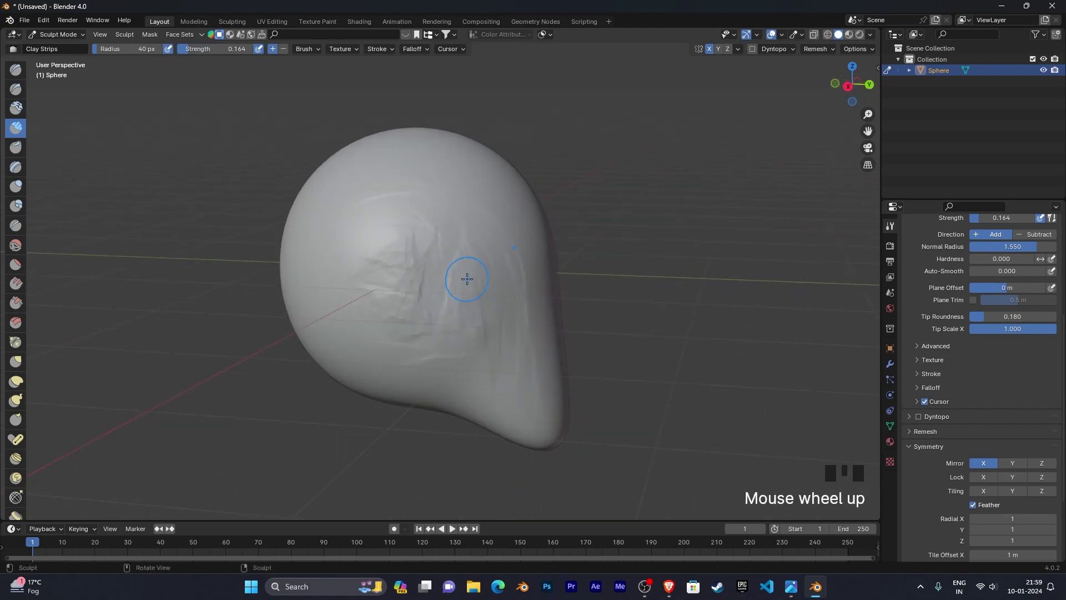
# Deepen the temple hollow with subtractive Clay Strips strokes and smooth the carved marks across the temple and down to the jaw
pyautogui.keyDown('ctrl'); pyautogui.moveTo(485, 271); pyautogui.dragTo(483, 340); pyautogui.keyUp('ctrl')
pyautogui.keyDown('ctrl'); pyautogui.moveTo(472, 285); pyautogui.dragTo(506, 269); pyautogui.keyUp('ctrl')
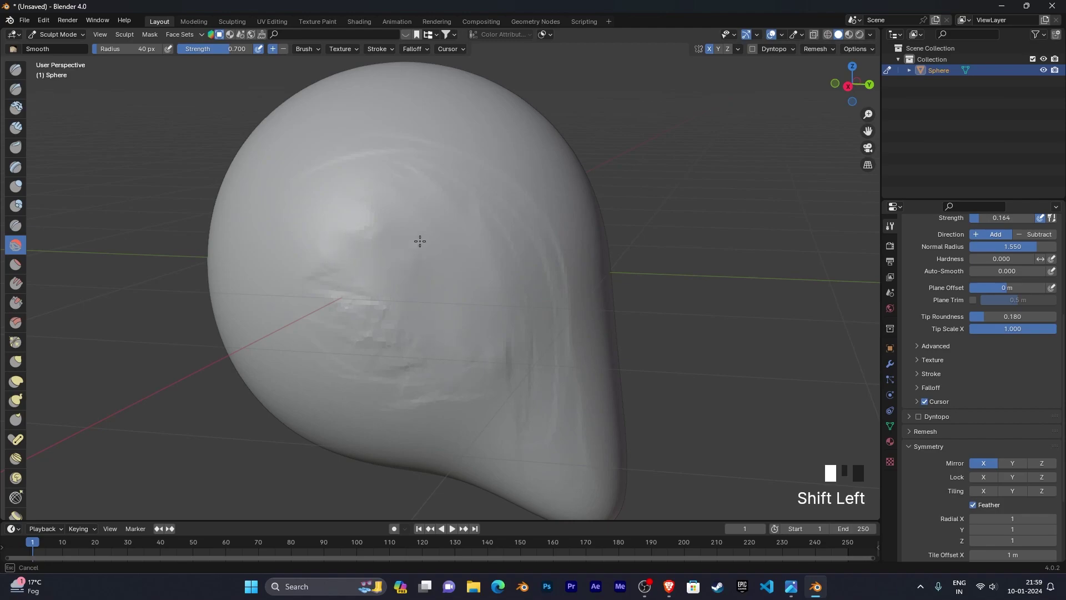
pyautogui.keyDown('shift'); pyautogui.moveTo(387, 301); pyautogui.dragTo(341, 337); pyautogui.keyUp('shift')
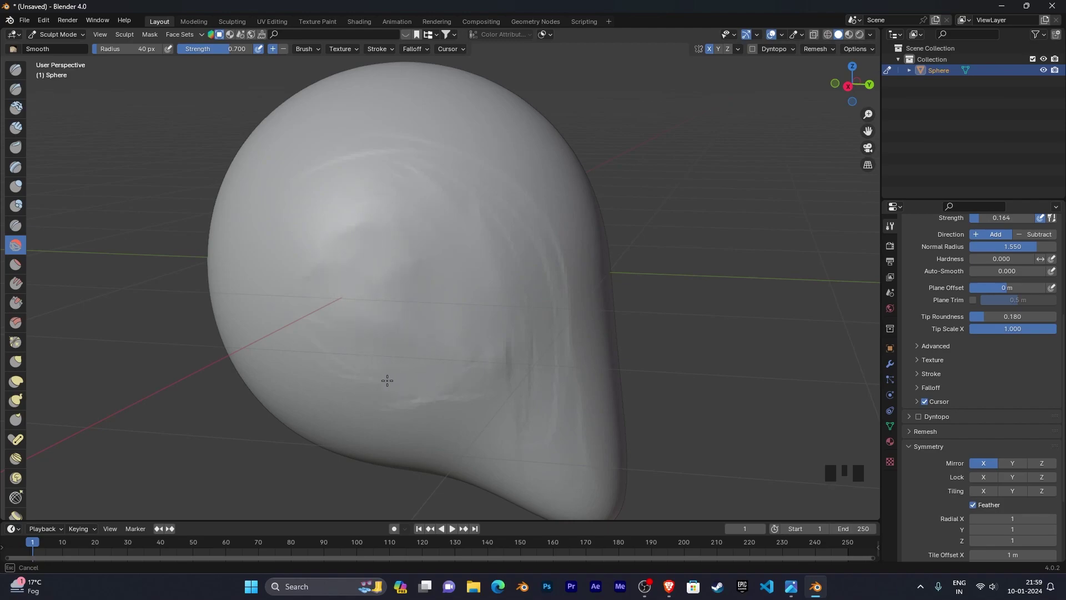
pyautogui.keyDown('shift'); pyautogui.moveTo(574, 411); pyautogui.dragTo(558, 416); pyautogui.keyUp('shift')
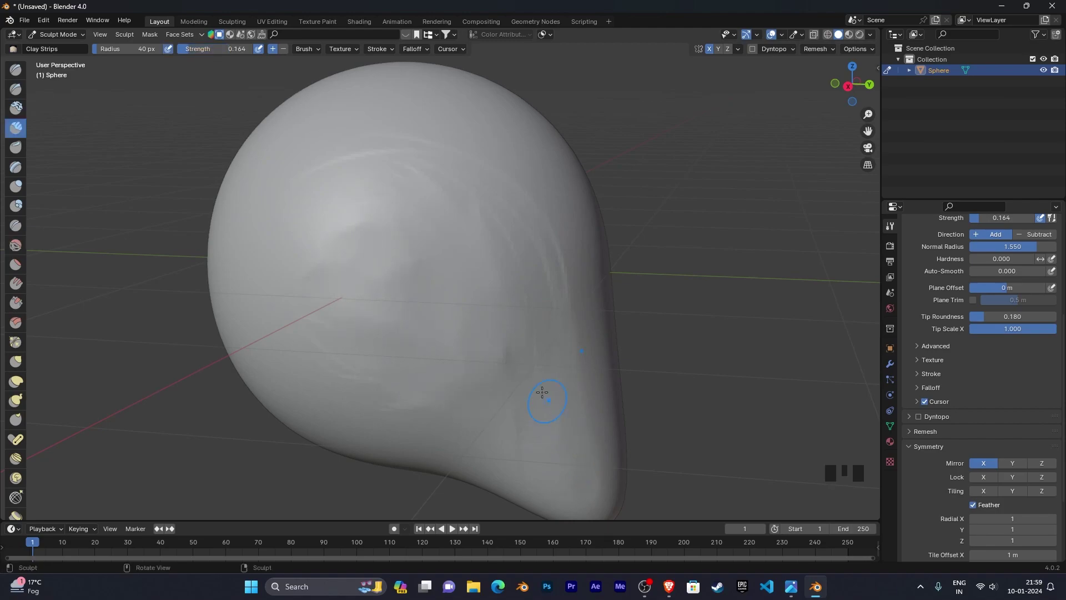
pyautogui.keyDown('shift'); pyautogui.moveTo(544, 271); pyautogui.dragTo(547, 269); pyautogui.keyUp('shift')
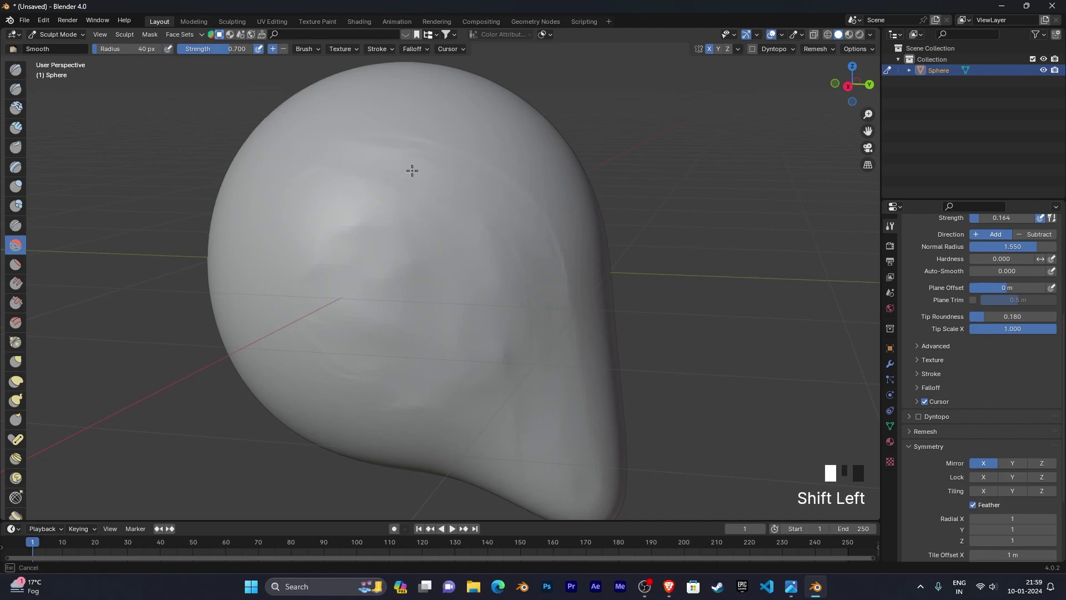
pyautogui.scroll(-2, 472, 238)
pyautogui.moveTo(472, 238)
pyautogui.mouseDown(button='middle')
pyautogui.moveTo(275, 224)
pyautogui.moveTo(409, 245)
pyautogui.mouseUp(button='middle')
pyautogui.scroll(1, 389, 231)
pyautogui.moveTo(467, 290); pyautogui.dragTo(449, 290)
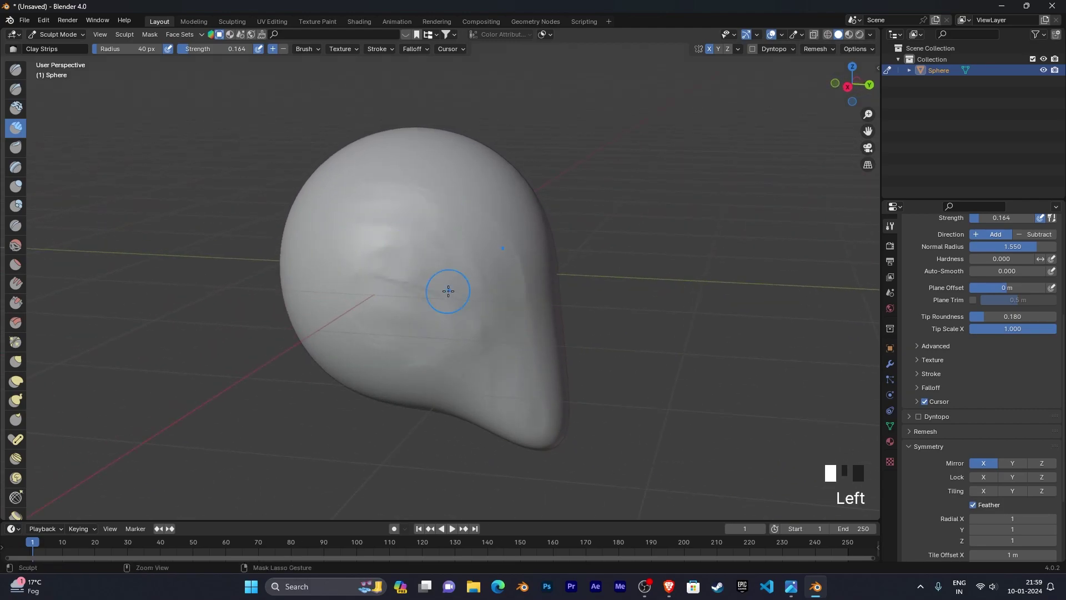
# Try carving the temple more strongly with Clay Strips at strength 0.370, and undo the rough strokes
pyautogui.hotkey('shift', 'f')
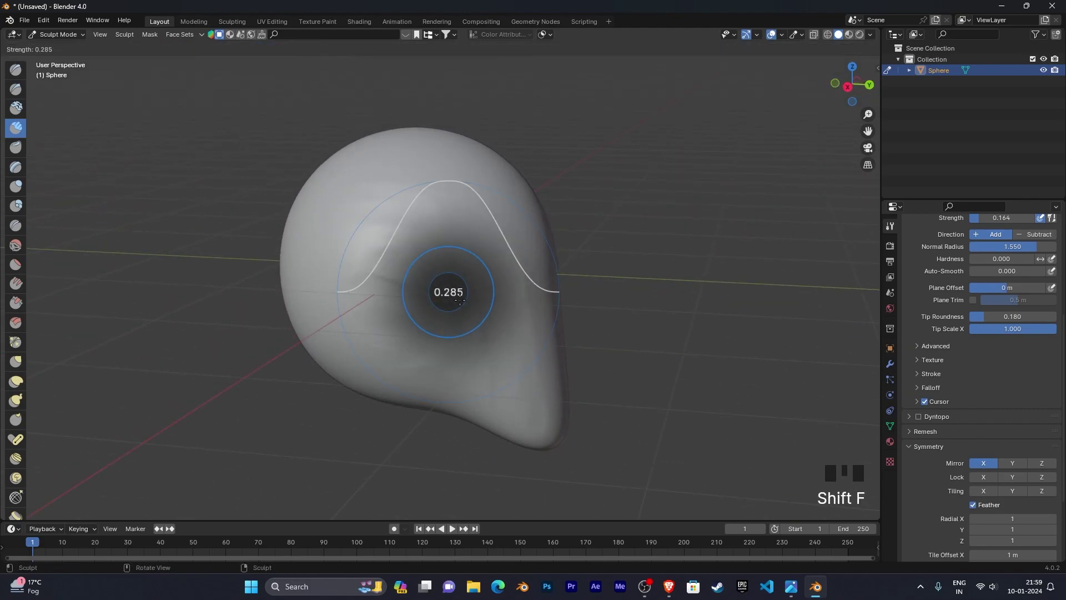
pyautogui.click(469, 281)
pyautogui.moveTo(468, 282); pyautogui.dragTo(459, 278, button='middle')
pyautogui.moveTo(409, 236)
pyautogui.keyDown('ctrl'); pyautogui.mouseDown()
pyautogui.moveTo(388, 236)
pyautogui.moveTo(411, 278)
pyautogui.moveTo(371, 255)
pyautogui.moveTo(414, 302)
pyautogui.moveTo(441, 285)
pyautogui.moveTo(457, 241)
pyautogui.mouseUp(); pyautogui.keyUp('ctrl')
pyautogui.moveTo(399, 241); pyautogui.dragTo(400, 352)
pyautogui.moveTo(400, 352)
pyautogui.mouseDown(button='middle')
pyautogui.moveTo(400, 316)
pyautogui.moveTo(377, 322)
pyautogui.moveTo(395, 324)
pyautogui.mouseUp(button='middle')
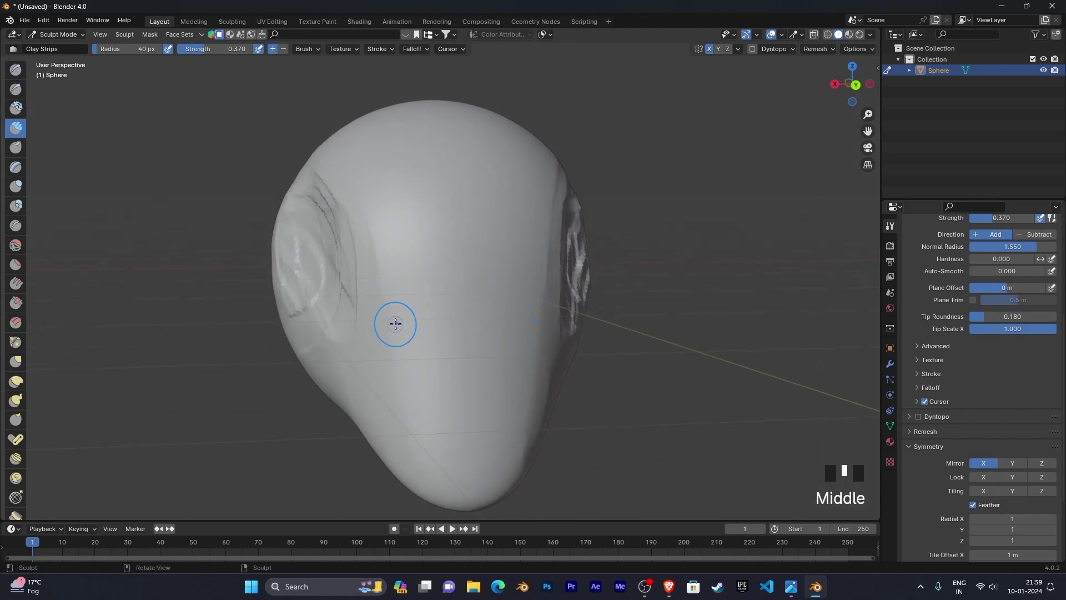
pyautogui.hotkey('ctrl', 'z')
pyautogui.moveTo(453, 281); pyautogui.dragTo(448, 290, button='middle')
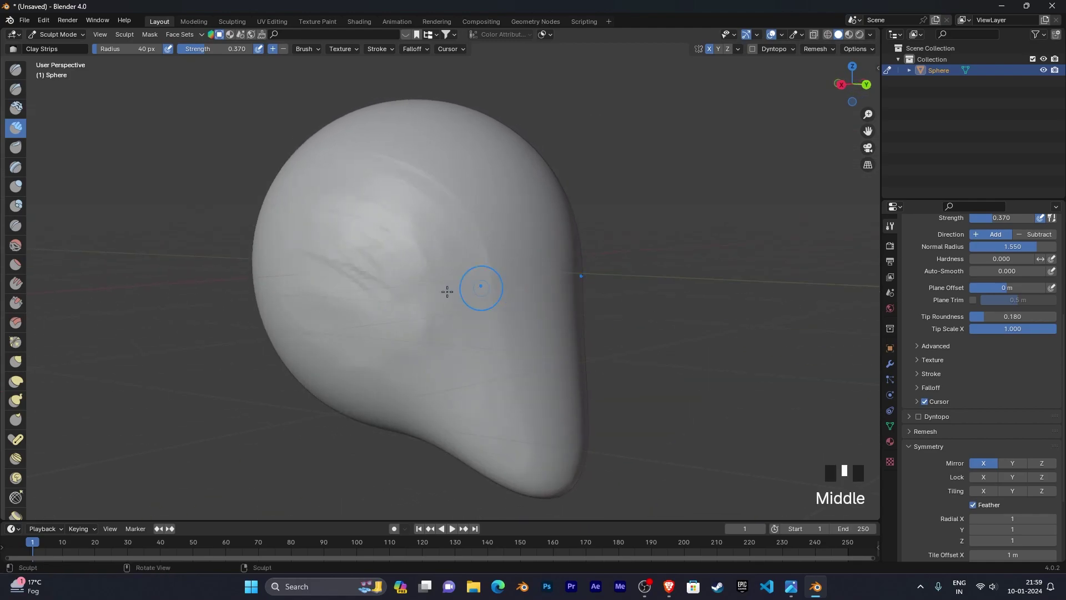
# Set the Clay Strips strength to 0.242, carve the temple hollow deeper, and smooth the strokes
pyautogui.hotkey('shift', 'f')
pyautogui.click(366, 296)
pyautogui.moveTo(364, 211)
pyautogui.keyDown('ctrl'); pyautogui.mouseDown()
pyautogui.moveTo(346, 204)
pyautogui.moveTo(386, 309)
pyautogui.moveTo(318, 252)
pyautogui.moveTo(415, 276)
pyautogui.moveTo(371, 272)
pyautogui.moveTo(365, 304)
pyautogui.moveTo(346, 231)
pyautogui.moveTo(381, 239)
pyautogui.moveTo(358, 324)
pyautogui.mouseUp(); pyautogui.keyUp('ctrl')
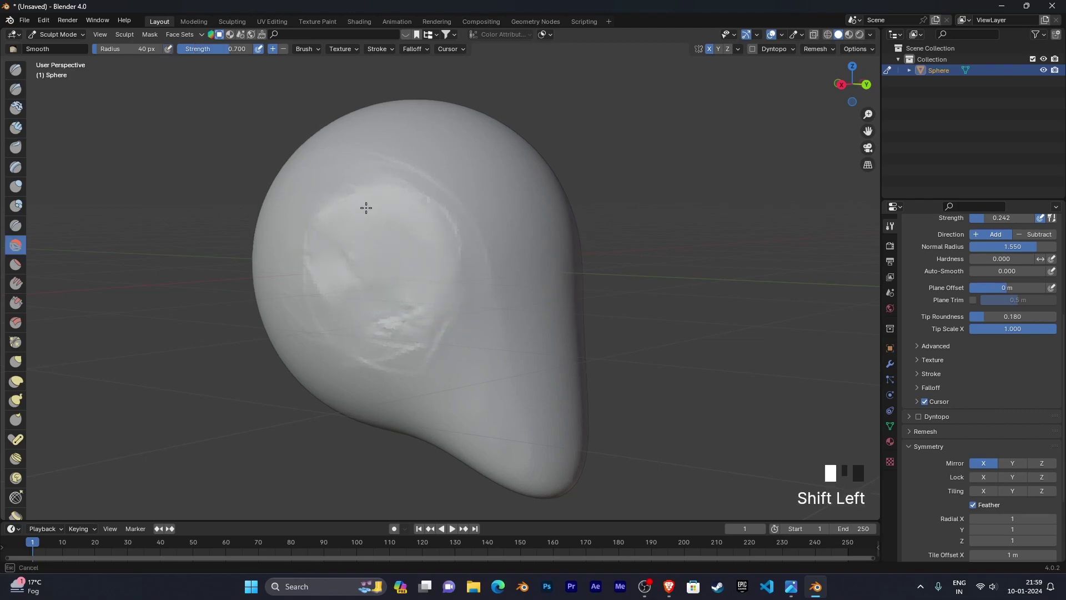
pyautogui.keyDown('shift'); pyautogui.moveTo(373, 226); pyautogui.dragTo(412, 350); pyautogui.keyUp('shift')
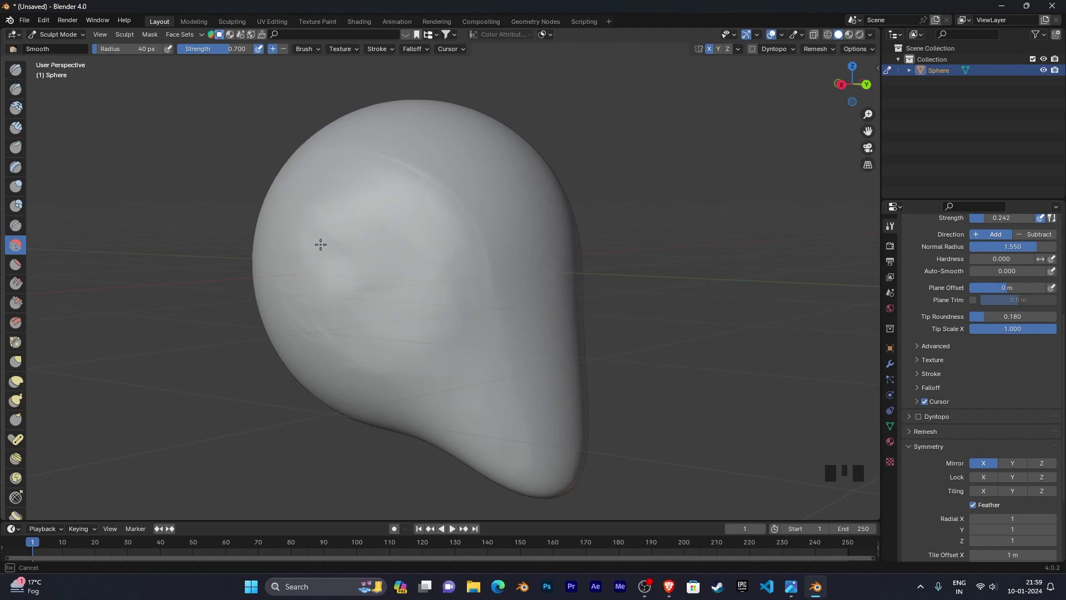
# Carve a rounded recess into the temple with repeated subtractive Clay Strips strokes, then smooth its floor and rim
pyautogui.press('c')
pyautogui.moveTo(343, 316); pyautogui.dragTo(519, 321, button='middle')
pyautogui.scroll(2, 481, 291)
pyautogui.keyDown('ctrl'); pyautogui.moveTo(481, 290); pyautogui.dragTo(455, 271); pyautogui.keyUp('ctrl')
pyautogui.moveTo(364, 263)
pyautogui.keyDown('ctrl'); pyautogui.mouseDown()
pyautogui.moveTo(361, 233)
pyautogui.moveTo(385, 312)
pyautogui.moveTo(457, 308)
pyautogui.mouseUp(); pyautogui.keyUp('ctrl')
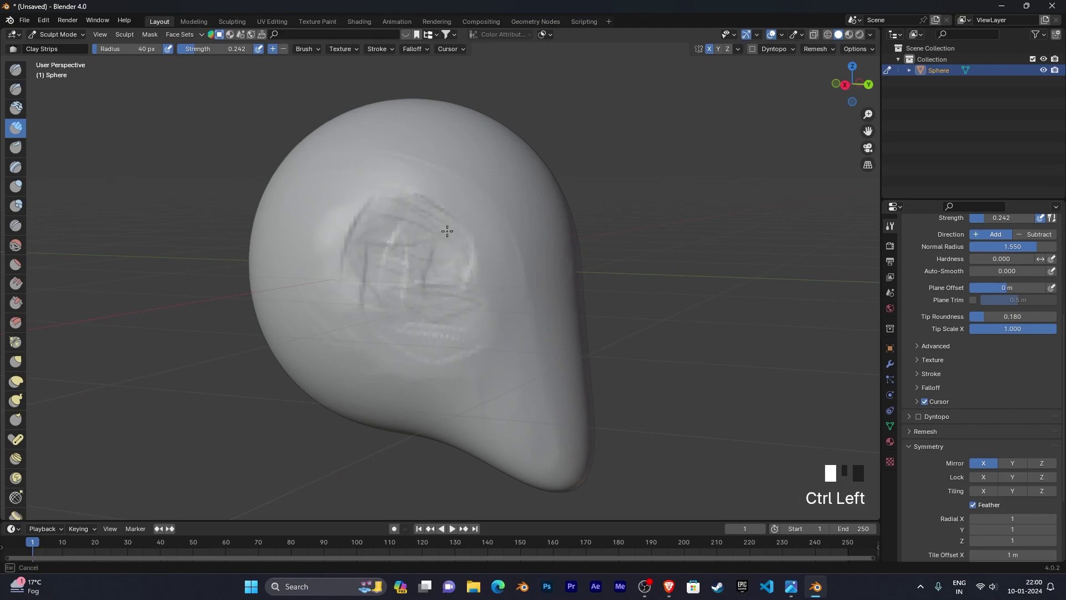
pyautogui.keyDown('ctrl'); pyautogui.moveTo(436, 223); pyautogui.dragTo(471, 305); pyautogui.keyUp('ctrl')
pyautogui.keyDown('ctrl'); pyautogui.moveTo(393, 226); pyautogui.dragTo(391, 286); pyautogui.keyUp('ctrl')
pyautogui.keyDown('shift'); pyautogui.moveTo(462, 238); pyautogui.dragTo(399, 200); pyautogui.keyUp('shift')
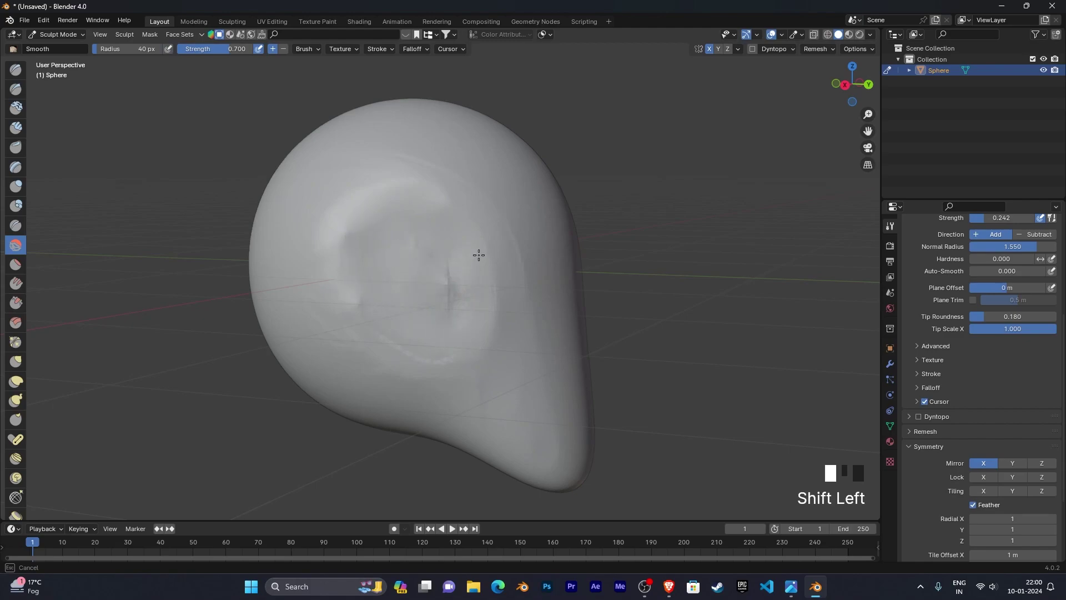
pyautogui.keyDown('shift'); pyautogui.moveTo(479, 255); pyautogui.dragTo(454, 344); pyautogui.keyUp('shift')
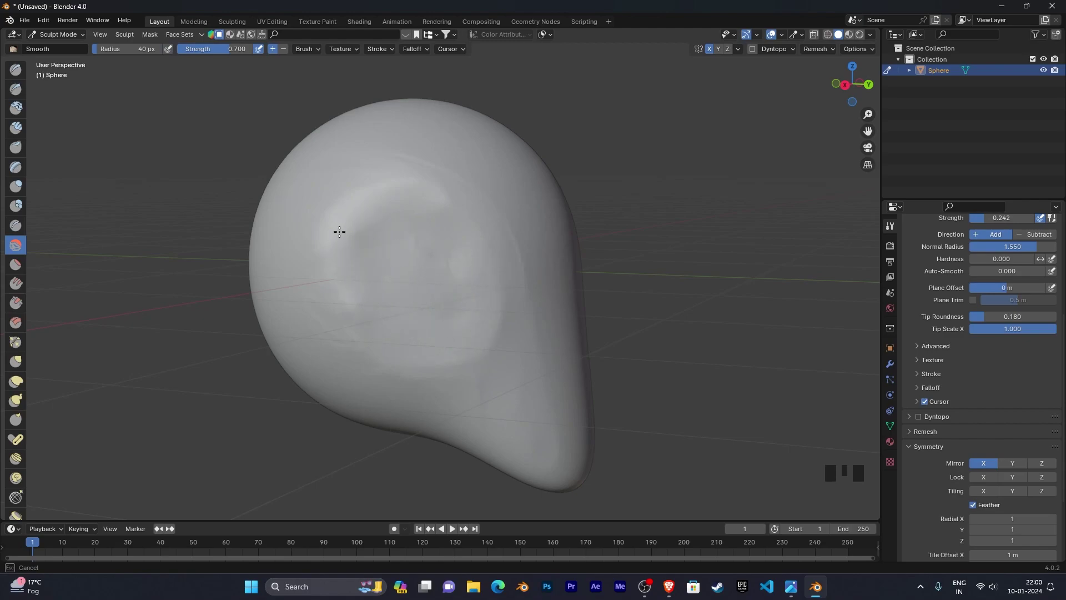
# Build up a ridge with additive Clay Strips from the side of the forehead down to the cheek, and smooth it
pyautogui.moveTo(389, 319)
pyautogui.mouseDown(button='middle')
pyautogui.moveTo(354, 302)
pyautogui.moveTo(346, 311)
pyautogui.moveTo(343, 293)
pyautogui.moveTo(340, 305)
pyautogui.moveTo(235, 303)
pyautogui.moveTo(345, 302)
pyautogui.moveTo(301, 303)
pyautogui.moveTo(505, 241)
pyautogui.mouseUp(button='middle')
pyautogui.scroll(-2, 335, 305)
pyautogui.moveTo(424, 364)
pyautogui.mouseDown(button='middle')
pyautogui.moveTo(656, 361)
pyautogui.moveTo(595, 305)
pyautogui.moveTo(519, 295)
pyautogui.moveTo(458, 365)
pyautogui.mouseUp(button='middle')
pyautogui.scroll(2, 685, 357)
pyautogui.scroll(-2, 643, 352)
pyautogui.moveTo(574, 364)
pyautogui.mouseDown(button='middle')
pyautogui.moveTo(634, 376)
pyautogui.moveTo(459, 314)
pyautogui.mouseUp(button='middle')
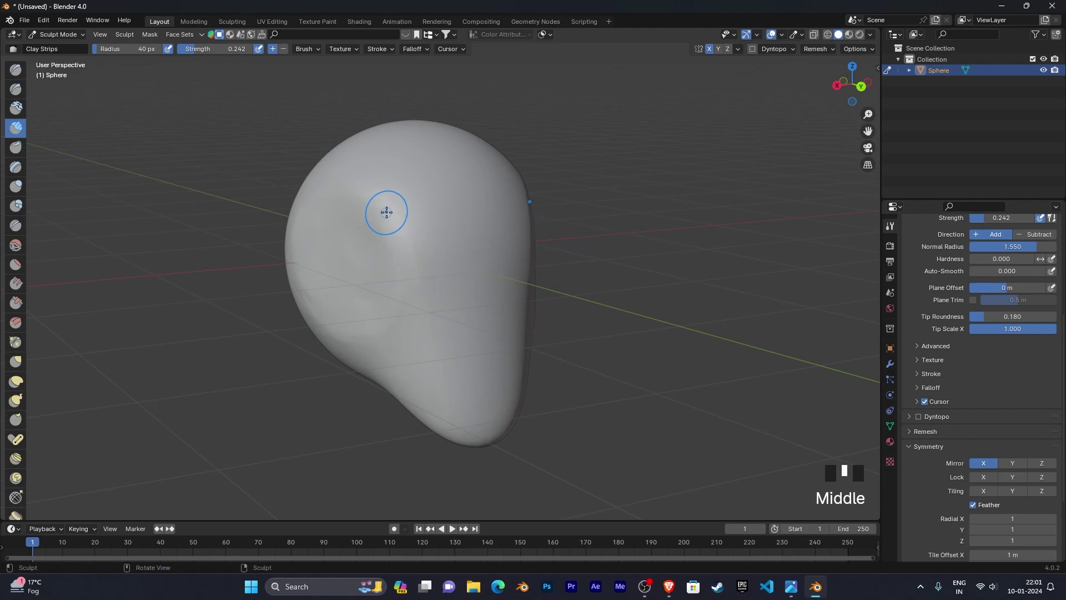
pyautogui.moveTo(392, 207); pyautogui.dragTo(411, 296)
pyautogui.moveTo(419, 351); pyautogui.dragTo(435, 352)
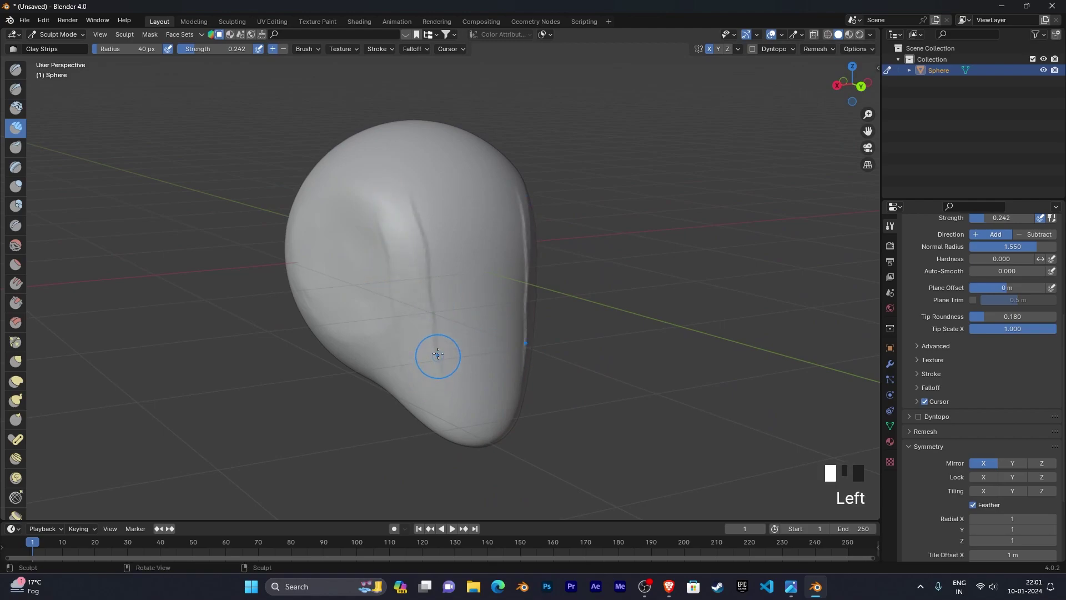
pyautogui.moveTo(435, 352); pyautogui.dragTo(440, 250, button='middle')
pyautogui.keyDown('shift'); pyautogui.moveTo(451, 246); pyautogui.dragTo(446, 353); pyautogui.keyUp('shift')
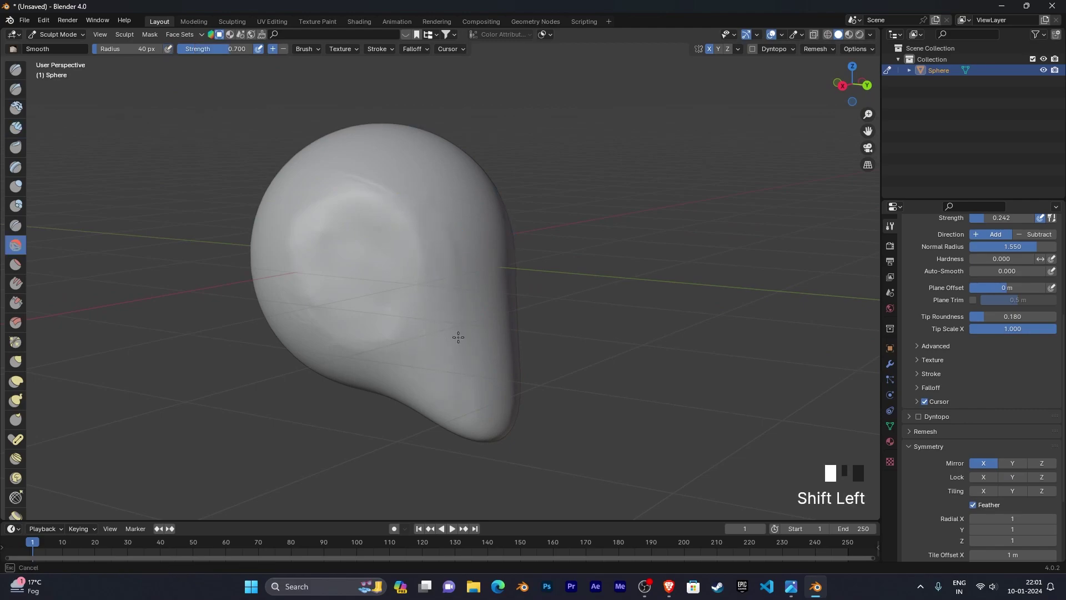
# Smooth the front edge and the inside of the temple recess from several angles
pyautogui.moveTo(436, 331)
pyautogui.mouseDown(button='middle')
pyautogui.moveTo(459, 305)
pyautogui.moveTo(381, 231)
pyautogui.mouseUp(button='middle')
pyautogui.keyDown('shift'); pyautogui.moveTo(381, 231); pyautogui.dragTo(407, 333); pyautogui.keyUp('shift')
pyautogui.moveTo(371, 302)
pyautogui.mouseDown(button='middle')
pyautogui.moveTo(345, 305)
pyautogui.moveTo(416, 312)
pyautogui.moveTo(361, 281)
pyautogui.mouseUp(button='middle')
pyautogui.keyDown('shift'); pyautogui.moveTo(362, 281); pyautogui.dragTo(343, 225); pyautogui.keyUp('shift')
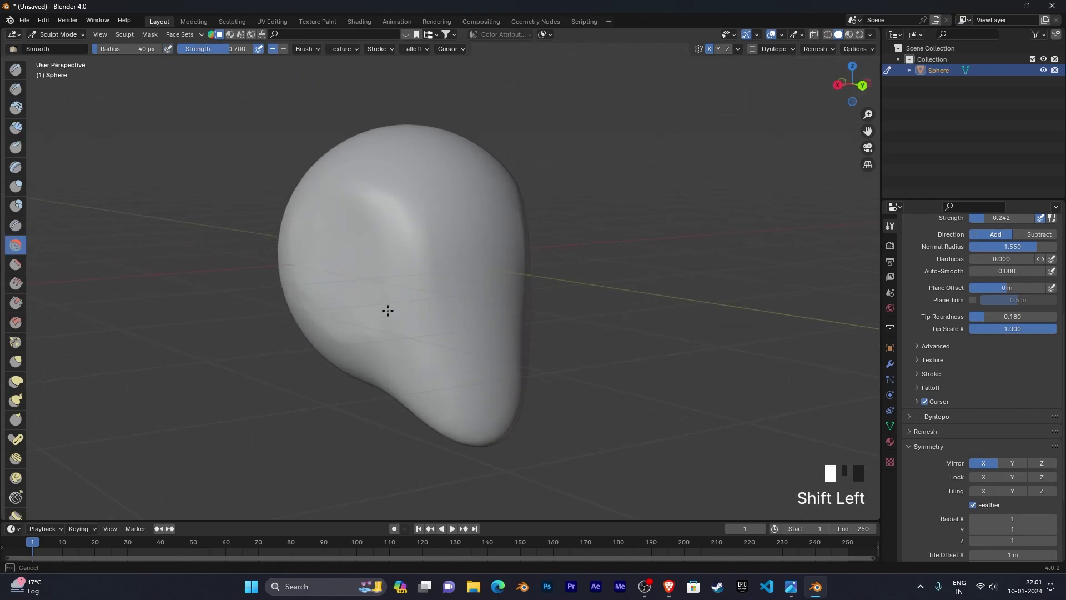
pyautogui.keyDown('shift'); pyautogui.moveTo(383, 298); pyautogui.dragTo(352, 257); pyautogui.keyUp('shift')
pyautogui.moveTo(352, 257)
pyautogui.mouseDown(button='middle')
pyautogui.moveTo(344, 286)
pyautogui.moveTo(403, 295)
pyautogui.mouseUp(button='middle')
pyautogui.moveTo(402, 295)
pyautogui.keyDown('shift'); pyautogui.mouseDown()
pyautogui.moveTo(340, 300)
pyautogui.moveTo(356, 306)
pyautogui.mouseUp(); pyautogui.keyUp('shift')
# Smooth the mirrored temple's outer edge and the side of the forehead while viewing the head from the front
pyautogui.moveTo(355, 305); pyautogui.dragTo(533, 328, button='middle')
pyautogui.keyDown('shift'); pyautogui.moveTo(560, 331); pyautogui.dragTo(557, 331); pyautogui.keyUp('shift')
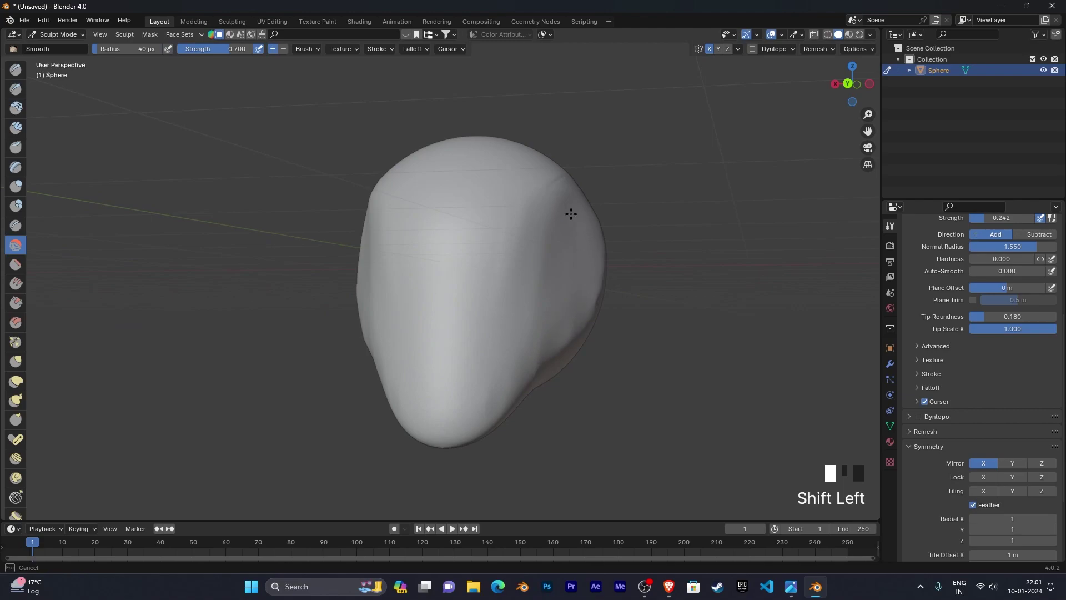
pyautogui.keyDown('shift'); pyautogui.moveTo(540, 244); pyautogui.dragTo(544, 214); pyautogui.keyUp('shift')
pyautogui.moveTo(558, 214); pyautogui.dragTo(574, 225, button='middle')
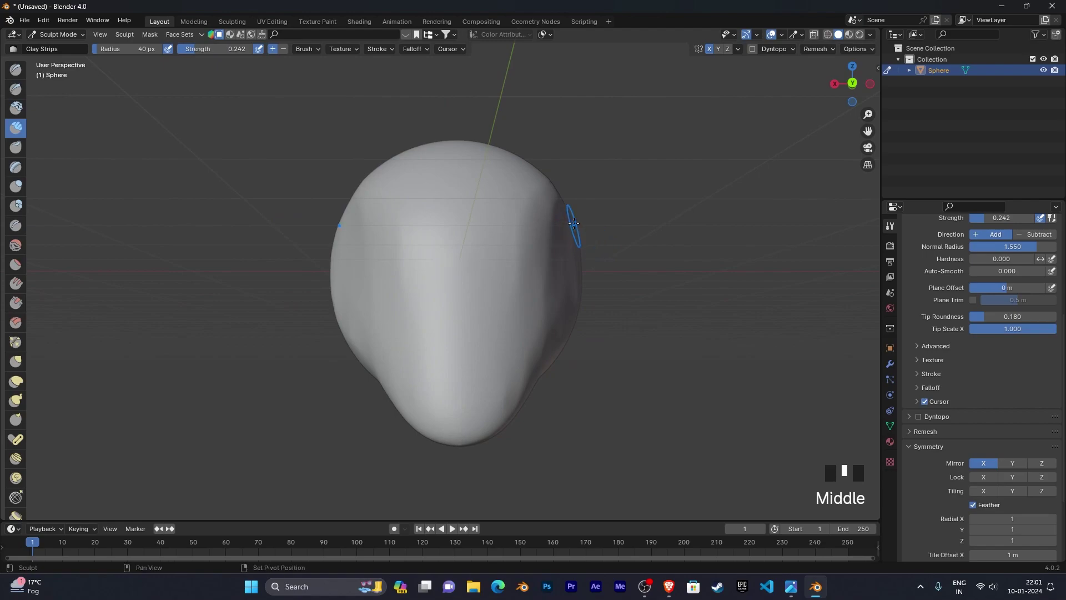
pyautogui.keyDown('shift'); pyautogui.moveTo(555, 247); pyautogui.dragTo(544, 261); pyautogui.keyUp('shift')
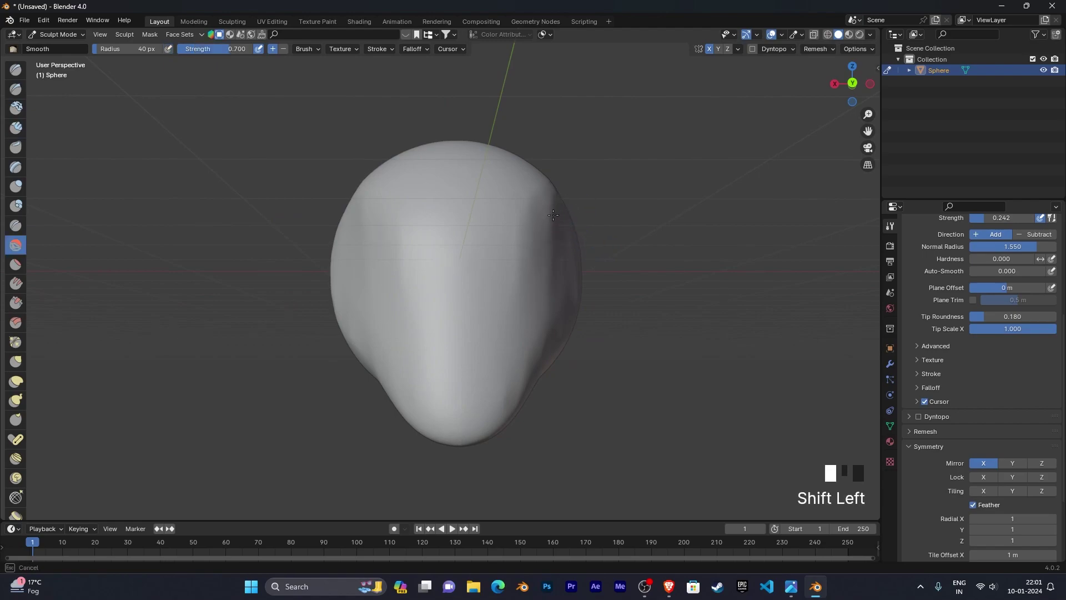
pyautogui.keyDown('shift'); pyautogui.moveTo(553, 216); pyautogui.dragTo(555, 218); pyautogui.keyUp('shift')
# Try adding Clay Strips strokes down the front edge of the temple, and undo them
pyautogui.moveTo(556, 218)
pyautogui.mouseDown(button='middle')
pyautogui.moveTo(590, 279)
pyautogui.moveTo(610, 279)
pyautogui.moveTo(445, 259)
pyautogui.mouseUp(button='middle')
pyautogui.scroll(3, 591, 279)
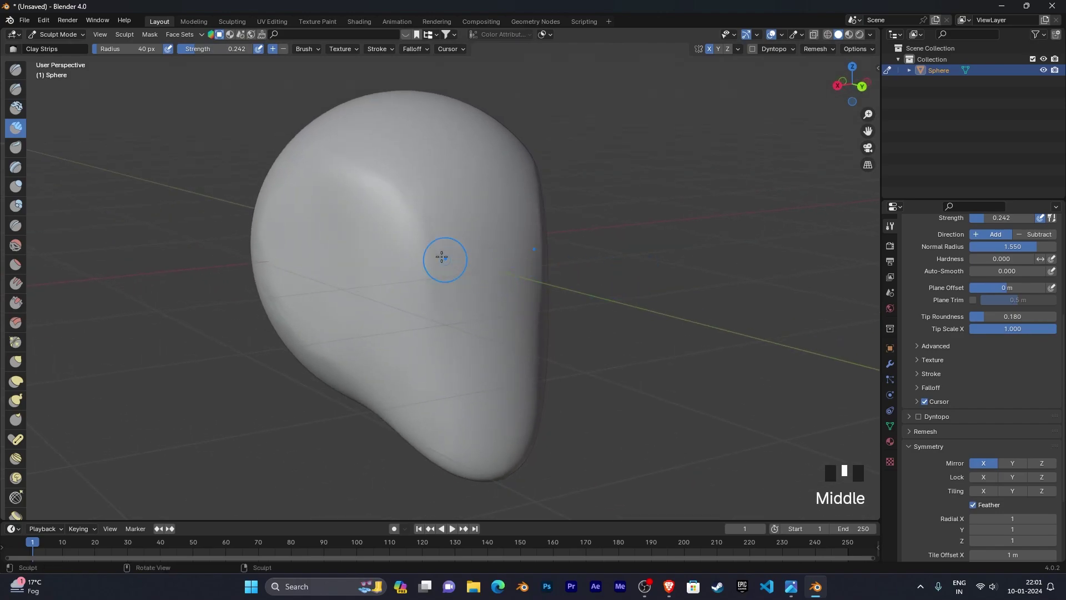
pyautogui.moveTo(392, 181); pyautogui.dragTo(395, 223)
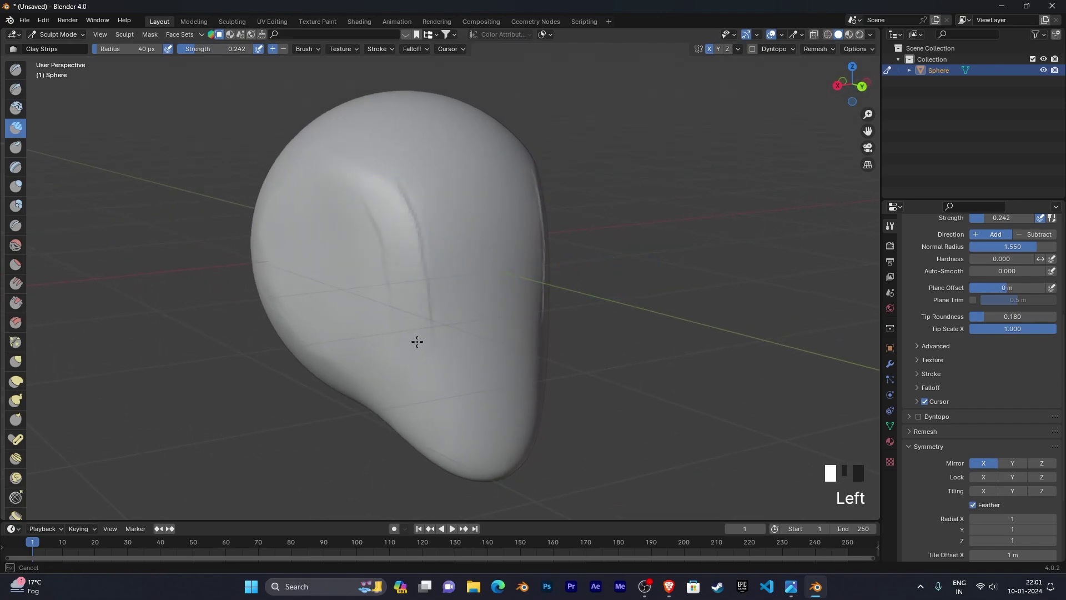
pyautogui.moveTo(426, 375); pyautogui.dragTo(426, 375)
pyautogui.hotkey('ctrl', 'z')
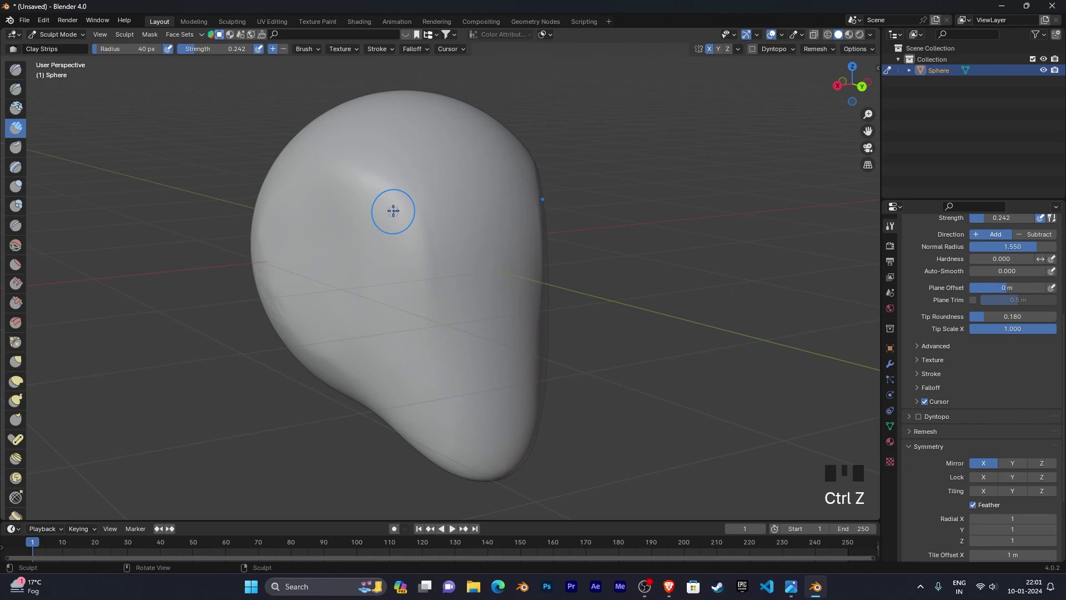
# Add a Clay Strips ridge from the temple's front edge down toward the jaw, and blend it with smoothing strokes
pyautogui.moveTo(388, 202); pyautogui.dragTo(424, 359)
pyautogui.keyDown('shift'); pyautogui.moveTo(386, 265); pyautogui.dragTo(395, 224); pyautogui.keyUp('shift')
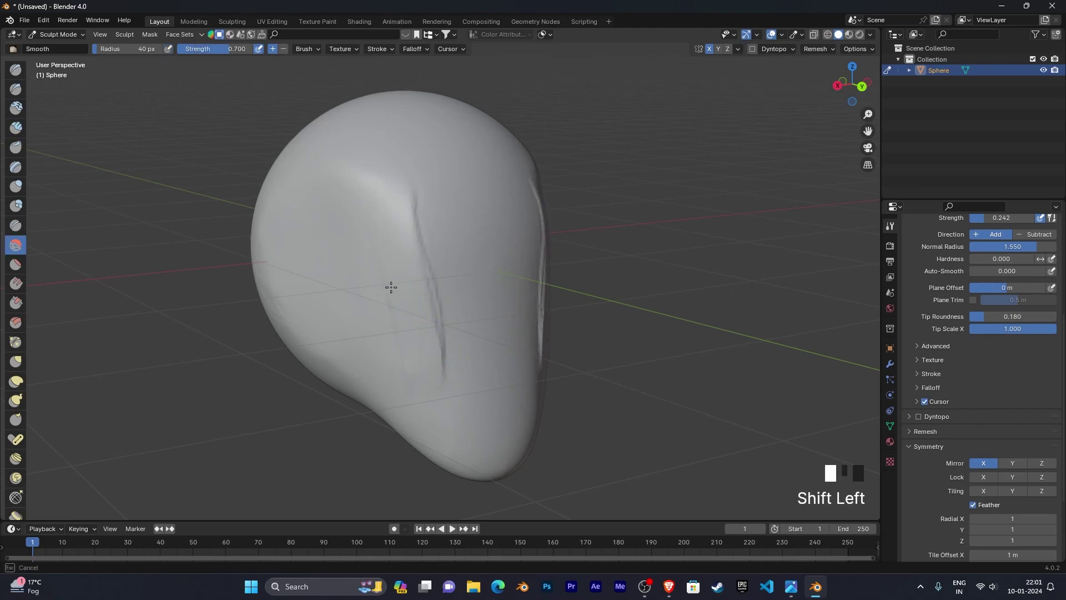
pyautogui.moveTo(417, 396)
pyautogui.keyDown('shift'); pyautogui.mouseDown()
pyautogui.moveTo(442, 334)
pyautogui.moveTo(417, 222)
pyautogui.mouseUp(); pyautogui.keyUp('shift')
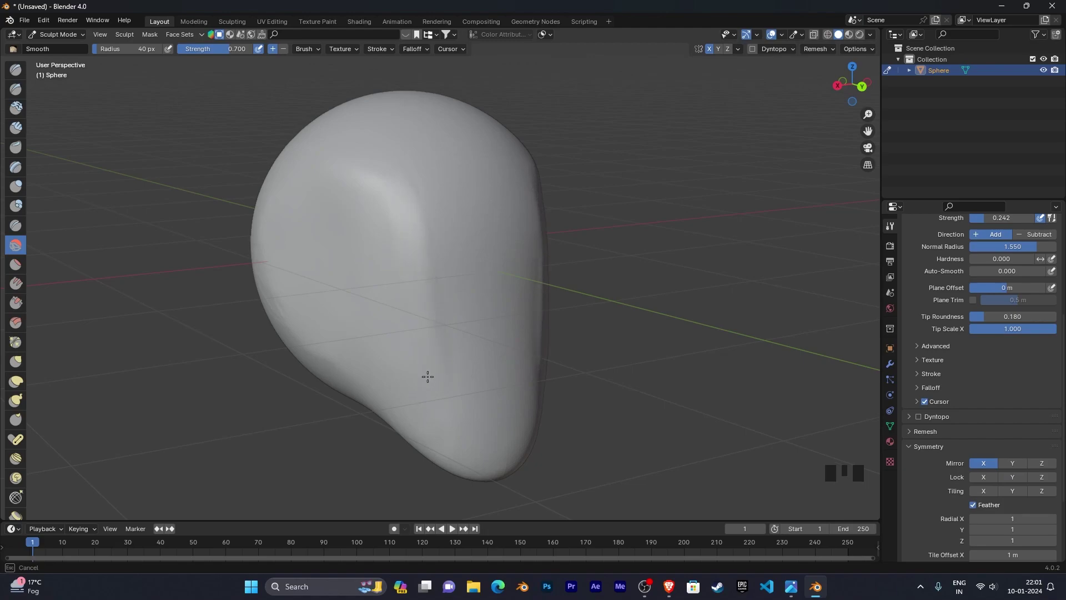
# Smooth the side of the face from the temple down to the cheek in the front view
pyautogui.press('c')
pyautogui.moveTo(495, 337)
pyautogui.mouseDown(button='middle')
pyautogui.moveTo(443, 337)
pyautogui.moveTo(442, 321)
pyautogui.mouseUp(button='middle')
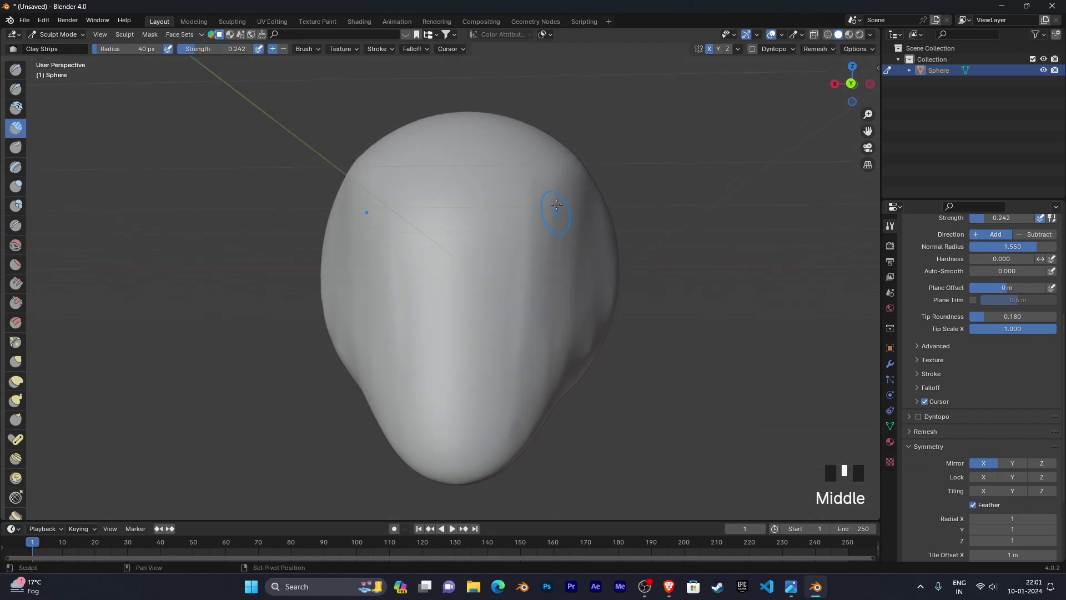
pyautogui.keyDown('shift'); pyautogui.moveTo(442, 321); pyautogui.dragTo(544, 346); pyautogui.keyUp('shift')
pyautogui.keyDown('shift'); pyautogui.moveTo(545, 310); pyautogui.dragTo(583, 250); pyautogui.keyUp('shift')
pyautogui.keyDown('shift'); pyautogui.moveTo(587, 192); pyautogui.dragTo(563, 310); pyautogui.keyUp('shift')
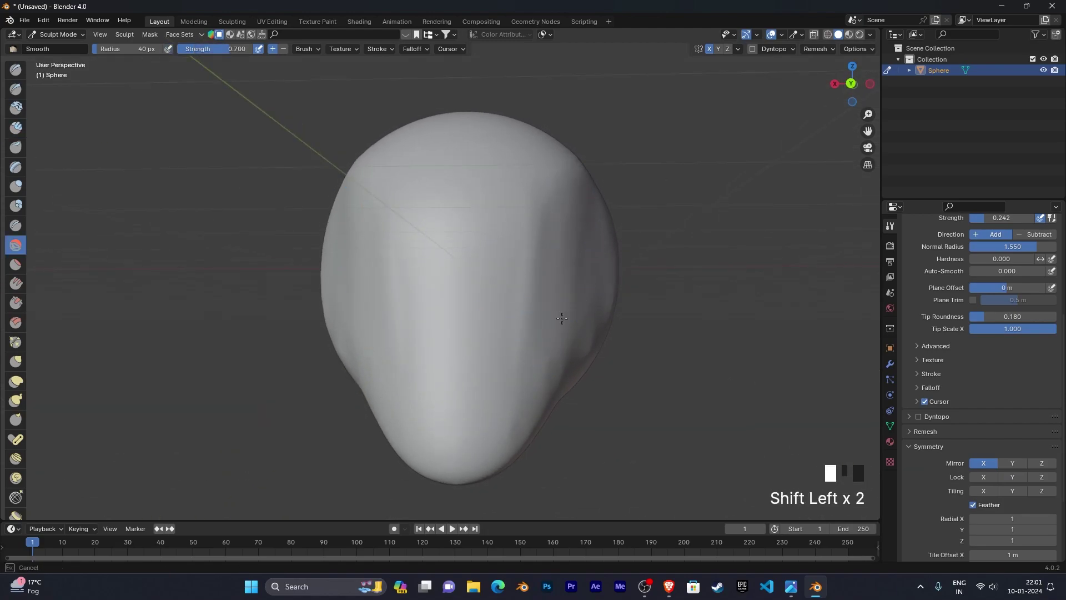
pyautogui.keyDown('shift'); pyautogui.moveTo(559, 264); pyautogui.dragTo(559, 264); pyautogui.keyUp('shift')
# Try carving mirrored eye sockets with subtractive Clay Strips strokes at strength 0.242, and undo them
pyautogui.moveTo(559, 263)
pyautogui.mouseDown(button='middle')
pyautogui.moveTo(611, 321)
pyautogui.moveTo(561, 326)
pyautogui.moveTo(608, 341)
pyautogui.moveTo(582, 343)
pyautogui.moveTo(550, 303)
pyautogui.mouseUp(button='middle')
pyautogui.keyDown('shift'); pyautogui.moveTo(411, 309); pyautogui.dragTo(487, 323, button='middle'); pyautogui.keyUp('shift')
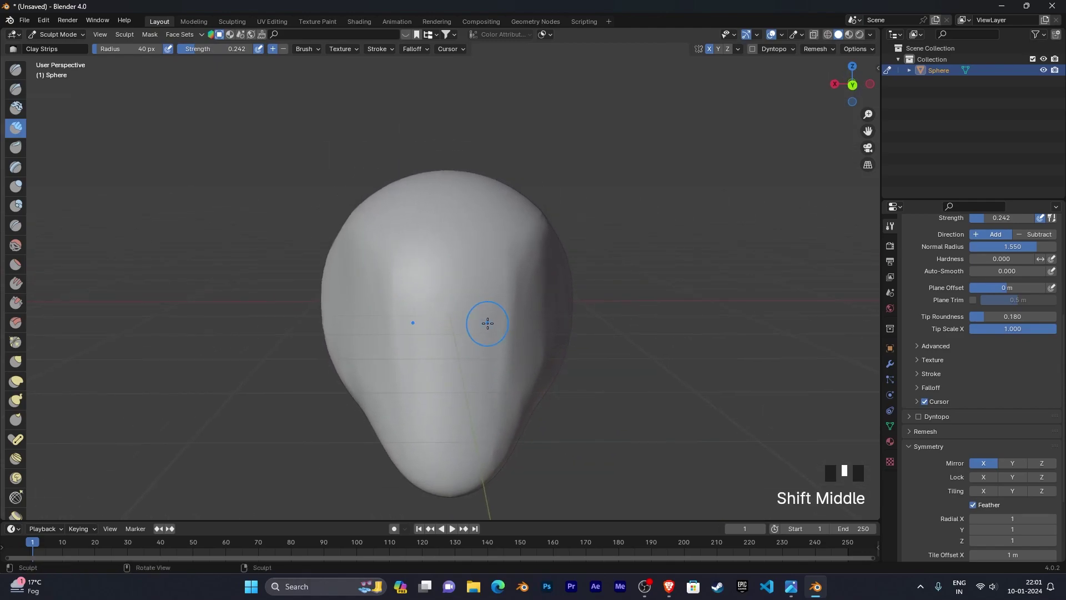
pyautogui.scroll(4, 453, 321)
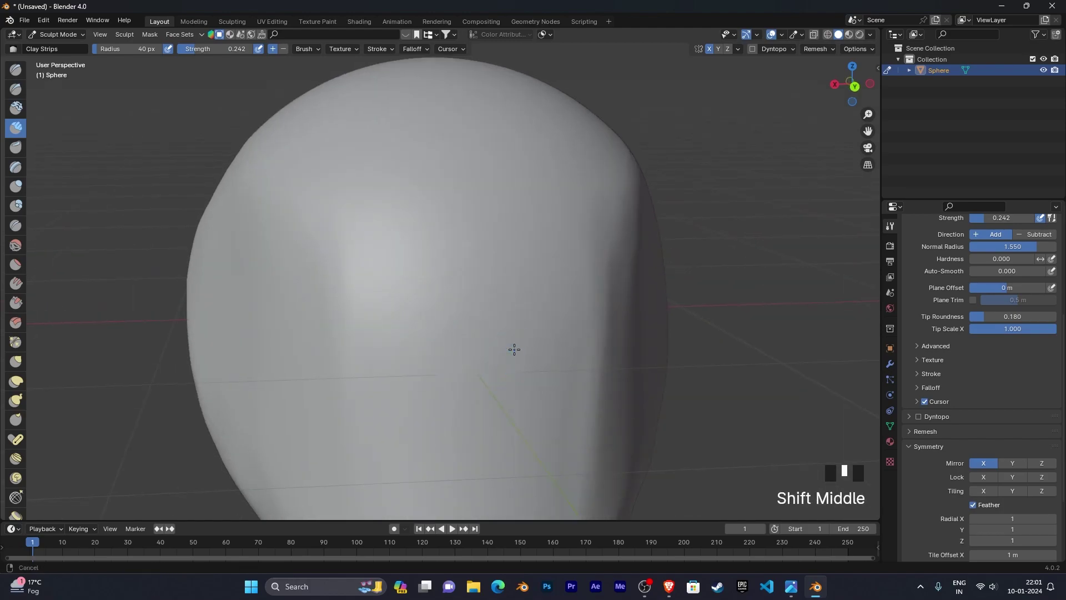
pyautogui.scroll(-4, 515, 350)
pyautogui.moveTo(528, 281); pyautogui.dragTo(555, 249, button='middle')
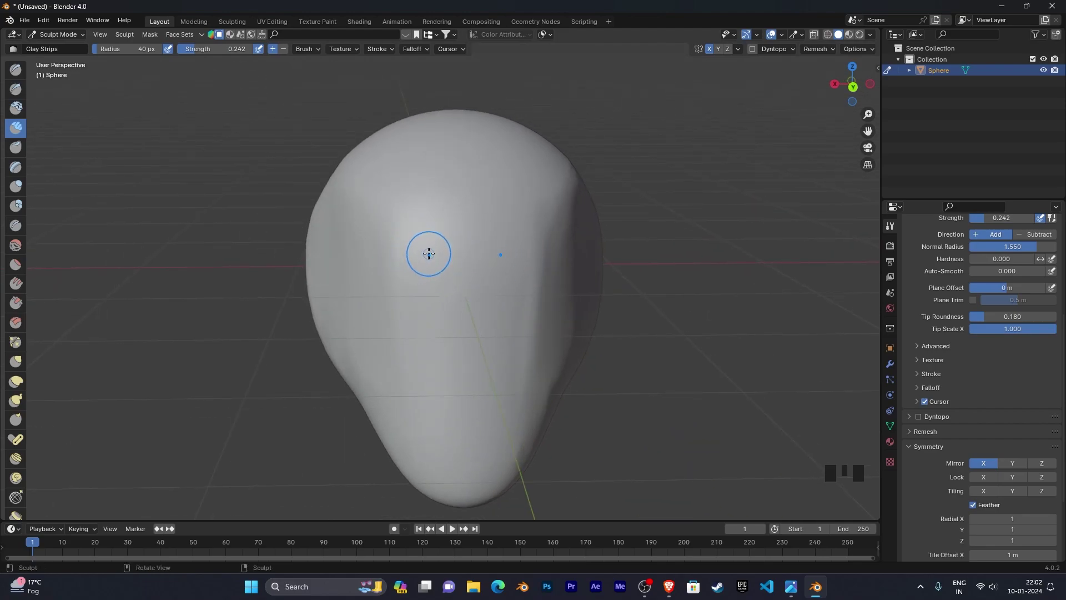
pyautogui.moveTo(419, 247)
pyautogui.keyDown('ctrl'); pyautogui.mouseDown()
pyautogui.moveTo(425, 272)
pyautogui.moveTo(414, 258)
pyautogui.moveTo(397, 271)
pyautogui.mouseUp(); pyautogui.keyUp('ctrl')
pyautogui.hotkey('ctrl', 'z')
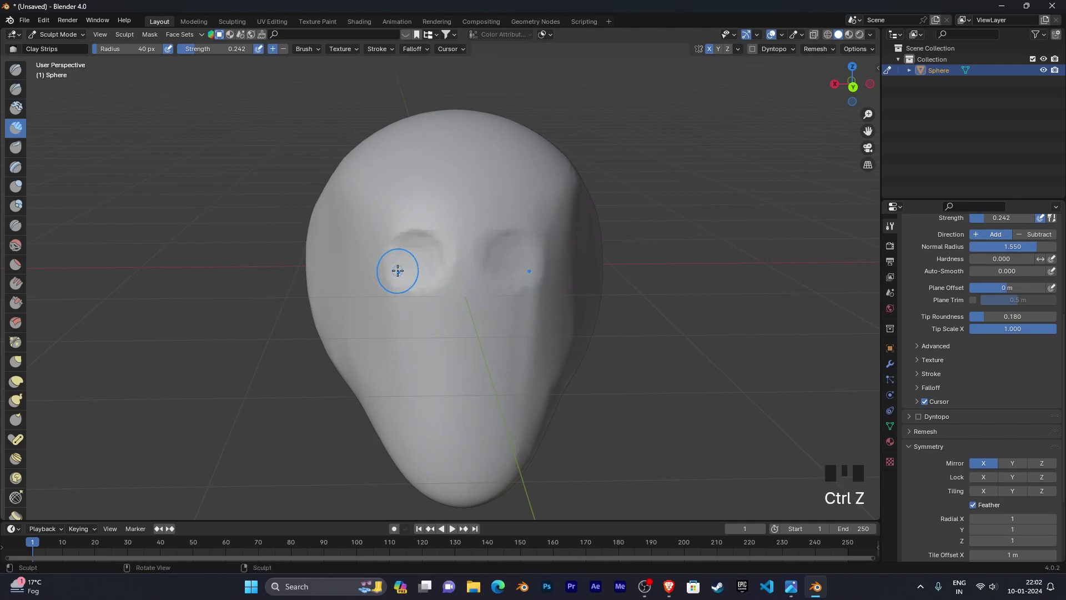
pyautogui.hotkey('ctrl', 'z')
# Try carving the mirrored eye sockets with subtractive Clay Strips at strength 1.000, and undo the carving
pyautogui.hotkey('shift', 'f')
pyautogui.click(466, 326)
pyautogui.keyDown('ctrl'); pyautogui.moveTo(412, 248); pyautogui.dragTo(415, 260); pyautogui.keyUp('ctrl')
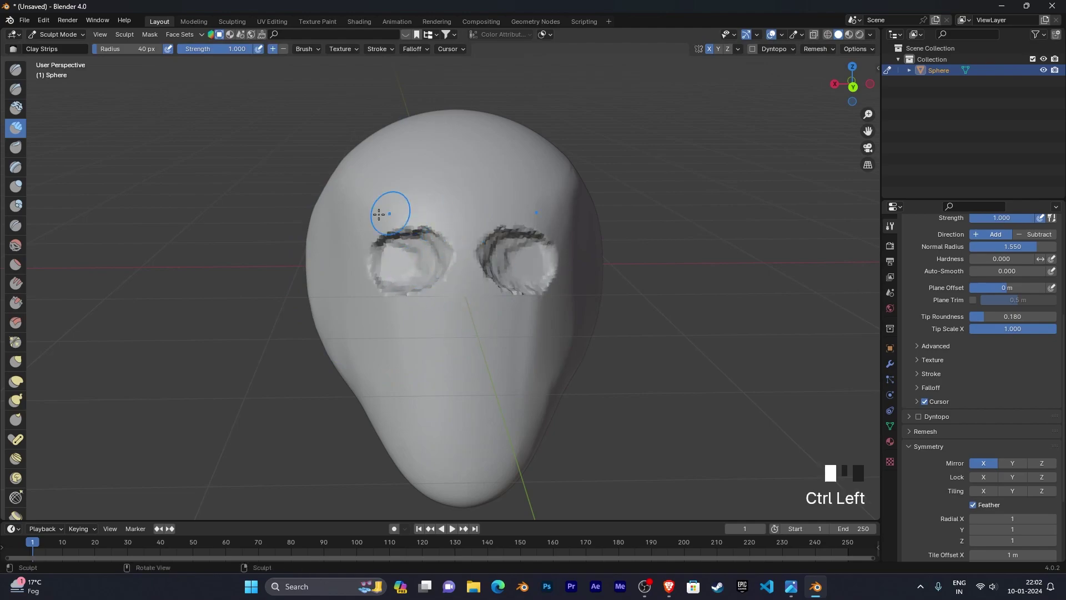
pyautogui.hotkey('ctrl', 'z')
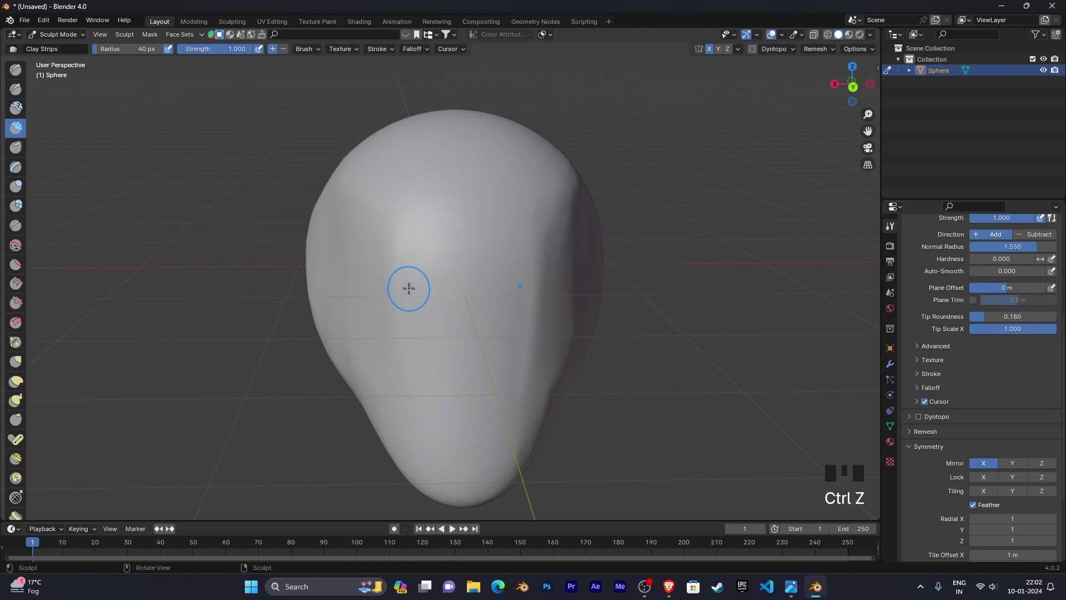
# Set the Clay Strips strength to 0.230, carve the mirrored eye sockets with subtractive strokes, and undo the last stroke
pyautogui.hotkey('shift', 'f')
pyautogui.click(432, 303)
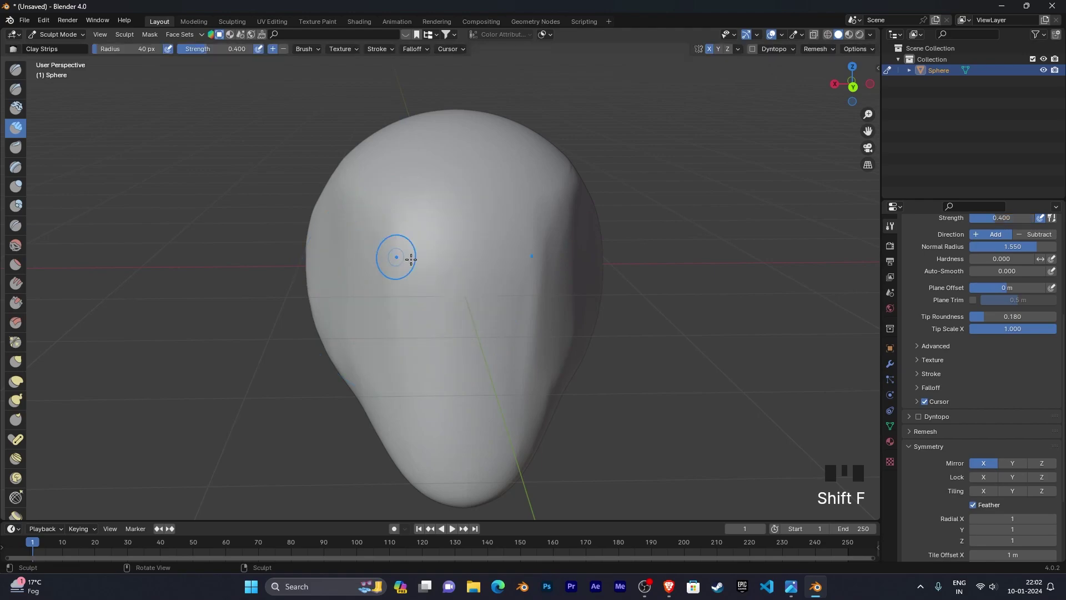
pyautogui.hotkey('shift', 'f')
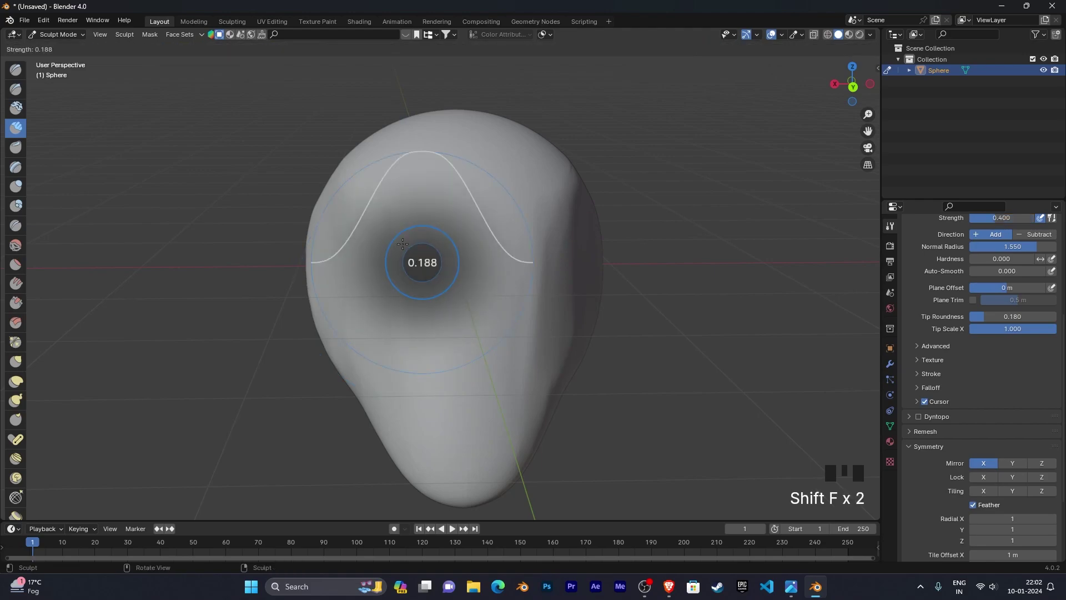
pyautogui.click(415, 250)
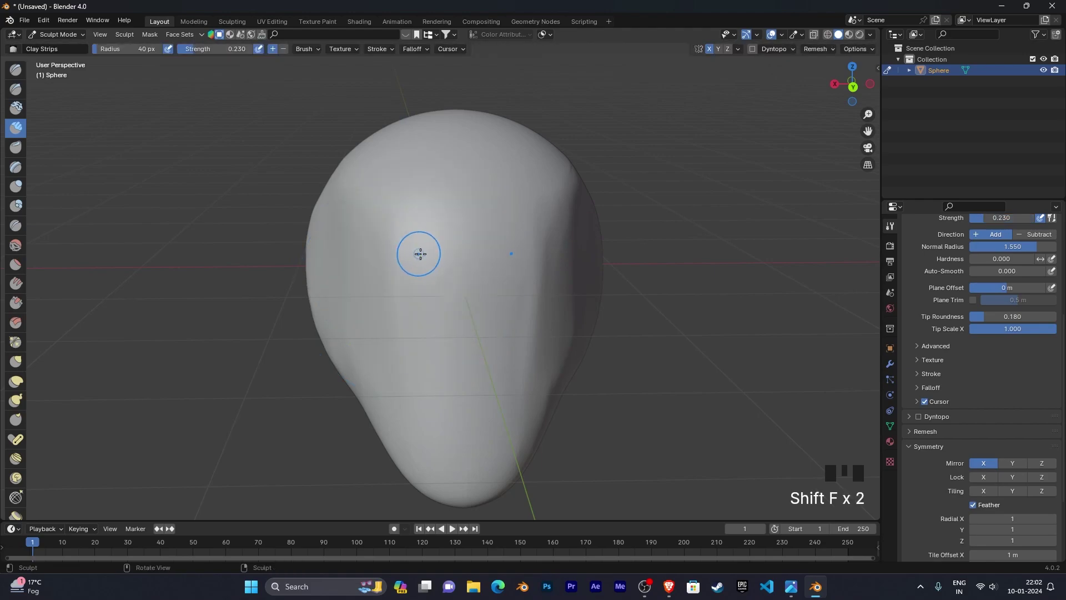
pyautogui.keyDown('ctrl'); pyautogui.moveTo(426, 251); pyautogui.dragTo(431, 253); pyautogui.keyUp('ctrl')
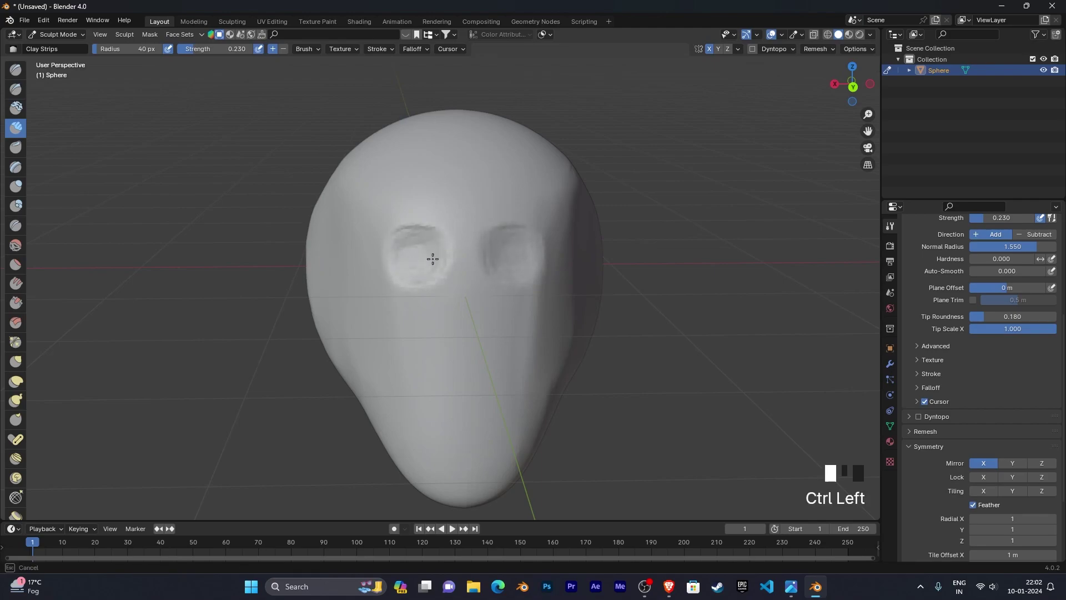
pyautogui.keyDown('ctrl'); pyautogui.moveTo(427, 261); pyautogui.dragTo(433, 246); pyautogui.keyUp('ctrl')
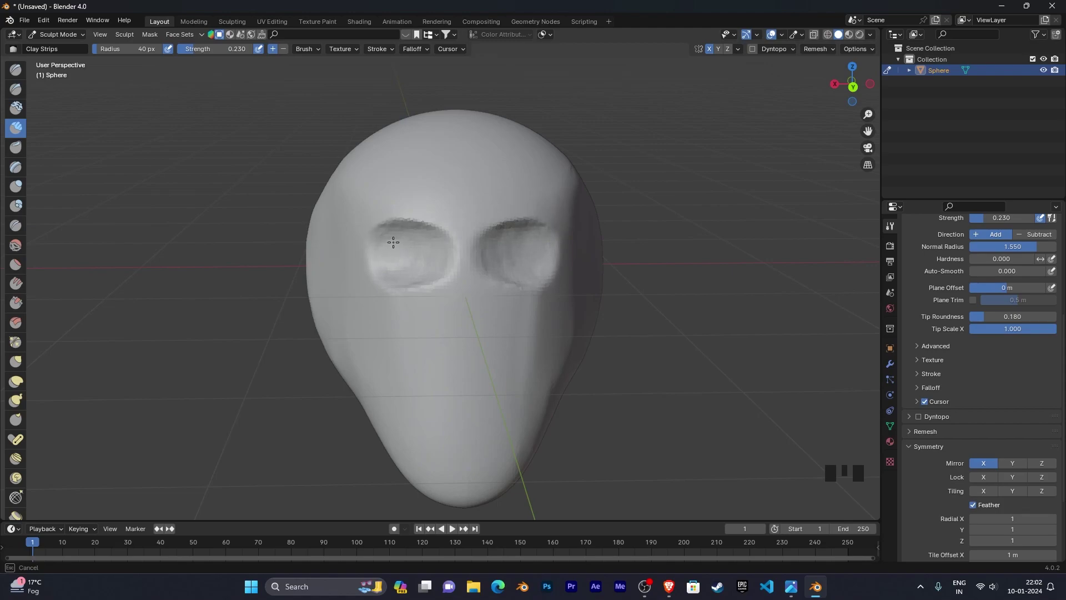
pyautogui.keyDown('ctrl'); pyautogui.moveTo(411, 247); pyautogui.dragTo(434, 245); pyautogui.keyUp('ctrl')
pyautogui.moveTo(507, 257)
pyautogui.keyDown('ctrl'); pyautogui.mouseDown()
pyautogui.moveTo(498, 254)
pyautogui.moveTo(532, 275)
pyautogui.moveTo(502, 270)
pyautogui.moveTo(511, 244)
pyautogui.moveTo(521, 261)
pyautogui.mouseUp(); pyautogui.keyUp('ctrl')
pyautogui.hotkey('ctrl', 'z')
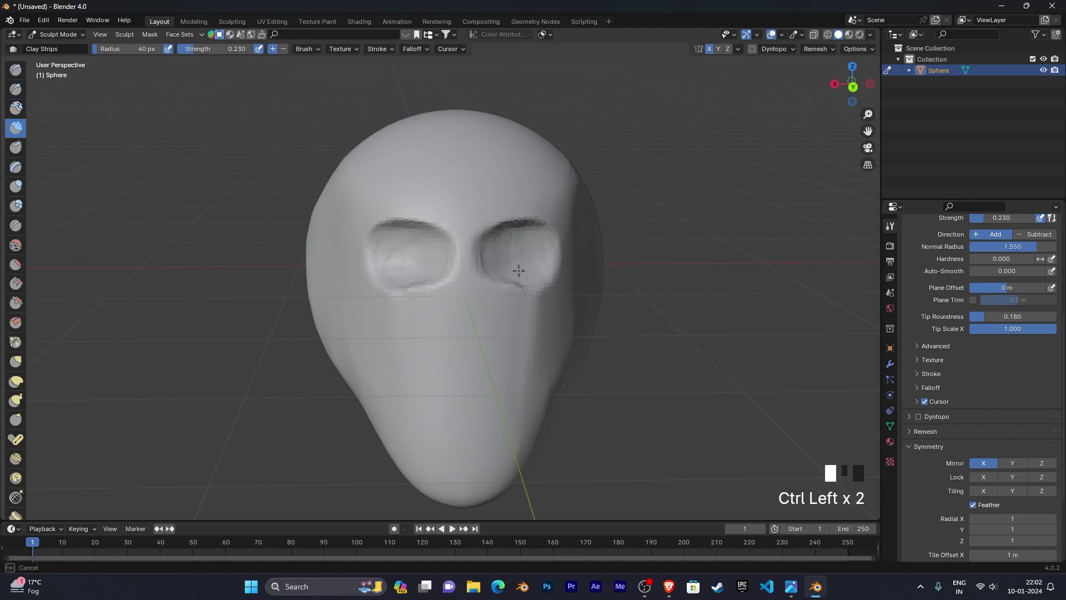
# Deepen the mirrored eye sockets with subtractive Clay Strips strokes, hollowing them under the upper edge and across the floor
pyautogui.keyDown('ctrl'); pyautogui.moveTo(393, 239); pyautogui.dragTo(390, 242); pyautogui.keyUp('ctrl')
pyautogui.moveTo(418, 270)
pyautogui.mouseDown(button='middle')
pyautogui.moveTo(542, 268)
pyautogui.moveTo(410, 283)
pyautogui.moveTo(438, 245)
pyautogui.mouseUp(button='middle')
pyautogui.scroll(2, 542, 269)
pyautogui.moveTo(438, 245)
pyautogui.keyDown('ctrl'); pyautogui.mouseDown()
pyautogui.moveTo(382, 239)
pyautogui.moveTo(405, 238)
pyautogui.moveTo(412, 278)
pyautogui.moveTo(397, 255)
pyautogui.mouseUp(); pyautogui.keyUp('ctrl')
pyautogui.moveTo(398, 254); pyautogui.dragTo(421, 276, button='middle')
pyautogui.scroll(3, 411, 273)
pyautogui.keyDown('ctrl'); pyautogui.moveTo(422, 276); pyautogui.dragTo(426, 221); pyautogui.keyUp('ctrl')
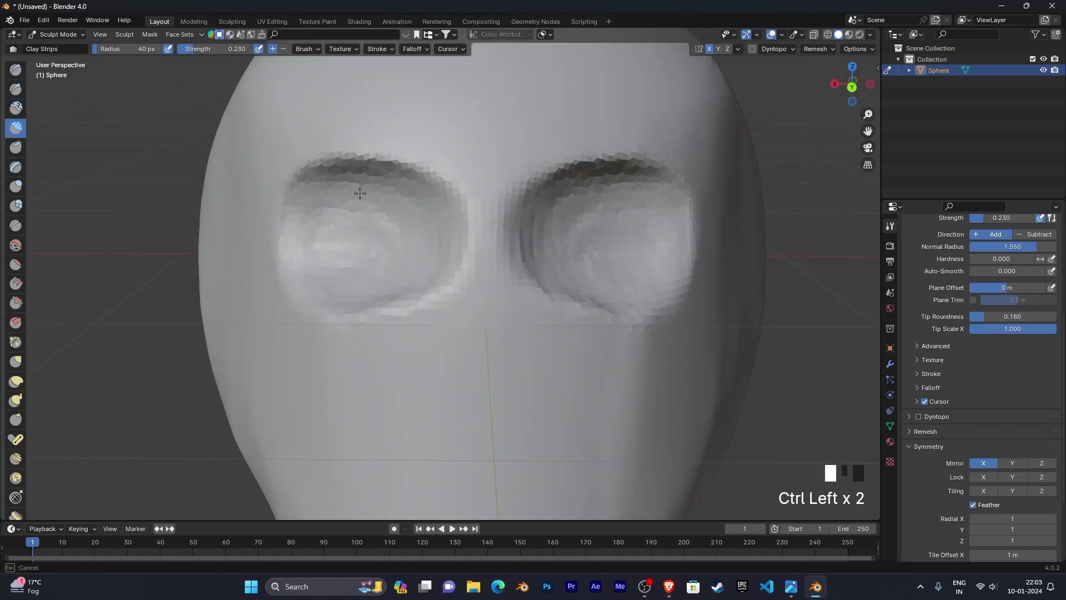
pyautogui.keyDown('ctrl'); pyautogui.moveTo(390, 185); pyautogui.dragTo(420, 193); pyautogui.keyUp('ctrl')
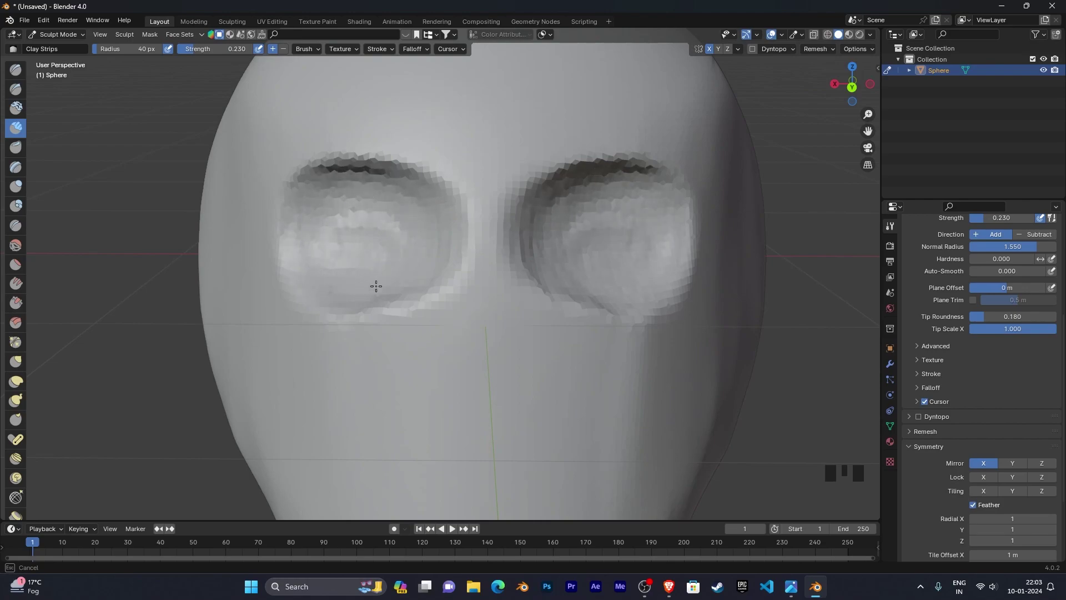
# Carve the middle of the mirrored eye sockets deeper from an angled view with subtractive Clay Strips
pyautogui.scroll(-3, 390, 231)
pyautogui.moveTo(350, 231); pyautogui.dragTo(382, 249, button='middle')
pyautogui.scroll(2, 424, 257)
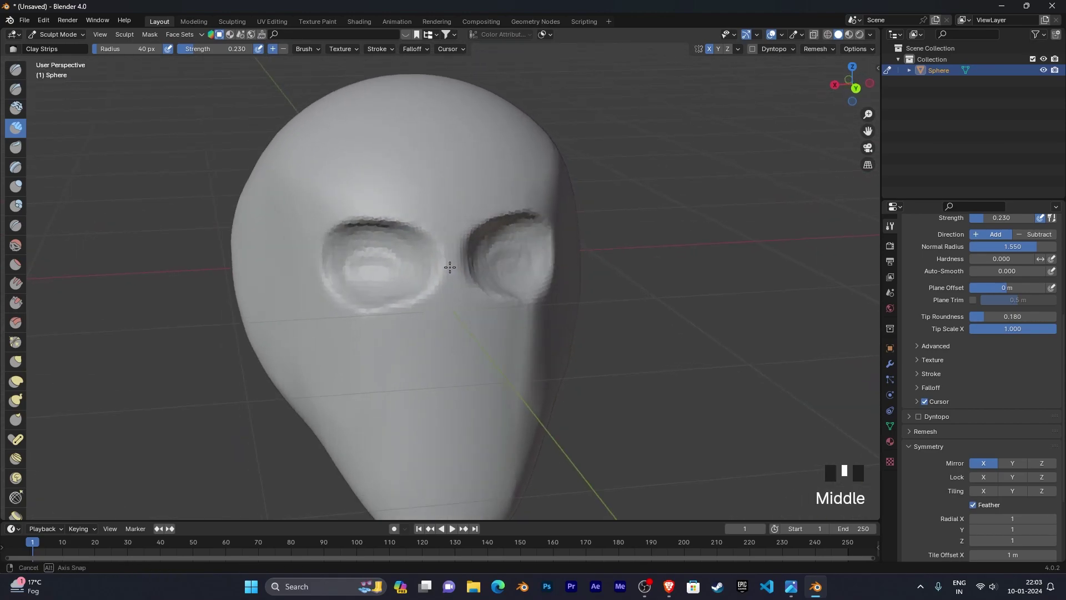
pyautogui.moveTo(382, 249)
pyautogui.keyDown('ctrl'); pyautogui.mouseDown()
pyautogui.moveTo(366, 243)
pyautogui.moveTo(409, 247)
pyautogui.moveTo(357, 238)
pyautogui.moveTo(369, 245)
pyautogui.moveTo(373, 286)
pyautogui.mouseUp(); pyautogui.keyUp('ctrl')
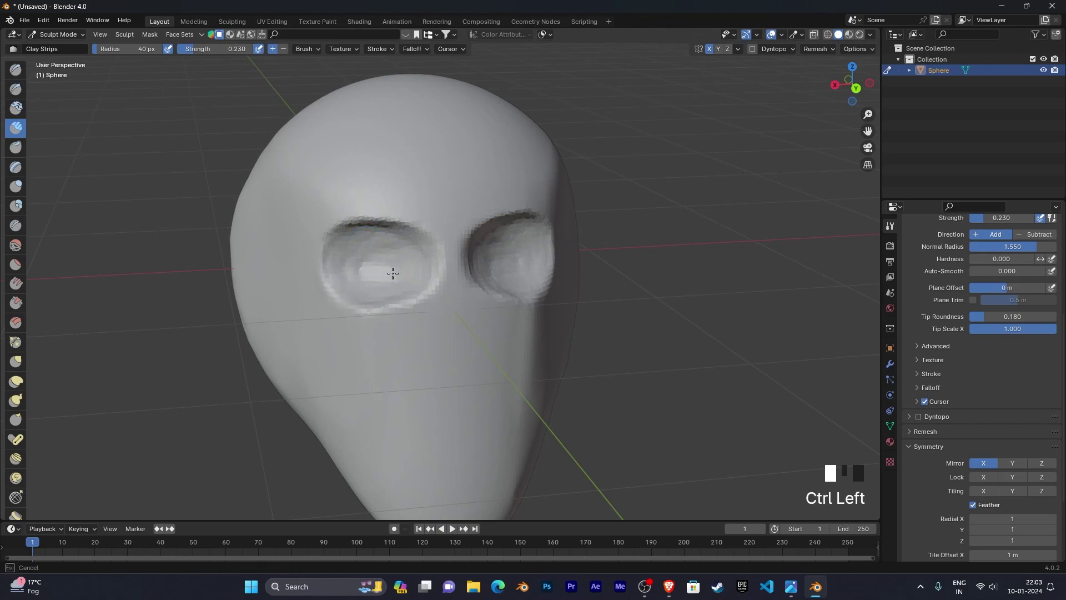
# Examine the eye sockets in the Front.jpg skull reference in the image viewer and return to Blender
pyautogui.moveTo(476, 316)
pyautogui.mouseDown(button='middle')
pyautogui.moveTo(323, 289)
pyautogui.moveTo(460, 328)
pyautogui.moveTo(440, 321)
pyautogui.moveTo(445, 348)
pyautogui.moveTo(433, 328)
pyautogui.moveTo(464, 340)
pyautogui.moveTo(483, 310)
pyautogui.moveTo(483, 354)
pyautogui.mouseUp(button='middle')
pyautogui.scroll(3, 432, 308)
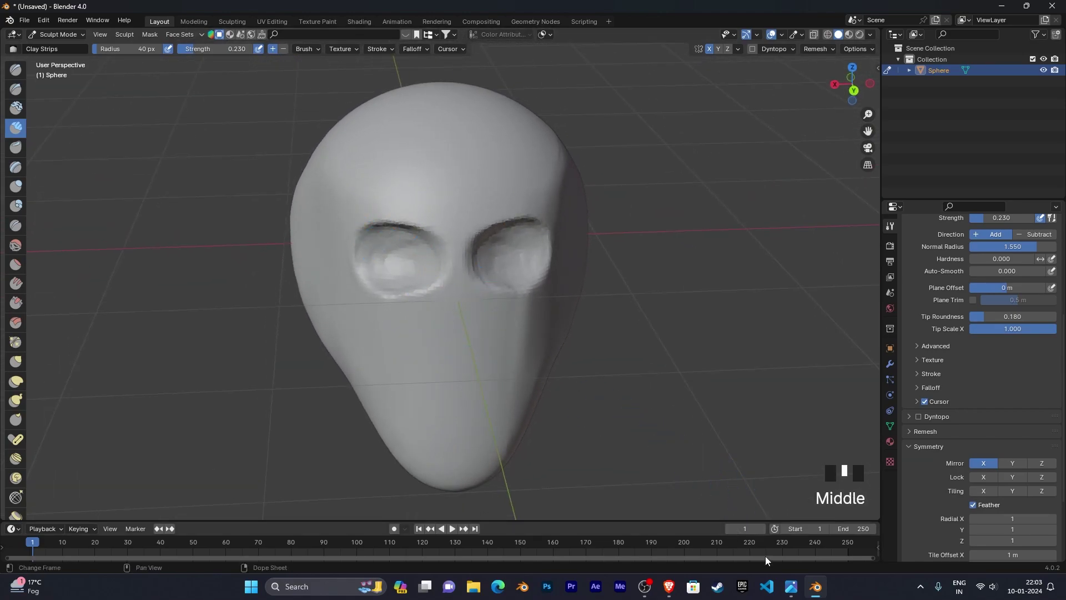
pyautogui.click(792, 590)
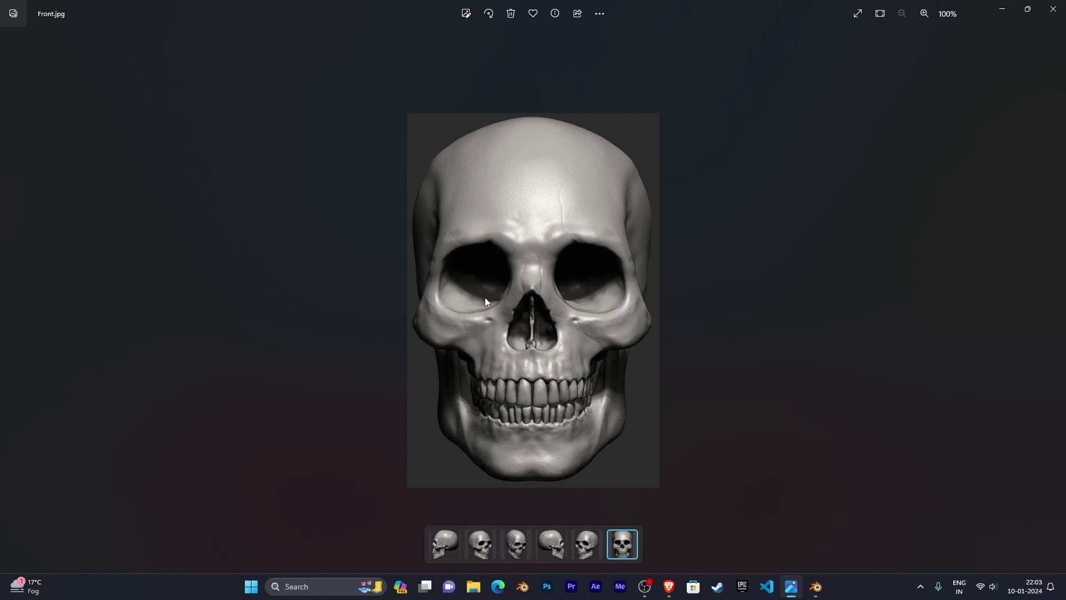
pyautogui.click(813, 586)
# Set the Clay Strips strength to 0.339 and deepen the mirrored eye sockets from several angles with subtractive strokes
pyautogui.keyDown('shift'); pyautogui.moveTo(450, 289); pyautogui.dragTo(447, 314, button='middle'); pyautogui.keyUp('shift')
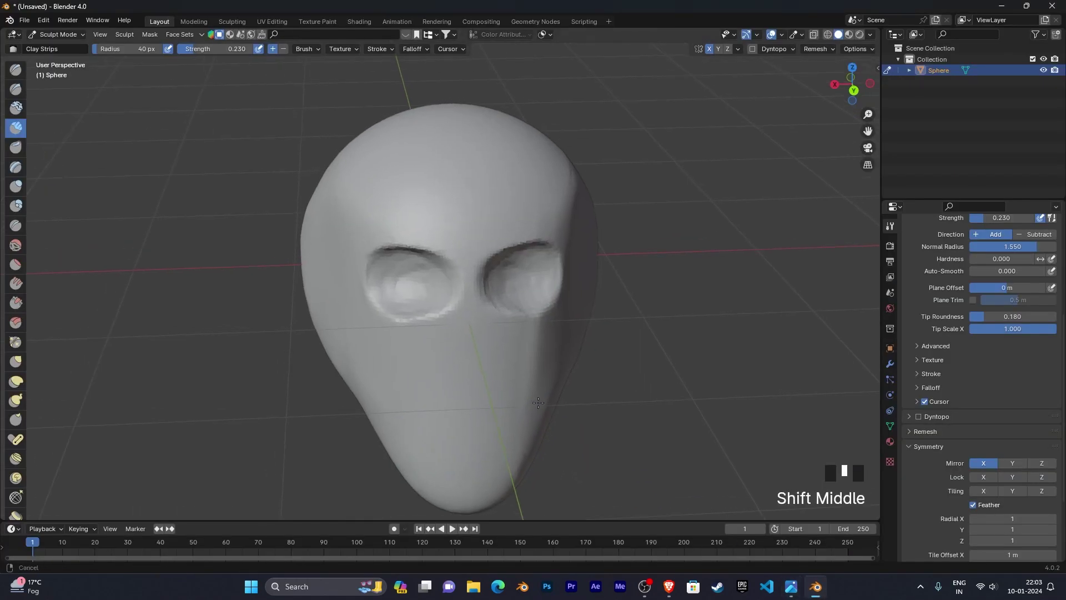
pyautogui.scroll(2, 447, 315)
pyautogui.hotkey('shift', 'f')
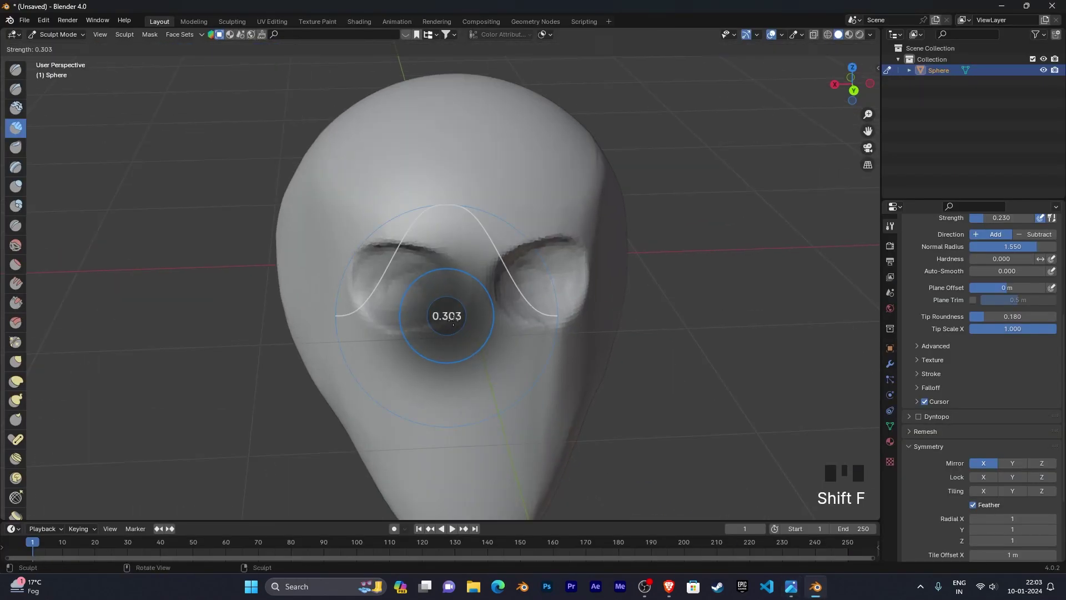
pyautogui.click(480, 334)
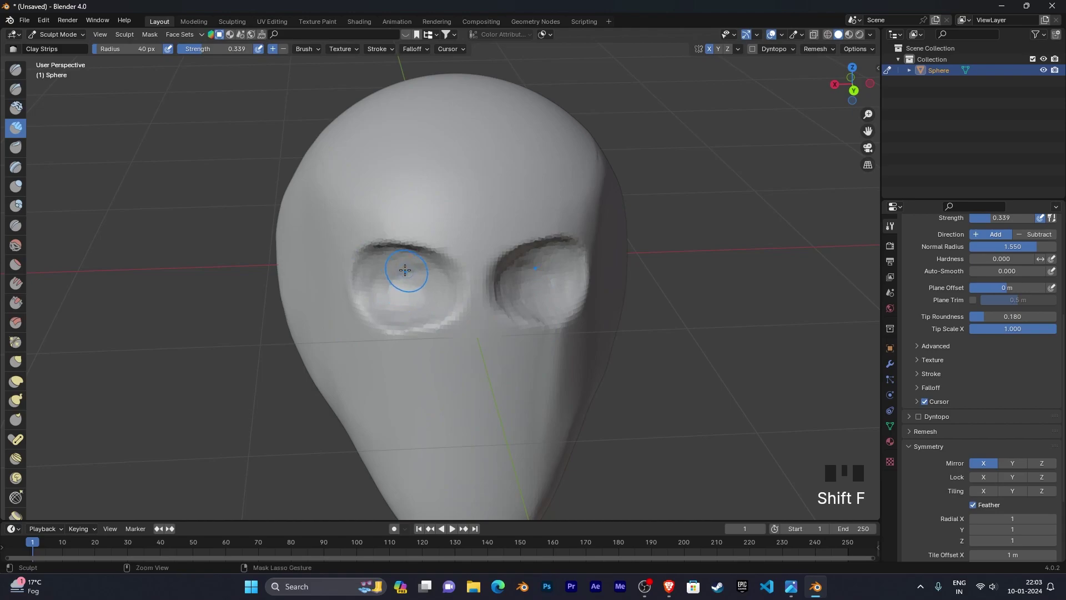
pyautogui.keyDown('ctrl'); pyautogui.moveTo(405, 273); pyautogui.dragTo(404, 270); pyautogui.keyUp('ctrl')
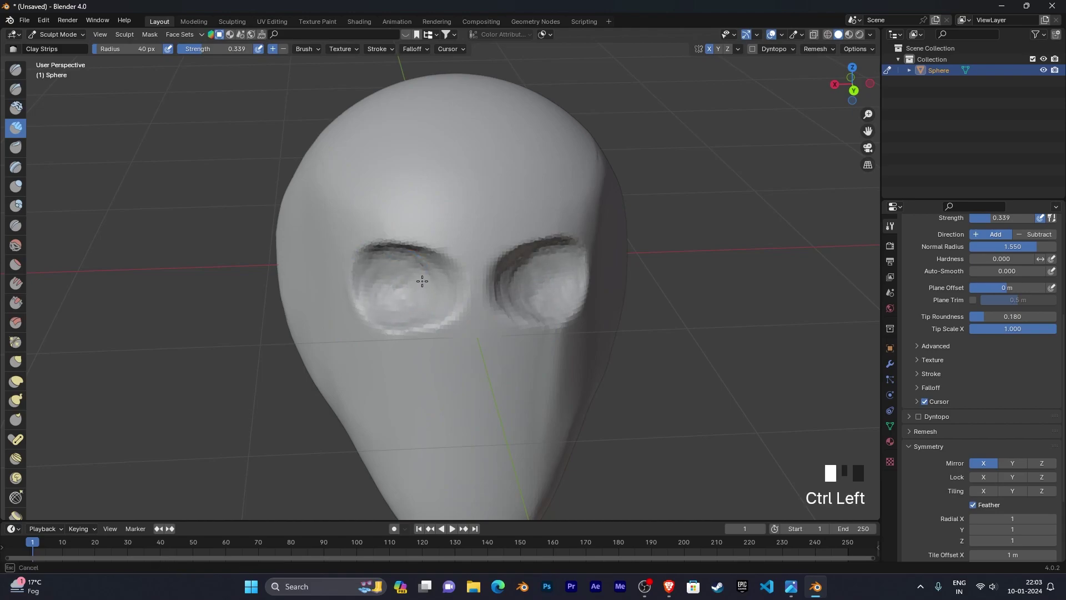
pyautogui.moveTo(433, 294)
pyautogui.keyDown('ctrl'); pyautogui.mouseDown()
pyautogui.moveTo(461, 327)
pyautogui.moveTo(434, 287)
pyautogui.moveTo(412, 291)
pyautogui.mouseUp(); pyautogui.keyUp('ctrl')
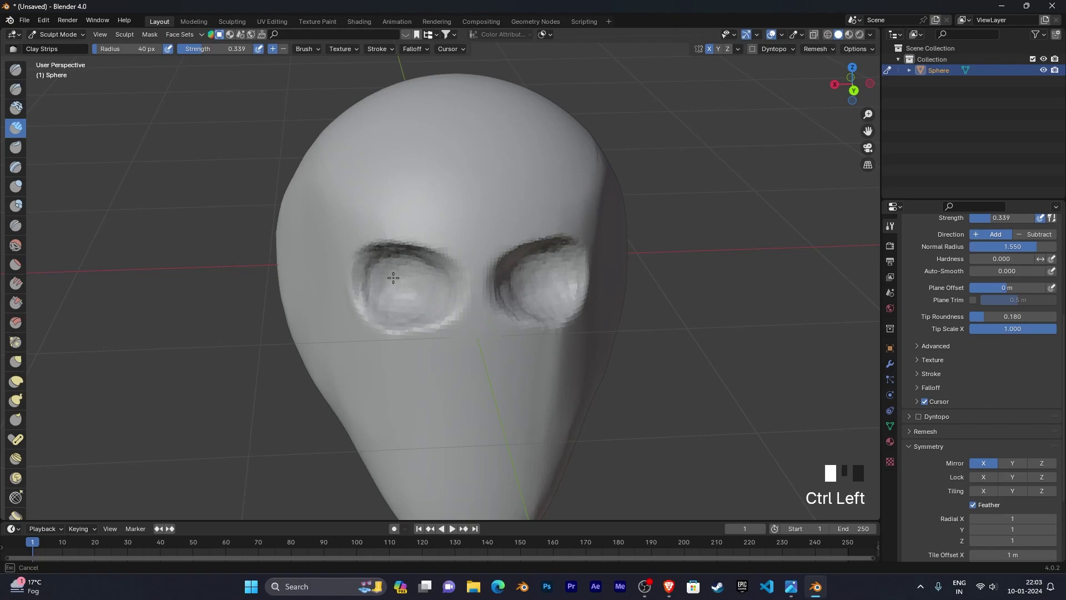
pyautogui.moveTo(425, 280)
pyautogui.mouseDown(button='middle')
pyautogui.moveTo(555, 344)
pyautogui.moveTo(443, 269)
pyautogui.mouseUp(button='middle')
pyautogui.moveTo(442, 269)
pyautogui.keyDown('ctrl'); pyautogui.mouseDown()
pyautogui.moveTo(446, 259)
pyautogui.moveTo(413, 276)
pyautogui.mouseUp(); pyautogui.keyUp('ctrl')
pyautogui.moveTo(519, 285)
pyautogui.mouseDown(button='middle')
pyautogui.moveTo(575, 280)
pyautogui.moveTo(448, 290)
pyautogui.moveTo(404, 271)
pyautogui.mouseUp(button='middle')
pyautogui.keyDown('ctrl'); pyautogui.moveTo(392, 245); pyautogui.dragTo(381, 260); pyautogui.keyUp('ctrl')
# Try adding a mirrored brow ridge above the eye sockets with a 40 px Clay Strips stroke, and undo it
pyautogui.moveTo(519, 321)
pyautogui.mouseDown(button='middle')
pyautogui.moveTo(733, 318)
pyautogui.moveTo(505, 311)
pyautogui.moveTo(570, 335)
pyautogui.moveTo(628, 336)
pyautogui.mouseUp(button='middle')
pyautogui.scroll(2, 733, 318)
pyautogui.scroll(-2, 605, 307)
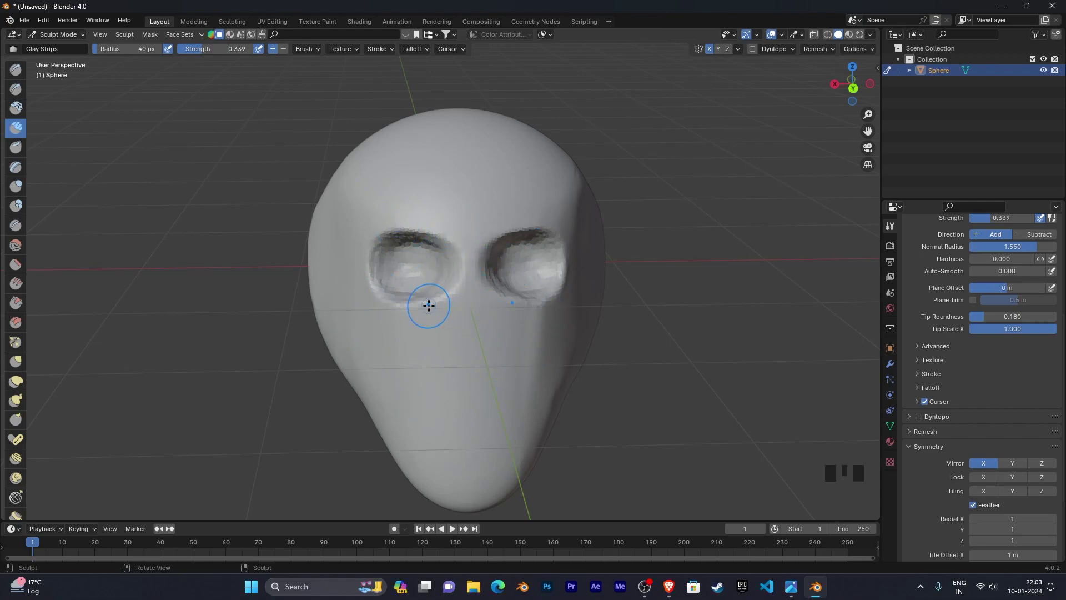
pyautogui.scroll(1, 431, 308)
pyautogui.moveTo(443, 325); pyautogui.dragTo(519, 371, button='middle')
pyautogui.scroll(2, 451, 332)
pyautogui.scroll(-3, 511, 360)
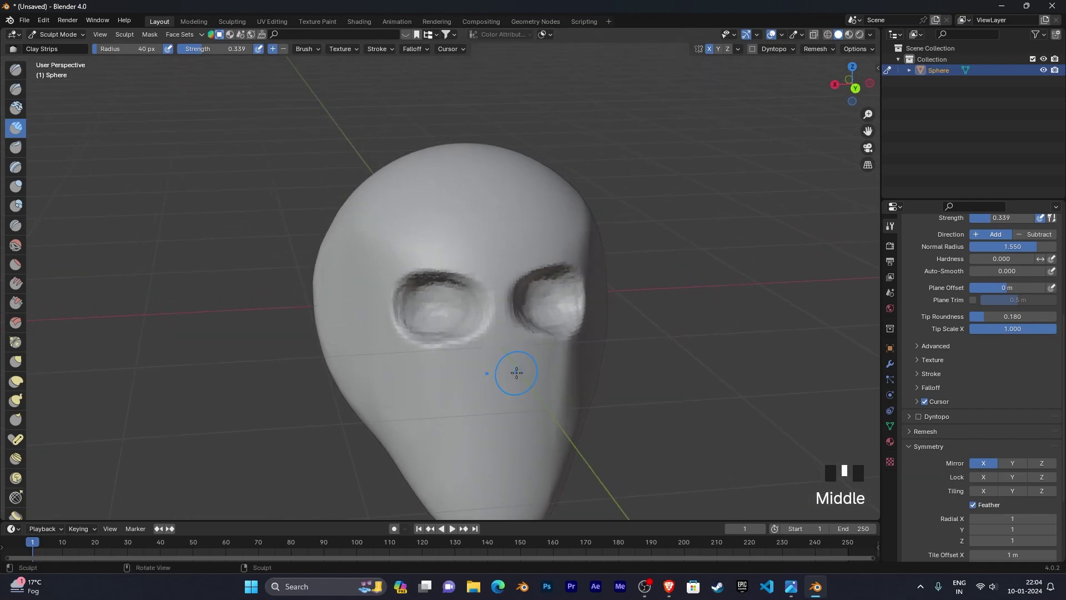
pyautogui.scroll(3, 522, 372)
pyautogui.scroll(-1, 524, 296)
pyautogui.moveTo(518, 294); pyautogui.dragTo(500, 270, button='middle')
pyautogui.moveTo(499, 270); pyautogui.dragTo(408, 256)
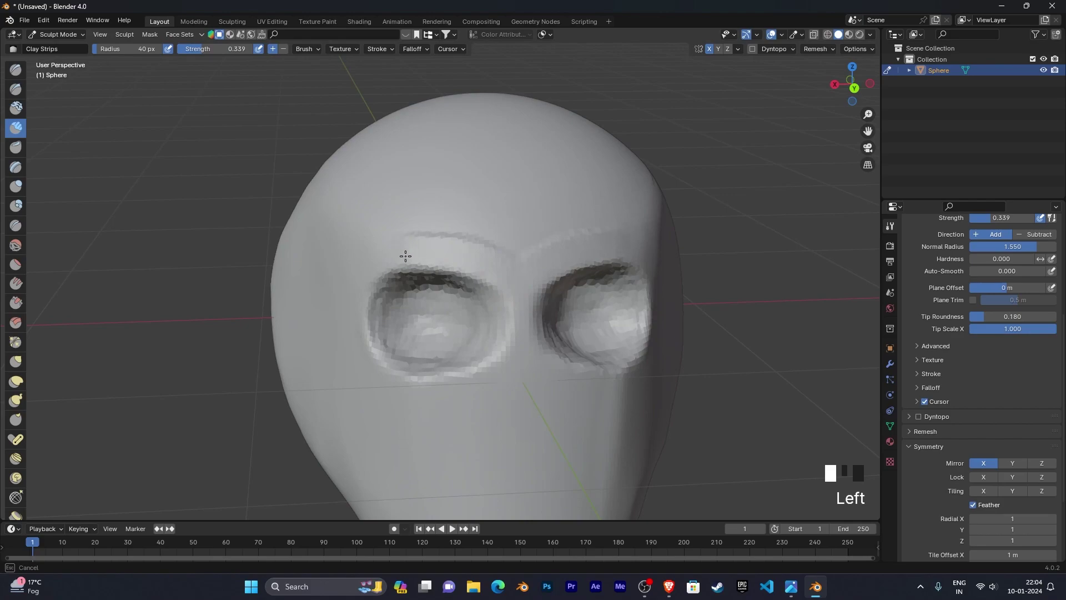
pyautogui.hotkey('ctrl', 'z')
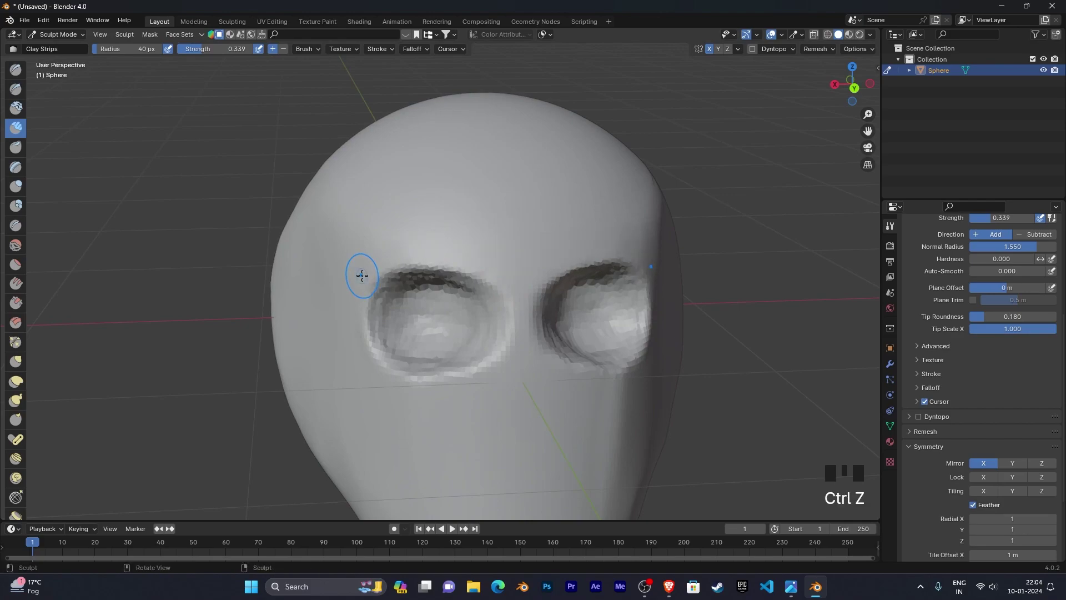
# Reduce the Clay Strips brush radius to 23 px
pyautogui.press('f')
pyautogui.click(353, 267)
# Try outlining the eye socket rims, nasal bridge and nose opening with additive Clay Strips strokes, and undo them
pyautogui.moveTo(465, 279); pyautogui.dragTo(495, 277)
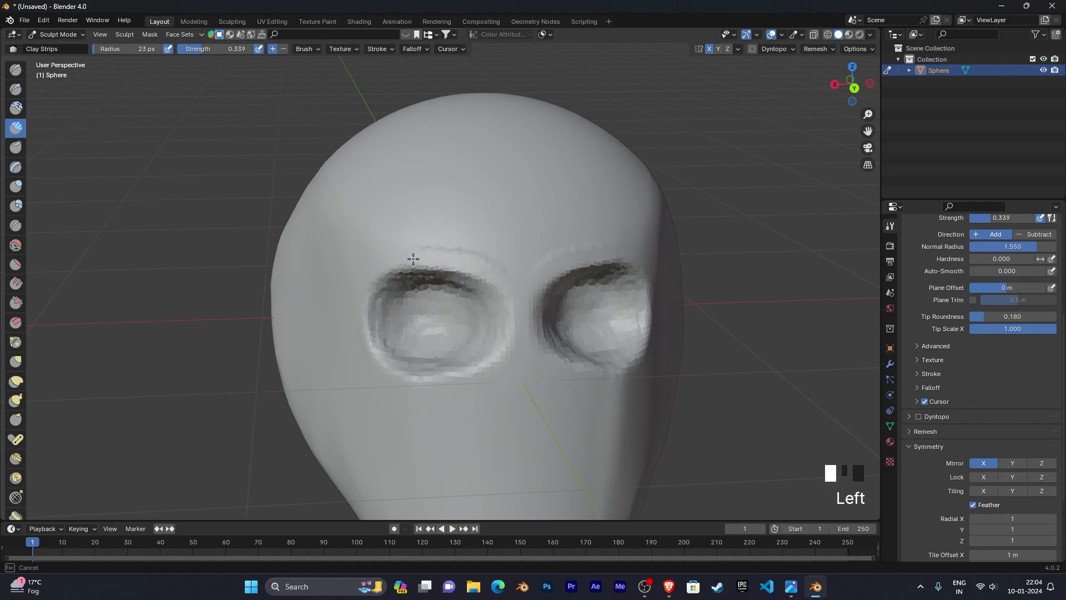
pyautogui.moveTo(387, 261)
pyautogui.mouseDown()
pyautogui.moveTo(462, 267)
pyautogui.moveTo(443, 261)
pyautogui.mouseUp()
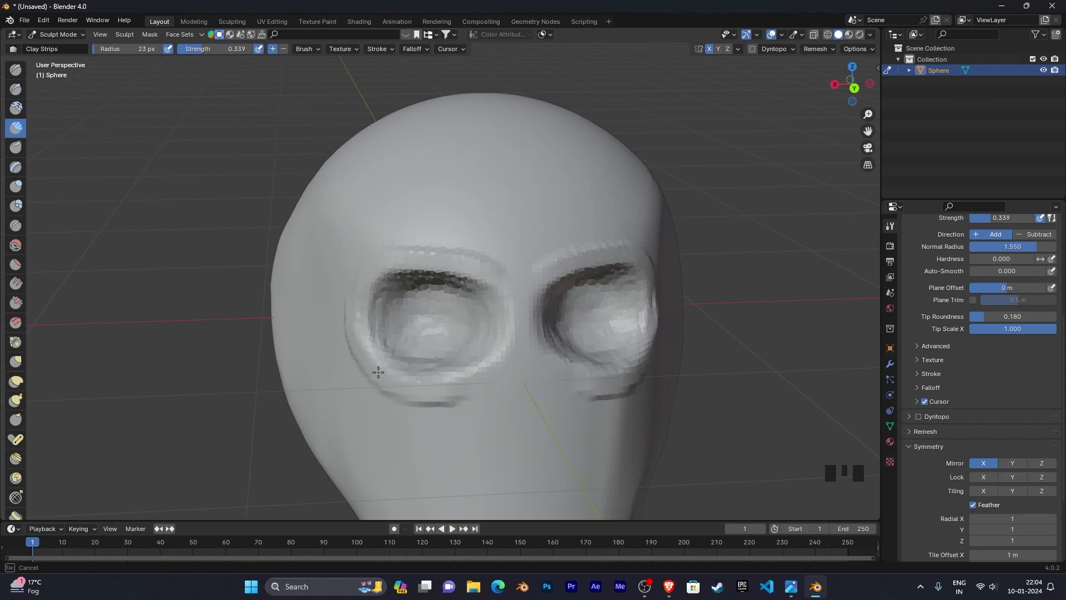
pyautogui.moveTo(355, 303)
pyautogui.mouseDown()
pyautogui.moveTo(424, 248)
pyautogui.moveTo(437, 255)
pyautogui.mouseUp()
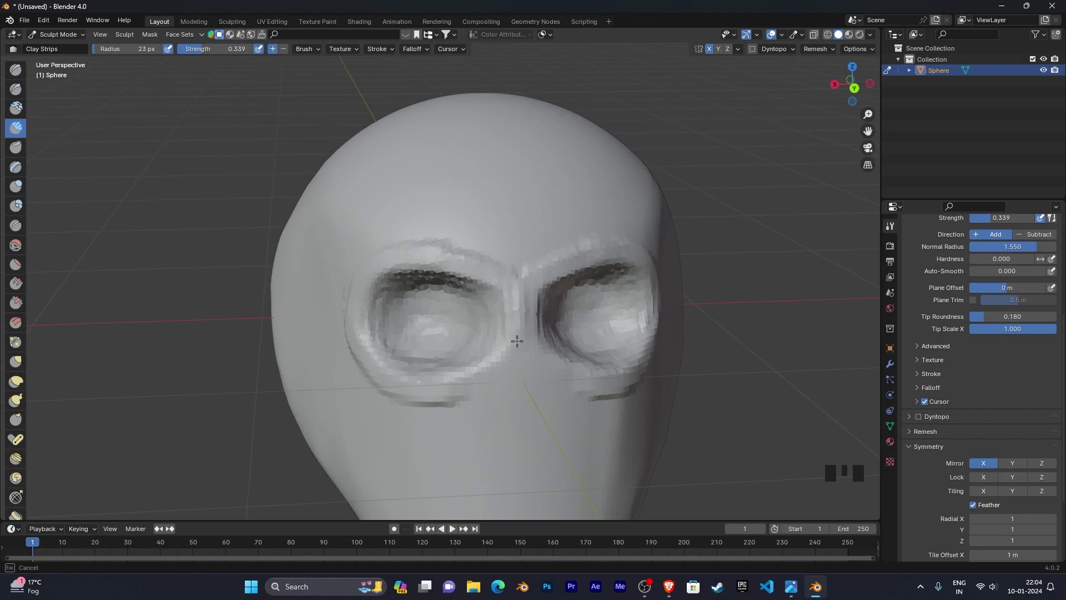
pyautogui.moveTo(518, 360); pyautogui.dragTo(470, 414)
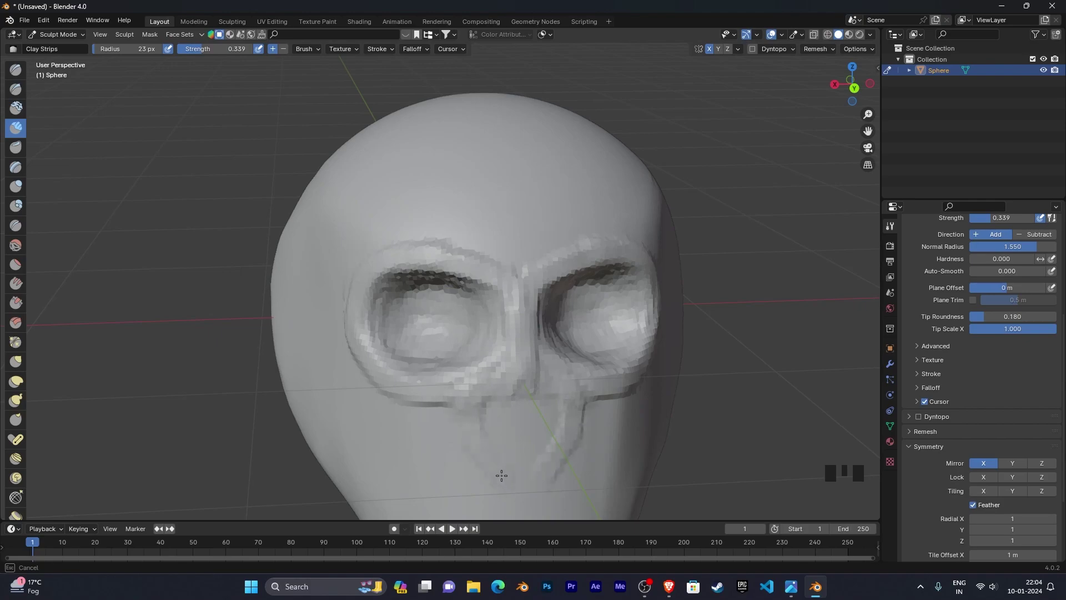
pyautogui.hotkey('ctrl', 'z')
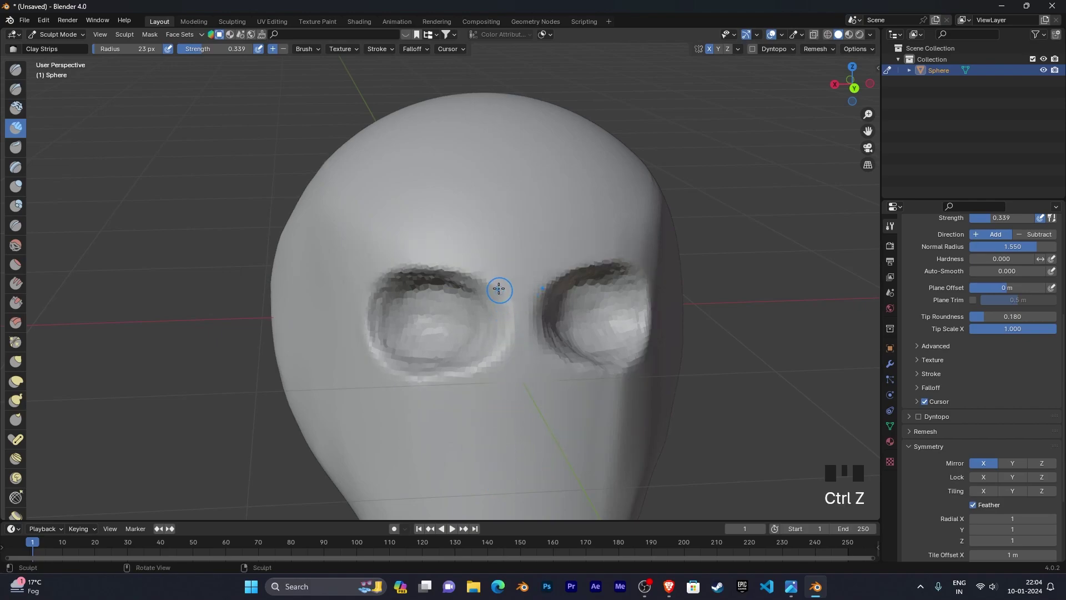
# Build a raised rim around the mirrored eye sockets with additive Clay Strips strokes
pyautogui.moveTo(463, 258); pyautogui.dragTo(464, 259)
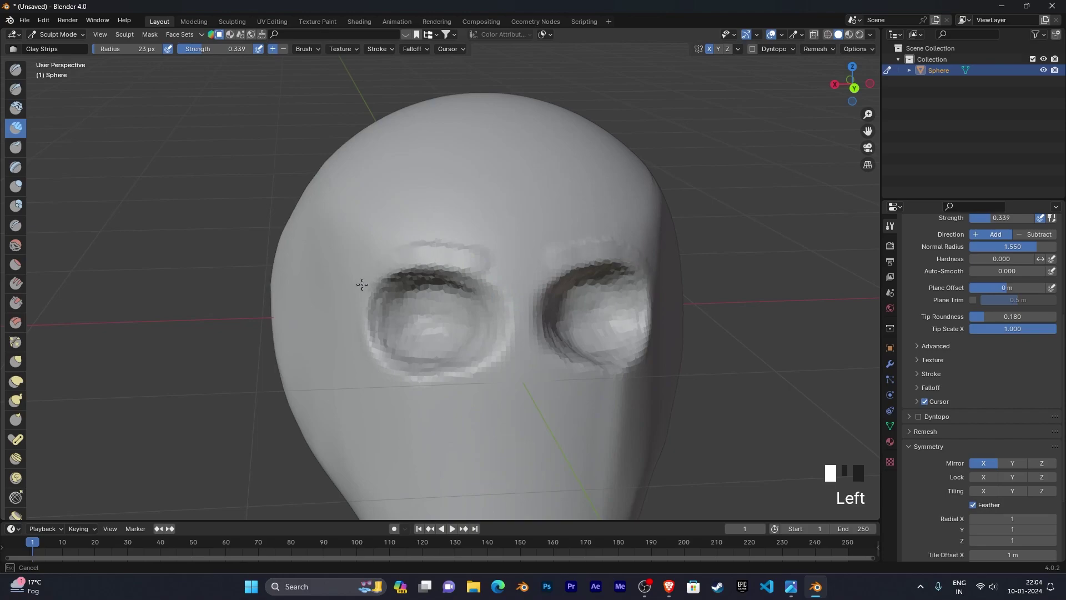
pyautogui.moveTo(355, 316); pyautogui.dragTo(381, 377)
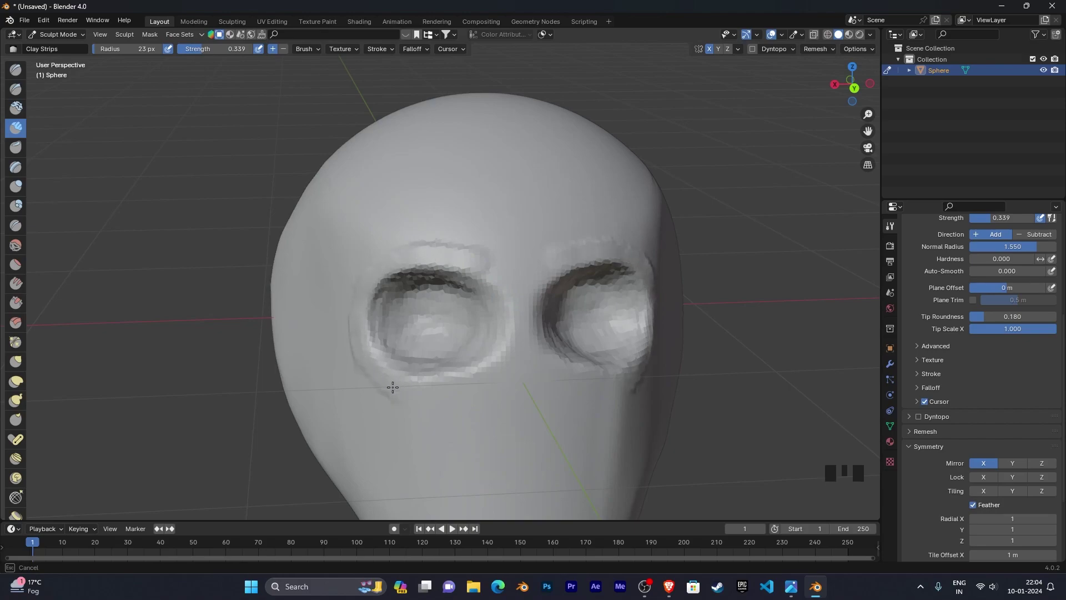
pyautogui.moveTo(442, 396); pyautogui.dragTo(451, 396)
pyautogui.moveTo(481, 256)
pyautogui.mouseDown()
pyautogui.moveTo(517, 312)
pyautogui.moveTo(525, 299)
pyautogui.mouseUp()
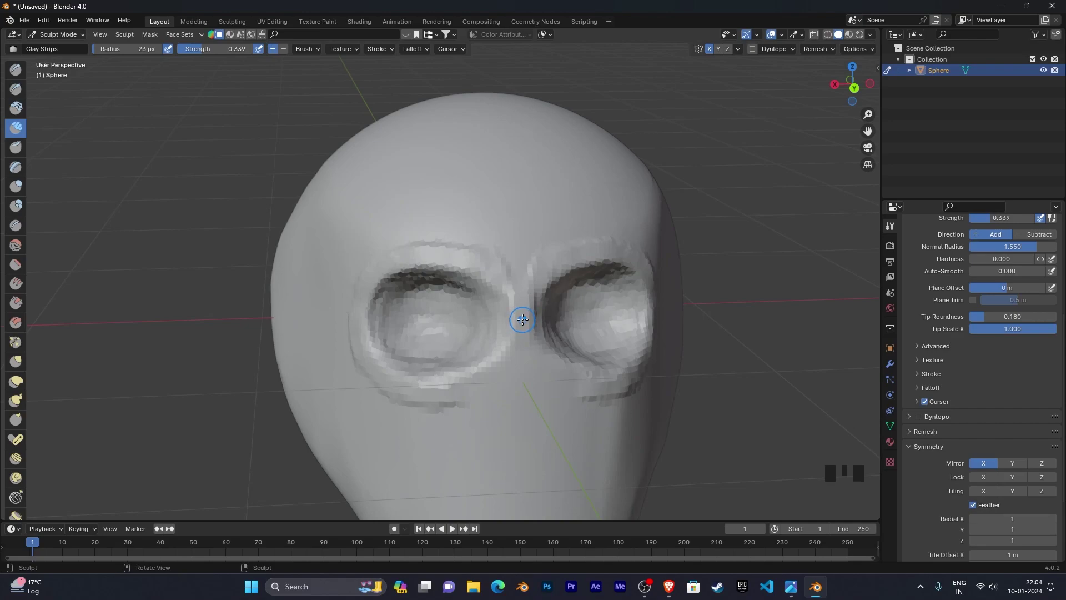
# Add Clay Strips ridges from the nasal bridge down around the nose opening, and thicken the brow and outer socket rims
pyautogui.moveTo(522, 303)
pyautogui.mouseDown()
pyautogui.moveTo(525, 368)
pyautogui.moveTo(479, 381)
pyautogui.mouseUp()
pyautogui.moveTo(478, 381)
pyautogui.mouseDown()
pyautogui.moveTo(464, 390)
pyautogui.moveTo(487, 381)
pyautogui.moveTo(486, 399)
pyautogui.mouseUp()
pyautogui.moveTo(490, 368); pyautogui.dragTo(515, 468)
pyautogui.moveTo(497, 384); pyautogui.dragTo(498, 362)
pyautogui.moveTo(521, 269)
pyautogui.mouseDown()
pyautogui.moveTo(520, 281)
pyautogui.moveTo(493, 275)
pyautogui.mouseUp()
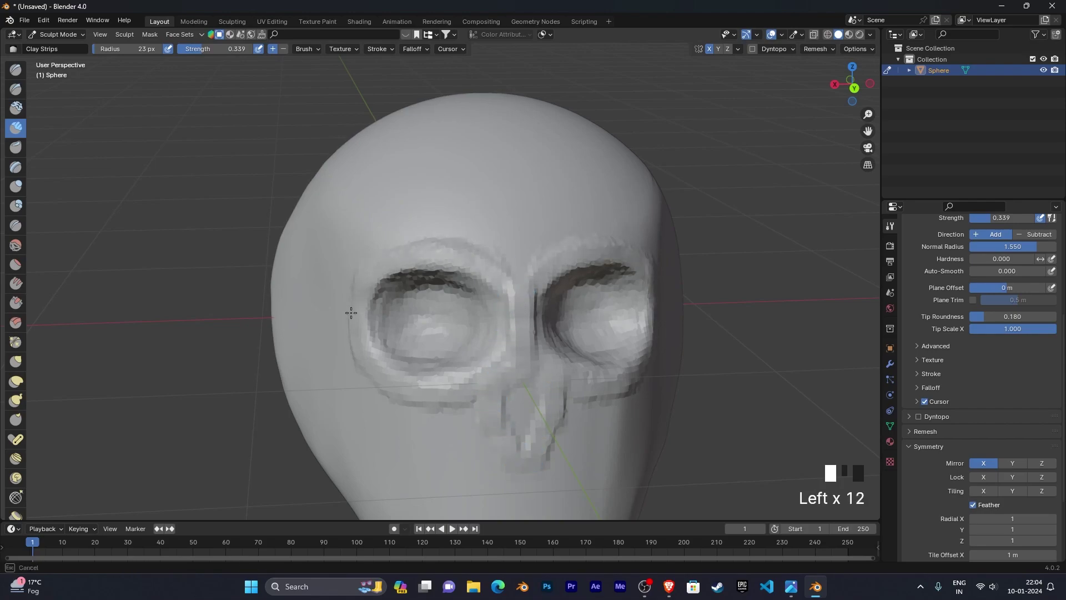
pyautogui.moveTo(354, 301); pyautogui.dragTo(367, 384)
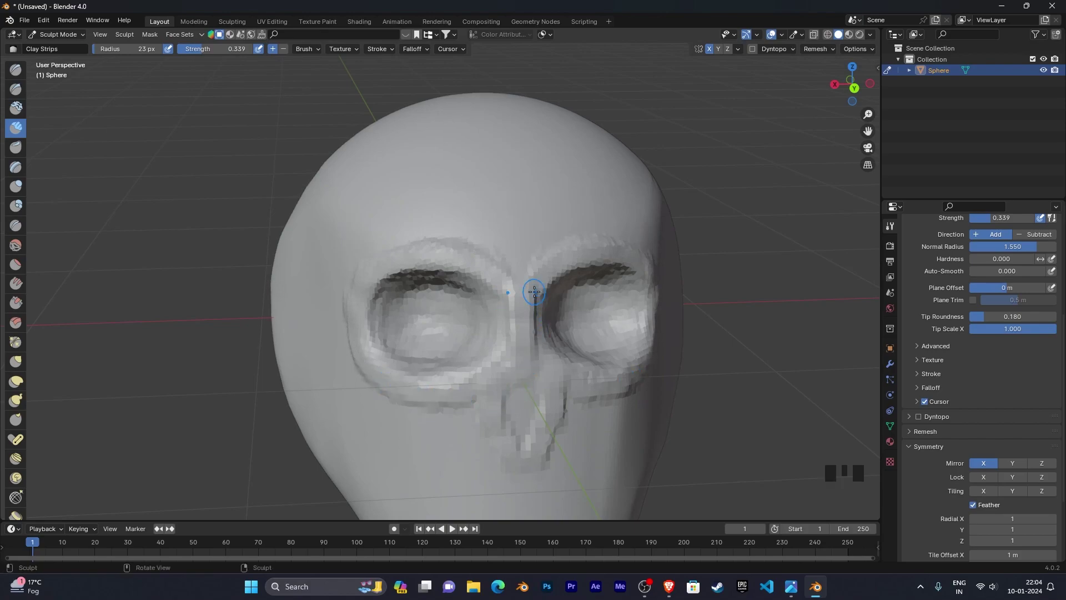
# Thicken the nasal bridge and nose opening outline with additive Clay Strips strokes, undoing one stroke on the bridge
pyautogui.moveTo(534, 292); pyautogui.dragTo(506, 350)
pyautogui.moveTo(493, 396); pyautogui.dragTo(488, 425)
pyautogui.moveTo(509, 463); pyautogui.dragTo(512, 459)
pyautogui.moveTo(524, 305); pyautogui.dragTo(519, 333)
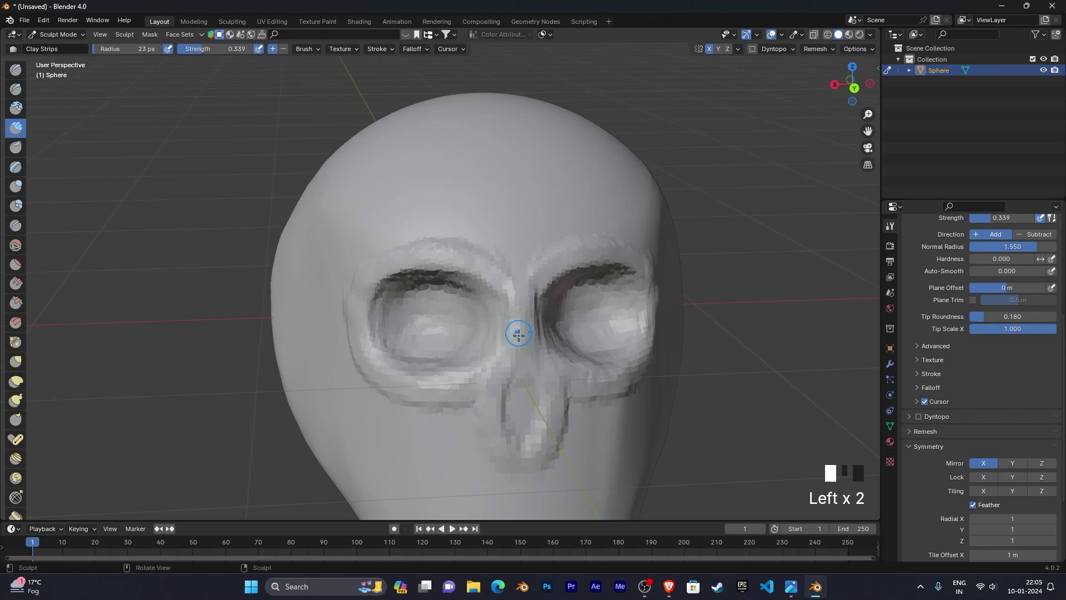
pyautogui.hotkey('ctrl', 'z')
pyautogui.moveTo(565, 428)
pyautogui.mouseDown(button='middle')
pyautogui.moveTo(688, 411)
pyautogui.moveTo(573, 421)
pyautogui.moveTo(506, 371)
pyautogui.mouseUp(button='middle')
pyautogui.moveTo(472, 280)
pyautogui.mouseDown()
pyautogui.moveTo(480, 319)
pyautogui.moveTo(474, 282)
pyautogui.moveTo(469, 341)
pyautogui.mouseUp()
# Examine the eye socket rims, nasal bridge and nose opening of the skull from several angles
pyautogui.moveTo(618, 424); pyautogui.dragTo(526, 412, button='middle')
pyautogui.keyDown('shift'); pyautogui.moveTo(526, 412); pyautogui.dragTo(559, 416, button='middle'); pyautogui.keyUp('shift')
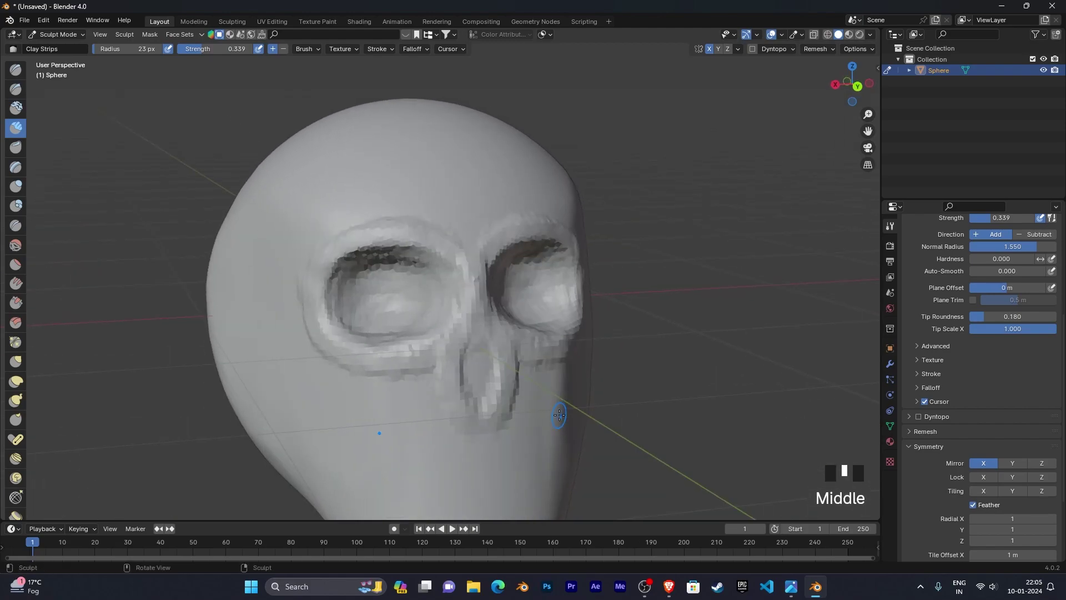
pyautogui.moveTo(603, 397); pyautogui.dragTo(654, 396, button='middle')
pyautogui.keyDown('shift'); pyautogui.moveTo(654, 396); pyautogui.dragTo(674, 364, button='middle'); pyautogui.keyUp('shift')
pyautogui.moveTo(663, 358); pyautogui.dragTo(617, 343, button='middle')
pyautogui.moveTo(616, 342); pyautogui.dragTo(697, 389, button='middle')
pyautogui.scroll(2, 667, 399)
pyautogui.scroll(-3, 641, 351)
pyautogui.scroll(1, 644, 392)
pyautogui.moveTo(697, 389); pyautogui.dragTo(645, 386, button='middle')
pyautogui.keyDown('shift'); pyautogui.moveTo(646, 387); pyautogui.dragTo(537, 365, button='middle'); pyautogui.keyUp('shift')
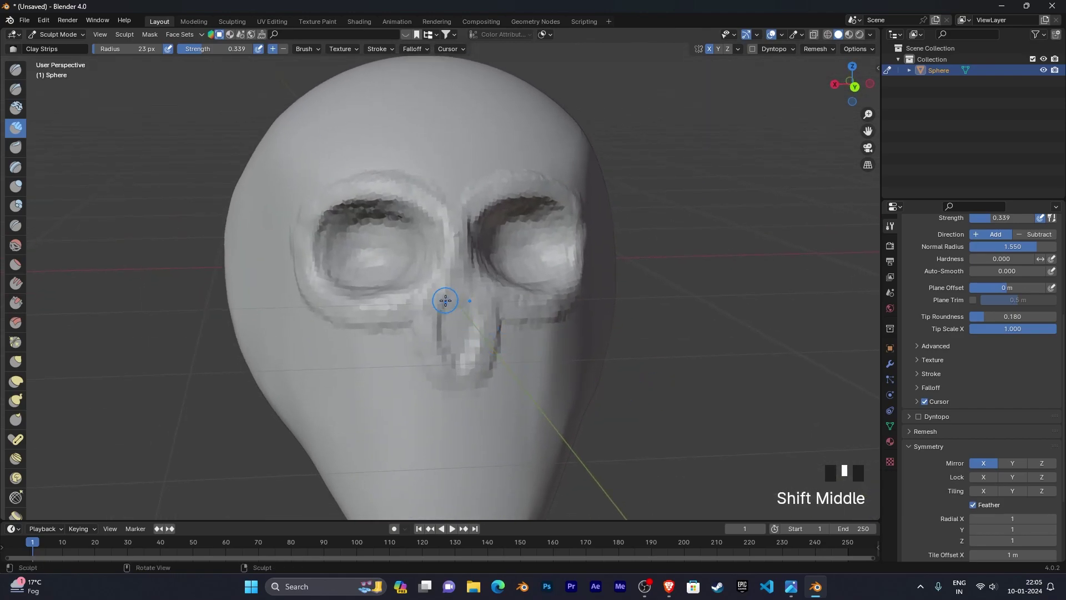
# Deepen the nose opening with subtractive Clay Strips strokes, raising the brush strength to 0.485, and undo the last stroke at its upper edge
pyautogui.keyDown('ctrl'); pyautogui.moveTo(455, 301); pyautogui.dragTo(454, 337); pyautogui.keyUp('ctrl')
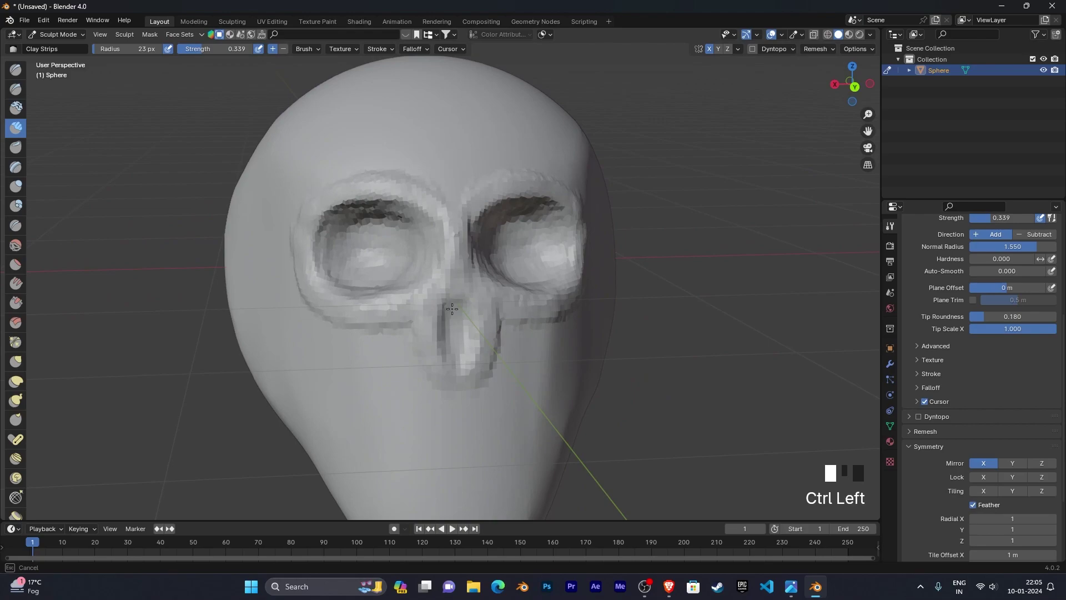
pyautogui.keyDown('ctrl'); pyautogui.moveTo(455, 319); pyautogui.dragTo(455, 340); pyautogui.keyUp('ctrl')
pyautogui.moveTo(455, 340); pyautogui.dragTo(572, 355, button='middle')
pyautogui.moveTo(572, 355)
pyautogui.keyDown('shift'); pyautogui.mouseDown(button='middle')
pyautogui.moveTo(427, 327)
pyautogui.moveTo(416, 309)
pyautogui.moveTo(518, 337)
pyautogui.mouseUp(button='middle'); pyautogui.keyUp('shift')
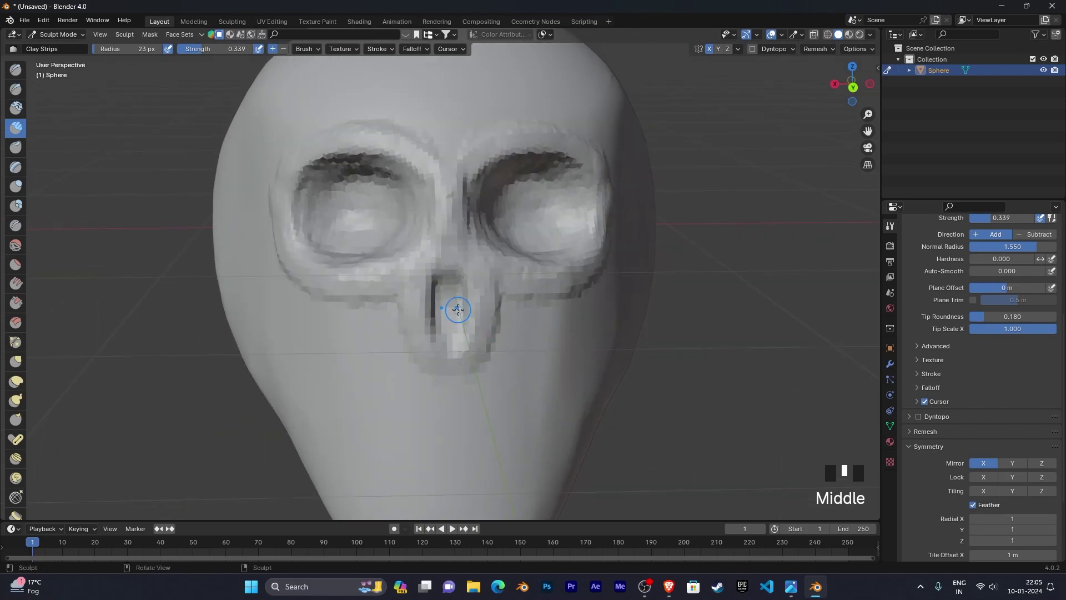
pyautogui.hotkey('shift', 'f')
pyautogui.click(464, 314)
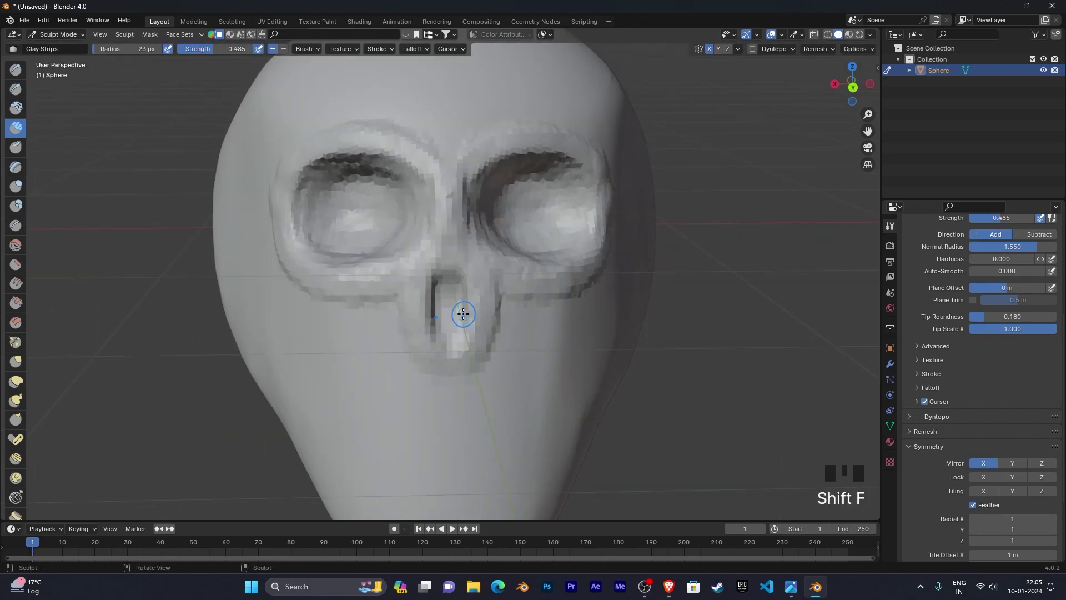
pyautogui.moveTo(447, 283)
pyautogui.keyDown('ctrl'); pyautogui.mouseDown()
pyautogui.moveTo(433, 308)
pyautogui.moveTo(440, 330)
pyautogui.moveTo(446, 319)
pyautogui.mouseUp(); pyautogui.keyUp('ctrl')
pyautogui.moveTo(502, 336)
pyautogui.mouseDown(button='middle')
pyautogui.moveTo(583, 335)
pyautogui.moveTo(585, 309)
pyautogui.moveTo(488, 302)
pyautogui.moveTo(457, 285)
pyautogui.mouseUp(button='middle')
pyautogui.moveTo(448, 282)
pyautogui.keyDown('ctrl'); pyautogui.mouseDown()
pyautogui.moveTo(450, 248)
pyautogui.moveTo(437, 299)
pyautogui.moveTo(464, 277)
pyautogui.moveTo(482, 307)
pyautogui.moveTo(456, 288)
pyautogui.mouseUp(); pyautogui.keyUp('ctrl')
pyautogui.hotkey('ctrl', 'z')
# Build up the upper edge of the nose opening and the nasal bridge with additive Clay Strips strokes
pyautogui.moveTo(454, 285); pyautogui.dragTo(447, 293)
pyautogui.moveTo(449, 214); pyautogui.dragTo(452, 239)
pyautogui.moveTo(452, 240); pyautogui.dragTo(453, 266)
# Switch to the image viewer, examine the side-view skull references including Side.jpg, and return to Blender
pyautogui.moveTo(453, 274); pyautogui.dragTo(661, 466, button='middle')
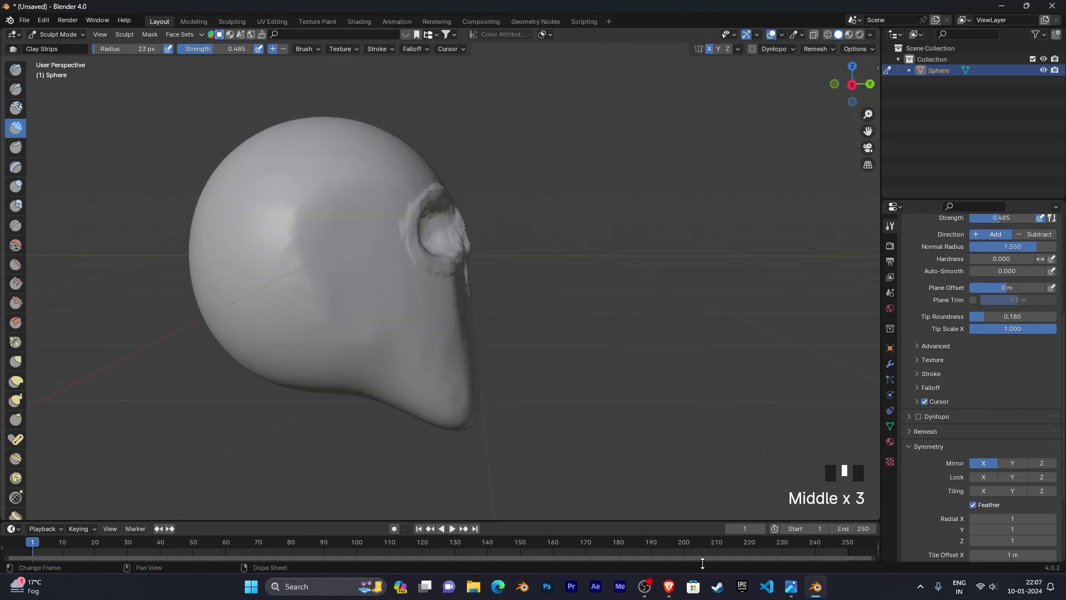
pyautogui.hotkey('alt', 'Tab')
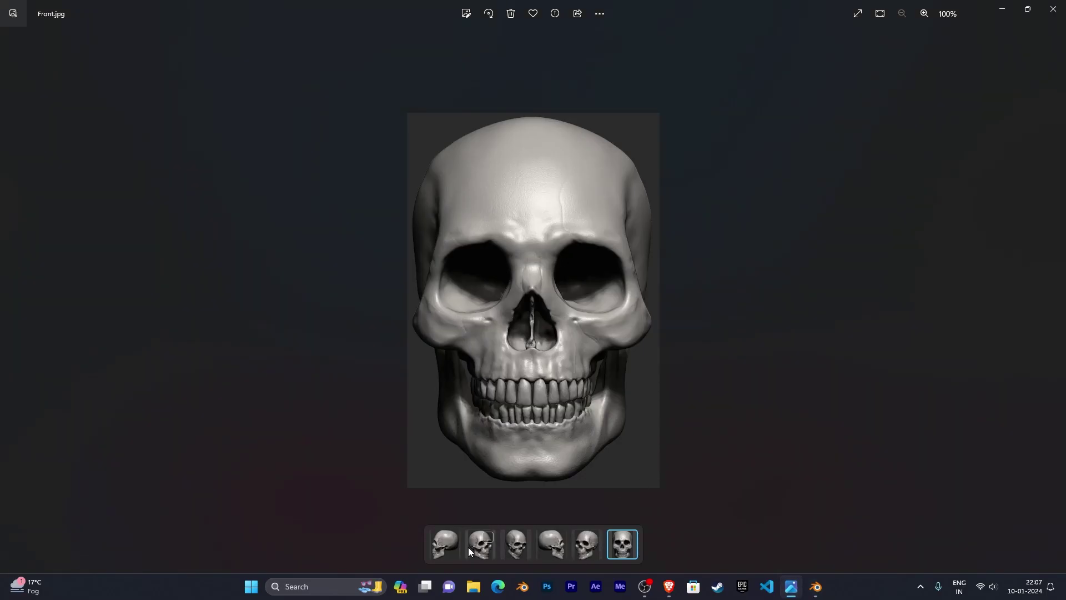
pyautogui.click(449, 547)
pyautogui.click(551, 553)
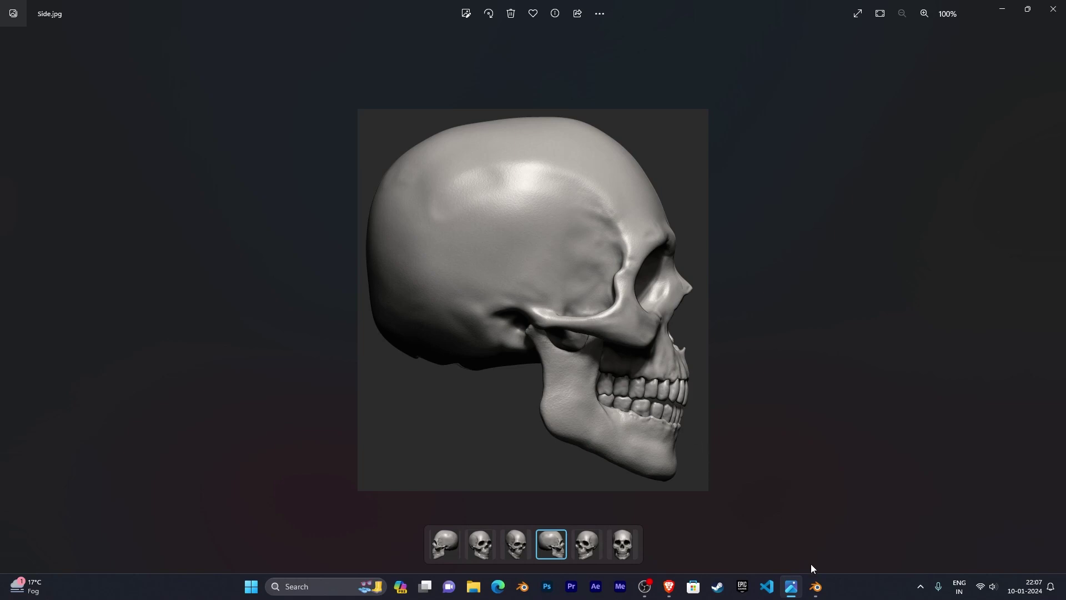
pyautogui.click(815, 586)
# Try carving a curved temple outline on the side of the skull at strength 0.485, and undo it
pyautogui.moveTo(437, 271); pyautogui.dragTo(481, 251, button='middle')
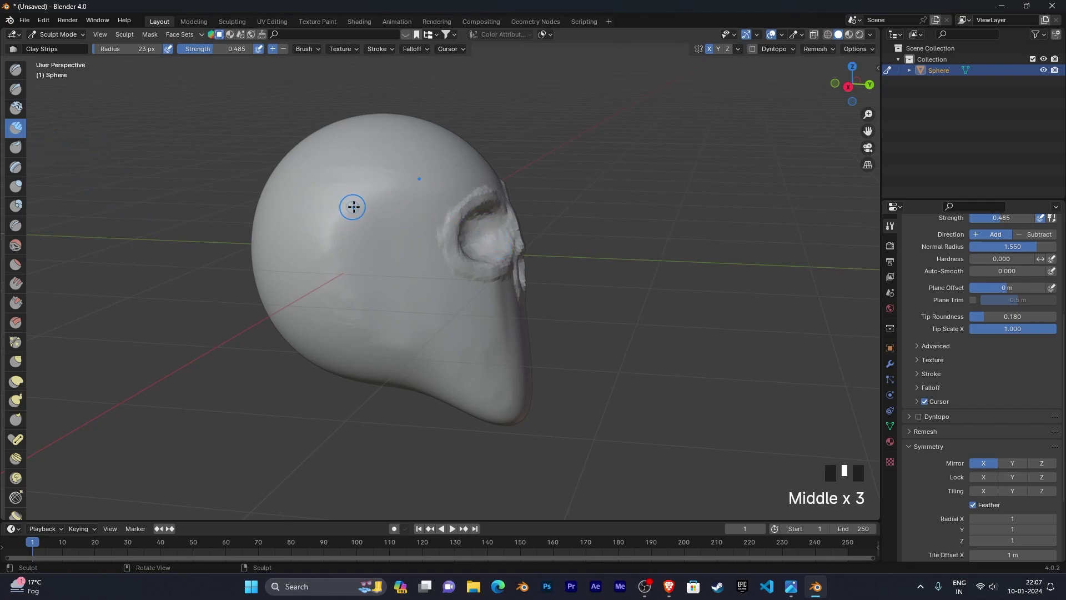
pyautogui.moveTo(348, 196)
pyautogui.keyDown('ctrl'); pyautogui.mouseDown()
pyautogui.moveTo(409, 233)
pyautogui.moveTo(348, 313)
pyautogui.mouseUp(); pyautogui.keyUp('ctrl')
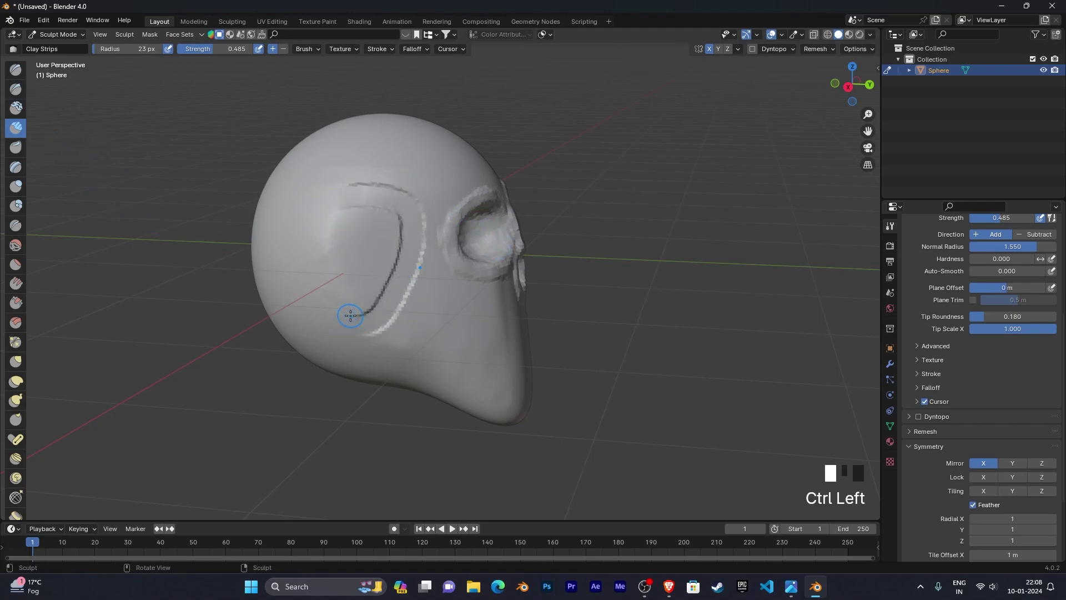
pyautogui.hotkey('ctrl', 'z')
# Set the Clay Strips brush strength to 0.352 and its radius to 32 px
pyautogui.hotkey('shift', 'f')
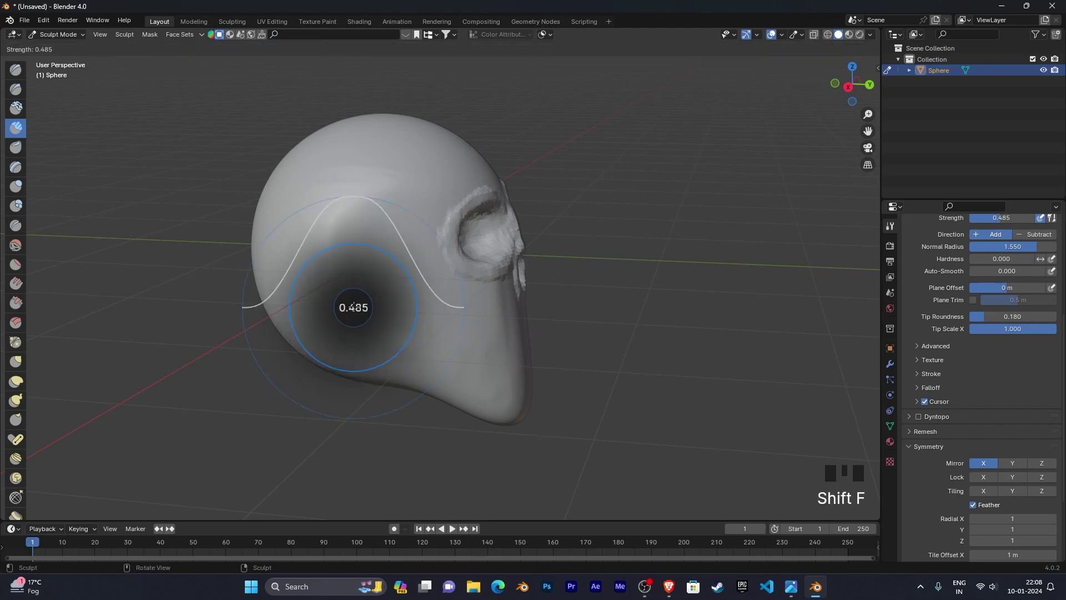
pyautogui.click(420, 302)
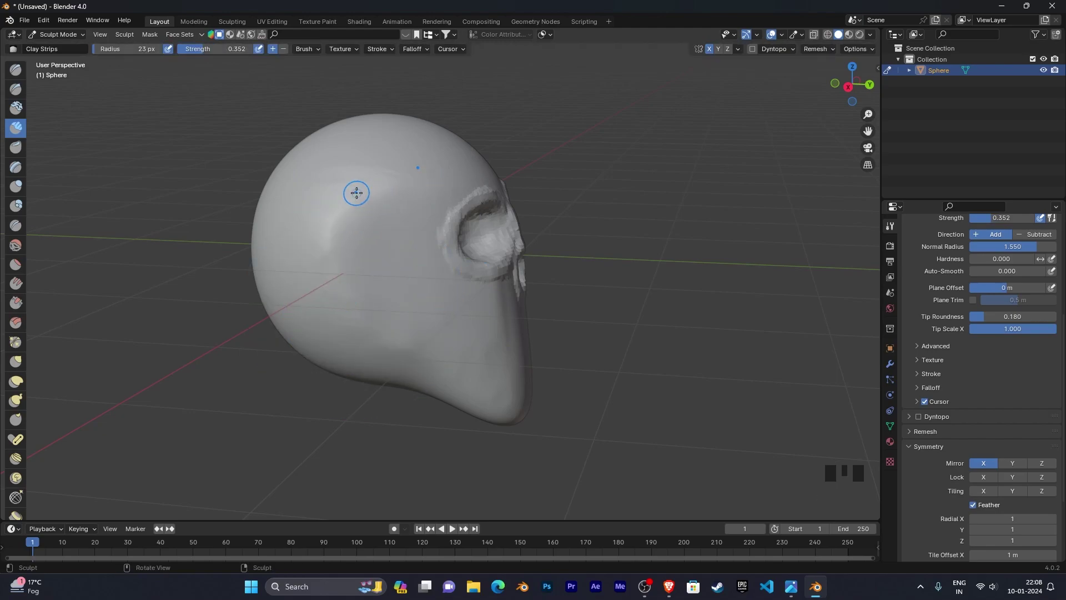
pyautogui.press('f')
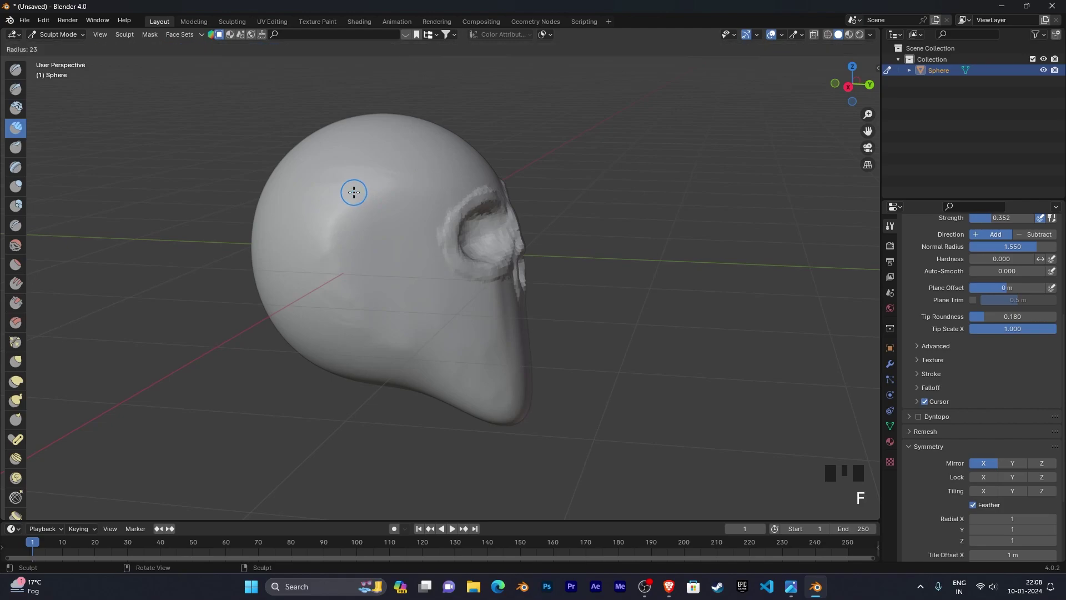
pyautogui.click(358, 193)
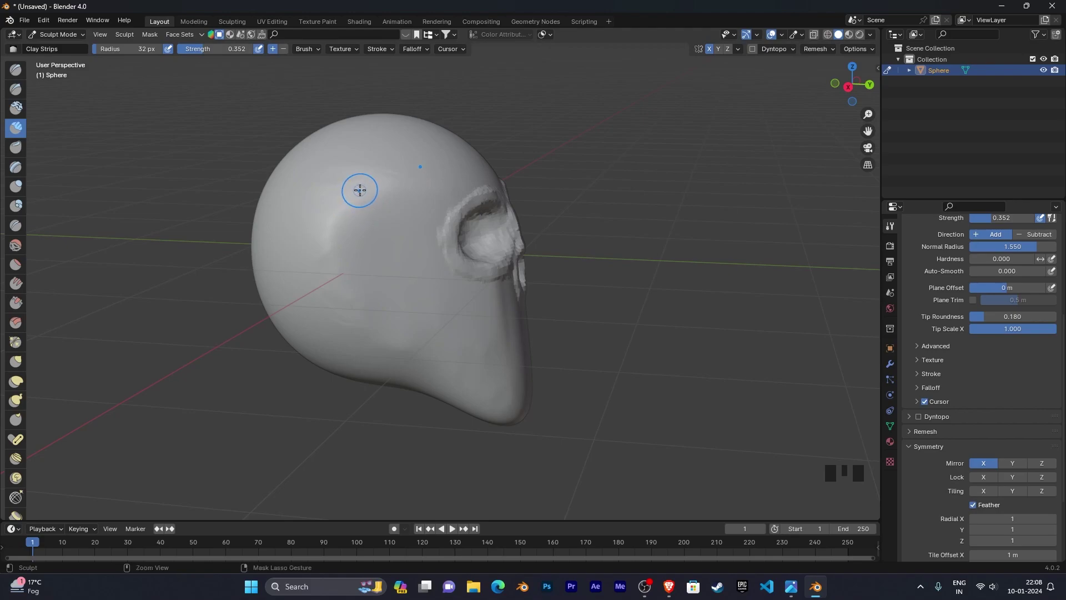
# Try several subtractive Clay Strips strokes for the curved temple outline behind the eye socket, undoing each one
pyautogui.keyDown('ctrl'); pyautogui.moveTo(359, 190); pyautogui.dragTo(316, 311); pyautogui.keyUp('ctrl')
pyautogui.hotkey('ctrl', 'z')
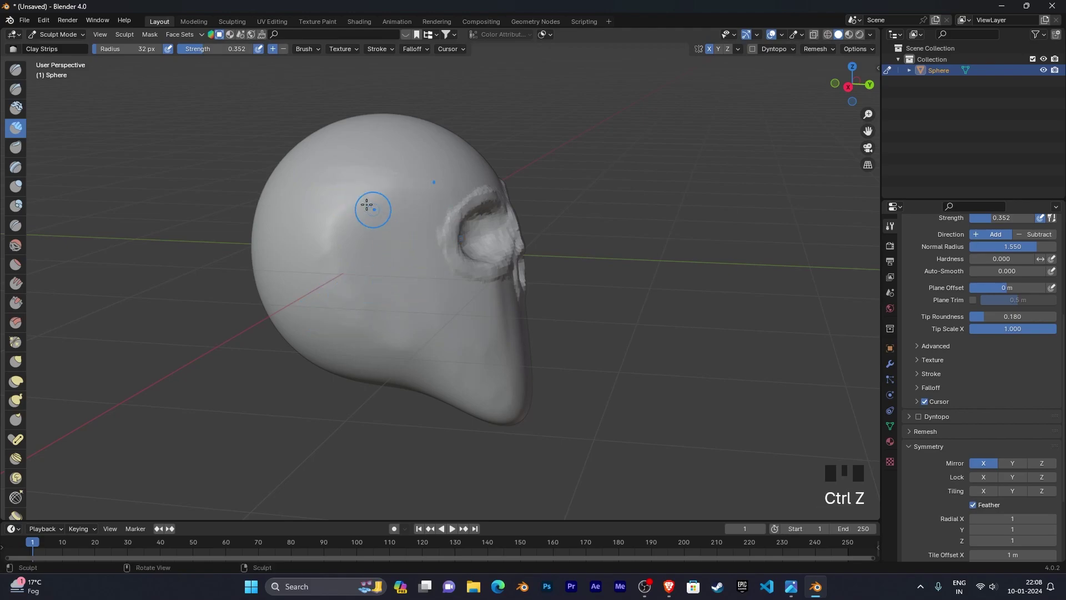
pyautogui.keyDown('ctrl'); pyautogui.moveTo(348, 186); pyautogui.dragTo(401, 267); pyautogui.keyUp('ctrl')
pyautogui.hotkey('ctrl', 'z')
pyautogui.moveTo(364, 183)
pyautogui.keyDown('ctrl'); pyautogui.mouseDown()
pyautogui.moveTo(406, 198)
pyautogui.moveTo(405, 268)
pyautogui.moveTo(414, 258)
pyautogui.mouseUp(); pyautogui.keyUp('ctrl')
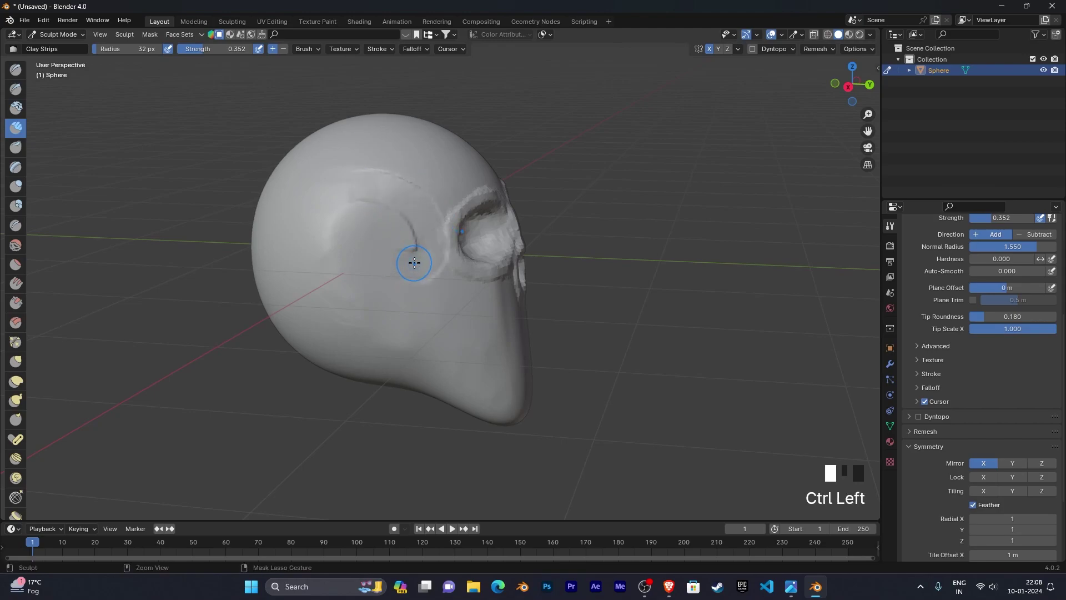
pyautogui.hotkey('ctrl', 'z')
pyautogui.moveTo(344, 185)
pyautogui.keyDown('ctrl'); pyautogui.mouseDown()
pyautogui.moveTo(406, 277)
pyautogui.moveTo(393, 278)
pyautogui.mouseUp(); pyautogui.keyUp('ctrl')
pyautogui.hotkey('ctrl', 'z')
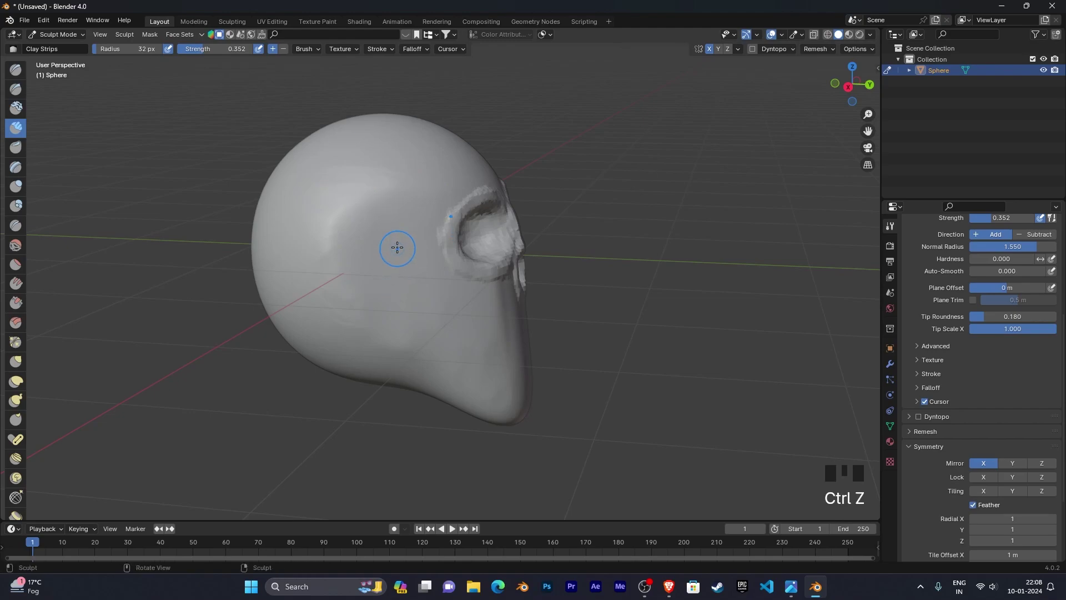
pyautogui.moveTo(350, 183)
pyautogui.keyDown('ctrl'); pyautogui.mouseDown()
pyautogui.moveTo(428, 222)
pyautogui.moveTo(410, 255)
pyautogui.moveTo(419, 266)
pyautogui.moveTo(378, 194)
pyautogui.moveTo(413, 276)
pyautogui.mouseUp(); pyautogui.keyUp('ctrl')
pyautogui.hotkey('ctrl', 'z')
pyautogui.hotkey('ctrl', 'z')
pyautogui.moveTo(346, 207)
pyautogui.keyDown('ctrl'); pyautogui.mouseDown()
pyautogui.moveTo(417, 295)
pyautogui.moveTo(369, 310)
pyautogui.mouseUp(); pyautogui.keyUp('ctrl')
pyautogui.hotkey('ctrl', 'z')
pyautogui.moveTo(340, 182)
pyautogui.keyDown('ctrl'); pyautogui.mouseDown()
pyautogui.moveTo(337, 298)
pyautogui.moveTo(357, 282)
pyautogui.mouseUp(); pyautogui.keyUp('ctrl')
pyautogui.hotkey('ctrl', 'z')
# Carve the curved temple recess on the side of the skull with subtractive Clay Strips strokes
pyautogui.moveTo(369, 242)
pyautogui.keyDown('ctrl'); pyautogui.mouseDown()
pyautogui.moveTo(393, 293)
pyautogui.moveTo(394, 203)
pyautogui.moveTo(325, 203)
pyautogui.mouseUp(); pyautogui.keyUp('ctrl')
pyautogui.keyDown('ctrl'); pyautogui.moveTo(390, 197); pyautogui.dragTo(291, 204); pyautogui.keyUp('ctrl')
pyautogui.moveTo(410, 234)
pyautogui.mouseDown(button='middle')
pyautogui.moveTo(400, 269)
pyautogui.moveTo(363, 273)
pyautogui.moveTo(445, 281)
pyautogui.moveTo(566, 321)
pyautogui.mouseUp(button='middle')
pyautogui.moveTo(490, 292); pyautogui.dragTo(490, 292, button='middle')
pyautogui.keyDown('shift'); pyautogui.moveTo(512, 300); pyautogui.dragTo(503, 332, button='middle'); pyautogui.keyUp('shift')
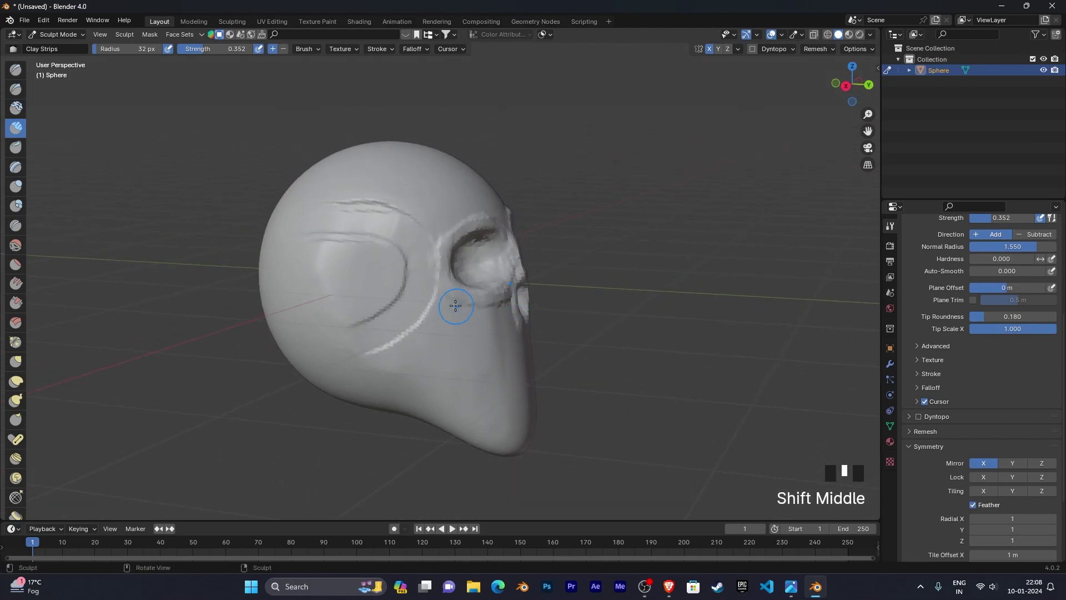
# Try building a cheekbone ridge beneath the eye socket with additive Clay Strips strokes, and undo them
pyautogui.moveTo(457, 305)
pyautogui.mouseDown()
pyautogui.moveTo(377, 323)
pyautogui.moveTo(410, 320)
pyautogui.mouseUp()
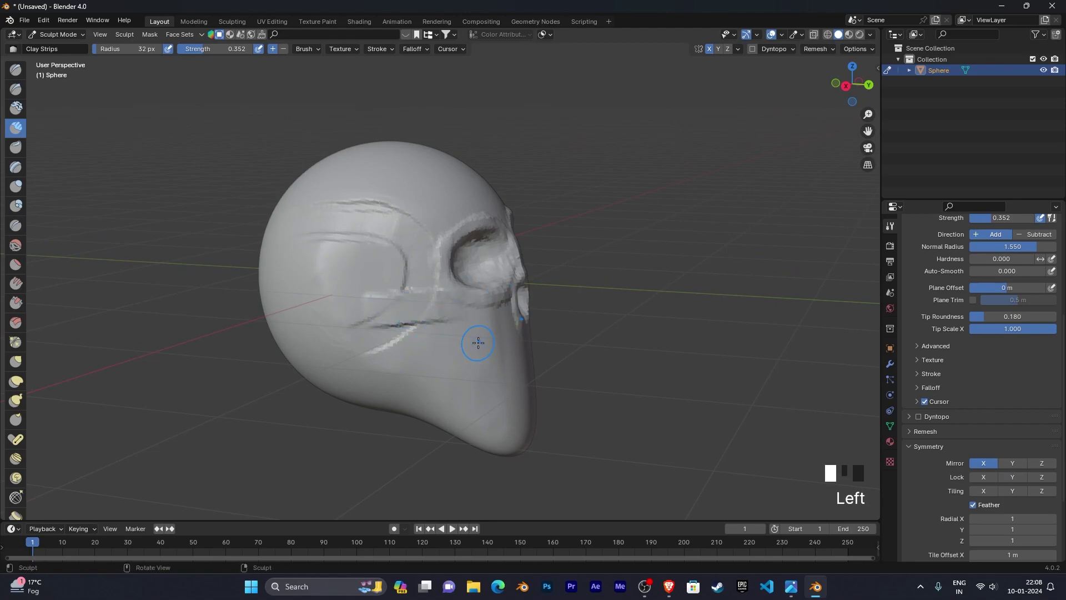
pyautogui.hotkey('ctrl', 'z')
pyautogui.press('f')
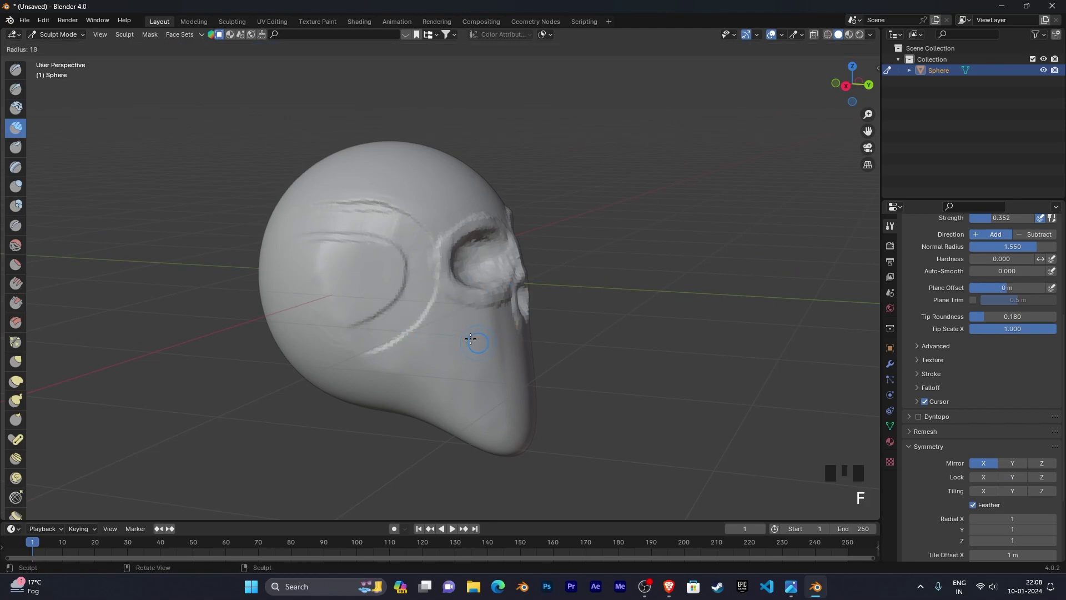
pyautogui.click(477, 342)
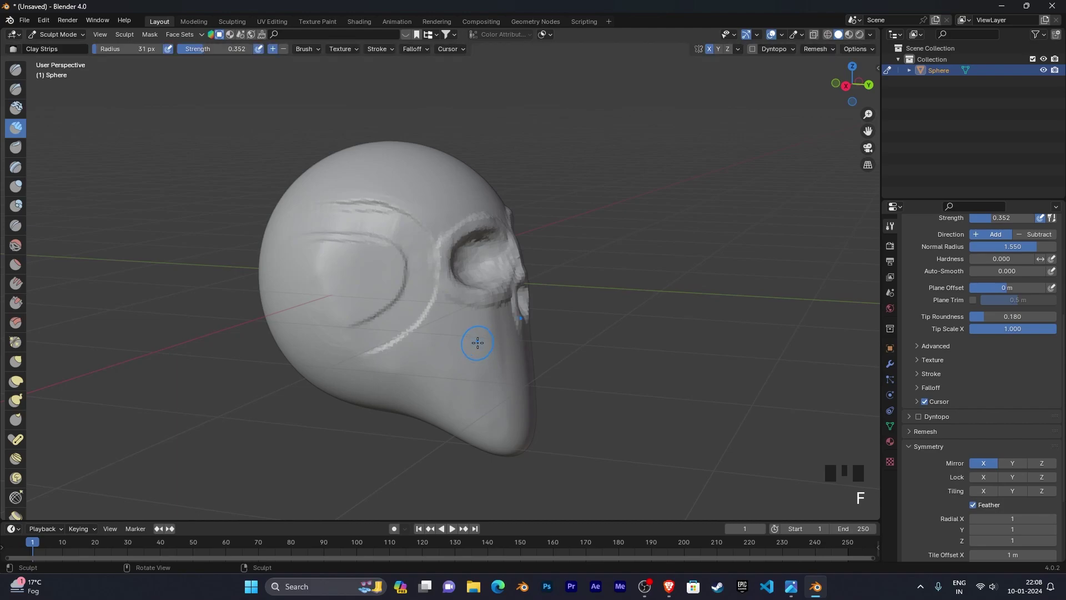
pyautogui.moveTo(441, 309)
pyautogui.mouseDown()
pyautogui.moveTo(392, 310)
pyautogui.moveTo(470, 312)
pyautogui.moveTo(441, 313)
pyautogui.mouseUp()
pyautogui.moveTo(441, 313); pyautogui.dragTo(486, 313)
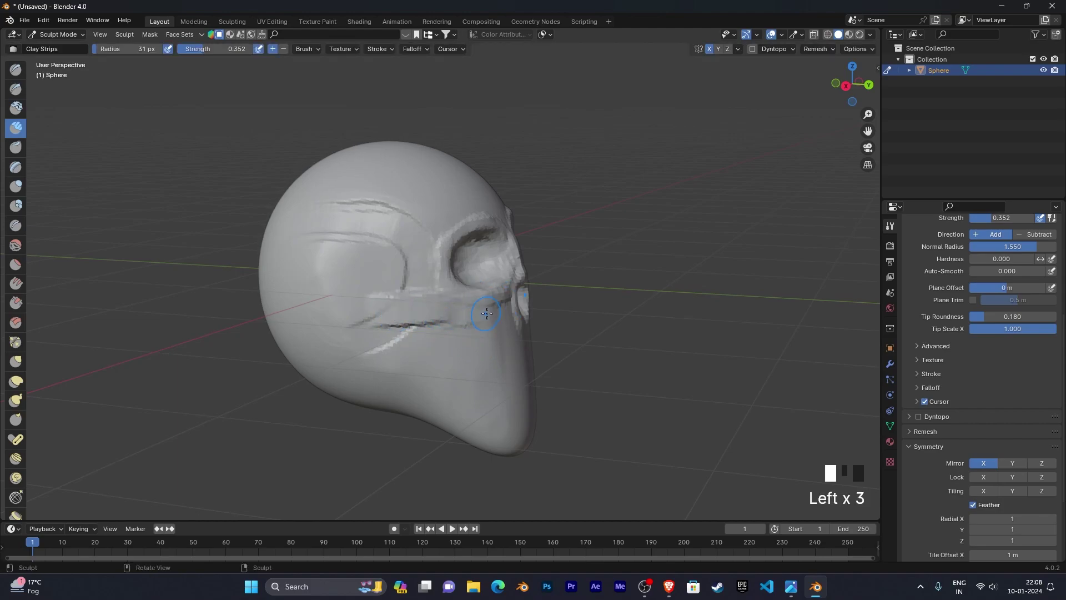
pyautogui.hotkey('ctrl', 'z')
pyautogui.hotkey('ctrl', 'z')
pyautogui.hotkey('ctrl', 'z')
pyautogui.hotkey('ctrl', 'z')
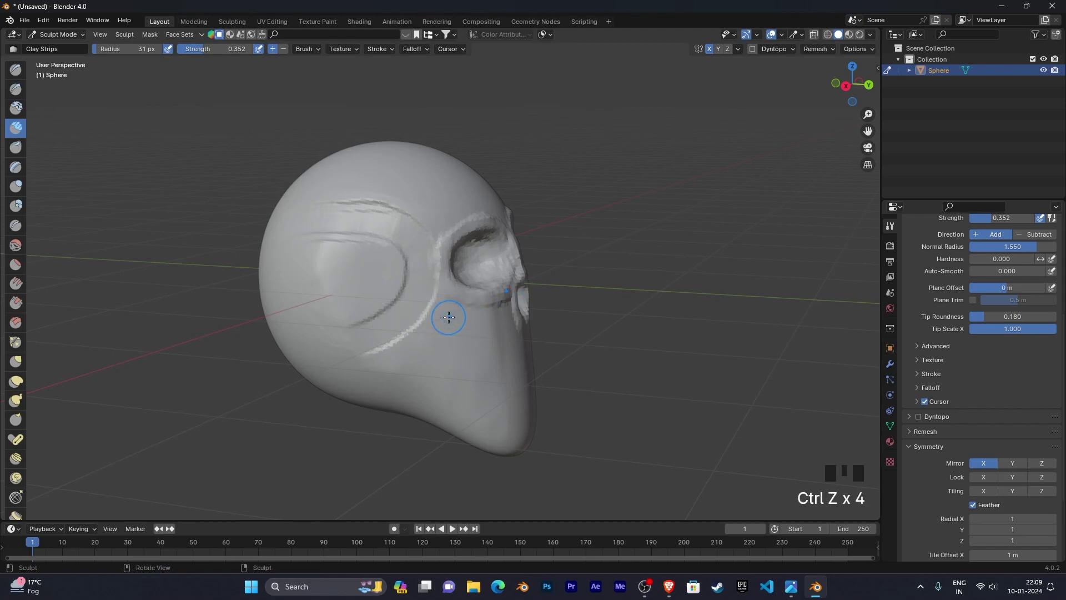
# Build the cheekbone ridge from beneath the eye socket back across the temple with additive Clay Strips strokes at strength 0.297 and radius 21 px
pyautogui.hotkey('shift', 'f')
pyautogui.click(452, 305)
pyautogui.moveTo(453, 305)
pyautogui.mouseDown()
pyautogui.moveTo(419, 307)
pyautogui.moveTo(476, 309)
pyautogui.mouseUp()
pyautogui.hotkey('ctrl', 'z')
pyautogui.press('f')
pyautogui.click(472, 306)
pyautogui.moveTo(448, 308); pyautogui.dragTo(385, 310)
pyautogui.moveTo(386, 310); pyautogui.dragTo(470, 310)
pyautogui.moveTo(470, 310); pyautogui.dragTo(396, 313)
pyautogui.moveTo(395, 312); pyautogui.dragTo(495, 306)
# Build up the upper jaw, mouth and chin area below the nose opening with additive Clay Strips strokes
pyautogui.moveTo(479, 356); pyautogui.dragTo(449, 353, button='middle')
pyautogui.keyDown('shift'); pyautogui.moveTo(448, 353); pyautogui.dragTo(461, 317, button='middle'); pyautogui.keyUp('shift')
pyautogui.moveTo(461, 318)
pyautogui.mouseDown(button='middle')
pyautogui.moveTo(419, 317)
pyautogui.moveTo(487, 329)
pyautogui.mouseUp(button='middle')
pyautogui.moveTo(561, 347)
pyautogui.keyDown('shift'); pyautogui.mouseDown(button='middle')
pyautogui.moveTo(518, 304)
pyautogui.moveTo(442, 299)
pyautogui.moveTo(442, 286)
pyautogui.moveTo(455, 289)
pyautogui.mouseUp(button='middle'); pyautogui.keyUp('shift')
pyautogui.moveTo(456, 289)
pyautogui.mouseDown()
pyautogui.moveTo(467, 386)
pyautogui.moveTo(456, 333)
pyautogui.mouseUp()
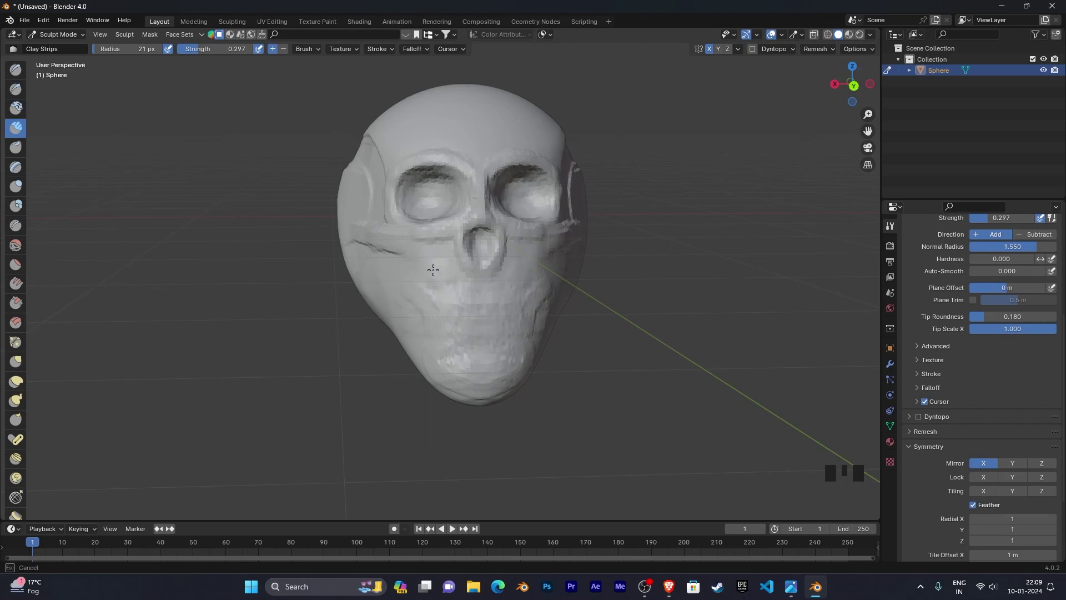
pyautogui.moveTo(489, 302); pyautogui.dragTo(580, 342, button='middle')
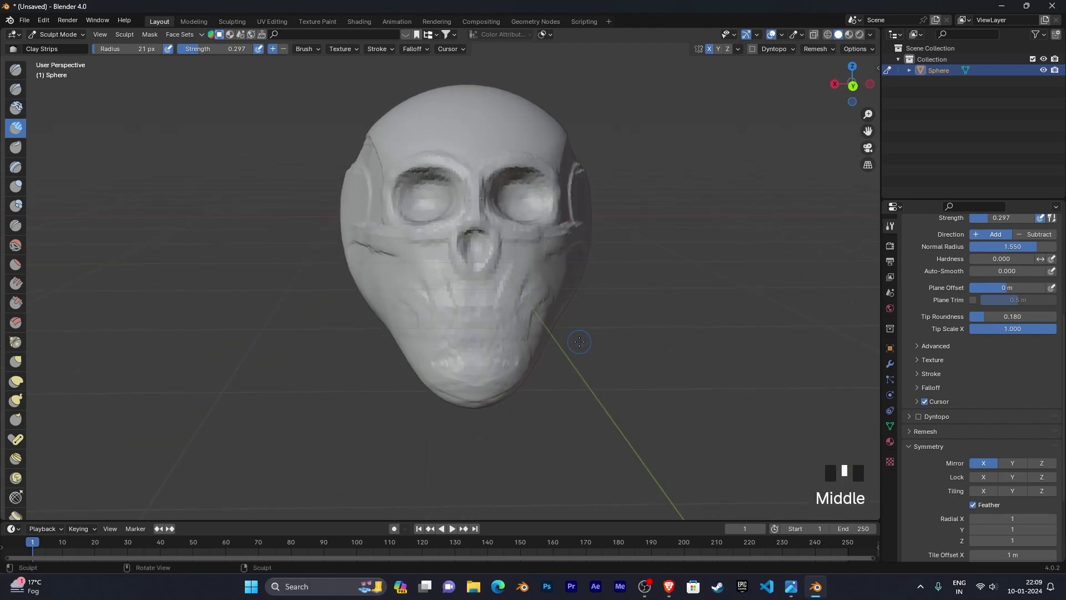
pyautogui.moveTo(464, 301); pyautogui.dragTo(460, 374)
pyautogui.moveTo(437, 327); pyautogui.dragTo(431, 340)
pyautogui.moveTo(413, 319); pyautogui.dragTo(415, 345)
pyautogui.moveTo(452, 367); pyautogui.dragTo(526, 364, button='middle')
pyautogui.moveTo(526, 364)
pyautogui.mouseDown(button='middle')
pyautogui.moveTo(569, 368)
pyautogui.moveTo(512, 364)
pyautogui.moveTo(594, 348)
pyautogui.moveTo(607, 316)
pyautogui.moveTo(583, 333)
pyautogui.moveTo(605, 388)
pyautogui.mouseUp(button='middle')
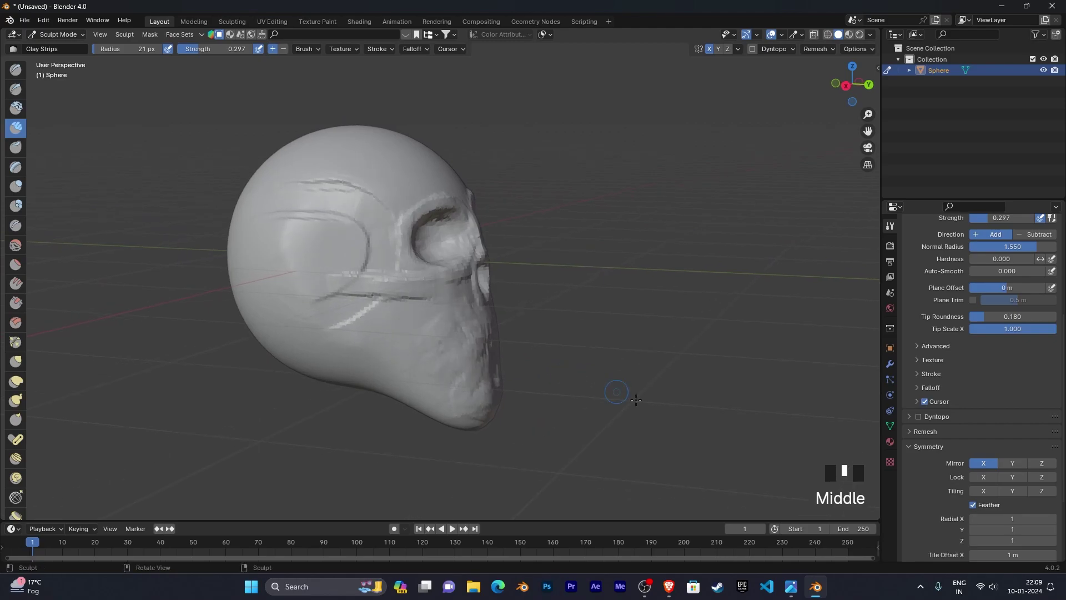
# Switch to the image viewer, compare the side, perspective and front skull references, and return to Blender
pyautogui.click(793, 592)
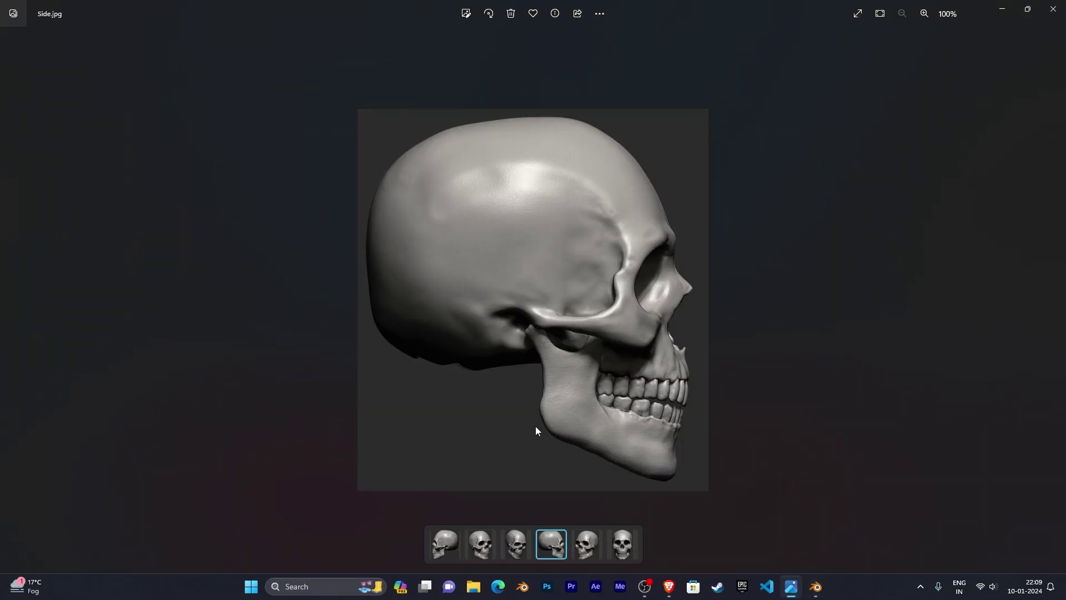
pyautogui.click(587, 550)
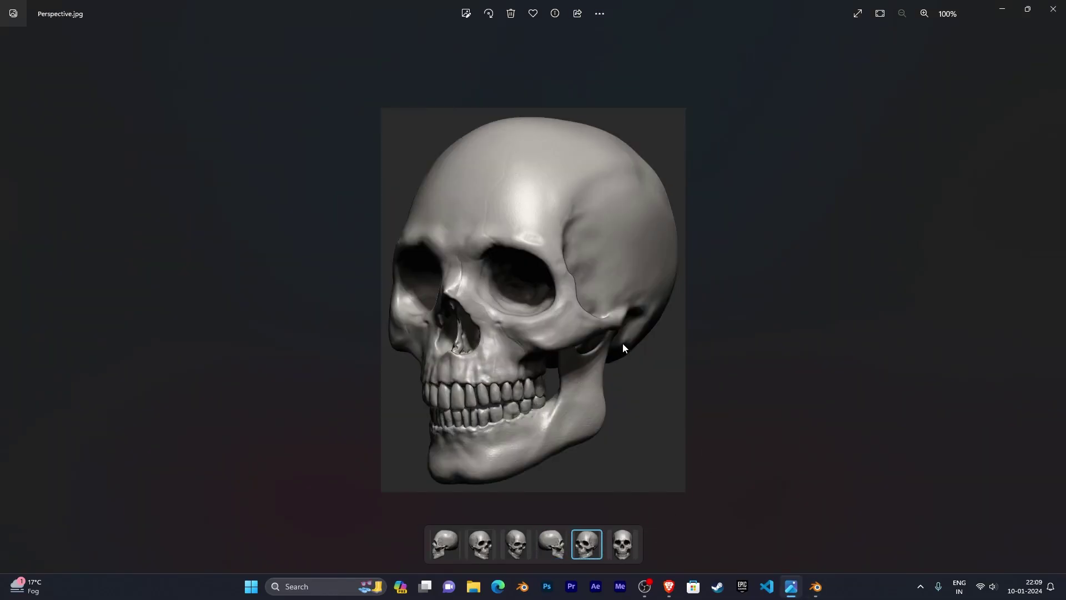
pyautogui.click(619, 553)
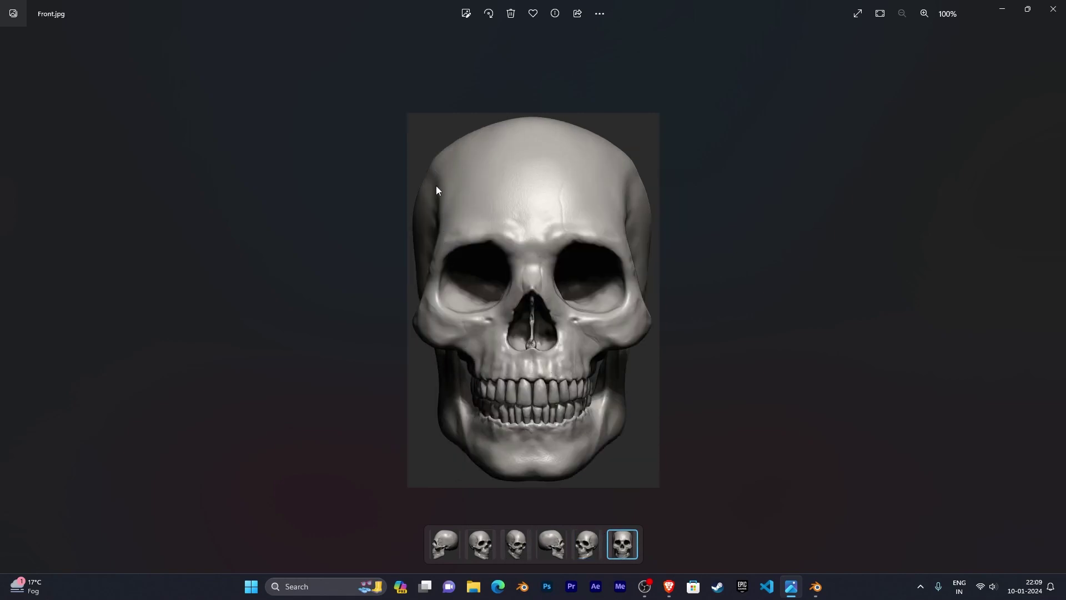
pyautogui.click(817, 587)
# Try an additive Clay Strips stroke along the side of the skull just below the cheekbone ridge, and undo it
pyautogui.moveTo(447, 435)
pyautogui.mouseDown(button='middle')
pyautogui.moveTo(519, 385)
pyautogui.moveTo(590, 396)
pyautogui.moveTo(388, 344)
pyautogui.mouseUp(button='middle')
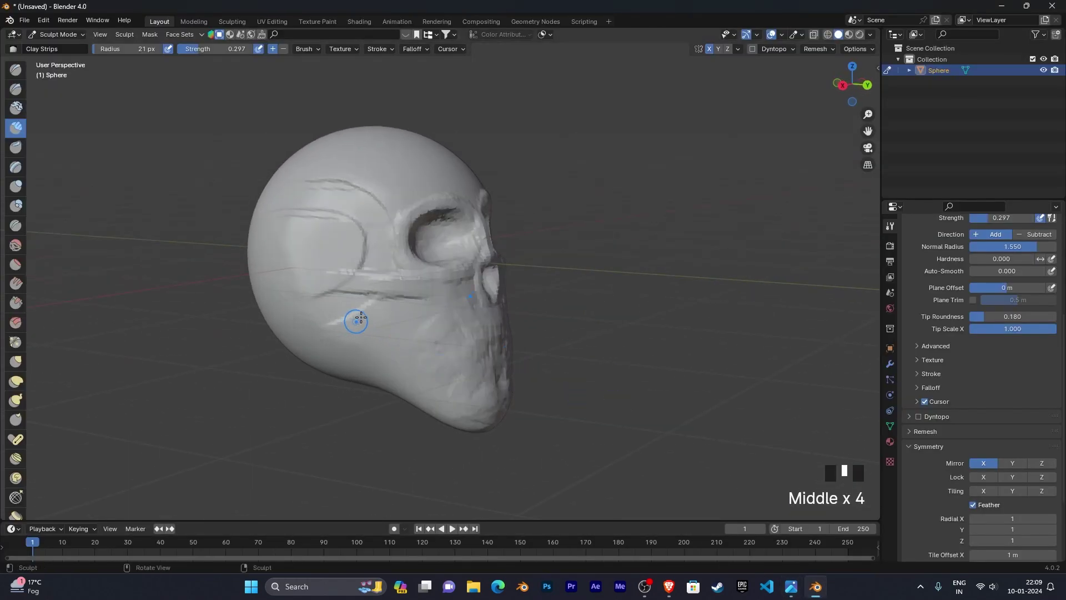
pyautogui.moveTo(360, 316); pyautogui.dragTo(363, 314)
pyautogui.moveTo(446, 315); pyautogui.dragTo(449, 320)
pyautogui.hotkey('ctrl', 'z')
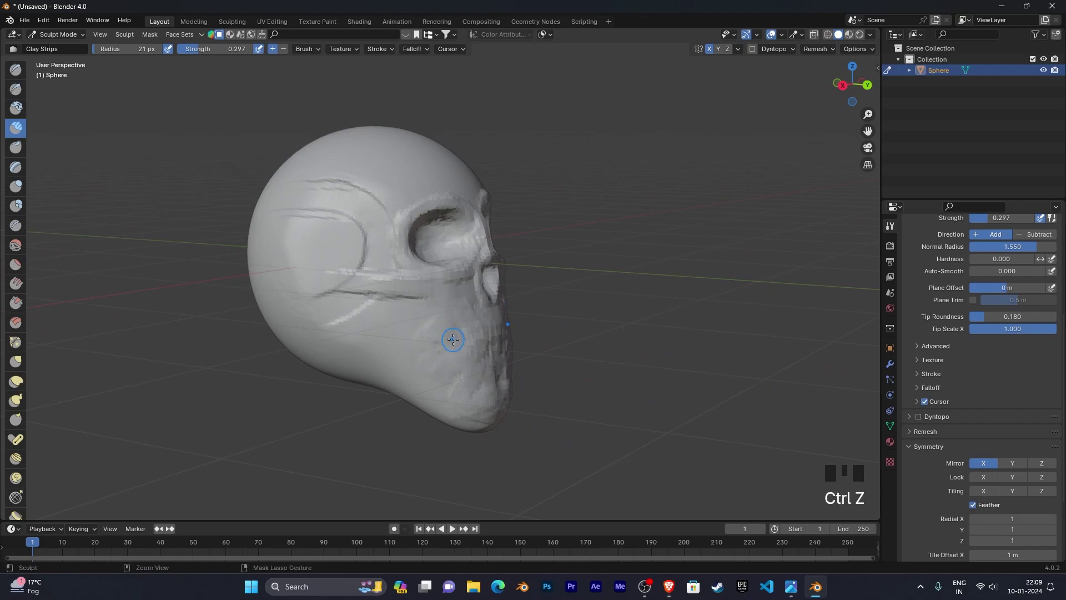
# Carve a hollow beneath the cheekbone ridge and down the side of the jaw with subtractive Clay Strips strokes
pyautogui.moveTo(374, 332)
pyautogui.keyDown('ctrl'); pyautogui.mouseDown()
pyautogui.moveTo(459, 306)
pyautogui.moveTo(447, 310)
pyautogui.mouseUp(); pyautogui.keyUp('ctrl')
pyautogui.keyDown('ctrl'); pyautogui.moveTo(454, 313); pyautogui.dragTo(436, 326); pyautogui.keyUp('ctrl')
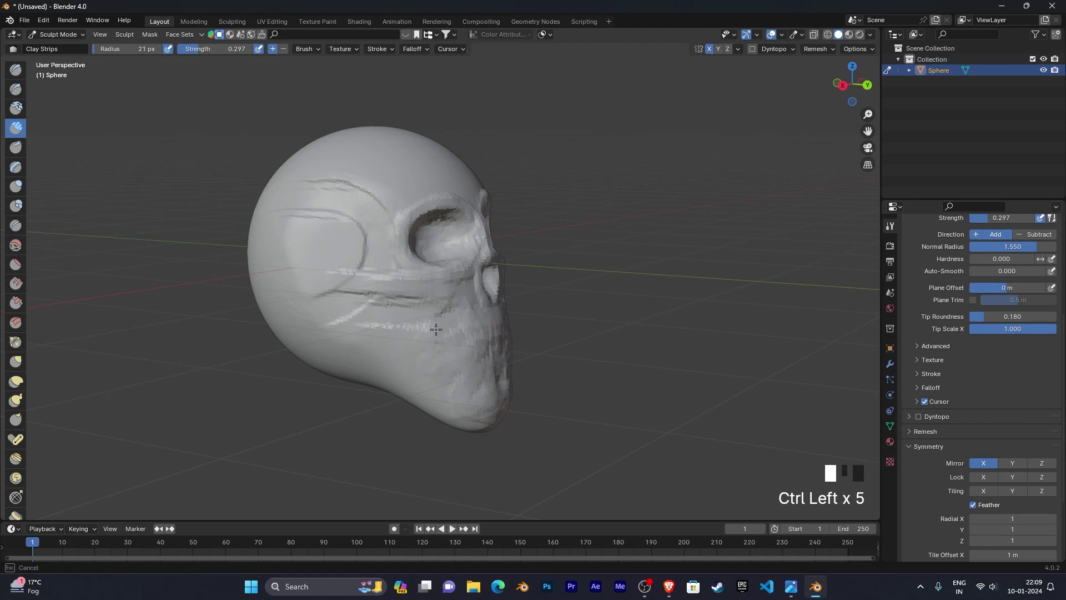
pyautogui.keyDown('ctrl'); pyautogui.moveTo(432, 375); pyautogui.dragTo(423, 396); pyautogui.keyUp('ctrl')
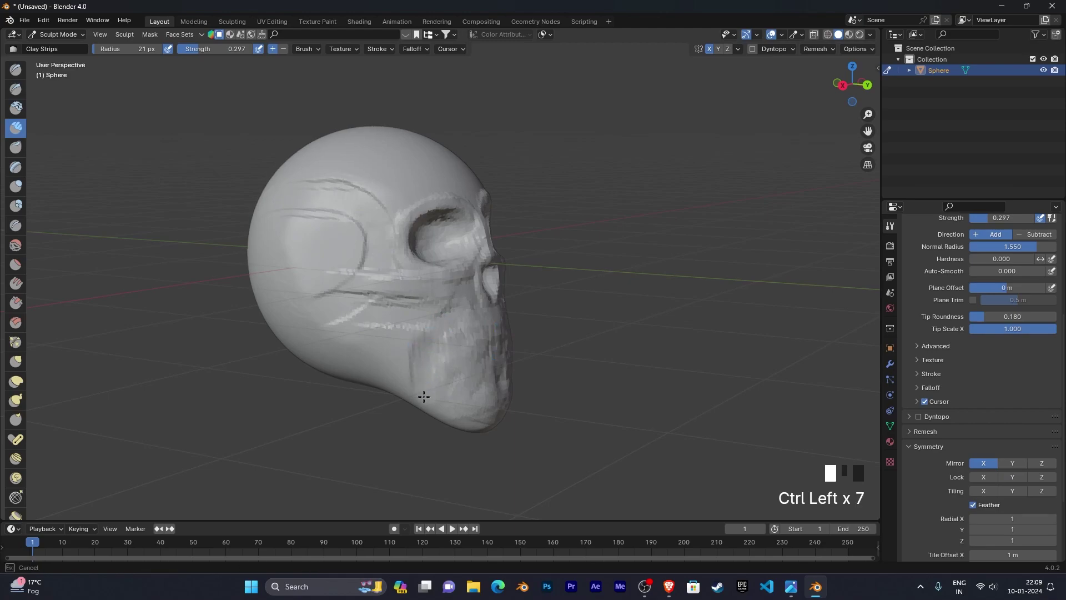
pyautogui.moveTo(423, 352)
pyautogui.keyDown('ctrl'); pyautogui.mouseDown()
pyautogui.moveTo(420, 332)
pyautogui.moveTo(385, 315)
pyautogui.moveTo(333, 312)
pyautogui.mouseUp(); pyautogui.keyUp('ctrl')
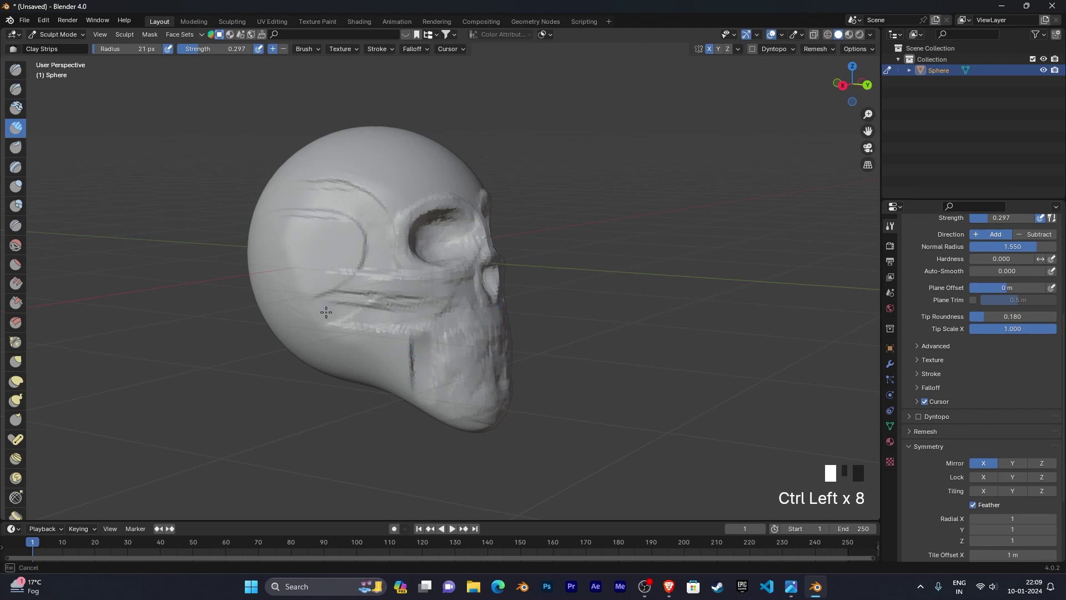
pyautogui.moveTo(450, 310)
pyautogui.keyDown('ctrl'); pyautogui.mouseDown()
pyautogui.moveTo(428, 317)
pyautogui.moveTo(424, 369)
pyautogui.mouseUp(); pyautogui.keyUp('ctrl')
# Deepen the recess between the cheekbone and the side of the jaw with further subtractive Clay Strips strokes
pyautogui.moveTo(424, 369)
pyautogui.mouseDown(button='middle')
pyautogui.moveTo(423, 353)
pyautogui.moveTo(490, 357)
pyautogui.moveTo(488, 341)
pyautogui.mouseUp(button='middle')
pyautogui.moveTo(449, 347); pyautogui.dragTo(450, 349)
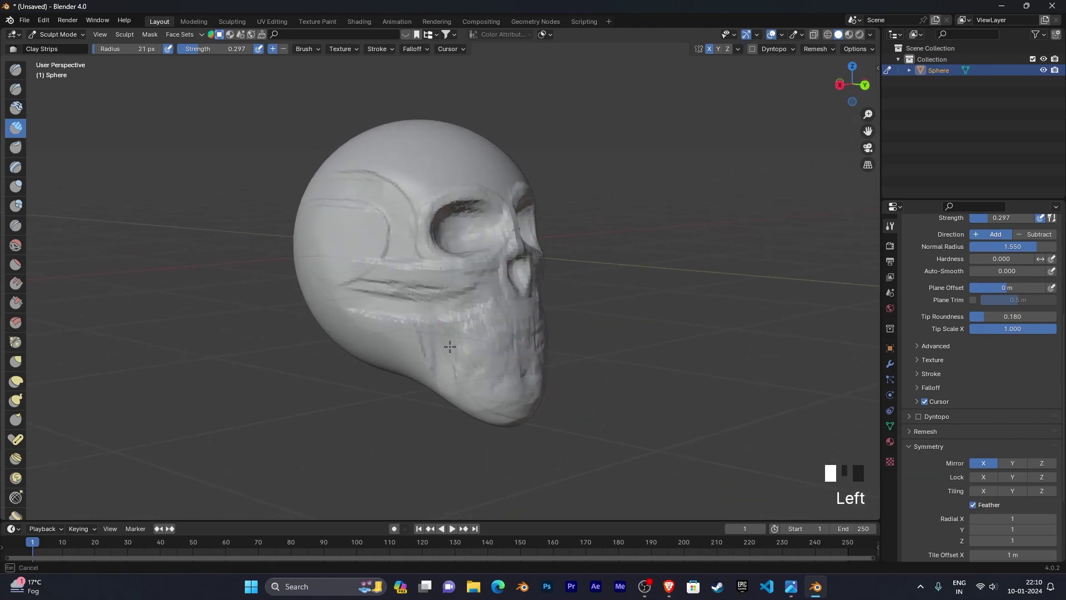
pyautogui.hotkey('ctrl', 'z')
pyautogui.keyDown('ctrl'); pyautogui.moveTo(437, 310); pyautogui.dragTo(460, 339); pyautogui.keyUp('ctrl')
pyautogui.moveTo(460, 346)
pyautogui.mouseDown(button='middle')
pyautogui.moveTo(488, 344)
pyautogui.moveTo(469, 321)
pyautogui.mouseUp(button='middle')
pyautogui.scroll(2, 500, 333)
pyautogui.moveTo(439, 297)
pyautogui.keyDown('ctrl'); pyautogui.mouseDown()
pyautogui.moveTo(416, 310)
pyautogui.moveTo(468, 337)
pyautogui.mouseUp(); pyautogui.keyUp('ctrl')
# Build up the rear part of the cheekbone ridge with additive Clay Strips, and smooth the ridge's rough surface
pyautogui.scroll(-3, 510, 356)
pyautogui.moveTo(395, 361); pyautogui.dragTo(537, 361, button='middle')
pyautogui.keyDown('shift'); pyautogui.moveTo(451, 344); pyautogui.dragTo(437, 349, button='middle'); pyautogui.keyUp('shift')
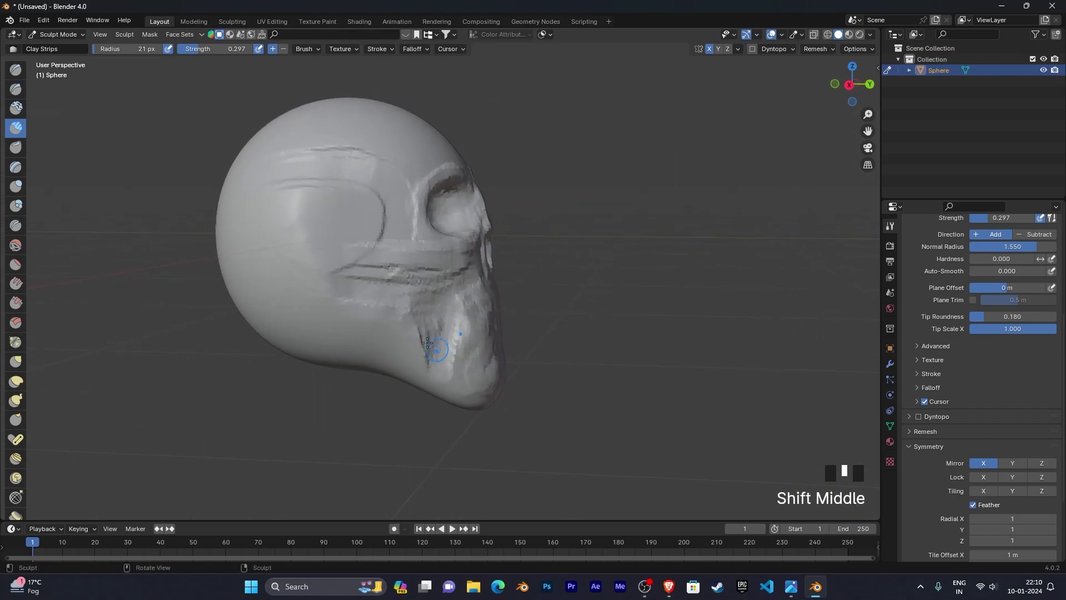
pyautogui.moveTo(336, 283)
pyautogui.mouseDown()
pyautogui.moveTo(373, 292)
pyautogui.moveTo(339, 273)
pyautogui.moveTo(398, 264)
pyautogui.mouseUp()
pyautogui.moveTo(438, 344)
pyautogui.mouseDown(button='middle')
pyautogui.moveTo(448, 330)
pyautogui.moveTo(475, 333)
pyautogui.moveTo(612, 364)
pyautogui.moveTo(369, 300)
pyautogui.moveTo(328, 304)
pyautogui.mouseUp(button='middle')
pyautogui.scroll(-1, 354, 293)
pyautogui.keyDown('shift'); pyautogui.moveTo(389, 305); pyautogui.dragTo(414, 333, button='middle'); pyautogui.keyUp('shift')
pyautogui.moveTo(414, 333); pyautogui.dragTo(464, 340, button='middle')
pyautogui.scroll(3, 444, 340)
pyautogui.scroll(-1, 475, 342)
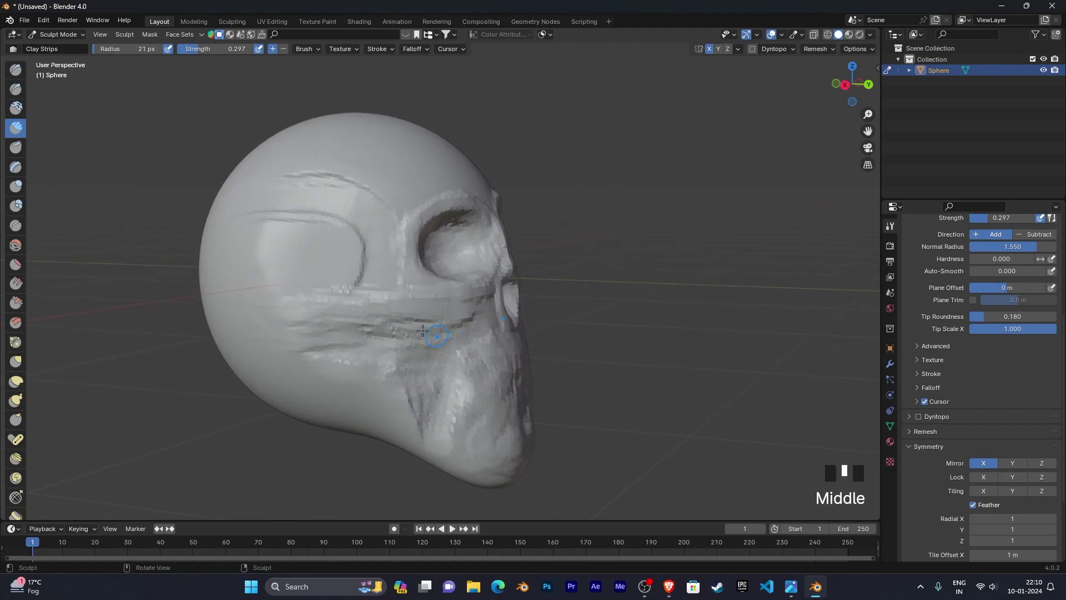
pyautogui.keyDown('shift'); pyautogui.moveTo(356, 303); pyautogui.dragTo(433, 315); pyautogui.keyUp('shift')
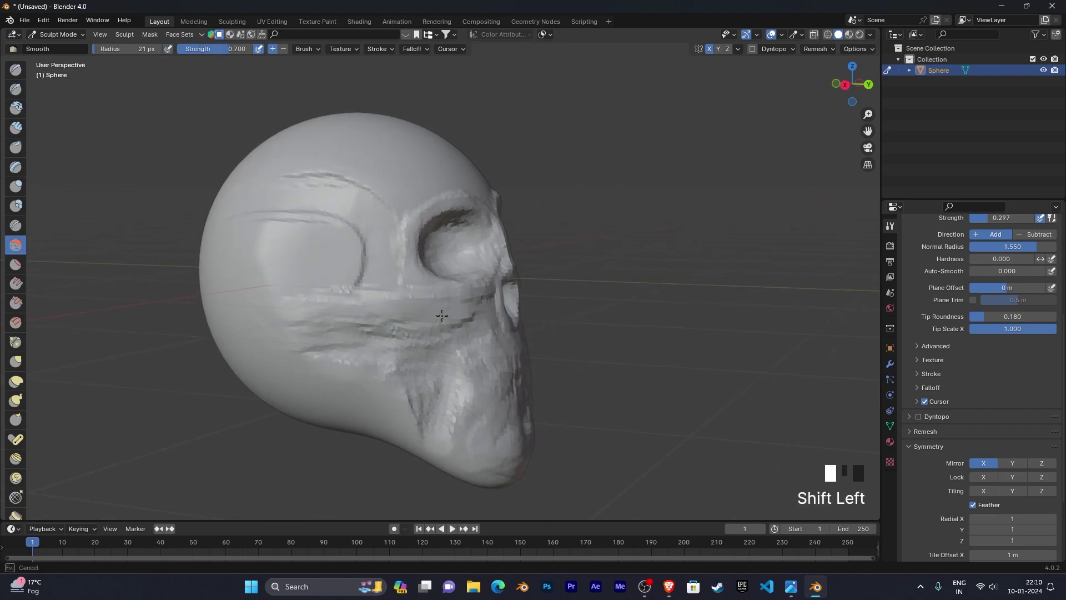
pyautogui.keyDown('shift'); pyautogui.click(334, 314); pyautogui.keyUp('shift')
pyautogui.keyDown('shift'); pyautogui.click(315, 336); pyautogui.keyUp('shift')
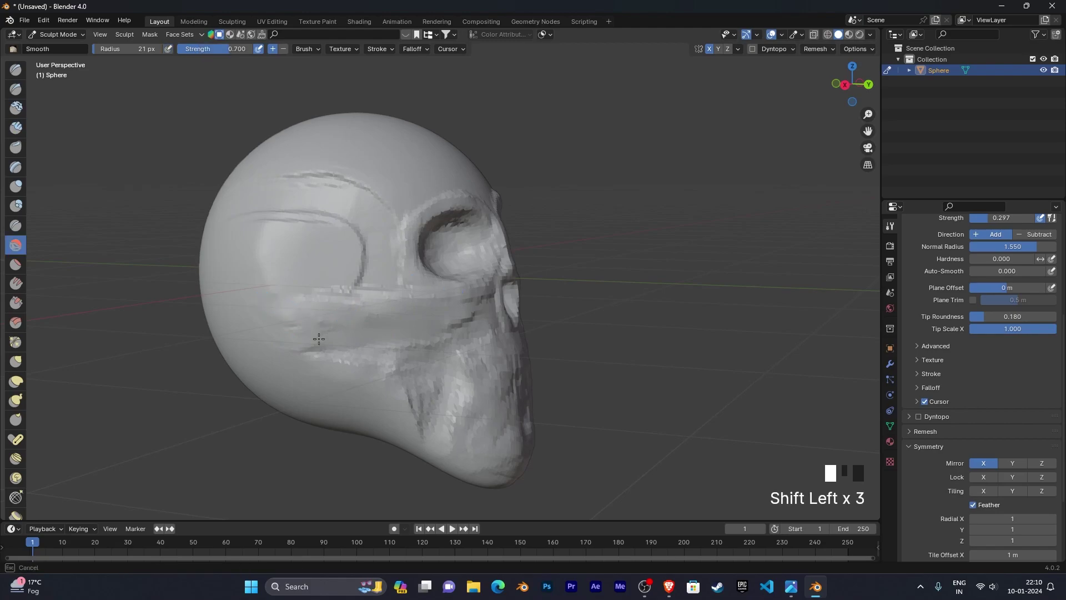
# Thicken the cheekbone ridge beneath the eye socket and toward the upper jaw with short additive Clay Strips strokes
pyautogui.moveTo(369, 341); pyautogui.dragTo(453, 336, button='middle')
pyautogui.keyDown('ctrl'); pyautogui.moveTo(345, 307); pyautogui.dragTo(446, 303); pyautogui.keyUp('ctrl')
pyautogui.hotkey('ctrl', 'z')
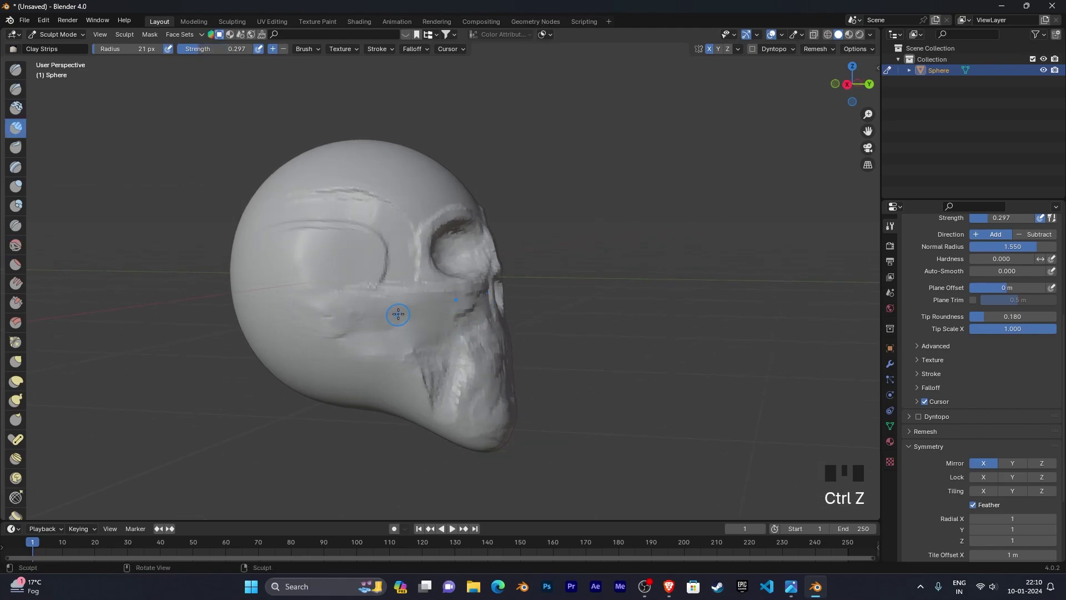
pyautogui.click(368, 309)
pyautogui.click(369, 313)
pyautogui.moveTo(369, 314)
pyautogui.mouseDown(button='middle')
pyautogui.moveTo(424, 332)
pyautogui.moveTo(436, 314)
pyautogui.moveTo(411, 326)
pyautogui.moveTo(424, 323)
pyautogui.moveTo(419, 307)
pyautogui.mouseUp(button='middle')
pyautogui.scroll(2, 411, 326)
pyautogui.click(406, 321)
pyautogui.click(421, 293)
pyautogui.click(421, 288)
pyautogui.click(392, 331)
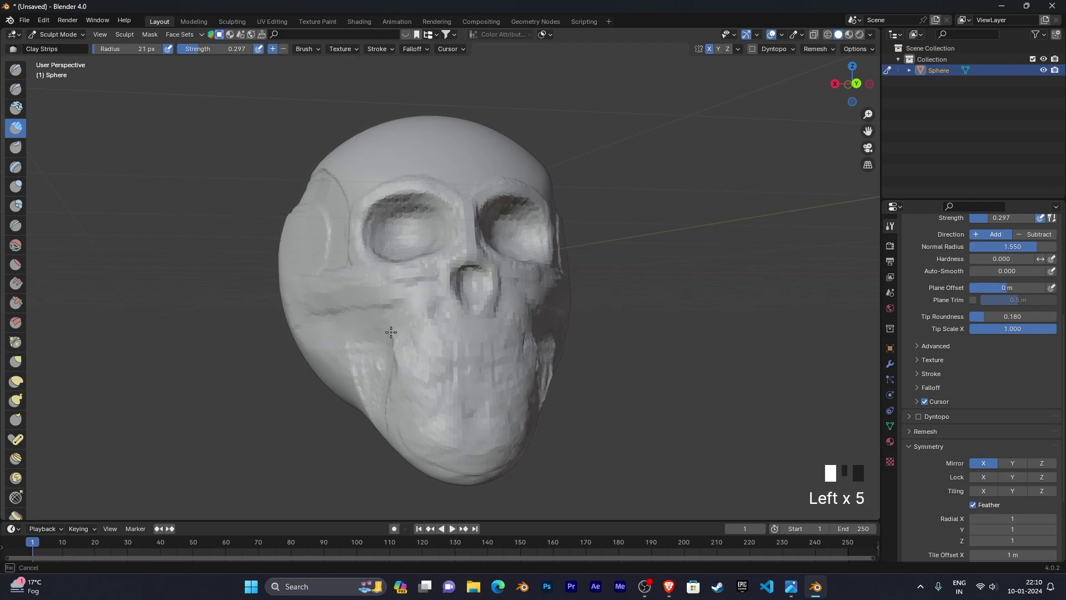
# Define the underside of the cheekbone from beside the upper jaw back along the skull with subtractive Clay Strips strokes
pyautogui.keyDown('ctrl'); pyautogui.click(380, 322); pyautogui.keyUp('ctrl')
pyautogui.keyDown('ctrl'); pyautogui.click(406, 316); pyautogui.keyUp('ctrl')
pyautogui.keyDown('ctrl'); pyautogui.click(341, 327); pyautogui.keyUp('ctrl')
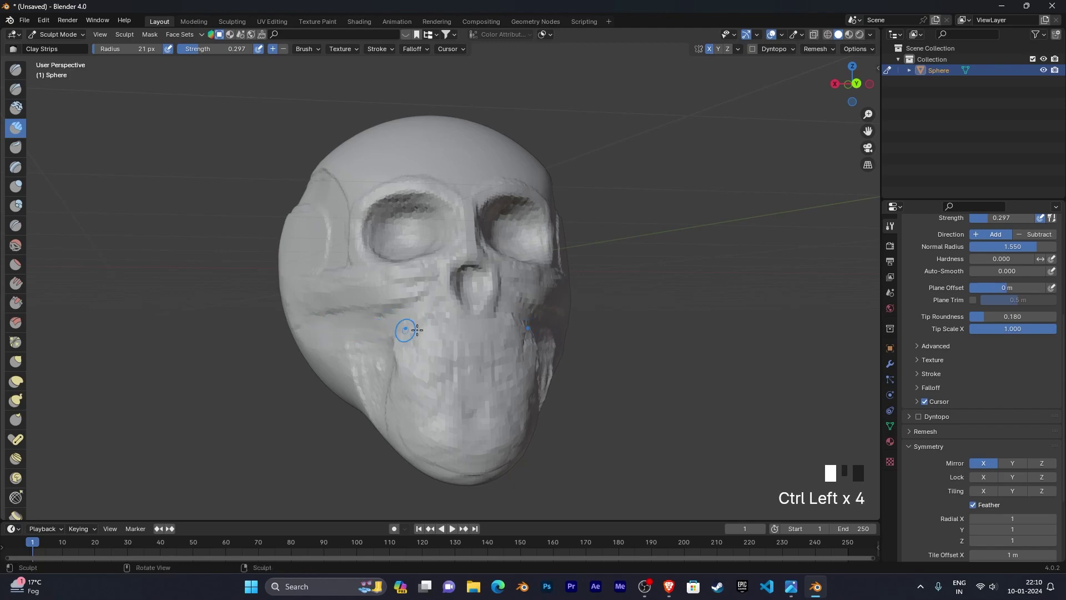
pyautogui.scroll(2, 408, 330)
pyautogui.moveTo(489, 300)
pyautogui.mouseDown(button='middle')
pyautogui.moveTo(502, 348)
pyautogui.moveTo(519, 312)
pyautogui.moveTo(465, 305)
pyautogui.moveTo(485, 278)
pyautogui.mouseUp(button='middle')
pyautogui.keyDown('ctrl'); pyautogui.click(445, 240); pyautogui.keyUp('ctrl')
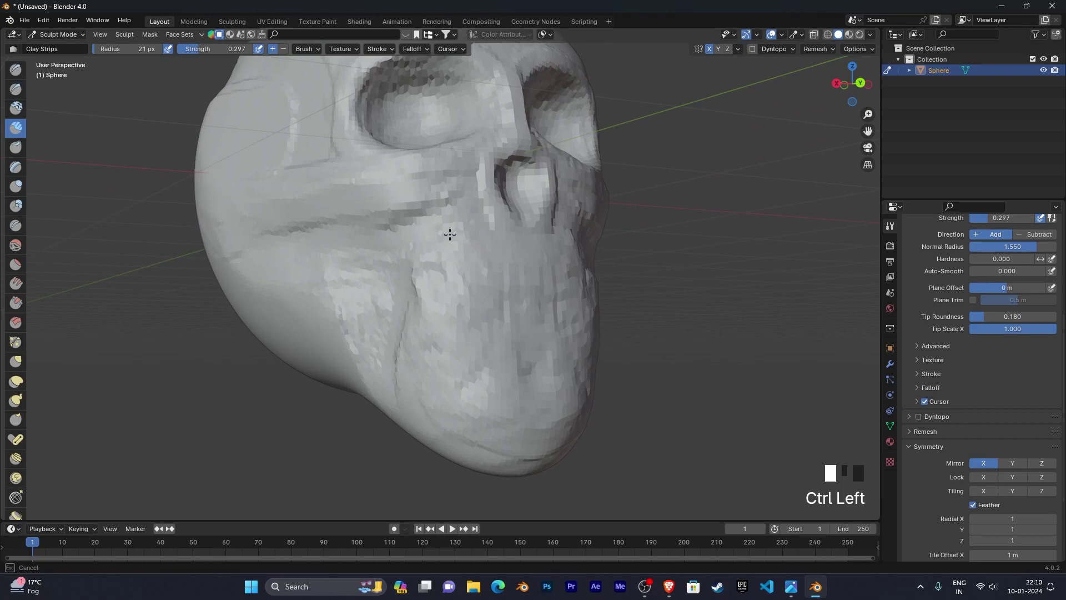
pyautogui.moveTo(385, 252)
pyautogui.mouseDown(button='middle')
pyautogui.moveTo(507, 293)
pyautogui.moveTo(385, 257)
pyautogui.mouseUp(button='middle')
pyautogui.moveTo(385, 257)
pyautogui.keyDown('ctrl'); pyautogui.mouseDown()
pyautogui.moveTo(428, 261)
pyautogui.moveTo(368, 245)
pyautogui.mouseUp(); pyautogui.keyUp('ctrl')
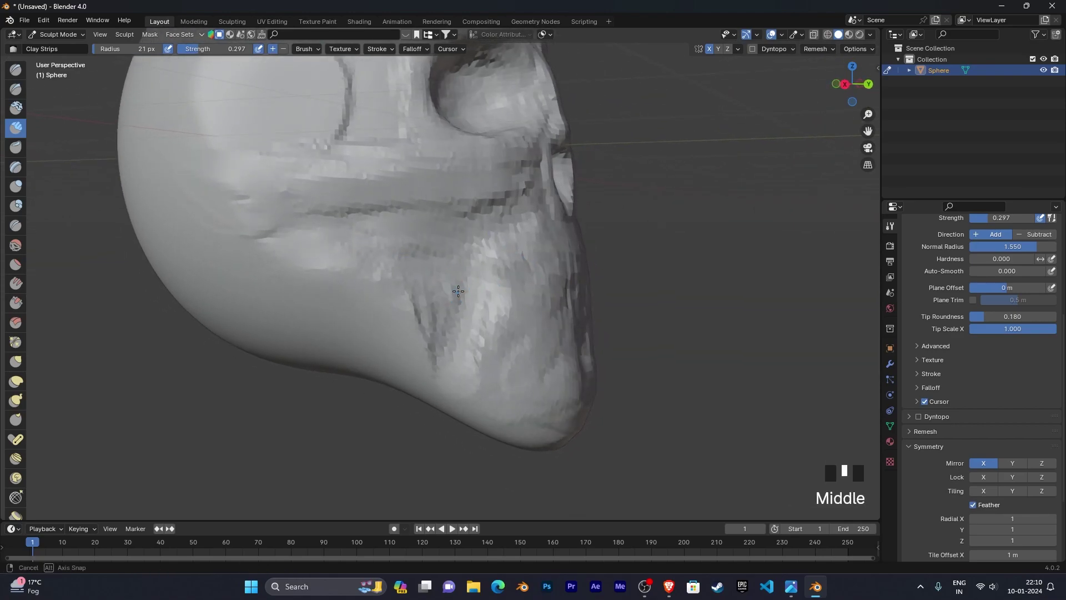
pyautogui.moveTo(457, 292); pyautogui.dragTo(498, 304, button='middle')
pyautogui.keyDown('ctrl'); pyautogui.moveTo(532, 254); pyautogui.dragTo(493, 277); pyautogui.keyUp('ctrl')
# Build up the forehead from the brow to the top of the skull with broad additive Clay Strips strokes
pyautogui.scroll(-3, 493, 277)
pyautogui.moveTo(483, 303)
pyautogui.mouseDown(button='middle')
pyautogui.moveTo(424, 303)
pyautogui.moveTo(446, 303)
pyautogui.moveTo(428, 326)
pyautogui.moveTo(476, 321)
pyautogui.moveTo(447, 389)
pyautogui.moveTo(461, 397)
pyautogui.moveTo(513, 348)
pyautogui.moveTo(453, 312)
pyautogui.mouseUp(button='middle')
pyautogui.moveTo(466, 302)
pyautogui.mouseDown()
pyautogui.moveTo(421, 295)
pyautogui.moveTo(445, 309)
pyautogui.moveTo(368, 315)
pyautogui.moveTo(440, 261)
pyautogui.mouseUp()
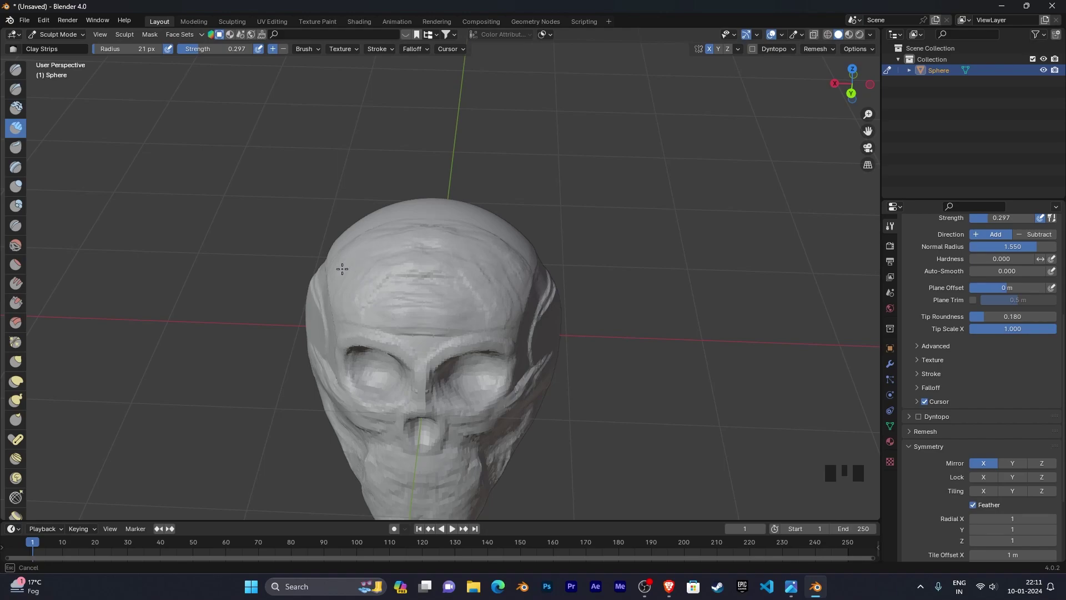
pyautogui.moveTo(399, 300); pyautogui.dragTo(417, 329)
pyautogui.moveTo(469, 261); pyautogui.dragTo(447, 303)
pyautogui.moveTo(494, 262); pyautogui.dragTo(341, 282)
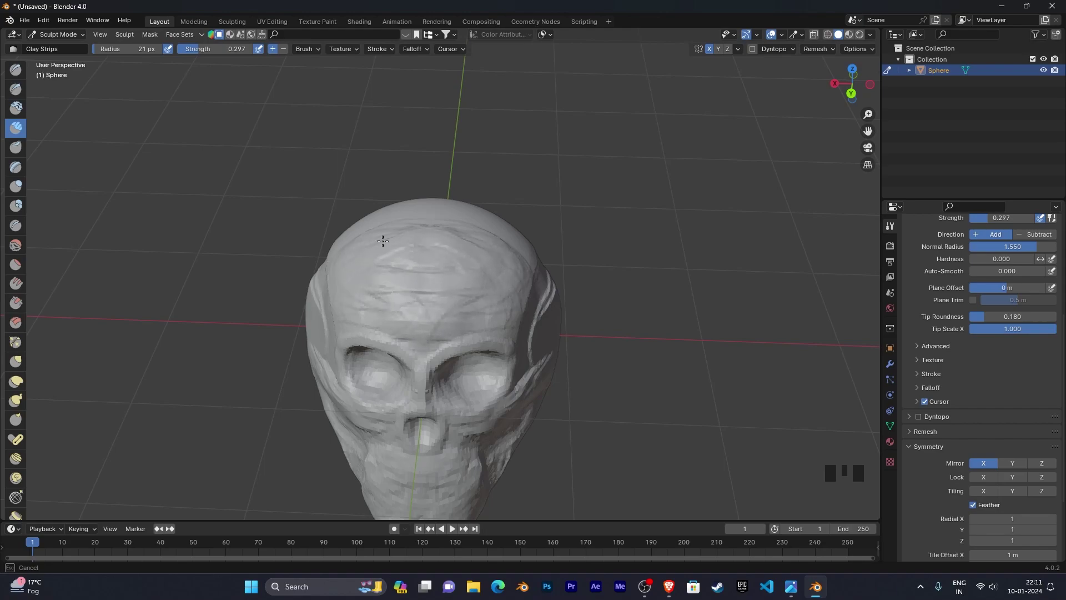
# Smooth the rough clay strokes across the forehead and upper cranium at strength 0.700
pyautogui.moveTo(505, 295); pyautogui.dragTo(459, 293, button='middle')
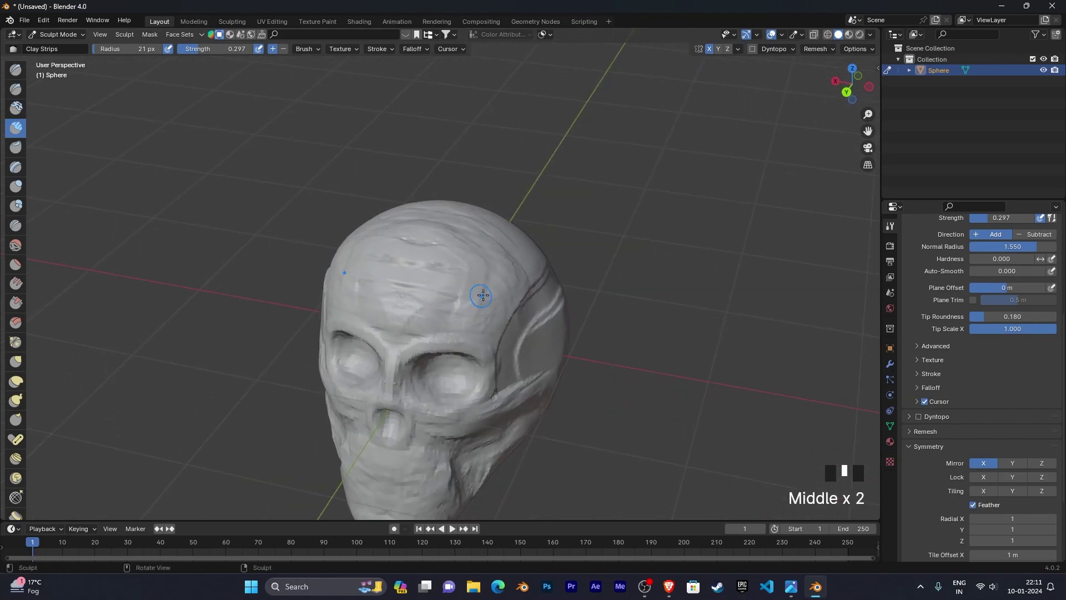
pyautogui.scroll(2, 500, 286)
pyautogui.moveTo(524, 278); pyautogui.dragTo(547, 276, button='middle')
pyautogui.keyDown('shift'); pyautogui.moveTo(521, 265); pyautogui.dragTo(518, 263); pyautogui.keyUp('shift')
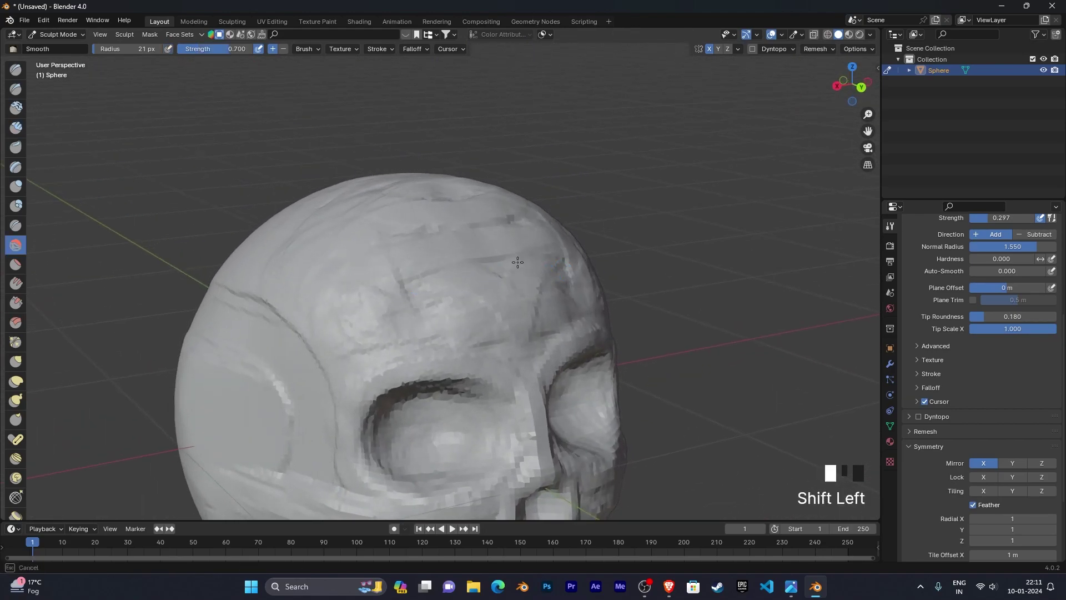
pyautogui.moveTo(370, 216)
pyautogui.keyDown('shift'); pyautogui.mouseDown()
pyautogui.moveTo(358, 273)
pyautogui.moveTo(370, 243)
pyautogui.mouseUp(); pyautogui.keyUp('shift')
# Choose the Grab brush, check the jaw outline in the front skull reference, and return to Blender
pyautogui.scroll(-3, 389, 289)
pyautogui.moveTo(548, 373)
pyautogui.mouseDown(button='middle')
pyautogui.moveTo(611, 364)
pyautogui.moveTo(579, 363)
pyautogui.mouseUp(button='middle')
pyautogui.moveTo(579, 363)
pyautogui.keyDown('shift'); pyautogui.mouseDown(button='middle')
pyautogui.moveTo(450, 239)
pyautogui.moveTo(543, 262)
pyautogui.moveTo(630, 247)
pyautogui.mouseUp(button='middle'); pyautogui.keyUp('shift')
pyautogui.scroll(2, 581, 239)
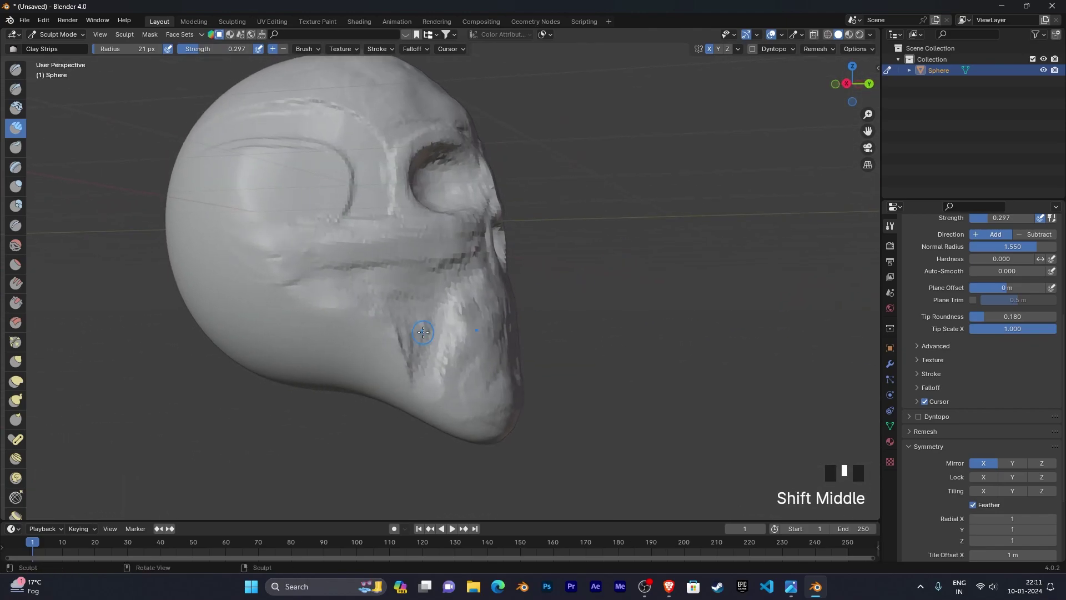
pyautogui.moveTo(483, 322); pyautogui.dragTo(385, 337, button='middle')
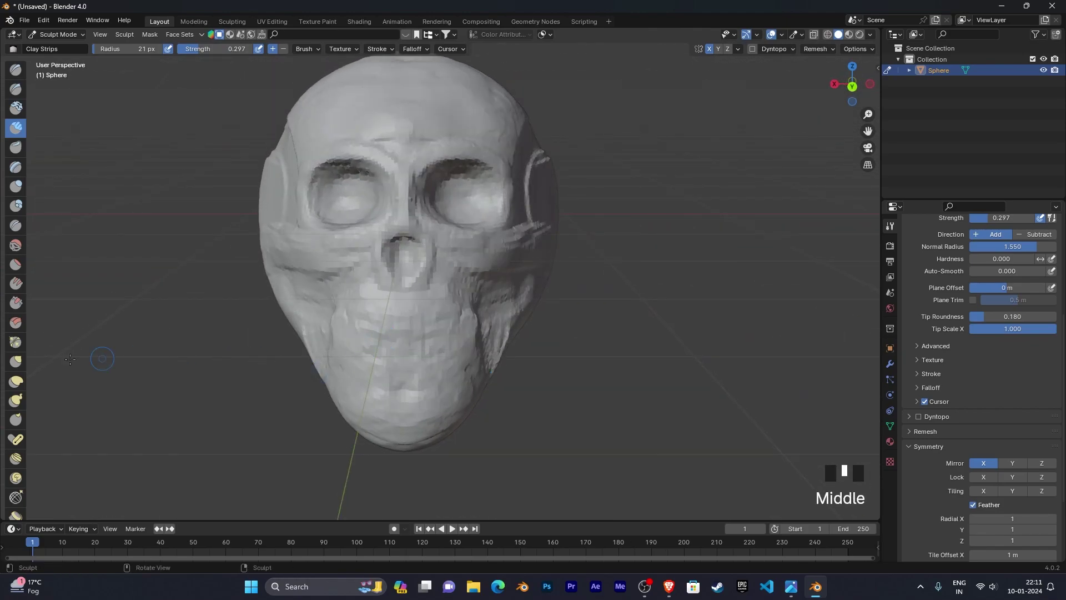
pyautogui.click(16, 362)
pyautogui.moveTo(288, 363)
pyautogui.mouseDown(button='middle')
pyautogui.moveTo(328, 363)
pyautogui.moveTo(295, 364)
pyautogui.mouseUp(button='middle')
pyautogui.click(792, 586)
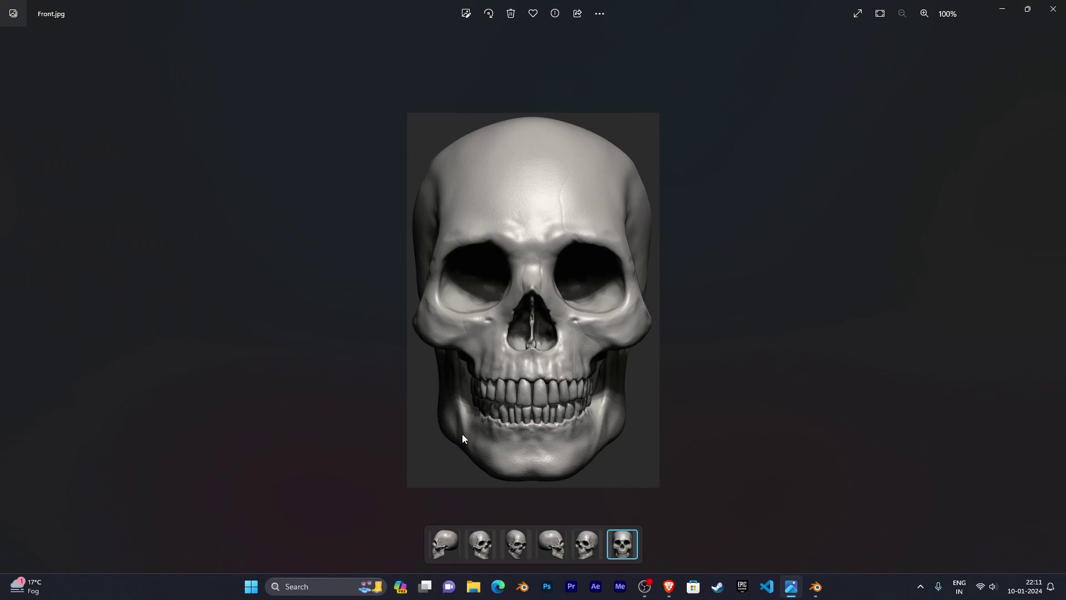
pyautogui.click(815, 587)
pyautogui.keyDown('shift'); pyautogui.moveTo(476, 472); pyautogui.dragTo(398, 362, button='middle'); pyautogui.keyUp('shift')
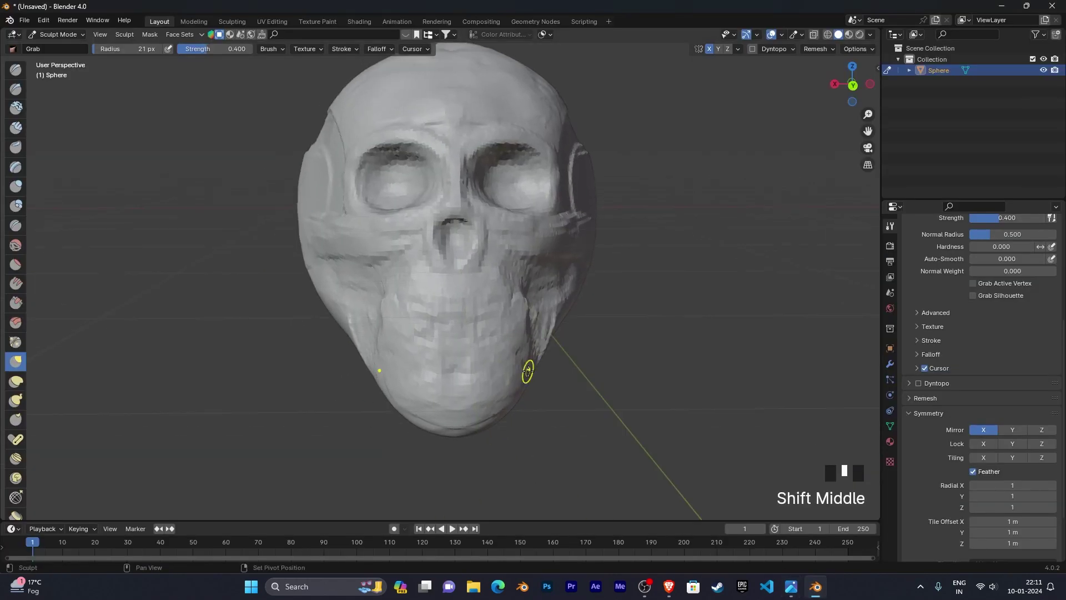
# Try pulling the jaw sides with a 76 px Grab brush, comparing with the front reference, and undo the pulls
pyautogui.press('f')
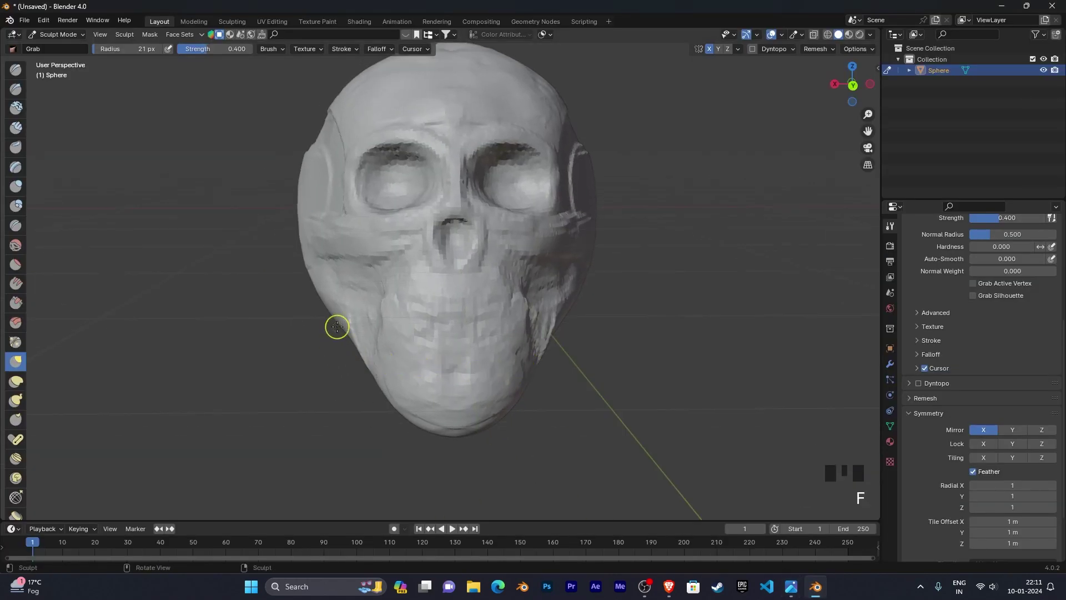
pyautogui.click(354, 338)
pyautogui.moveTo(356, 342)
pyautogui.mouseDown()
pyautogui.moveTo(333, 369)
pyautogui.moveTo(383, 378)
pyautogui.mouseUp()
pyautogui.hotkey('ctrl', 'z')
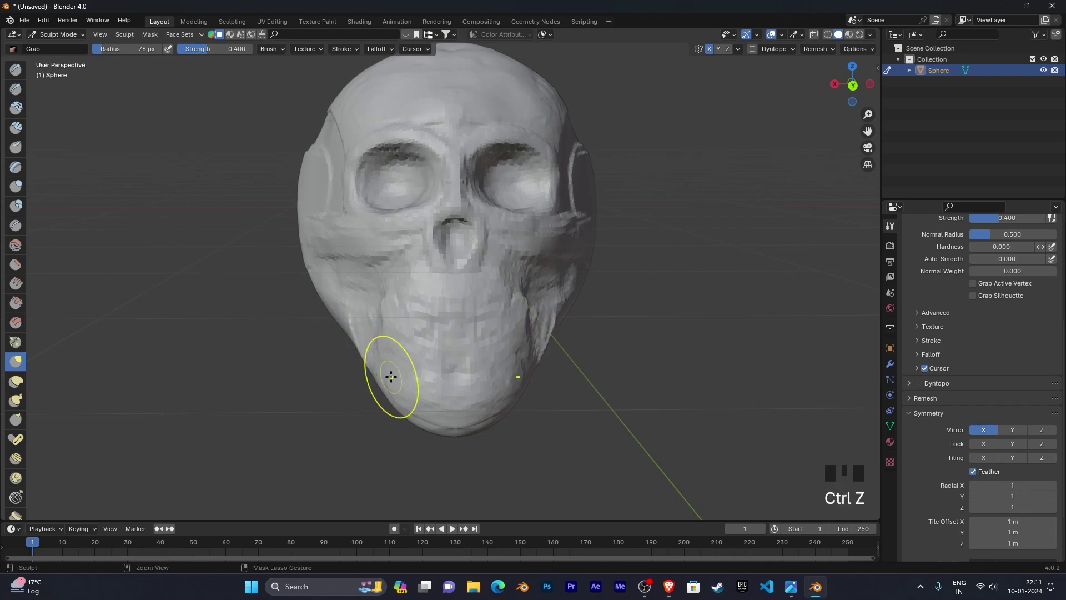
pyautogui.click(791, 587)
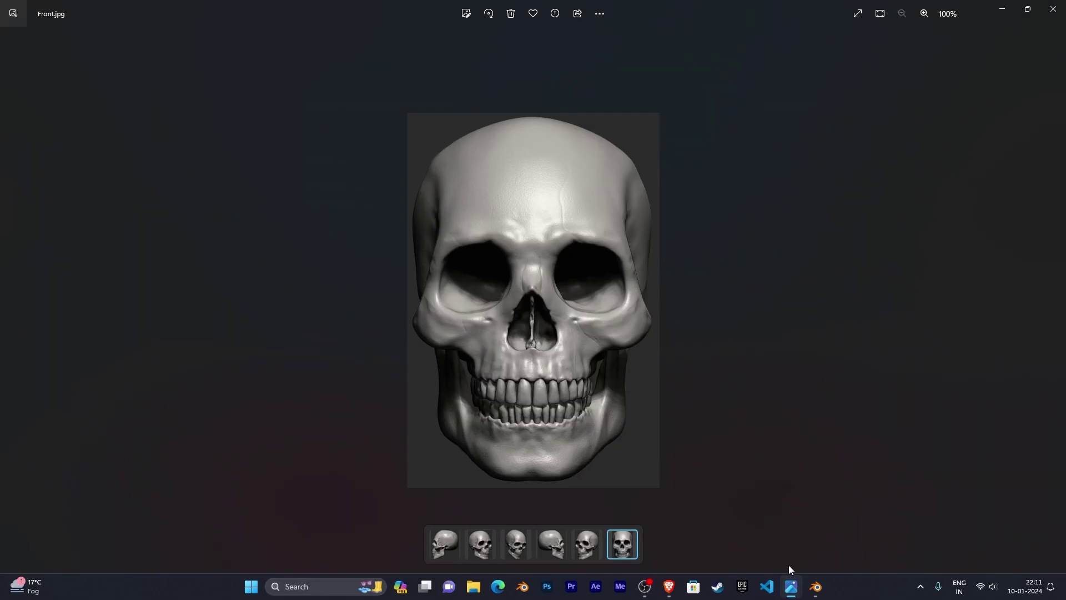
pyautogui.click(816, 587)
pyautogui.moveTo(345, 335); pyautogui.dragTo(310, 356)
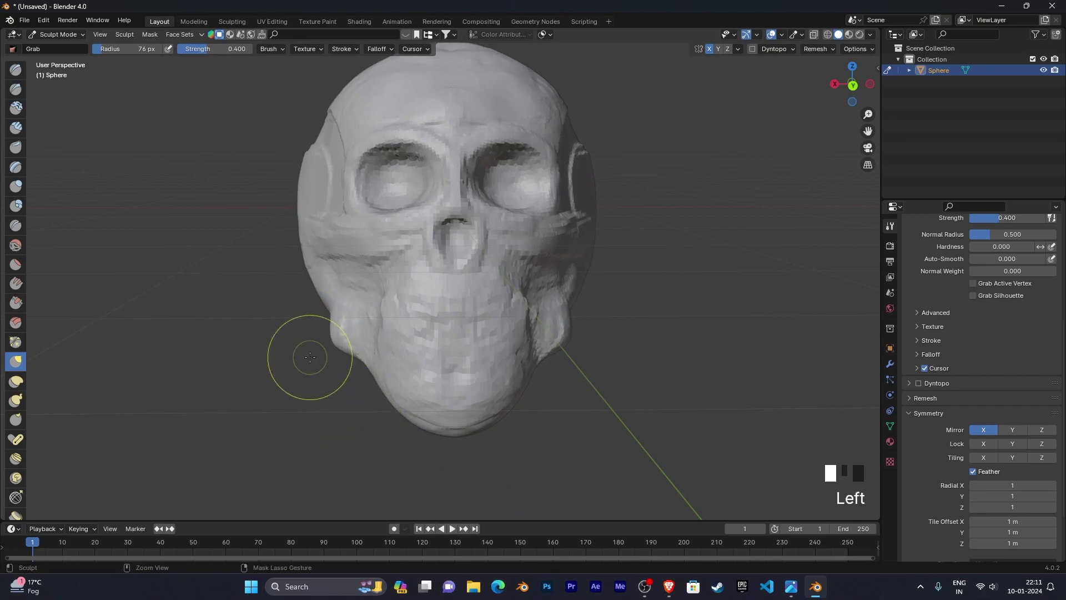
pyautogui.hotkey('ctrl', 'z')
# Set the Grab radius to 143 px, pull the jaw corners outward and down, and nudge the chin upward
pyautogui.press('f')
pyautogui.click(347, 373)
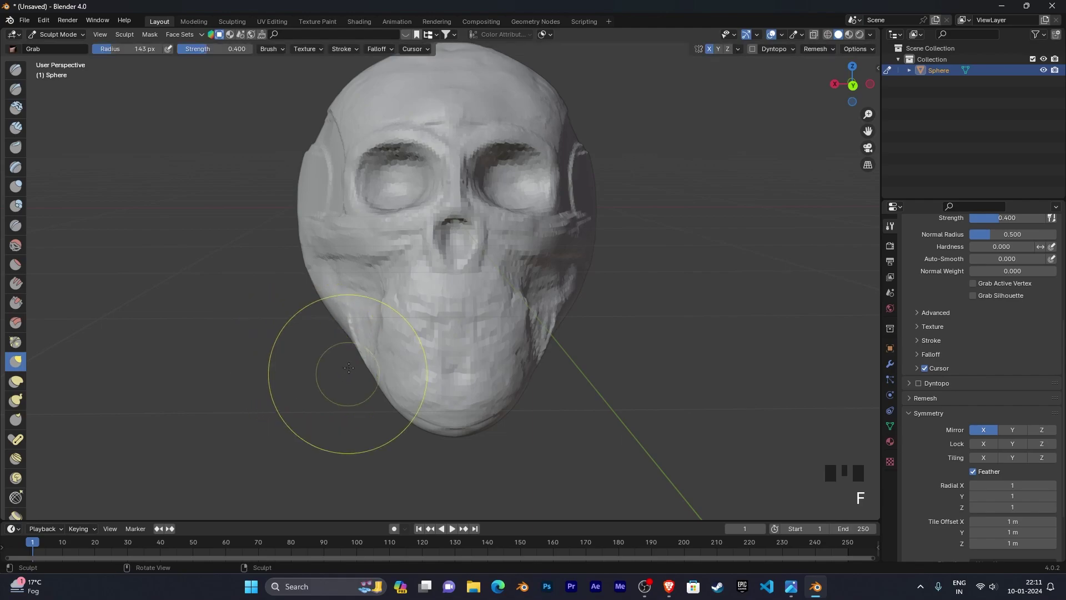
pyautogui.moveTo(344, 323); pyautogui.dragTo(307, 364)
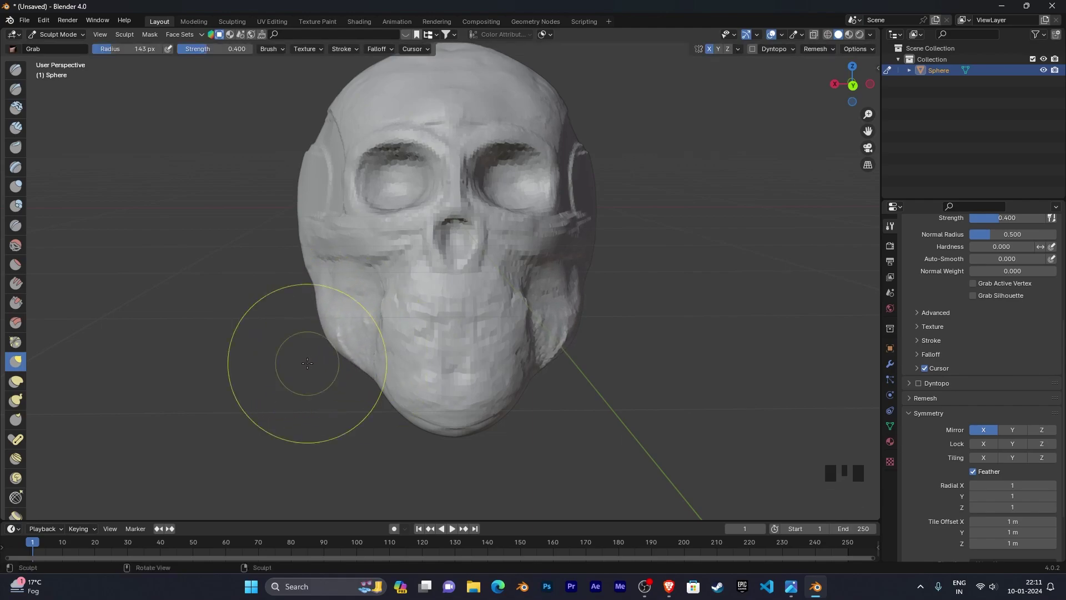
pyautogui.moveTo(463, 428)
pyautogui.mouseDown()
pyautogui.moveTo(461, 392)
pyautogui.moveTo(460, 410)
pyautogui.mouseUp()
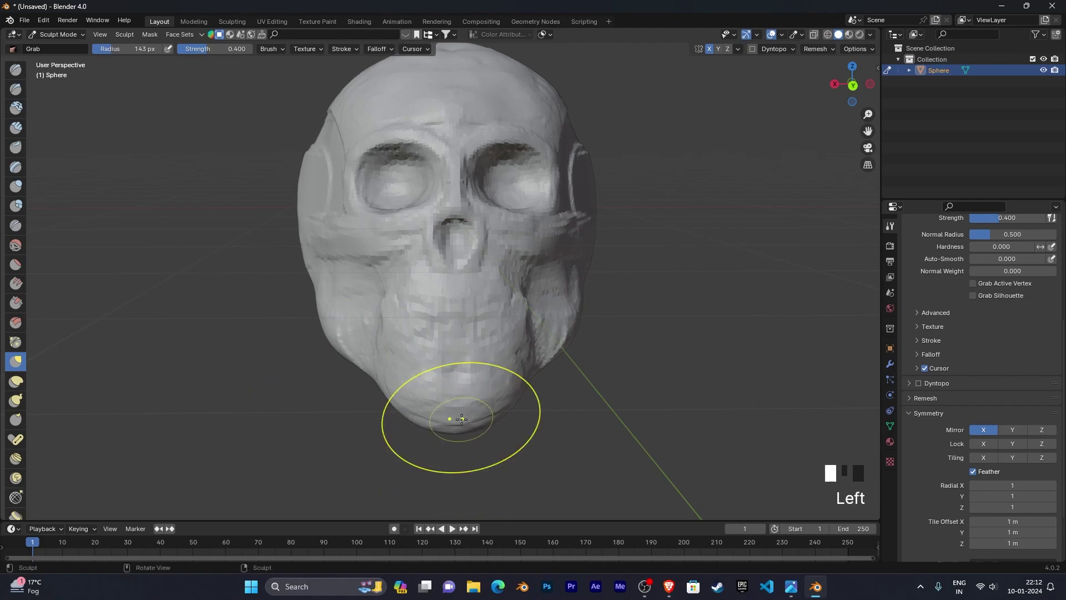
pyautogui.moveTo(325, 335); pyautogui.dragTo(325, 330)
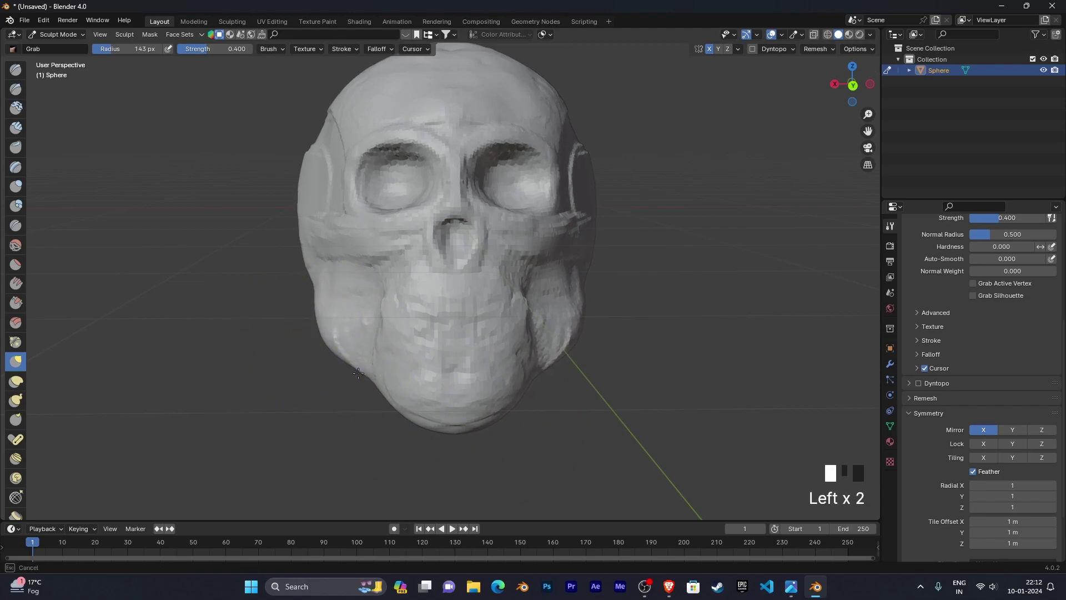
# Refine the lower jaw and chin outline with small Grab pulls, checking the shape from several angles
pyautogui.moveTo(505, 422)
pyautogui.mouseDown(button='middle')
pyautogui.moveTo(500, 440)
pyautogui.moveTo(480, 417)
pyautogui.moveTo(492, 416)
pyautogui.mouseUp(button='middle')
pyautogui.scroll(2, 480, 417)
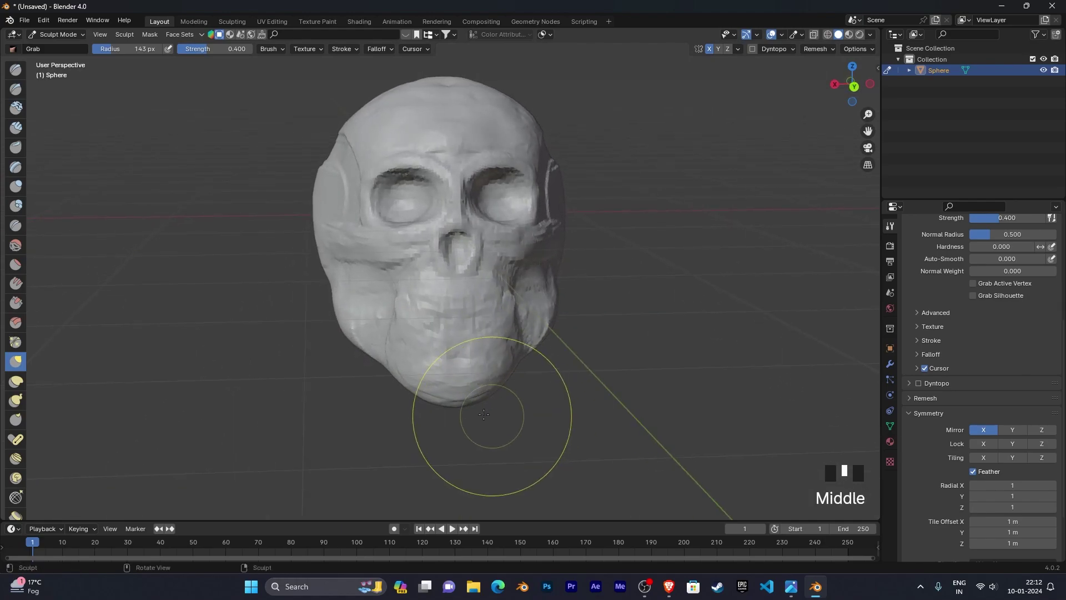
pyautogui.keyDown('shift'); pyautogui.moveTo(424, 372); pyautogui.dragTo(395, 376, button='middle'); pyautogui.keyUp('shift')
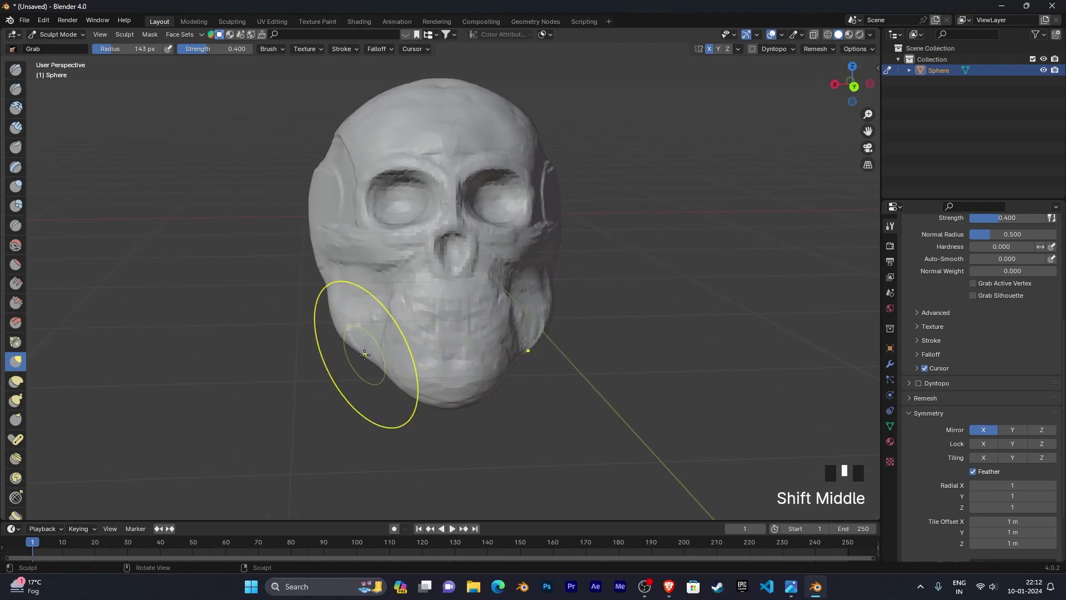
pyautogui.moveTo(364, 354); pyautogui.dragTo(365, 355)
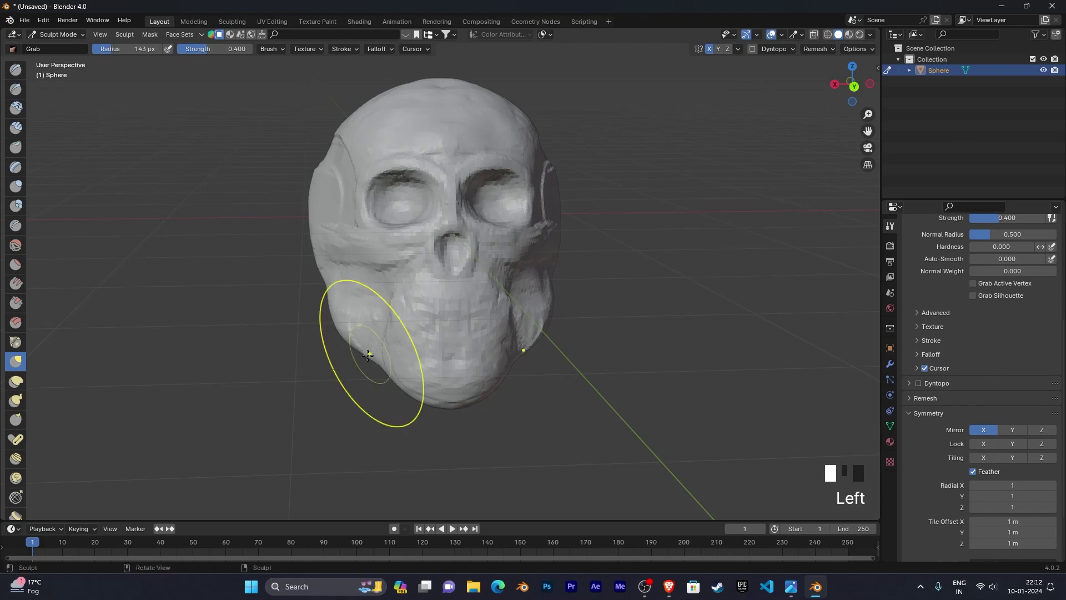
pyautogui.moveTo(369, 354); pyautogui.dragTo(477, 369, button='middle')
pyautogui.moveTo(448, 393); pyautogui.dragTo(450, 384)
pyautogui.moveTo(441, 404); pyautogui.dragTo(521, 394, button='middle')
pyautogui.moveTo(493, 392); pyautogui.dragTo(490, 384)
pyautogui.moveTo(511, 391); pyautogui.dragTo(457, 394, button='middle')
pyautogui.moveTo(456, 394); pyautogui.dragTo(478, 424, button='middle')
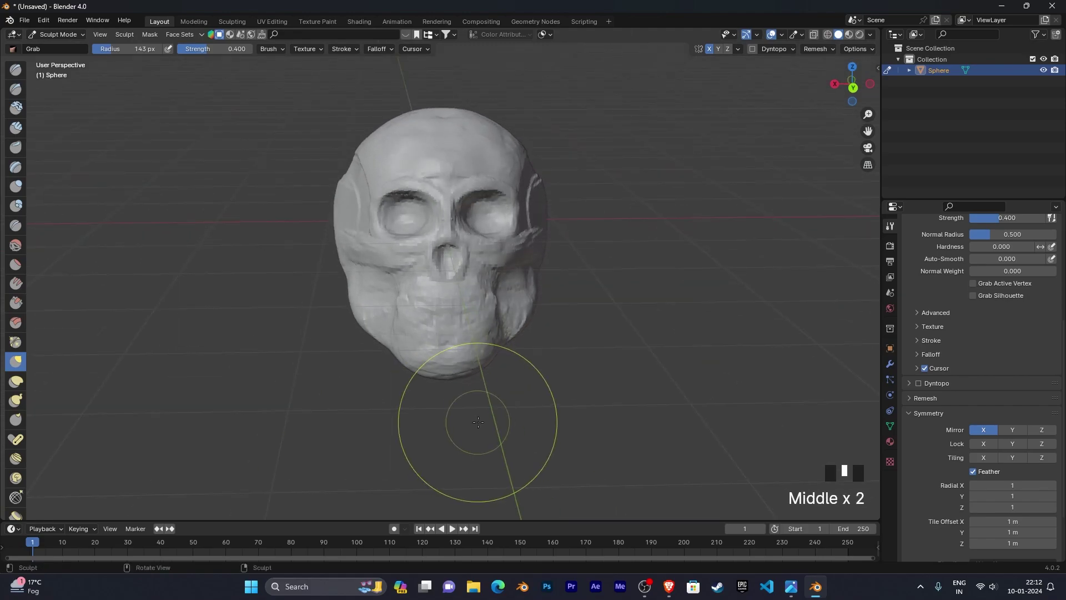
# Carve the groove beneath the cheekbone deeper with the Clay Strips brush at 25 px radius
pyautogui.scroll(2, 500, 424)
pyautogui.moveTo(569, 418); pyautogui.dragTo(617, 416, button='middle')
pyautogui.keyDown('shift'); pyautogui.moveTo(616, 415); pyautogui.dragTo(521, 388, button='middle'); pyautogui.keyUp('shift')
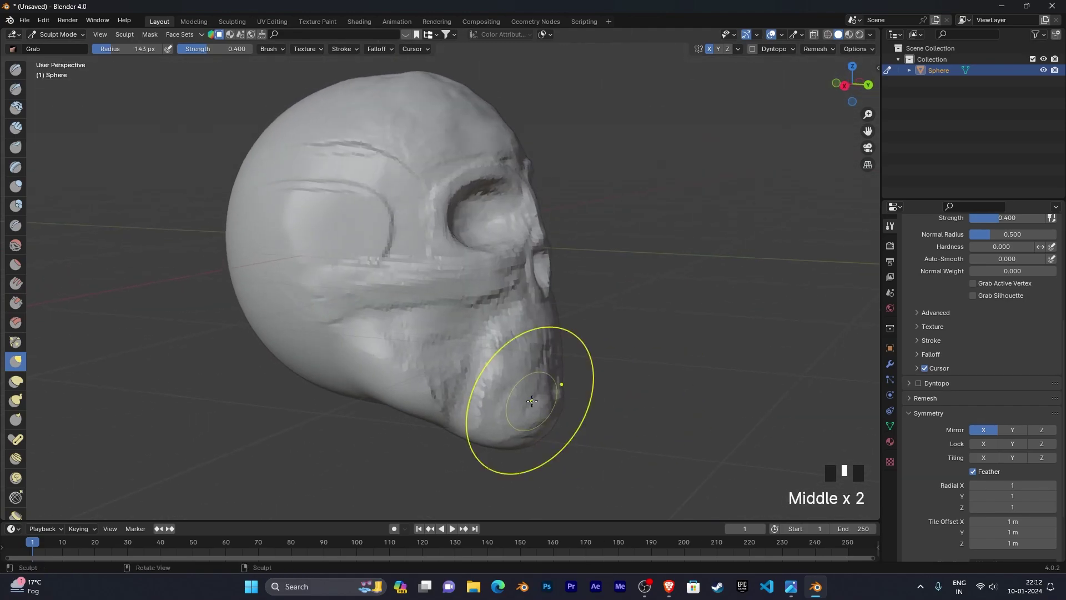
pyautogui.click(16, 127)
pyautogui.moveTo(548, 275); pyautogui.dragTo(493, 300, button='middle')
pyautogui.press('f')
pyautogui.click(479, 334)
pyautogui.press('f')
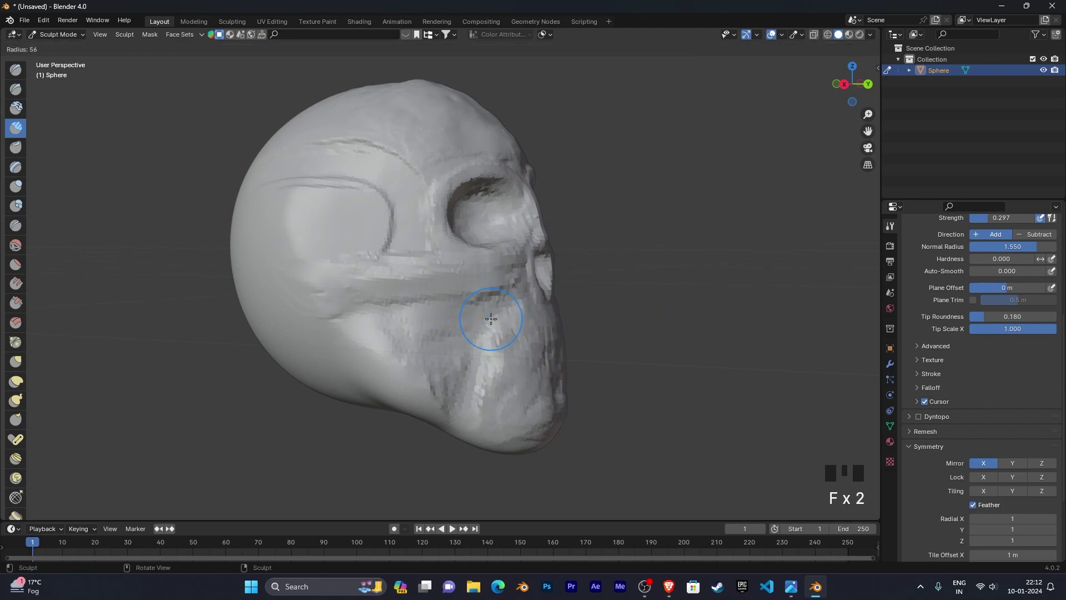
pyautogui.click(474, 312)
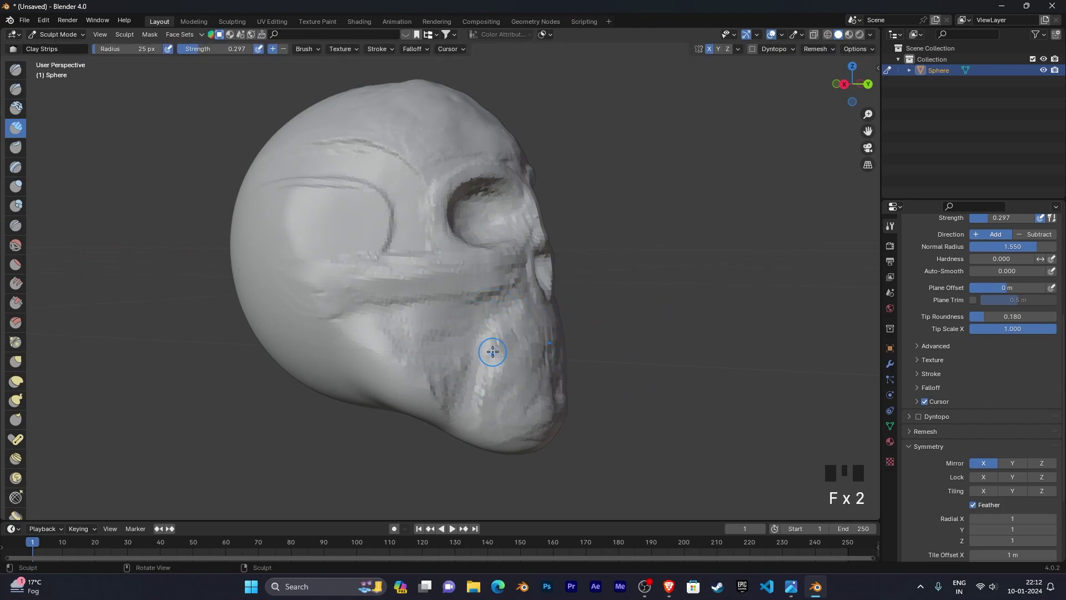
pyautogui.keyDown('ctrl'); pyautogui.moveTo(516, 298); pyautogui.dragTo(398, 316); pyautogui.keyUp('ctrl')
pyautogui.moveTo(480, 323)
pyautogui.mouseDown(button='middle')
pyautogui.moveTo(531, 325)
pyautogui.moveTo(478, 328)
pyautogui.mouseUp(button='middle')
pyautogui.keyDown('ctrl'); pyautogui.moveTo(479, 328); pyautogui.dragTo(465, 340); pyautogui.keyUp('ctrl')
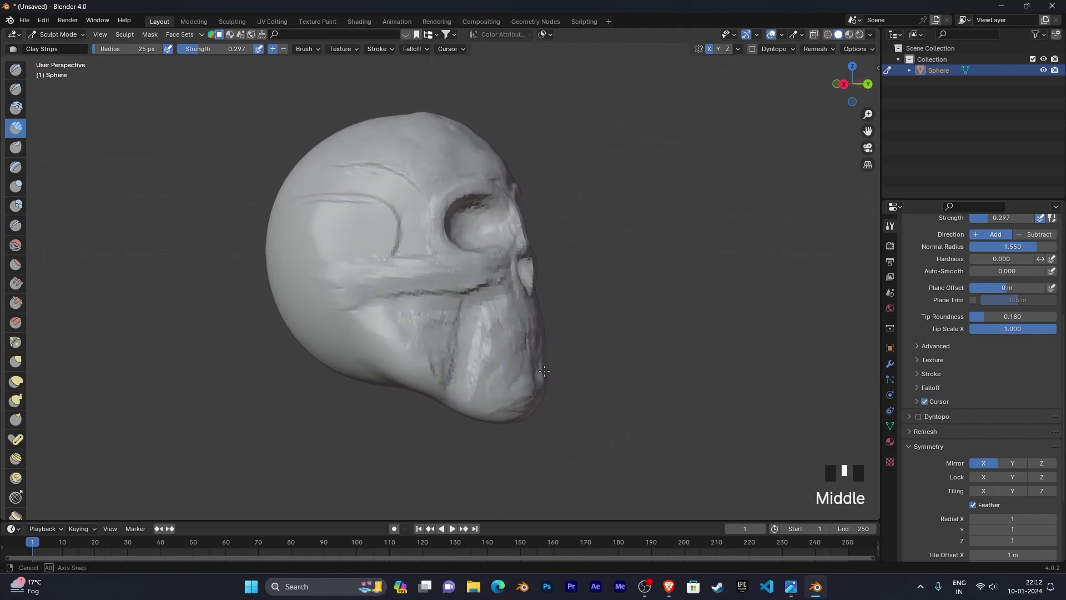
# Carve into the temple area on the side of the skull with subtractive Clay Strips strokes
pyautogui.moveTo(466, 383); pyautogui.dragTo(608, 371, button='middle')
pyautogui.moveTo(607, 371); pyautogui.dragTo(769, 350, button='middle')
pyautogui.scroll(2, 732, 385)
pyautogui.keyDown('shift'); pyautogui.moveTo(689, 333); pyautogui.dragTo(467, 318, button='middle'); pyautogui.keyUp('shift')
pyautogui.keyDown('ctrl'); pyautogui.moveTo(467, 294); pyautogui.dragTo(398, 294); pyautogui.keyUp('ctrl')
pyautogui.keyDown('ctrl'); pyautogui.moveTo(398, 293); pyautogui.dragTo(392, 296); pyautogui.keyUp('ctrl')
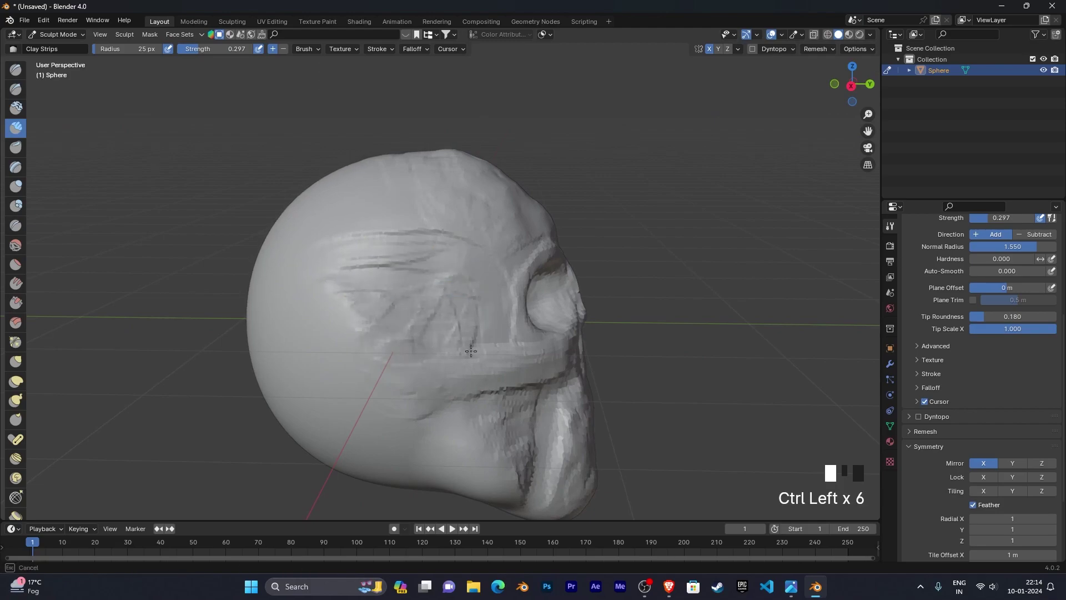
pyautogui.moveTo(358, 310)
pyautogui.mouseDown(button='middle')
pyautogui.moveTo(322, 347)
pyautogui.moveTo(417, 341)
pyautogui.mouseUp(button='middle')
pyautogui.keyDown('ctrl'); pyautogui.moveTo(350, 327); pyautogui.dragTo(342, 310); pyautogui.keyUp('ctrl')
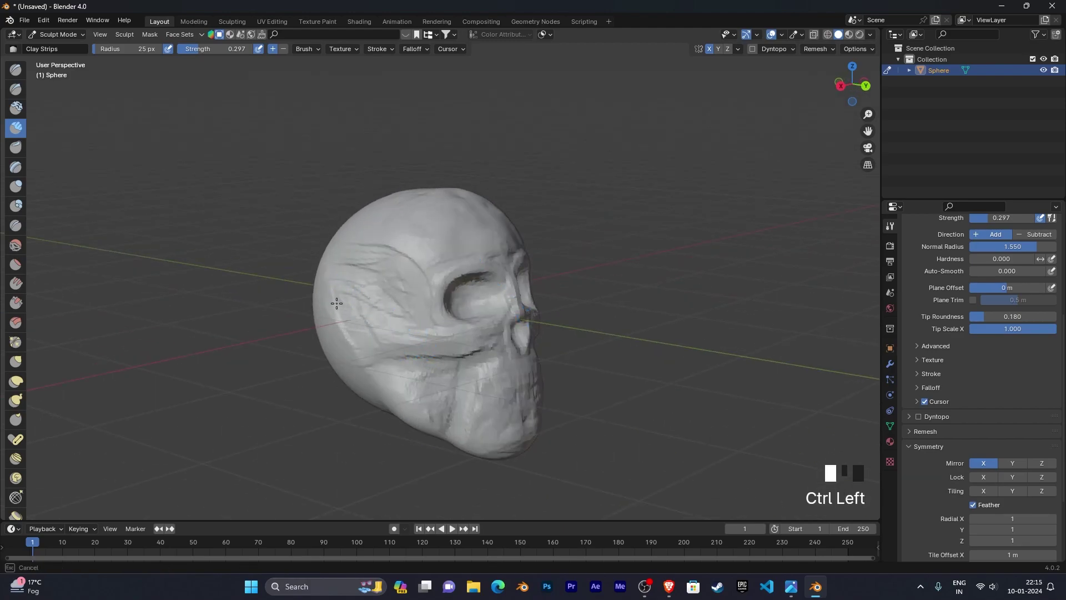
pyautogui.moveTo(384, 356)
pyautogui.keyDown('ctrl'); pyautogui.mouseDown()
pyautogui.moveTo(388, 317)
pyautogui.moveTo(405, 333)
pyautogui.mouseUp(); pyautogui.keyUp('ctrl')
# Smooth the carved temple and the side of the skull, undoing unwanted strokes and checking both sides
pyautogui.moveTo(405, 333)
pyautogui.mouseDown(button='middle')
pyautogui.moveTo(384, 361)
pyautogui.moveTo(416, 383)
pyautogui.moveTo(500, 377)
pyautogui.mouseUp(button='middle')
pyautogui.keyDown('shift'); pyautogui.moveTo(422, 319); pyautogui.dragTo(406, 276); pyautogui.keyUp('shift')
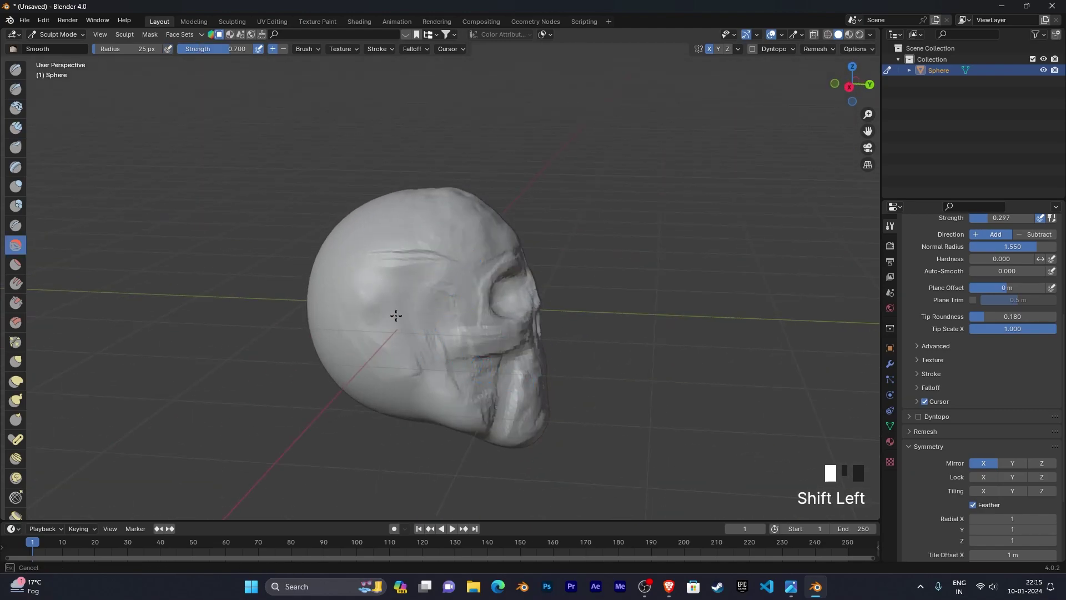
pyautogui.moveTo(427, 254)
pyautogui.keyDown('shift'); pyautogui.mouseDown()
pyautogui.moveTo(433, 260)
pyautogui.moveTo(370, 270)
pyautogui.moveTo(381, 287)
pyautogui.mouseUp(); pyautogui.keyUp('shift')
pyautogui.hotkey('ctrl', 'z')
pyautogui.hotkey('ctrl', 'z')
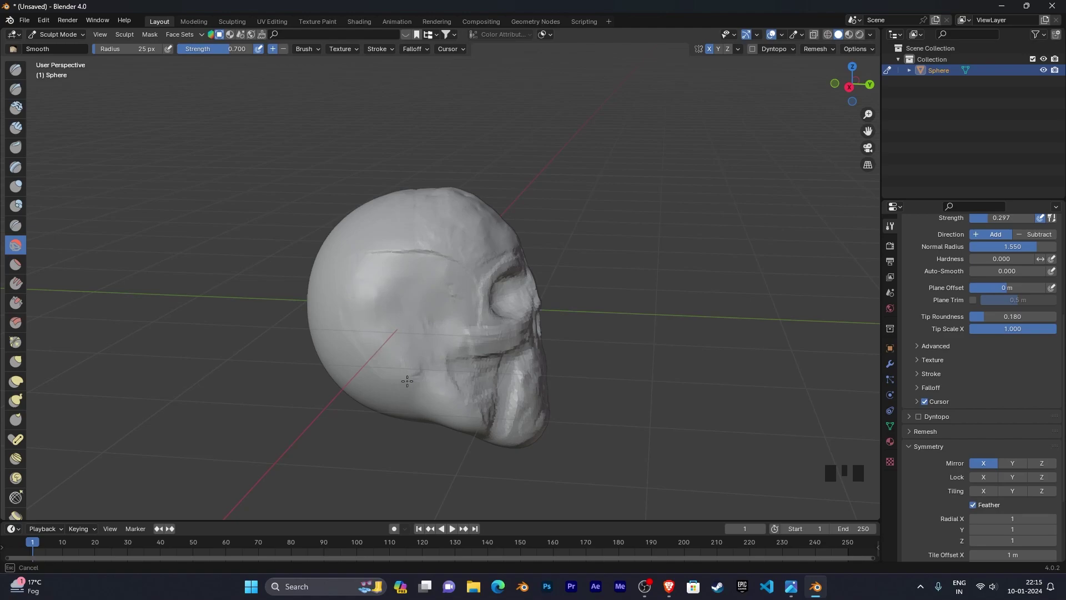
pyautogui.moveTo(402, 370)
pyautogui.keyDown('shift'); pyautogui.mouseDown()
pyautogui.moveTo(405, 289)
pyautogui.moveTo(424, 279)
pyautogui.mouseUp(); pyautogui.keyUp('shift')
pyautogui.moveTo(423, 278)
pyautogui.mouseDown(button='middle')
pyautogui.moveTo(352, 323)
pyautogui.moveTo(276, 307)
pyautogui.moveTo(284, 313)
pyautogui.mouseUp(button='middle')
pyautogui.moveTo(328, 344); pyautogui.dragTo(487, 316, button='middle')
pyautogui.scroll(-2, 314, 357)
pyautogui.scroll(2, 323, 333)
pyautogui.scroll(2, 459, 374)
pyautogui.scroll(3, 494, 351)
pyautogui.scroll(-2, 494, 351)
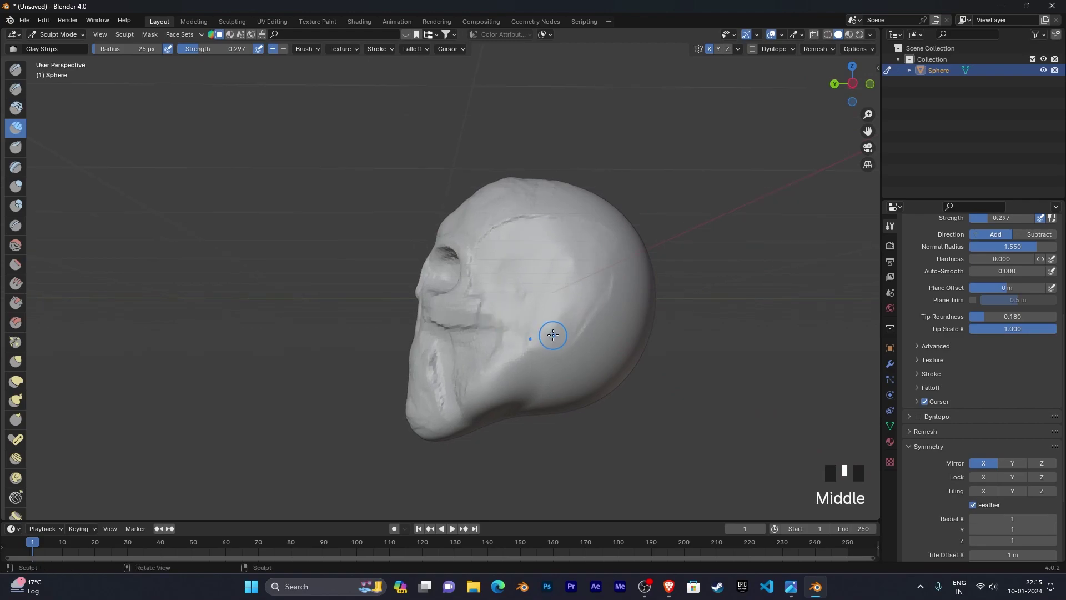
# View the nose in right orthographic view and compare its profile with the perspective and side skull references
pyautogui.press('KP_3')
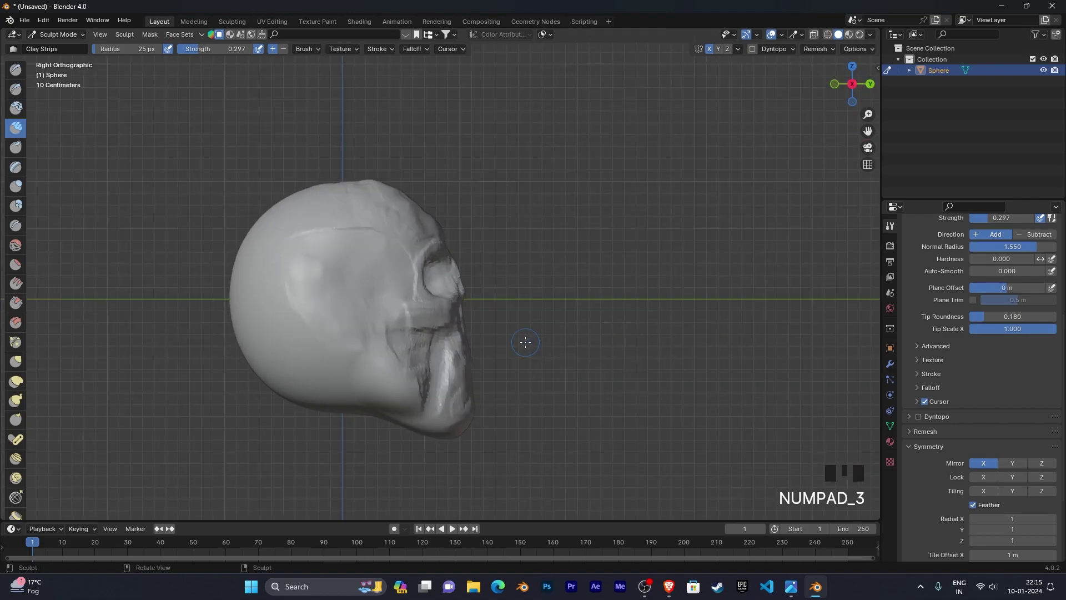
pyautogui.scroll(4, 526, 342)
pyautogui.keyDown('shift'); pyautogui.scroll(1, 525, 342); pyautogui.keyUp('shift')
pyautogui.scroll(3, 526, 342)
pyautogui.keyDown('shift'); pyautogui.moveTo(467, 364); pyautogui.dragTo(546, 333, button='middle'); pyautogui.keyUp('shift')
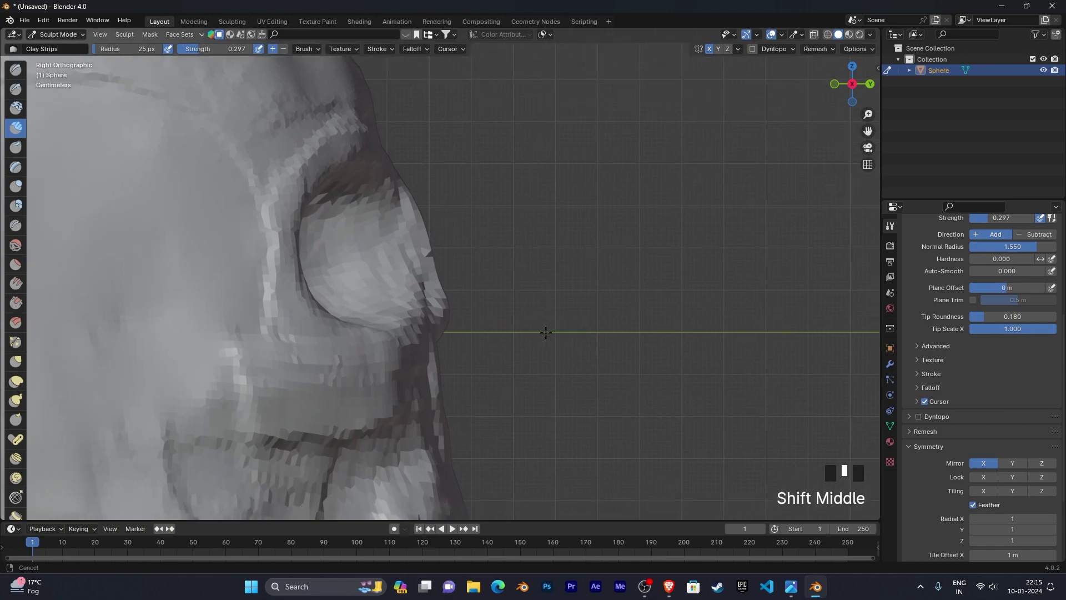
pyautogui.click(793, 590)
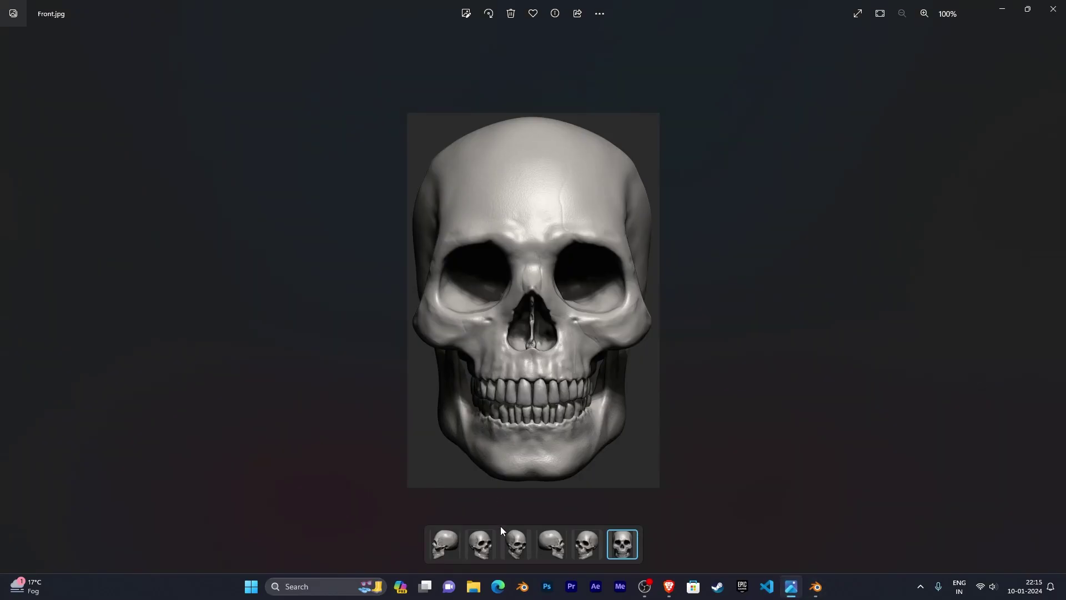
pyautogui.click(588, 546)
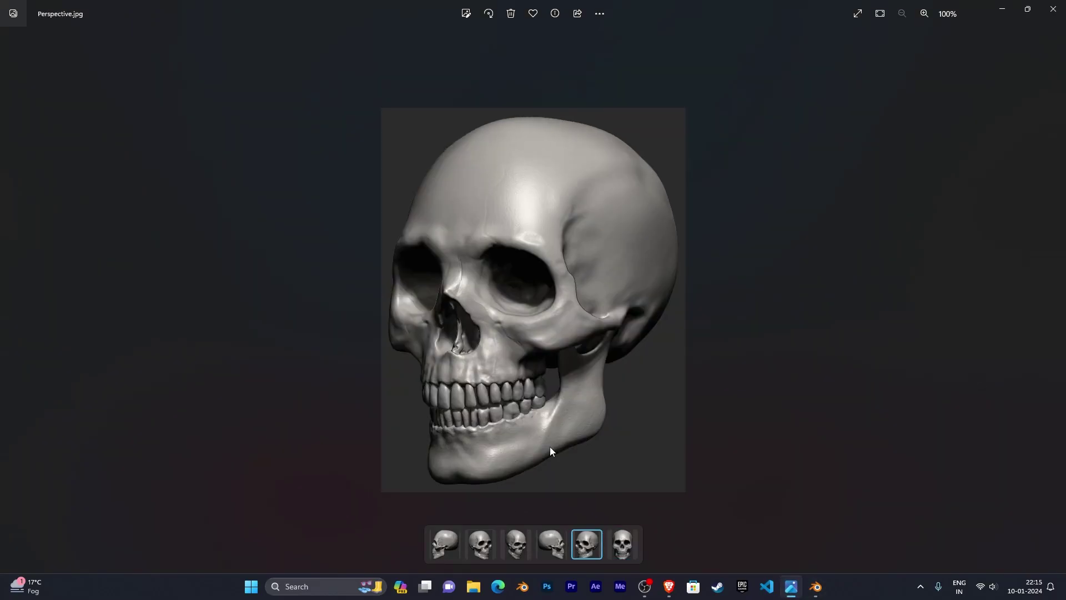
pyautogui.click(545, 553)
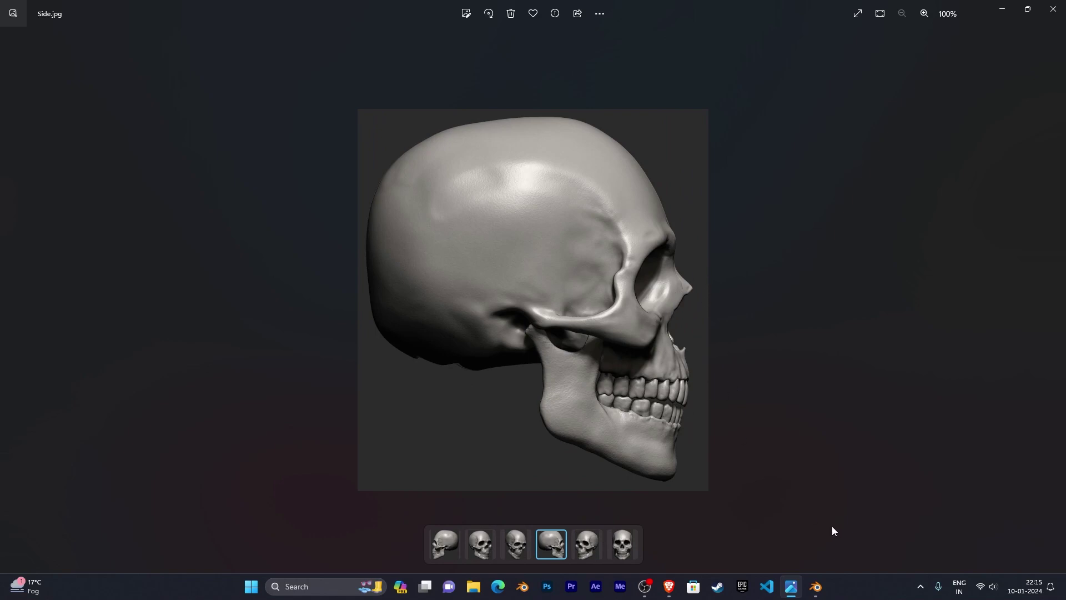
pyautogui.click(816, 588)
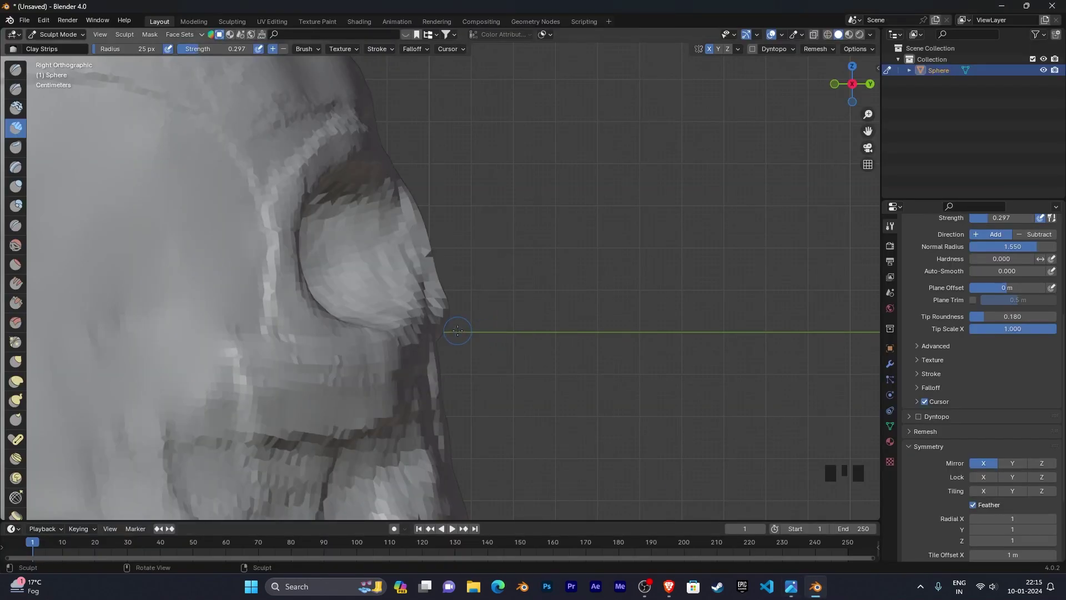
# Pull the nose bridge forward into a pointed tip using the Grab brush at 224 px radius
pyautogui.press('f')
pyautogui.click(333, 334)
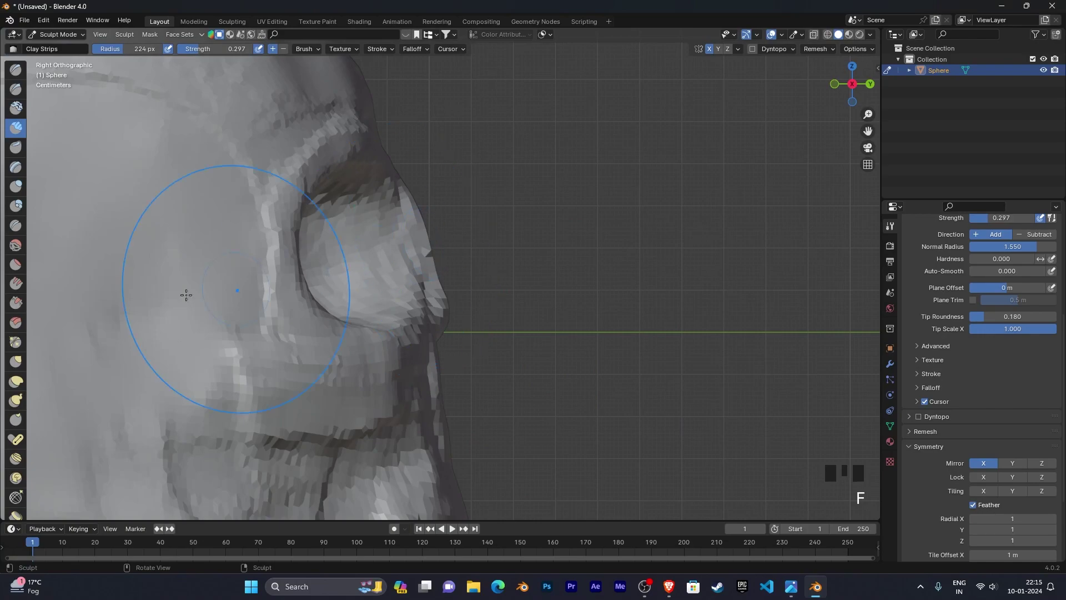
pyautogui.click(15, 362)
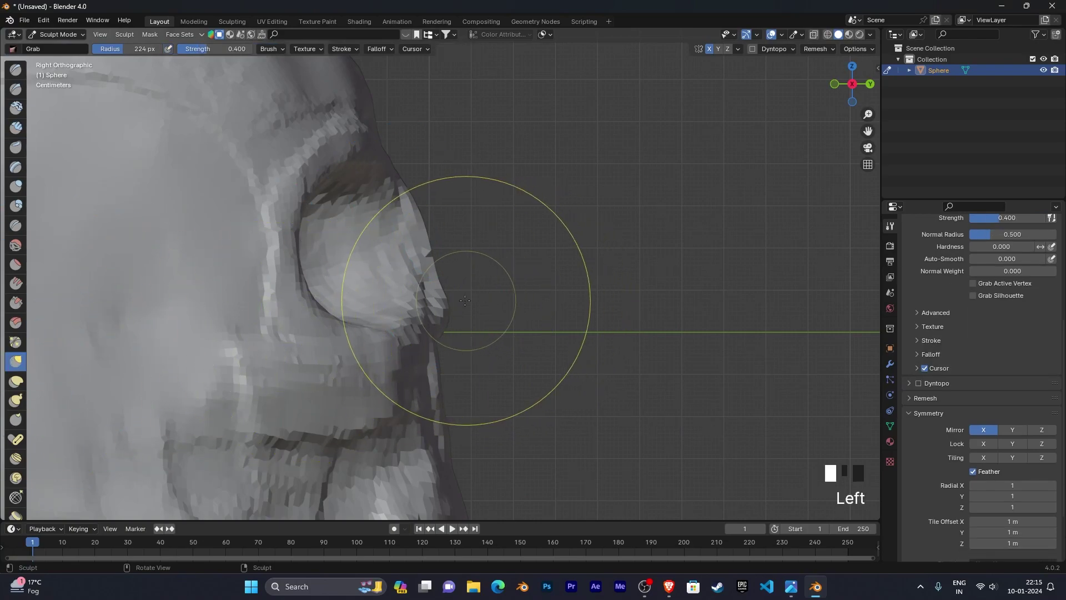
pyautogui.moveTo(448, 304); pyautogui.dragTo(482, 297)
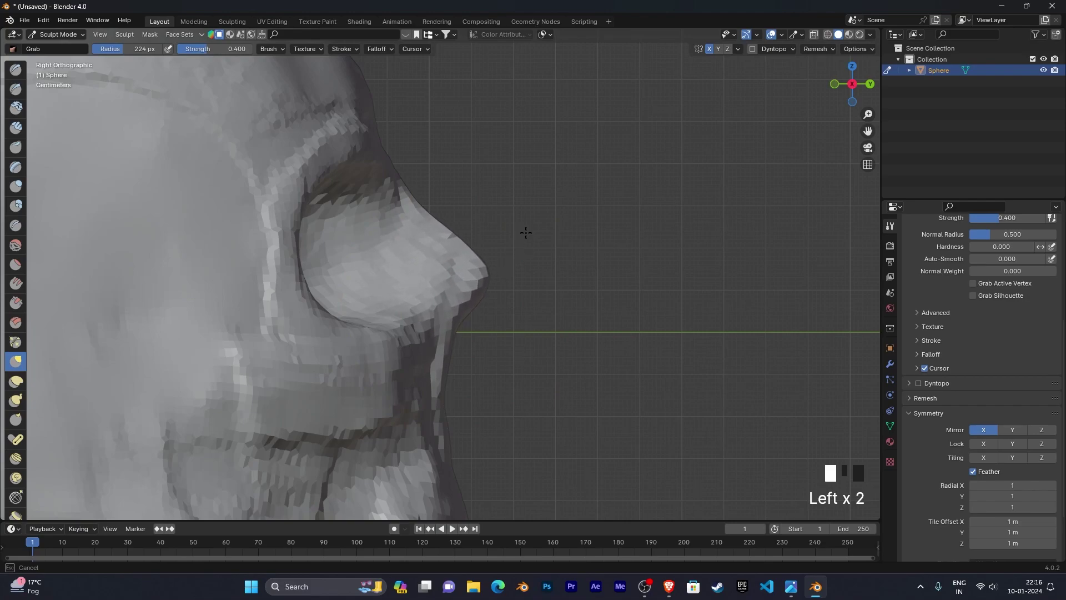
# Refine the shape of the nose tip with small Grab pulls from the front and side
pyautogui.scroll(-4, 576, 317)
pyautogui.moveTo(576, 317)
pyautogui.mouseDown(button='middle')
pyautogui.moveTo(386, 307)
pyautogui.moveTo(445, 291)
pyautogui.mouseUp(button='middle')
pyautogui.scroll(4, 386, 307)
pyautogui.moveTo(480, 292); pyautogui.dragTo(474, 286)
pyautogui.moveTo(474, 287); pyautogui.dragTo(424, 261, button='middle')
pyautogui.moveTo(424, 262); pyautogui.dragTo(423, 284)
pyautogui.scroll(-2, 433, 295)
pyautogui.moveTo(444, 303)
pyautogui.mouseDown(button='middle')
pyautogui.moveTo(404, 302)
pyautogui.moveTo(428, 326)
pyautogui.moveTo(590, 326)
pyautogui.moveTo(561, 250)
pyautogui.mouseUp(button='middle')
pyautogui.scroll(1, 511, 333)
pyautogui.scroll(3, 591, 326)
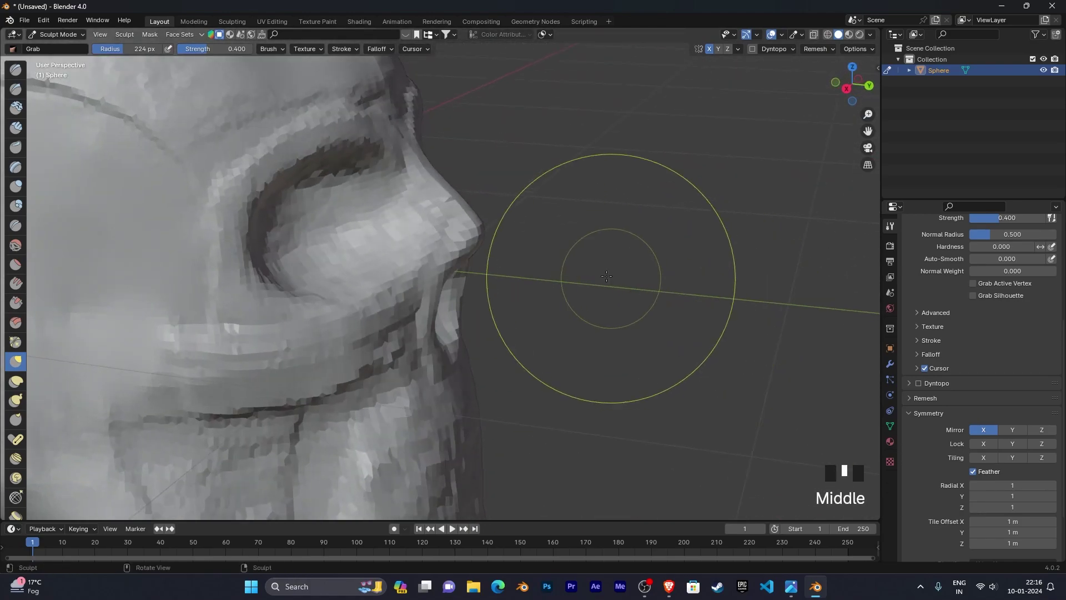
pyautogui.moveTo(483, 228); pyautogui.dragTo(472, 230)
# Examine the reshaped nose and the overall face from several angles and distances
pyautogui.moveTo(472, 230)
pyautogui.mouseDown(button='middle')
pyautogui.moveTo(516, 222)
pyautogui.moveTo(496, 230)
pyautogui.mouseUp(button='middle')
pyautogui.scroll(-2, 515, 222)
pyautogui.scroll(-3, 516, 222)
pyautogui.scroll(-2, 468, 234)
pyautogui.moveTo(569, 243); pyautogui.dragTo(411, 236, button='middle')
pyautogui.keyDown('shift'); pyautogui.moveTo(411, 236); pyautogui.dragTo(561, 300, button='middle'); pyautogui.keyUp('shift')
pyautogui.scroll(1, 489, 256)
pyautogui.scroll(-2, 569, 248)
pyautogui.scroll(1, 586, 239)
pyautogui.moveTo(560, 300); pyautogui.dragTo(496, 267, button='middle')
# Set the Clay Strips strength to 0.170, try carving around the nose opening, and undo the last stroke
pyautogui.click(16, 128)
pyautogui.scroll(2, 378, 274)
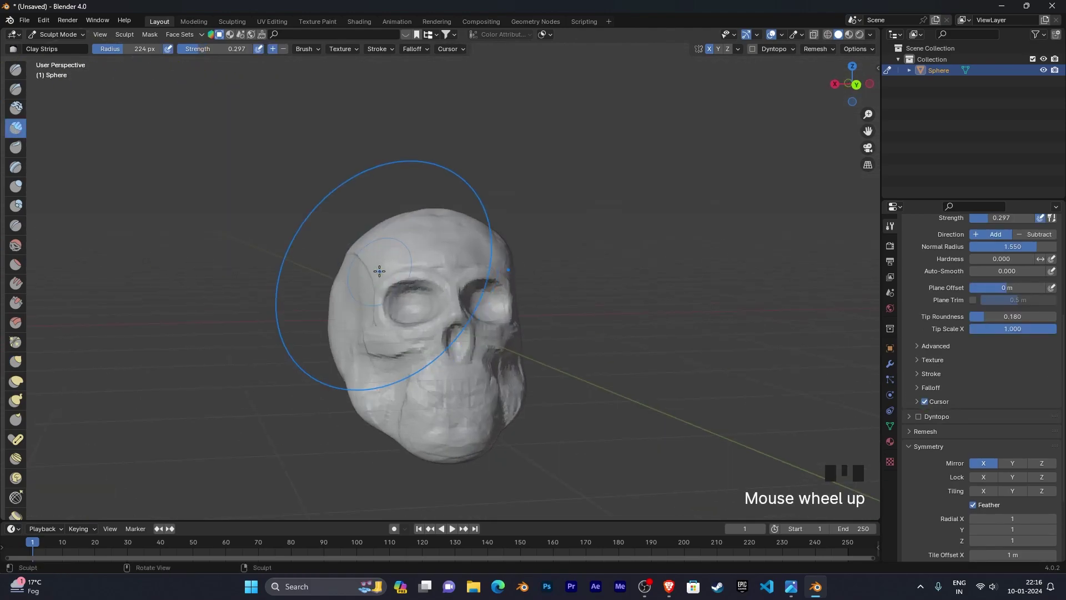
pyautogui.moveTo(549, 302); pyautogui.dragTo(472, 286, button='middle')
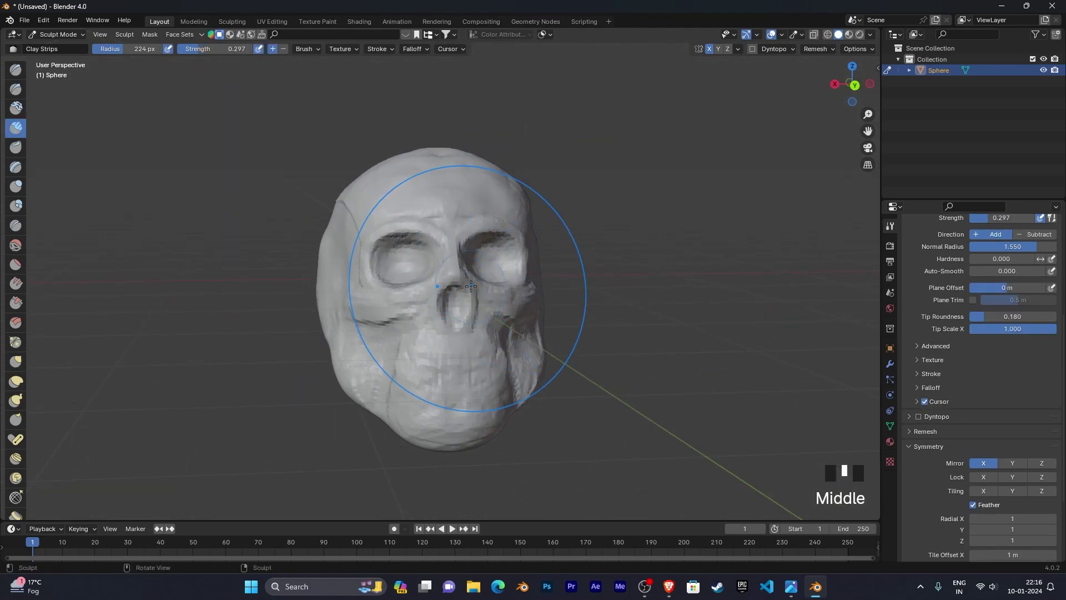
pyautogui.hotkey('shift', 'f')
pyautogui.click(460, 282)
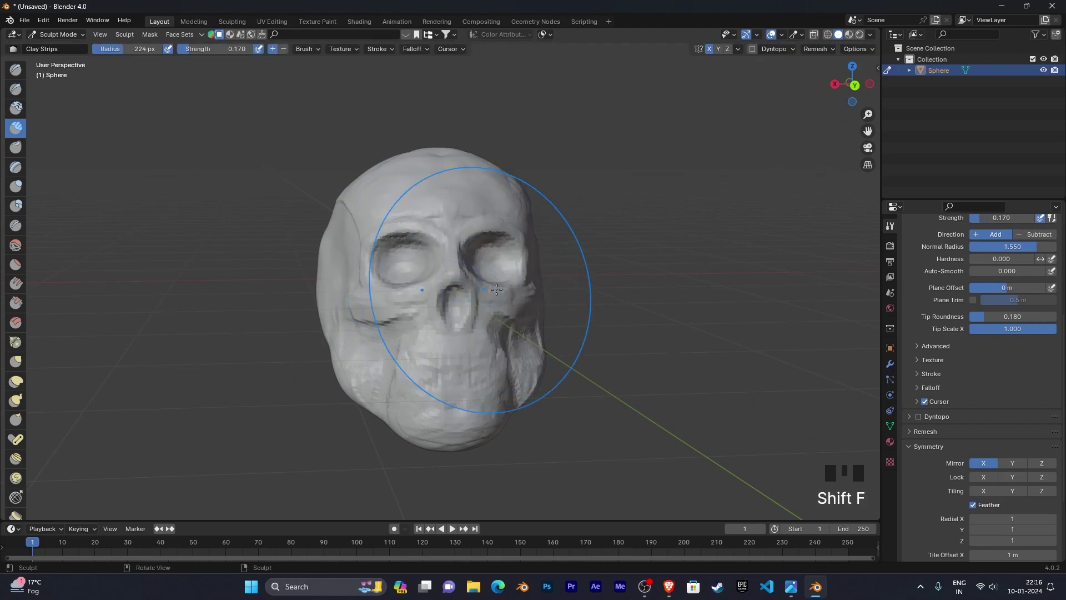
pyautogui.keyDown('ctrl'); pyautogui.click(443, 332); pyautogui.keyUp('ctrl')
pyautogui.keyDown('ctrl'); pyautogui.moveTo(453, 284); pyautogui.dragTo(469, 300); pyautogui.keyUp('ctrl')
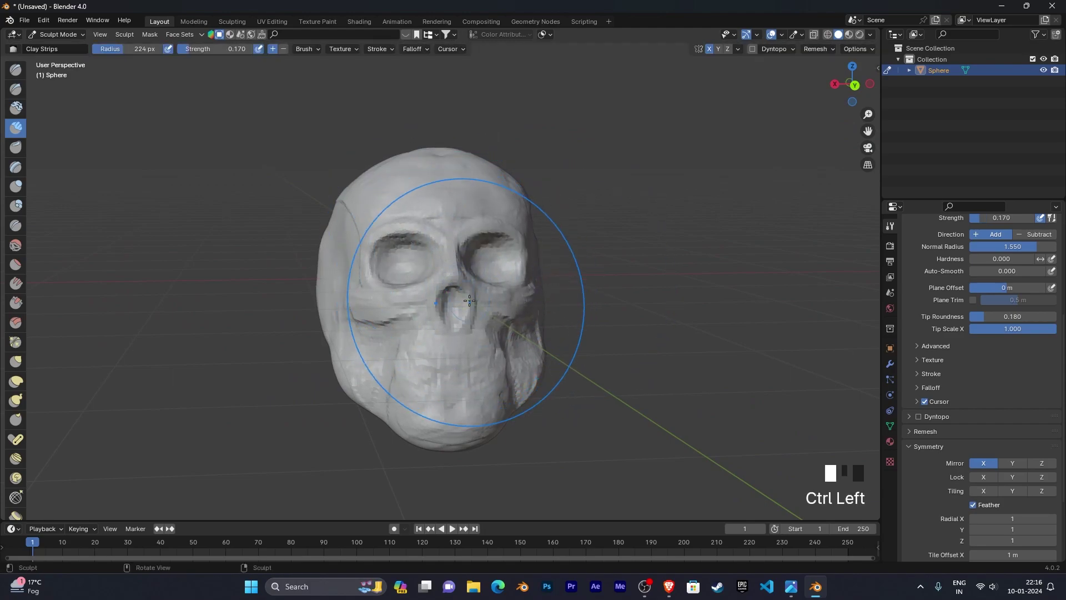
pyautogui.hotkey('ctrl', 'z')
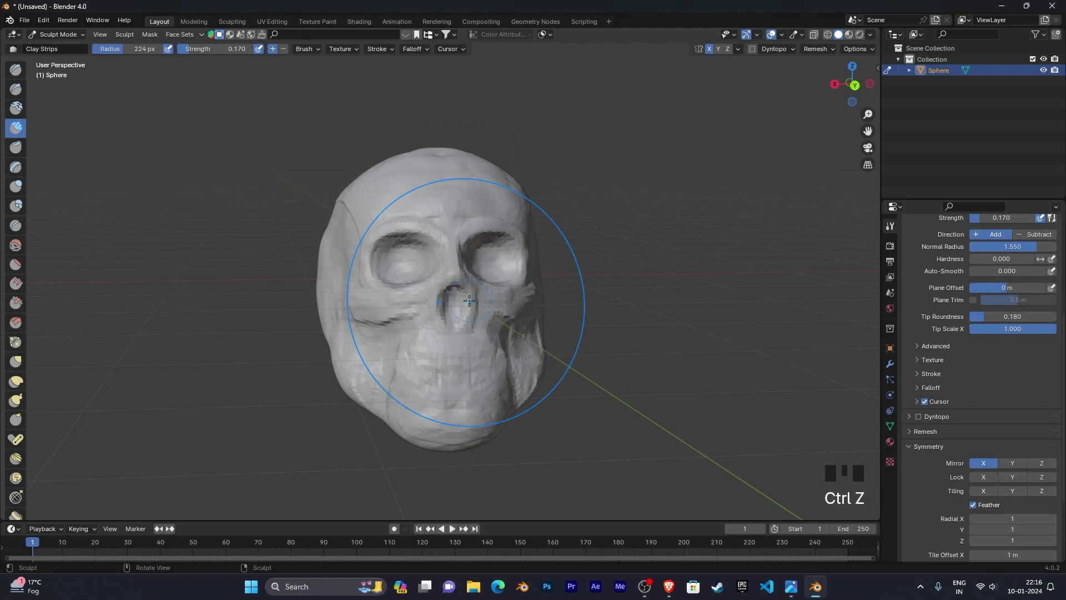
# Try smoothing the whole face with the 224 px brush, and undo the smoothing
pyautogui.moveTo(624, 298); pyautogui.dragTo(646, 290, button='middle')
pyautogui.moveTo(645, 290); pyautogui.dragTo(587, 316, button='middle')
pyautogui.scroll(-1, 608, 311)
pyautogui.keyDown('shift'); pyautogui.moveTo(440, 241); pyautogui.dragTo(433, 314); pyautogui.keyUp('shift')
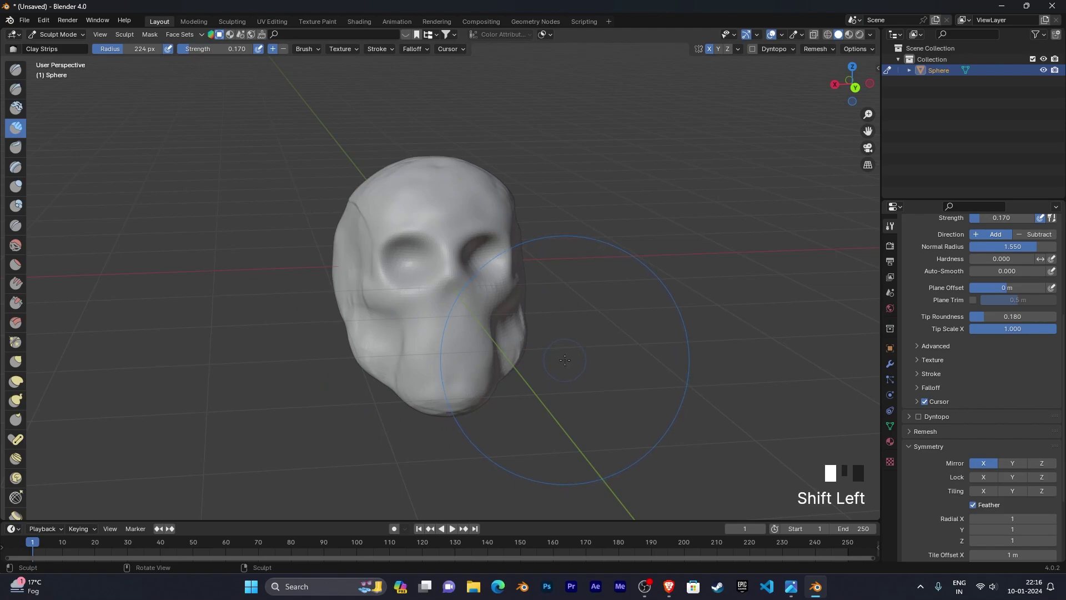
pyautogui.hotkey('ctrl', 'z')
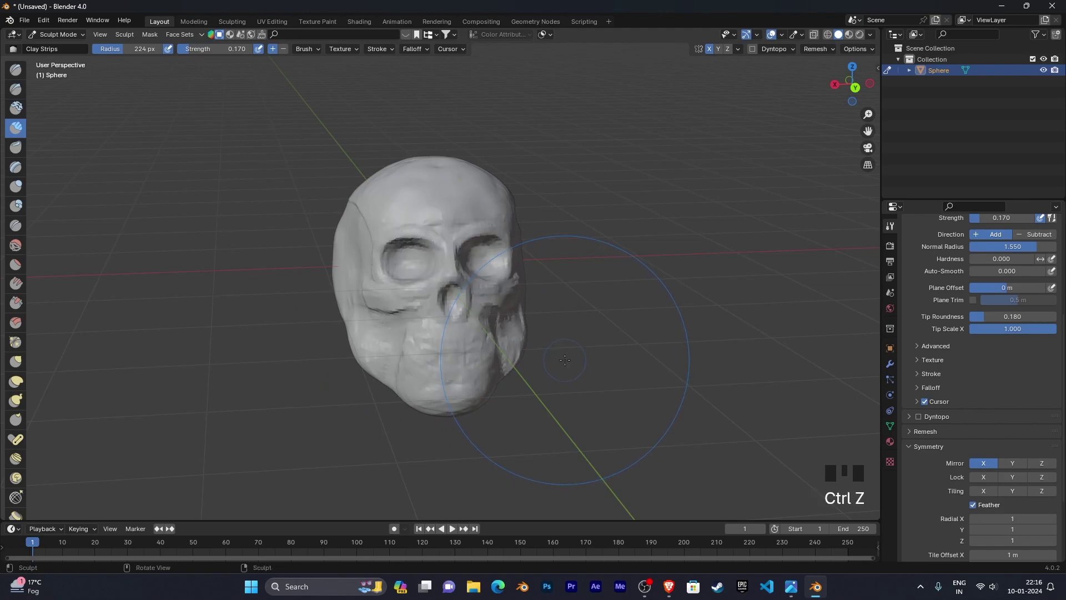
# Choose the Smooth brush, set its strength to 0.200, and soften the eye sockets, cheekbones and jaw
pyautogui.click(19, 248)
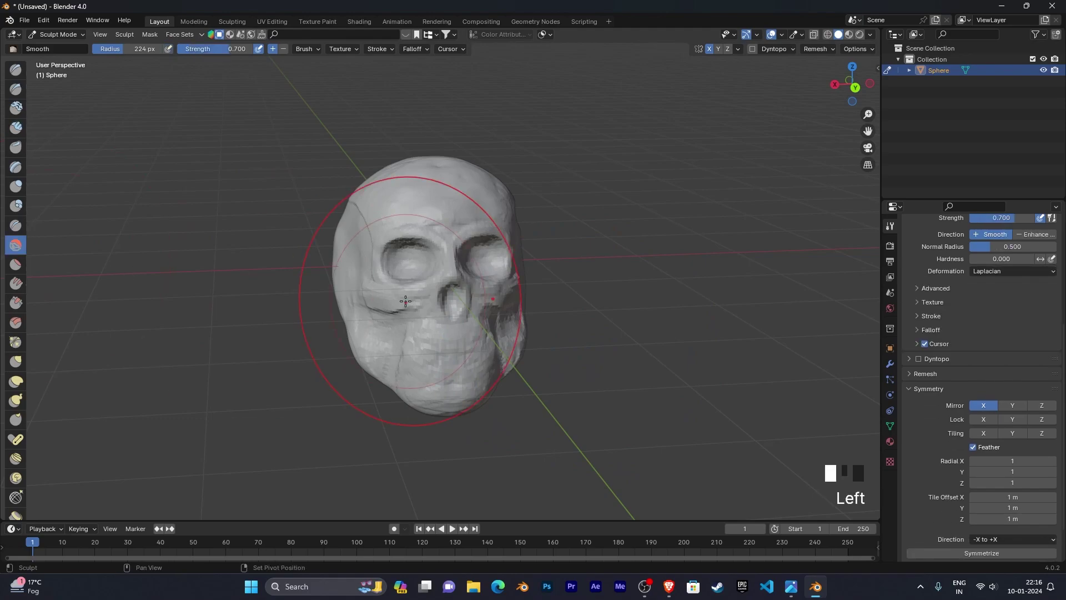
pyautogui.hotkey('shift', 'f')
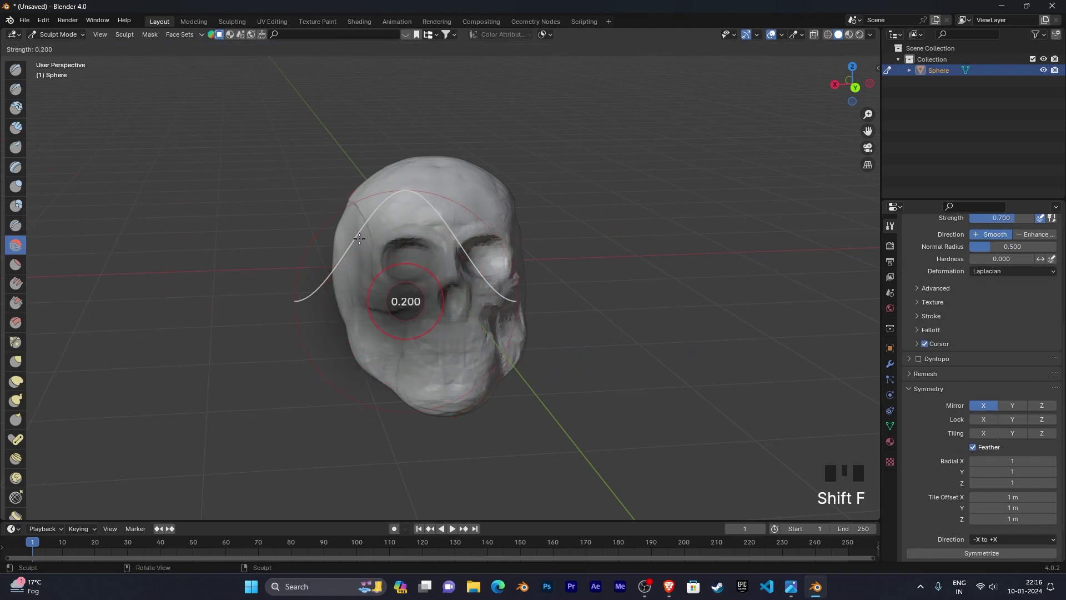
pyautogui.click(359, 238)
pyautogui.keyDown('ctrl'); pyautogui.moveTo(439, 277); pyautogui.dragTo(426, 363); pyautogui.keyUp('ctrl')
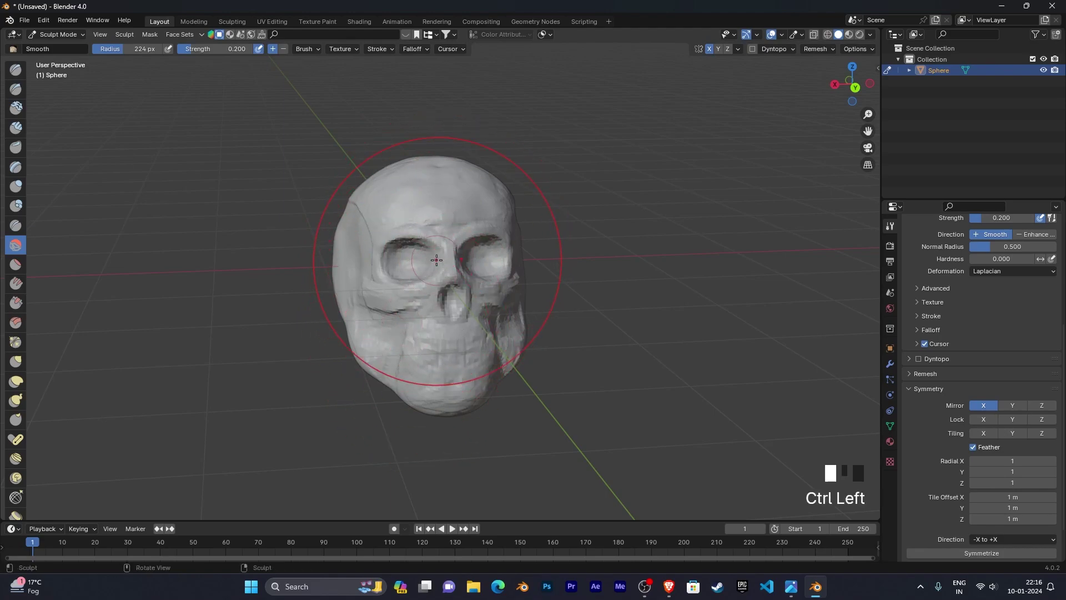
pyautogui.keyDown('shift'); pyautogui.moveTo(494, 268); pyautogui.dragTo(433, 262); pyautogui.keyUp('shift')
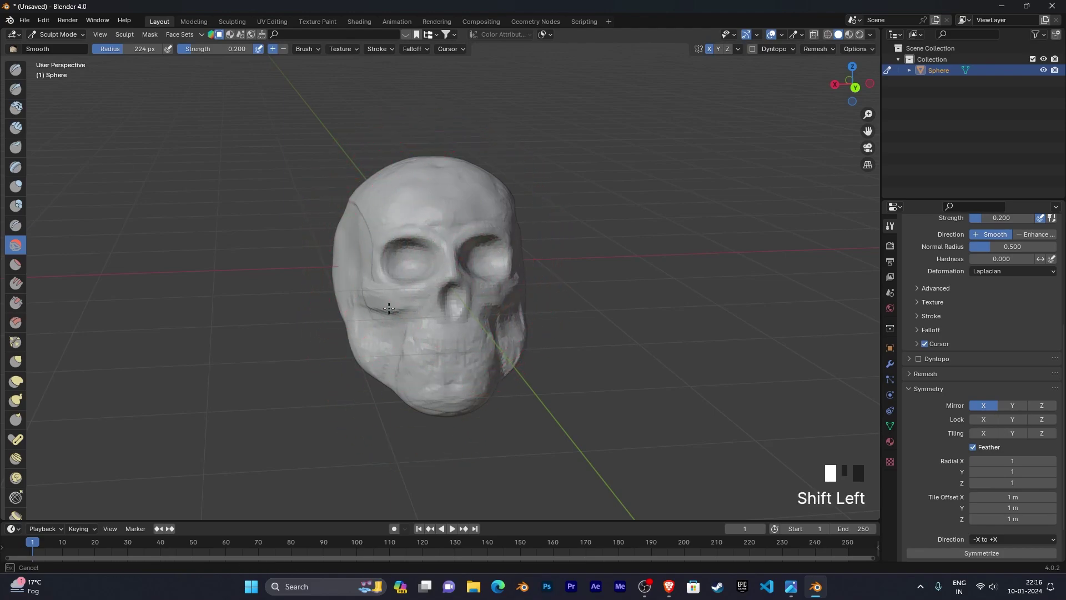
pyautogui.keyDown('shift'); pyautogui.moveTo(471, 343); pyautogui.dragTo(504, 359); pyautogui.keyUp('shift')
pyautogui.moveTo(603, 350); pyautogui.dragTo(488, 303, button='middle')
pyautogui.keyDown('shift'); pyautogui.moveTo(524, 347); pyautogui.dragTo(504, 297); pyautogui.keyUp('shift')
# Smooth the side of the skull and the rough ridges across the crown
pyautogui.moveTo(647, 283); pyautogui.dragTo(576, 329, button='middle')
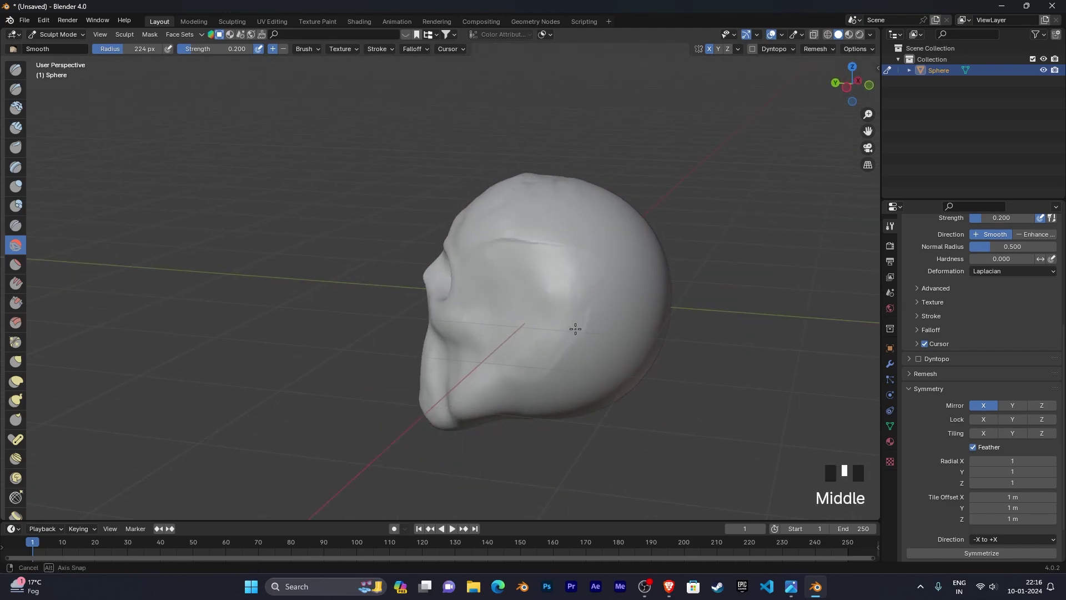
pyautogui.keyDown('shift'); pyautogui.moveTo(574, 288); pyautogui.dragTo(614, 281); pyautogui.keyUp('shift')
pyautogui.moveTo(615, 281)
pyautogui.mouseDown(button='middle')
pyautogui.moveTo(588, 352)
pyautogui.moveTo(570, 341)
pyautogui.mouseUp(button='middle')
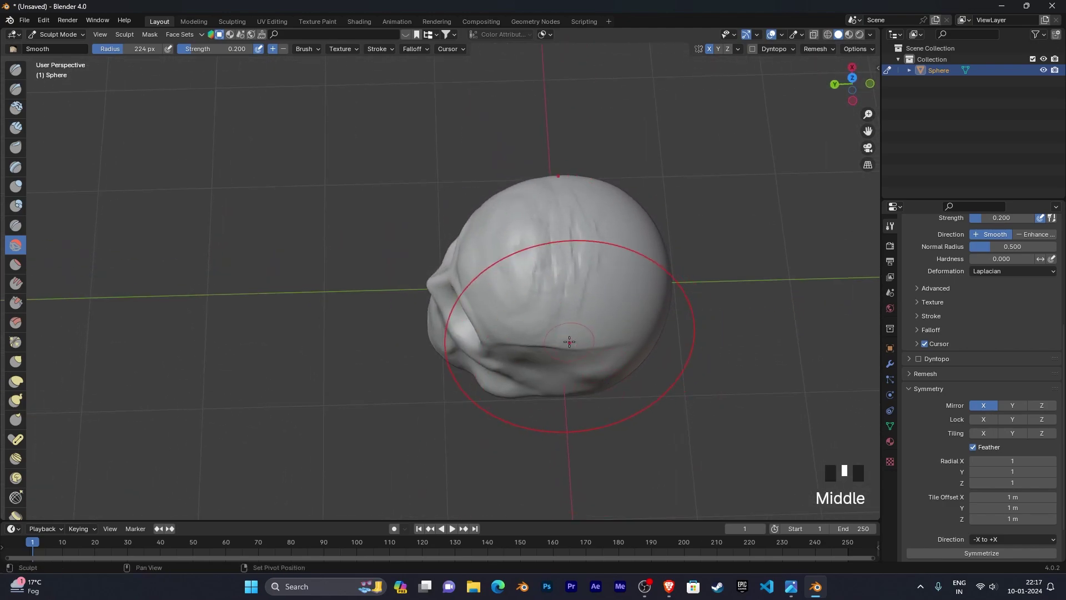
pyautogui.keyDown('shift'); pyautogui.moveTo(570, 341); pyautogui.dragTo(591, 218); pyautogui.keyUp('shift')
# Smooth the remaining uneven areas around the sides and underside of the skull, working from several angles
pyautogui.moveTo(548, 267); pyautogui.dragTo(472, 356, button='middle')
pyautogui.scroll(2, 499, 333)
pyautogui.moveTo(472, 355)
pyautogui.keyDown('shift'); pyautogui.mouseDown()
pyautogui.moveTo(464, 371)
pyautogui.moveTo(422, 356)
pyautogui.mouseUp(); pyautogui.keyUp('shift')
pyautogui.moveTo(422, 355); pyautogui.dragTo(516, 347, button='middle')
pyautogui.moveTo(355, 361)
pyautogui.mouseDown(button='middle')
pyautogui.moveTo(383, 353)
pyautogui.moveTo(378, 364)
pyautogui.mouseUp(button='middle')
pyautogui.keyDown('shift'); pyautogui.moveTo(307, 364); pyautogui.dragTo(333, 384); pyautogui.keyUp('shift')
pyautogui.moveTo(333, 383)
pyautogui.mouseDown(button='middle')
pyautogui.moveTo(424, 388)
pyautogui.moveTo(474, 366)
pyautogui.mouseUp(button='middle')
pyautogui.moveTo(514, 361)
pyautogui.keyDown('shift'); pyautogui.mouseDown()
pyautogui.moveTo(535, 368)
pyautogui.moveTo(541, 359)
pyautogui.mouseUp(); pyautogui.keyUp('shift')
pyautogui.moveTo(574, 357)
pyautogui.mouseDown(button='middle')
pyautogui.moveTo(555, 352)
pyautogui.moveTo(550, 311)
pyautogui.mouseUp(button='middle')
pyautogui.moveTo(660, 392); pyautogui.dragTo(588, 358, button='middle')
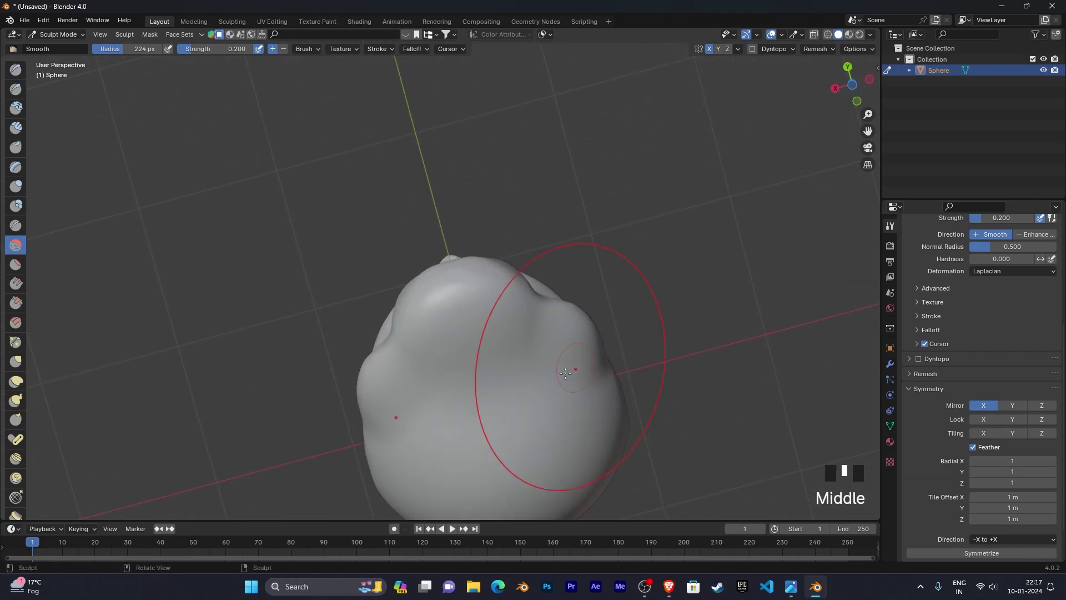
# Finish smoothing the skull surface with a few more strokes, ending on a front view of the face
pyautogui.moveTo(508, 465)
pyautogui.mouseDown(button='middle')
pyautogui.moveTo(544, 344)
pyautogui.moveTo(476, 364)
pyautogui.moveTo(538, 368)
pyautogui.moveTo(574, 341)
pyautogui.moveTo(575, 200)
pyautogui.mouseUp(button='middle')
pyautogui.scroll(2, 561, 350)
pyautogui.keyDown('shift'); pyautogui.moveTo(322, 351); pyautogui.dragTo(311, 354); pyautogui.keyUp('shift')
pyautogui.moveTo(575, 295)
pyautogui.mouseDown(button='middle')
pyautogui.moveTo(494, 319)
pyautogui.moveTo(533, 277)
pyautogui.mouseUp(button='middle')
pyautogui.moveTo(561, 219)
pyautogui.keyDown('shift'); pyautogui.mouseDown()
pyautogui.moveTo(583, 279)
pyautogui.moveTo(502, 334)
pyautogui.mouseUp(); pyautogui.keyUp('shift')
pyautogui.moveTo(502, 333)
pyautogui.mouseDown(button='middle')
pyautogui.moveTo(558, 355)
pyautogui.moveTo(569, 381)
pyautogui.moveTo(570, 365)
pyautogui.mouseUp(button='middle')
pyautogui.scroll(1, 559, 356)
pyautogui.moveTo(442, 296)
pyautogui.mouseDown(button='middle')
pyautogui.moveTo(481, 299)
pyautogui.moveTo(451, 291)
pyautogui.mouseUp(button='middle')
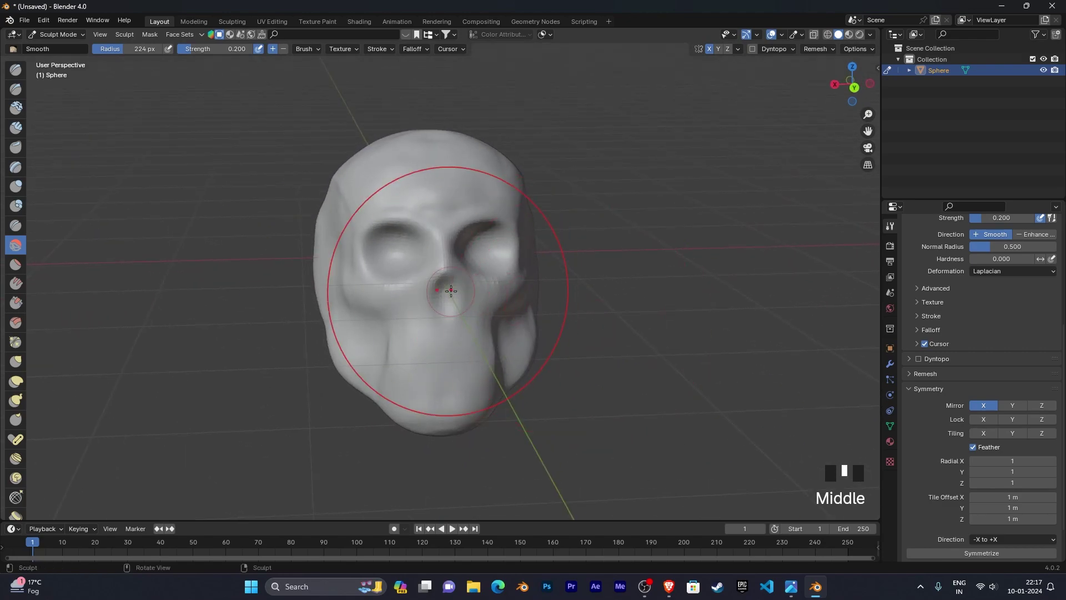
pyautogui.click(15, 127)
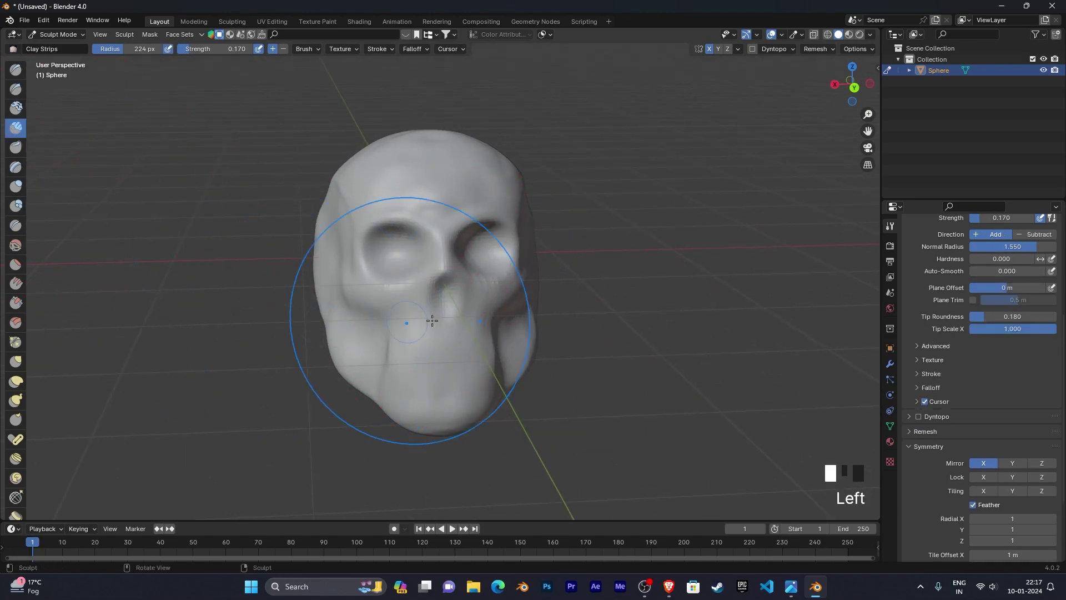
pyautogui.press('f')
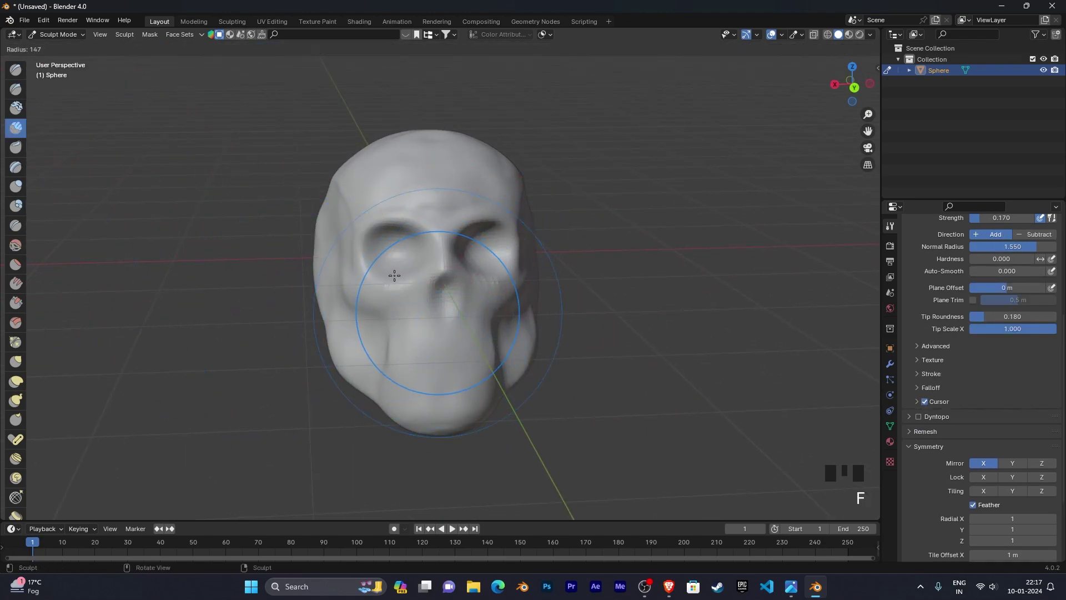
pyautogui.click(338, 220)
pyautogui.moveTo(488, 304); pyautogui.dragTo(389, 282, button='middle')
pyautogui.scroll(4, 500, 280)
pyautogui.scroll(2, 477, 295)
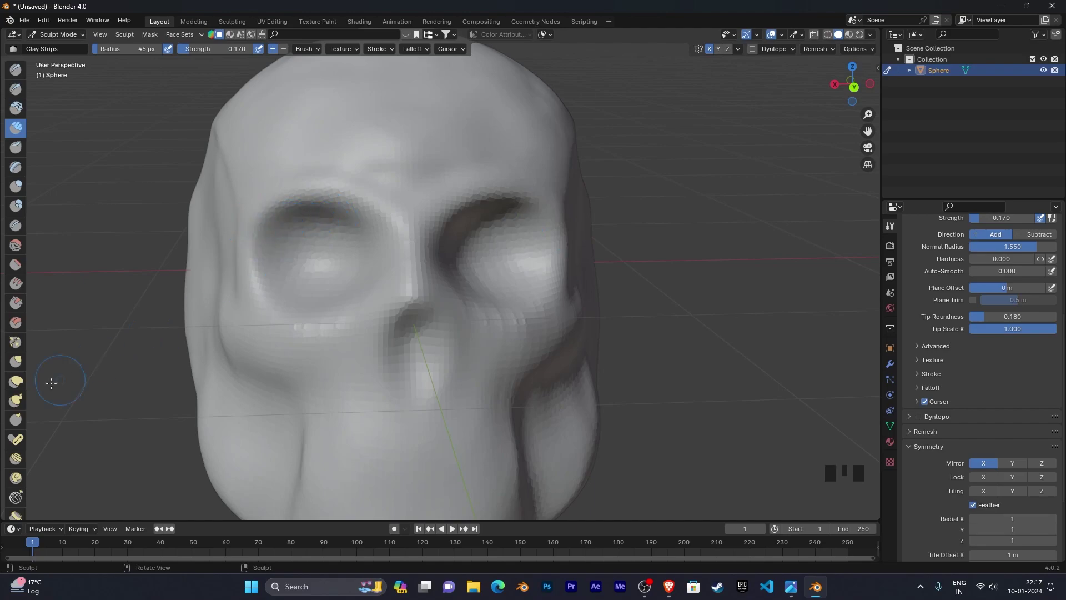
# Choose the Grab brush, set its radius to 87 px, and pull the rims of the eye sockets into a squarer, slightly drooping shape
pyautogui.click(16, 363)
pyautogui.keyDown('shift'); pyautogui.moveTo(250, 322); pyautogui.dragTo(347, 272, button='middle'); pyautogui.keyUp('shift')
pyautogui.moveTo(352, 250); pyautogui.dragTo(342, 248)
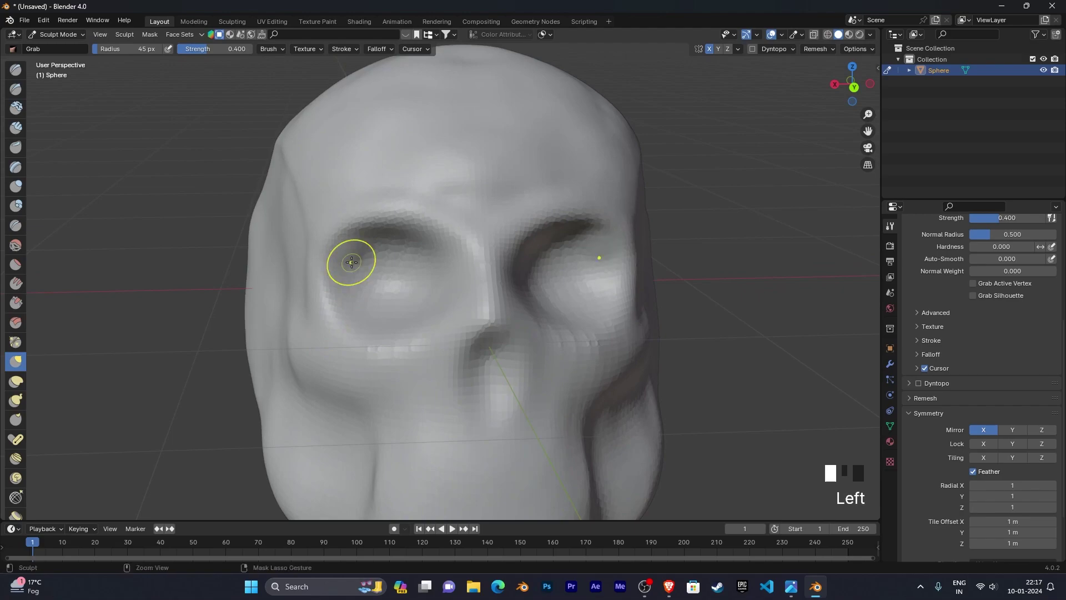
pyautogui.hotkey('ctrl', 'z')
pyautogui.press('f')
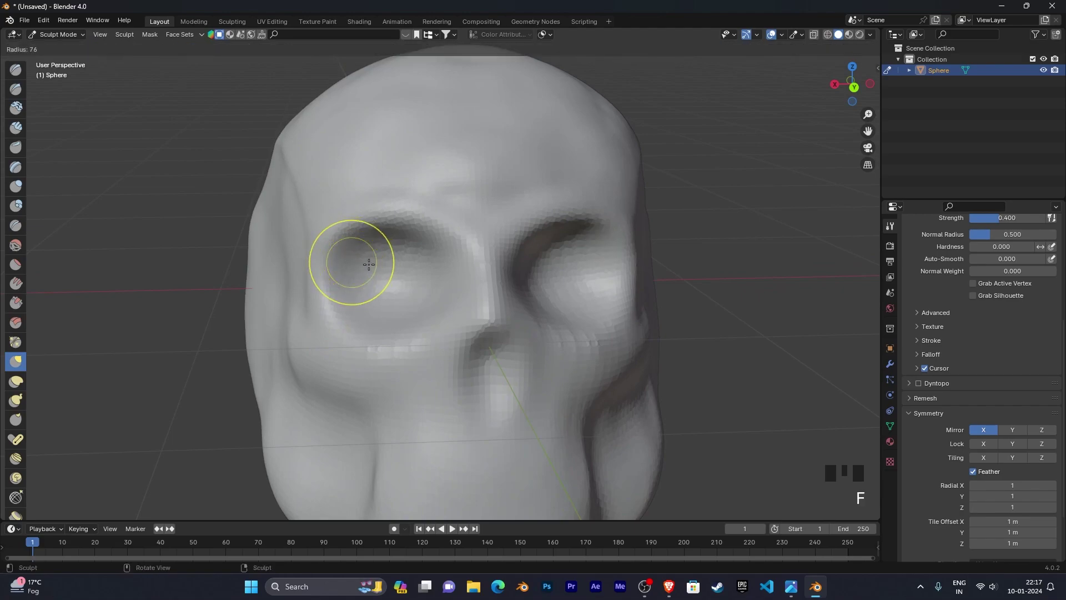
pyautogui.moveTo(350, 253); pyautogui.dragTo(336, 273)
pyautogui.moveTo(428, 262); pyautogui.dragTo(449, 229)
pyautogui.moveTo(352, 315); pyautogui.dragTo(348, 320)
pyautogui.moveTo(414, 317)
pyautogui.mouseDown()
pyautogui.moveTo(429, 318)
pyautogui.moveTo(400, 317)
pyautogui.mouseUp()
pyautogui.moveTo(399, 318); pyautogui.dragTo(427, 329, button='middle')
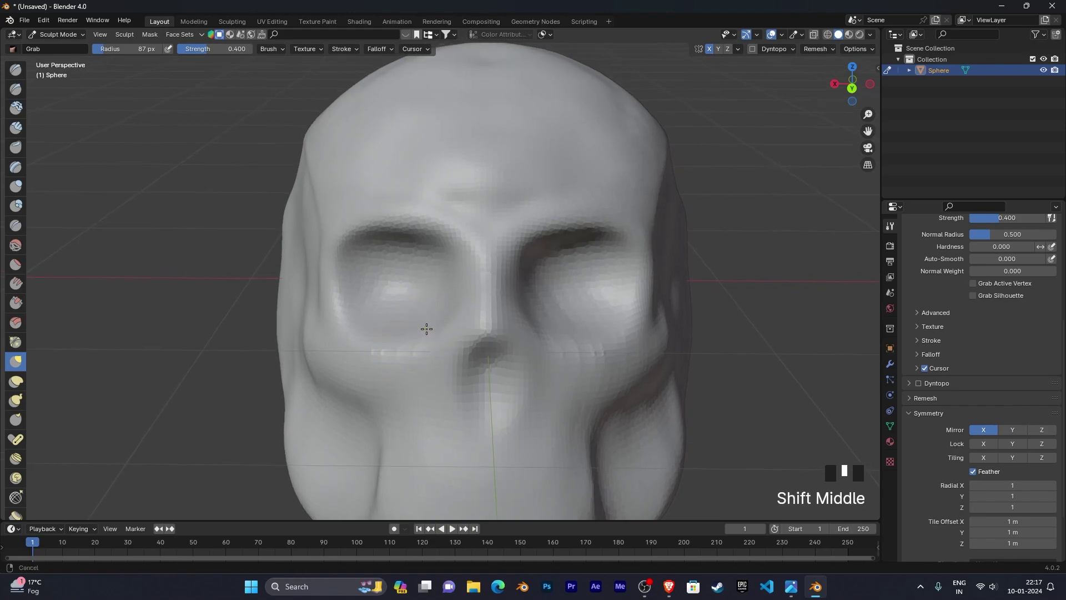
pyautogui.moveTo(354, 261)
pyautogui.mouseDown()
pyautogui.moveTo(367, 247)
pyautogui.moveTo(356, 283)
pyautogui.mouseUp()
# Examine the reshaped eye sockets and the cheekbone area in side and three-quarter views
pyautogui.scroll(-2, 417, 281)
pyautogui.moveTo(416, 281)
pyautogui.mouseDown(button='middle')
pyautogui.moveTo(448, 290)
pyautogui.moveTo(416, 273)
pyautogui.moveTo(489, 278)
pyautogui.mouseUp(button='middle')
pyautogui.scroll(-2, 417, 278)
pyautogui.keyDown('shift'); pyautogui.moveTo(459, 293); pyautogui.dragTo(536, 258, button='middle'); pyautogui.keyUp('shift')
pyautogui.keyDown('shift'); pyautogui.moveTo(504, 307); pyautogui.dragTo(528, 309, button='middle'); pyautogui.keyUp('shift')
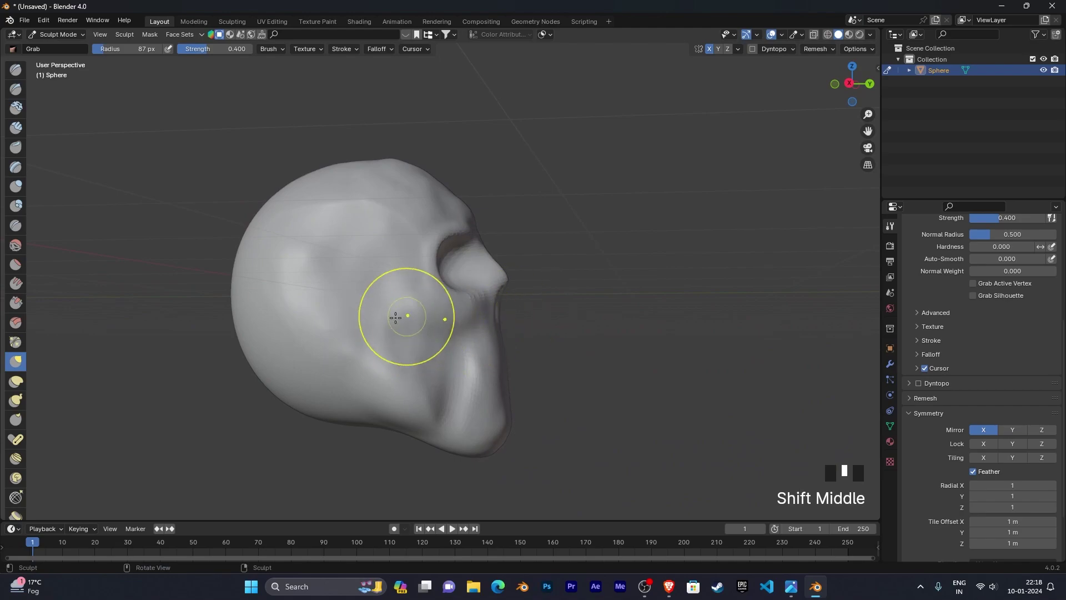
pyautogui.moveTo(424, 315)
pyautogui.mouseDown(button='middle')
pyautogui.moveTo(395, 352)
pyautogui.moveTo(399, 309)
pyautogui.moveTo(369, 302)
pyautogui.moveTo(431, 319)
pyautogui.mouseUp(button='middle')
pyautogui.scroll(3, 395, 345)
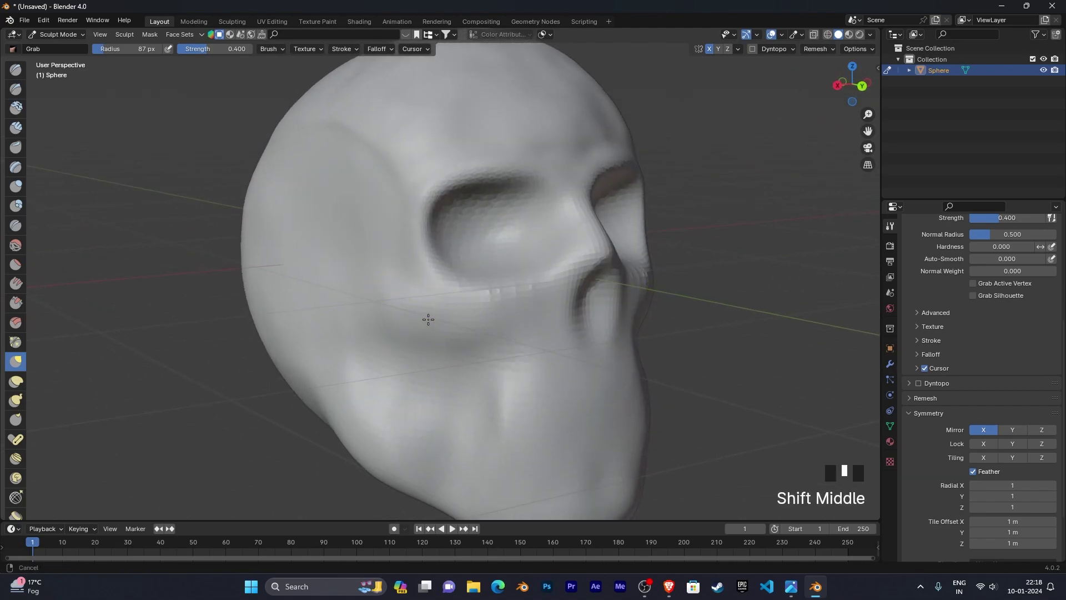
pyautogui.scroll(2, 431, 319)
# Choose Clay Strips with a 35 px radius and 0.176 strength, and try adding a cheekbone strip backward from below the eye socket
pyautogui.click(15, 129)
pyautogui.scroll(-3, 298, 279)
pyautogui.moveTo(298, 279); pyautogui.dragTo(358, 274, button='middle')
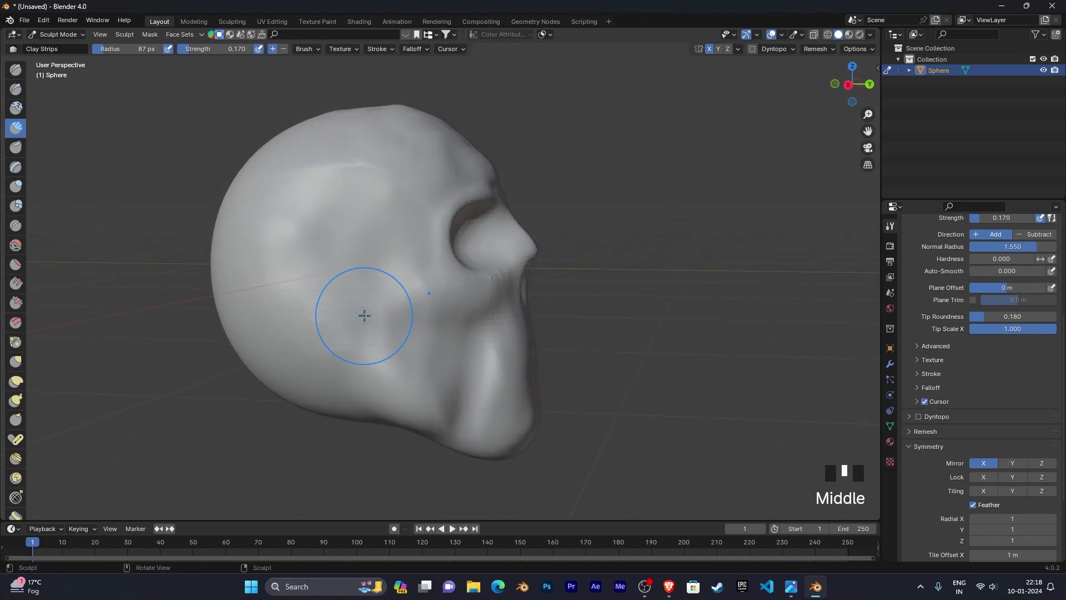
pyautogui.press('f')
pyautogui.click(336, 298)
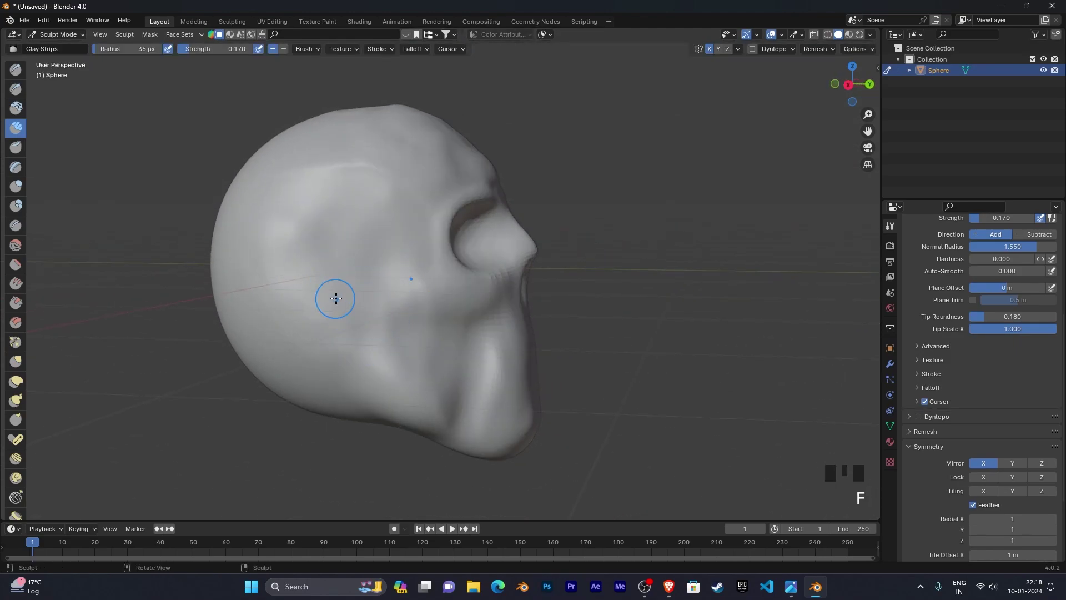
pyautogui.hotkey('shift', 'f')
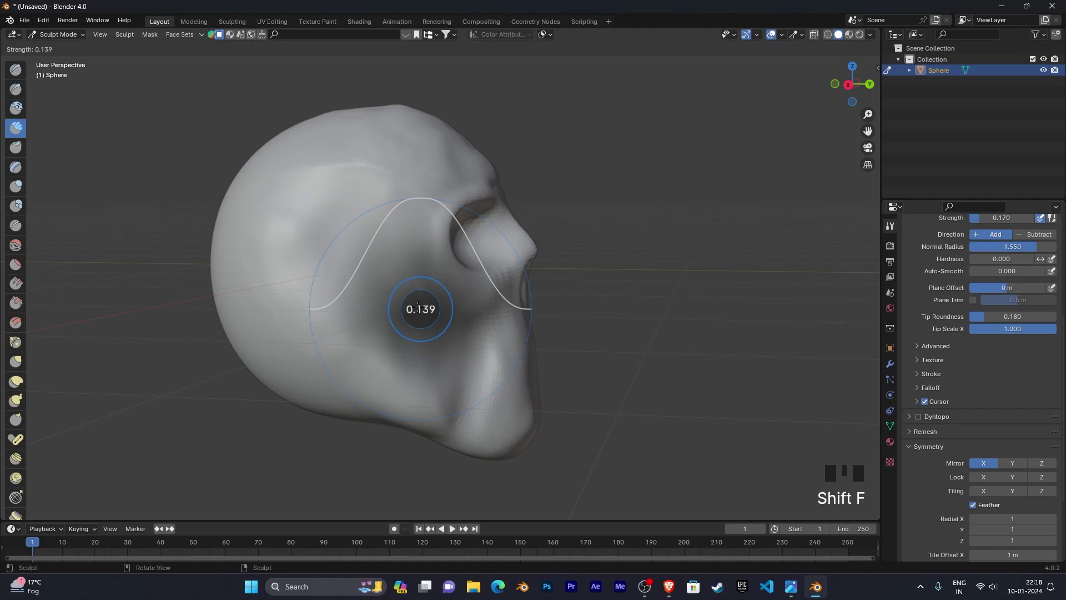
pyautogui.click(421, 308)
pyautogui.moveTo(452, 301); pyautogui.dragTo(369, 307)
pyautogui.moveTo(439, 301); pyautogui.dragTo(349, 307)
pyautogui.hotkey('ctrl', 'z')
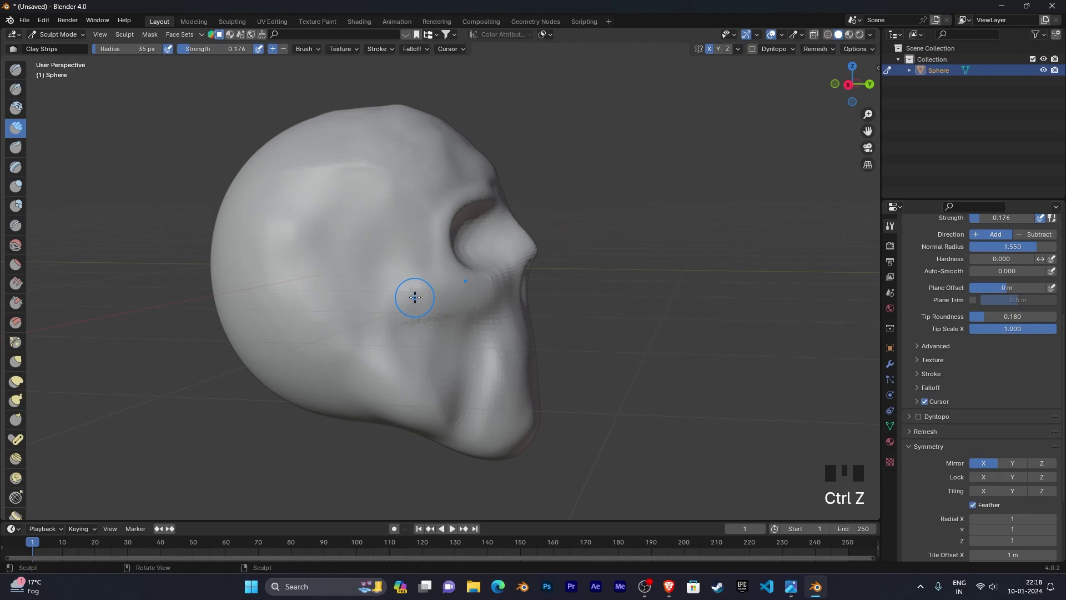
# Reduce the brush radius to 15 px and build a narrow cheekbone ridge running backward from below the eye socket
pyautogui.press('f')
pyautogui.click(404, 291)
pyautogui.moveTo(435, 293)
pyautogui.mouseDown()
pyautogui.moveTo(340, 306)
pyautogui.moveTo(366, 302)
pyautogui.mouseUp()
pyautogui.click(433, 297)
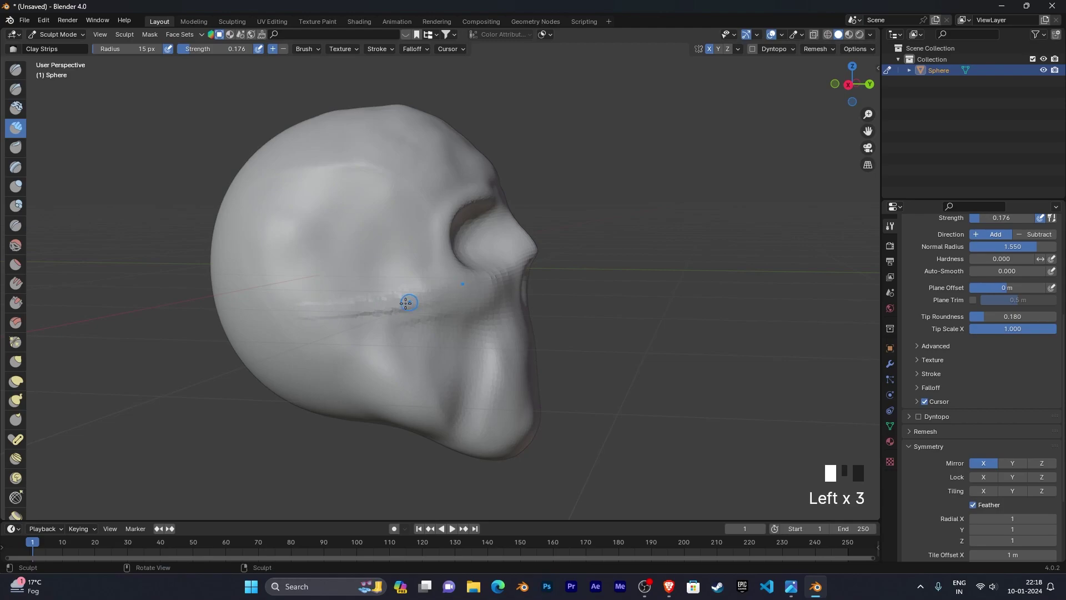
pyautogui.hotkey('ctrl', 'z')
pyautogui.click(437, 291)
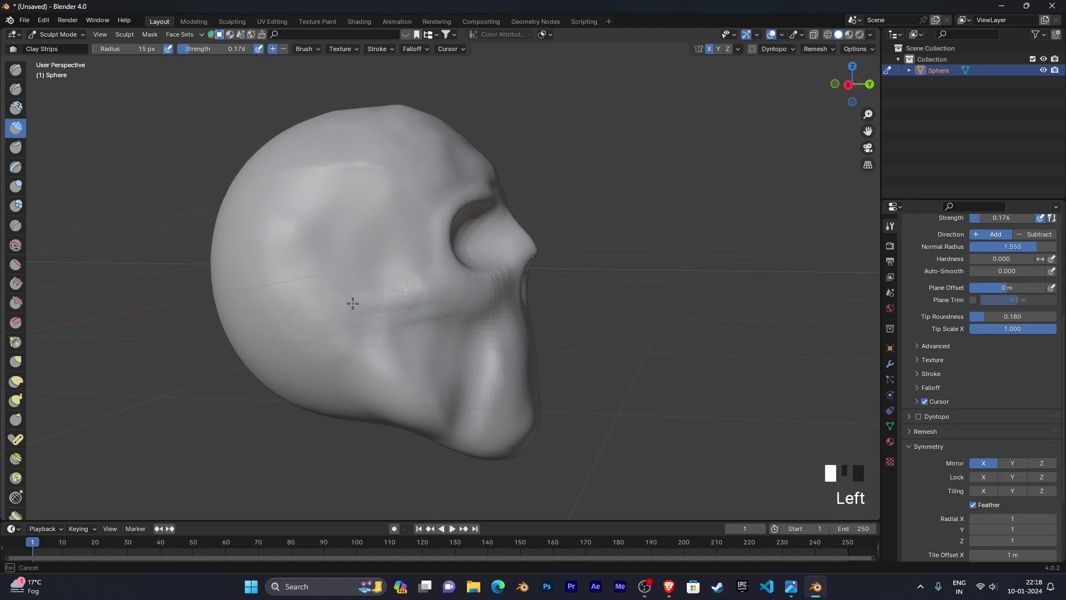
pyautogui.moveTo(410, 306); pyautogui.dragTo(387, 310)
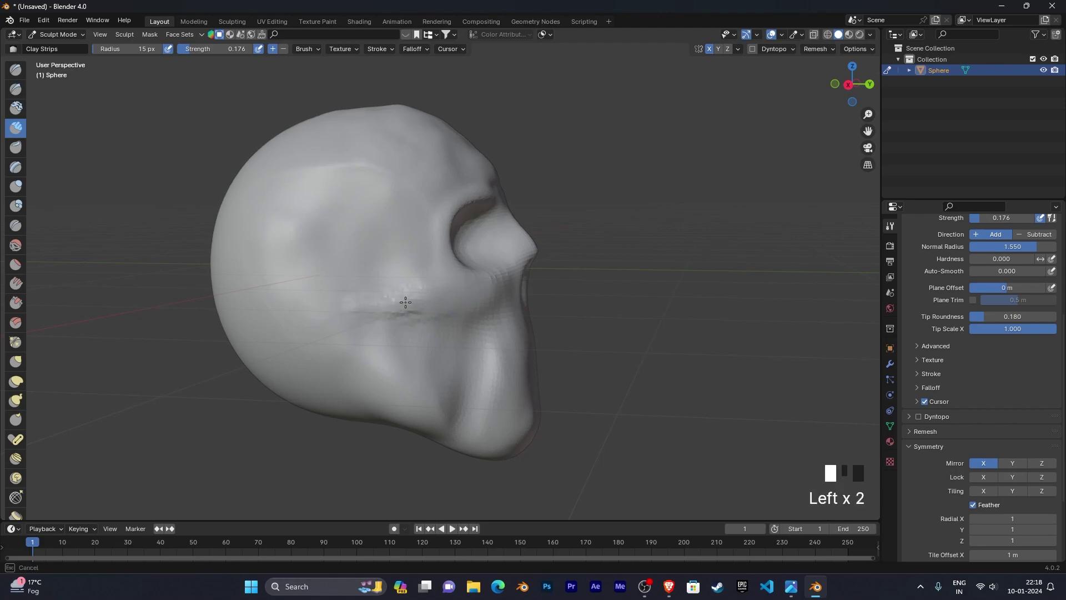
pyautogui.moveTo(367, 317); pyautogui.dragTo(411, 298)
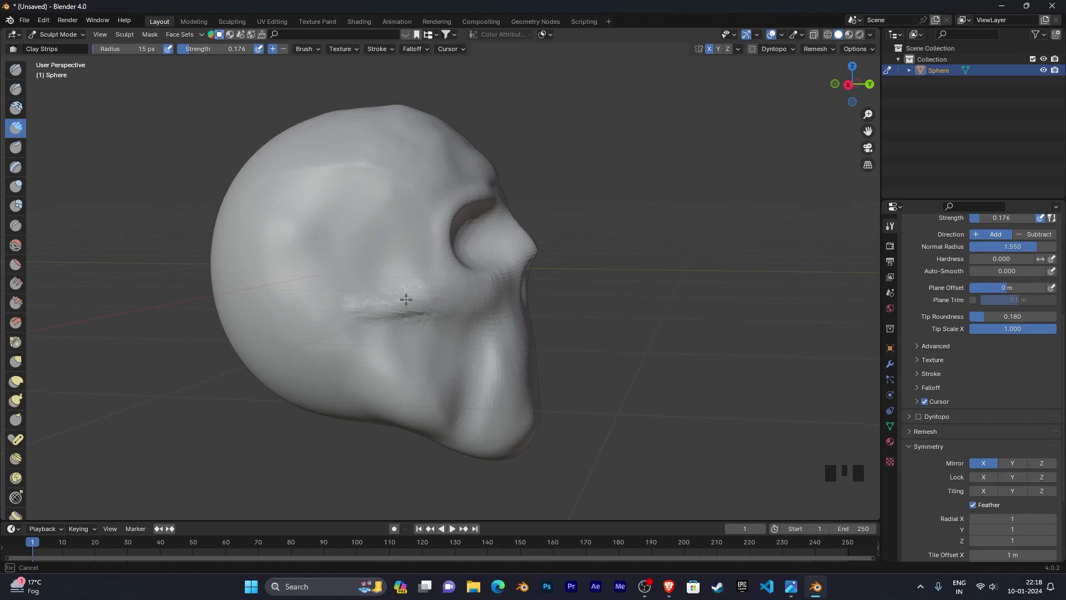
# Thicken the cheekbone ridge along the side of the skull with more Clay Strips strokes from angled views
pyautogui.scroll(-2, 412, 298)
pyautogui.moveTo(453, 309)
pyautogui.mouseDown(button='middle')
pyautogui.moveTo(328, 310)
pyautogui.moveTo(431, 319)
pyautogui.mouseUp(button='middle')
pyautogui.scroll(2, 328, 310)
pyautogui.moveTo(421, 296); pyautogui.dragTo(349, 289)
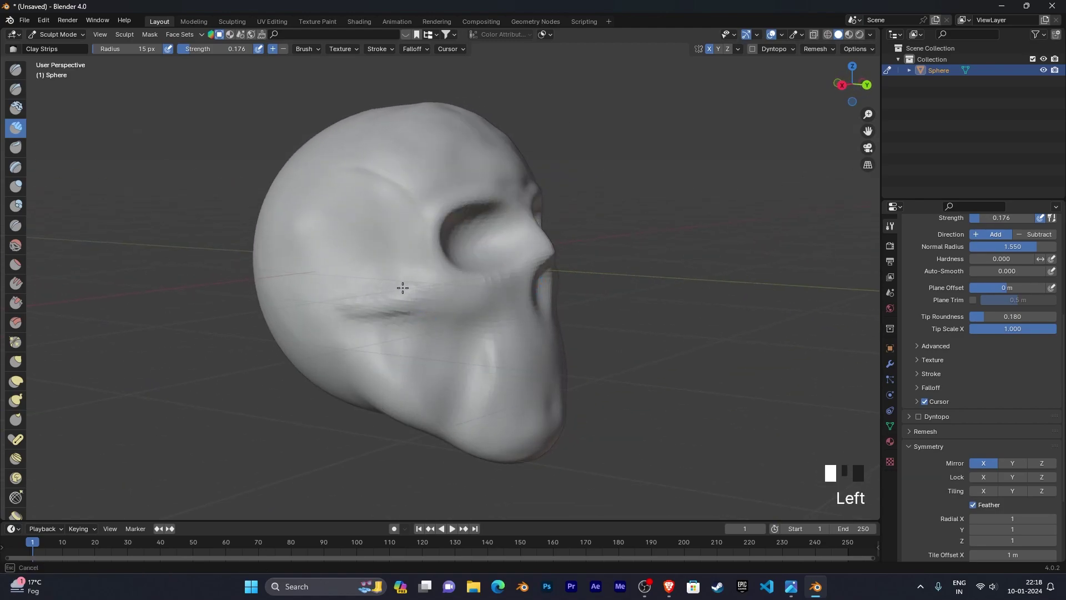
pyautogui.moveTo(399, 302); pyautogui.dragTo(409, 298)
pyautogui.moveTo(410, 298)
pyautogui.mouseDown(button='middle')
pyautogui.moveTo(333, 314)
pyautogui.moveTo(407, 335)
pyautogui.mouseUp(button='middle')
pyautogui.moveTo(376, 316); pyautogui.dragTo(331, 309)
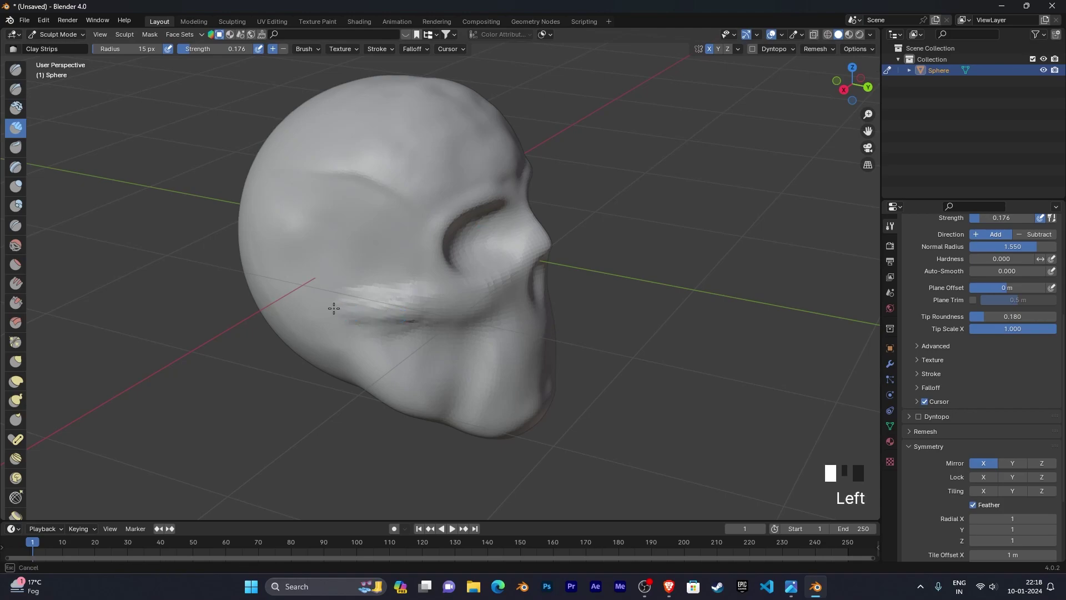
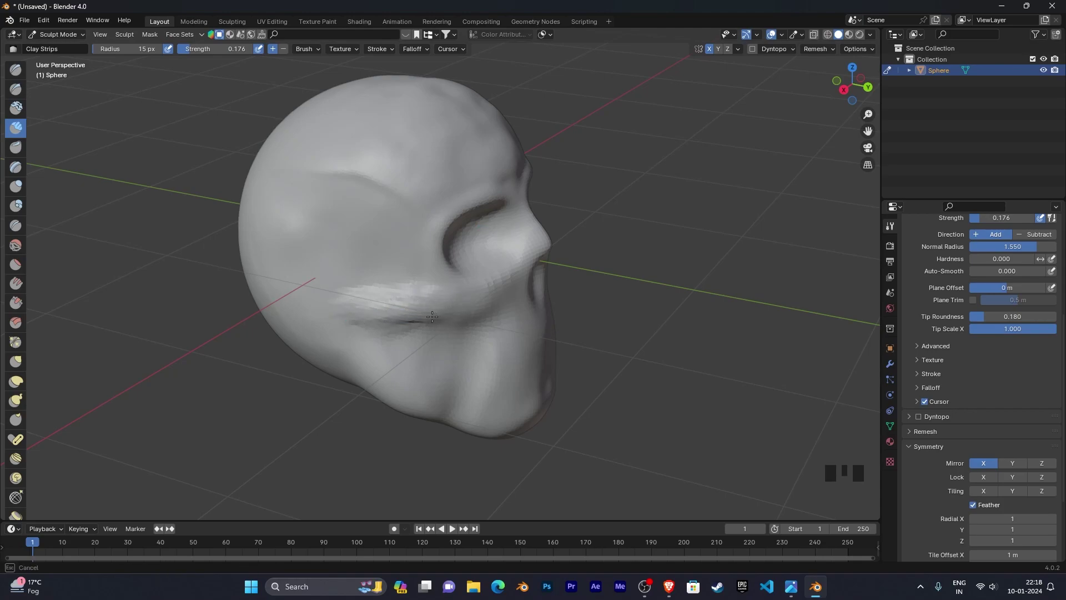
# Raise the Clay Strips strength to 0.285 and extend the cheekbone ridge forward beneath the eye socket
pyautogui.moveTo(386, 310)
pyautogui.mouseDown(button='middle')
pyautogui.moveTo(250, 292)
pyautogui.moveTo(443, 311)
pyautogui.mouseUp(button='middle')
pyautogui.hotkey('shift', 'f')
pyautogui.click(250, 293)
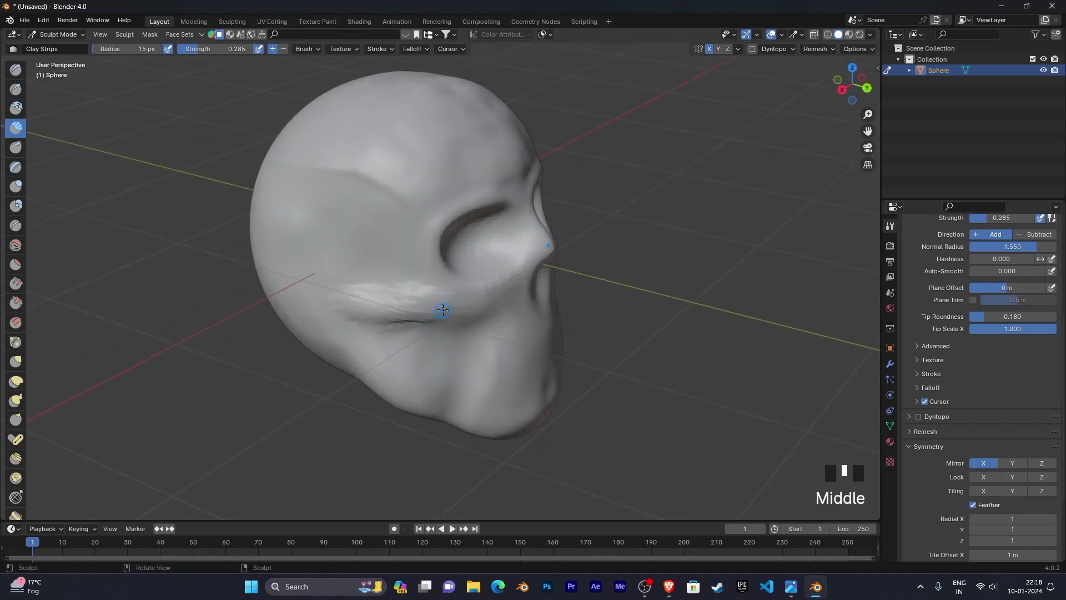
pyautogui.moveTo(442, 311); pyautogui.dragTo(421, 301)
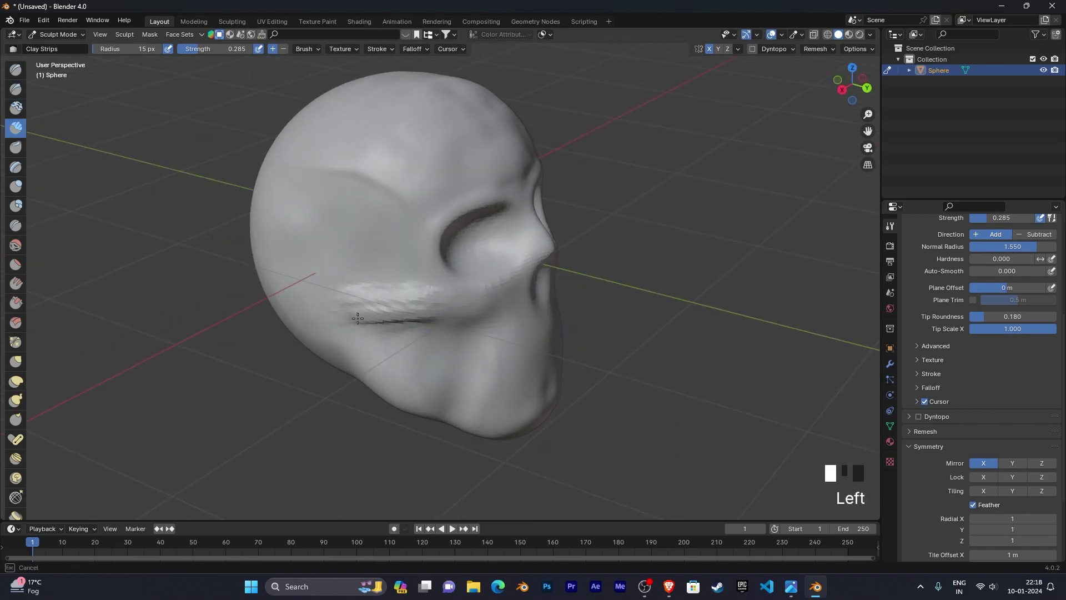
pyautogui.moveTo(436, 309); pyautogui.dragTo(430, 312)
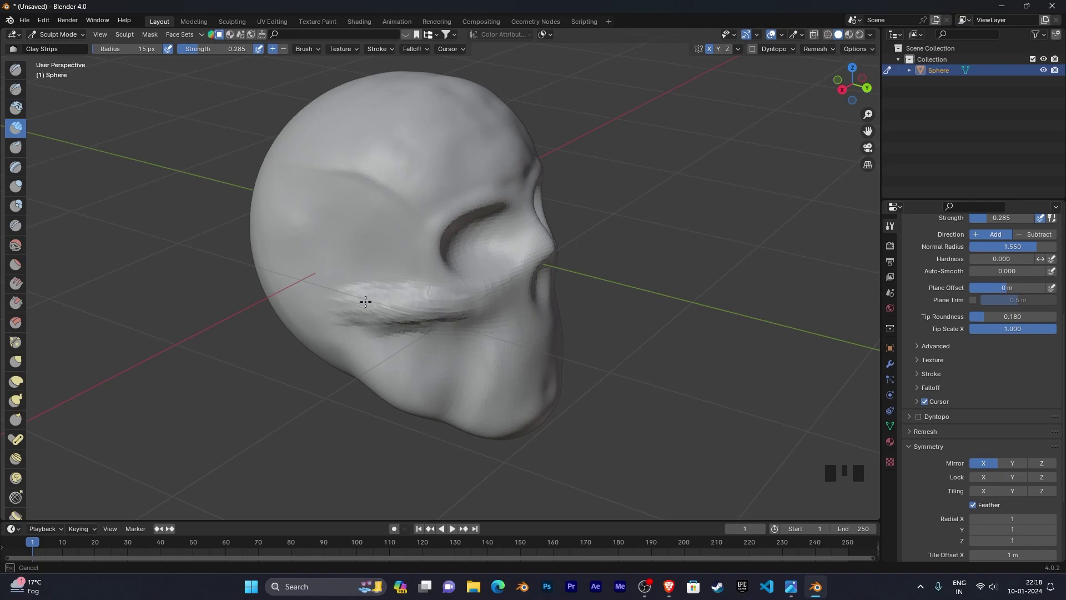
# Smooth the rough strokes along the upper and lower edges of the cheekbone ridge
pyautogui.moveTo(412, 321)
pyautogui.mouseDown(button='middle')
pyautogui.moveTo(355, 319)
pyautogui.moveTo(480, 321)
pyautogui.moveTo(451, 322)
pyautogui.mouseUp(button='middle')
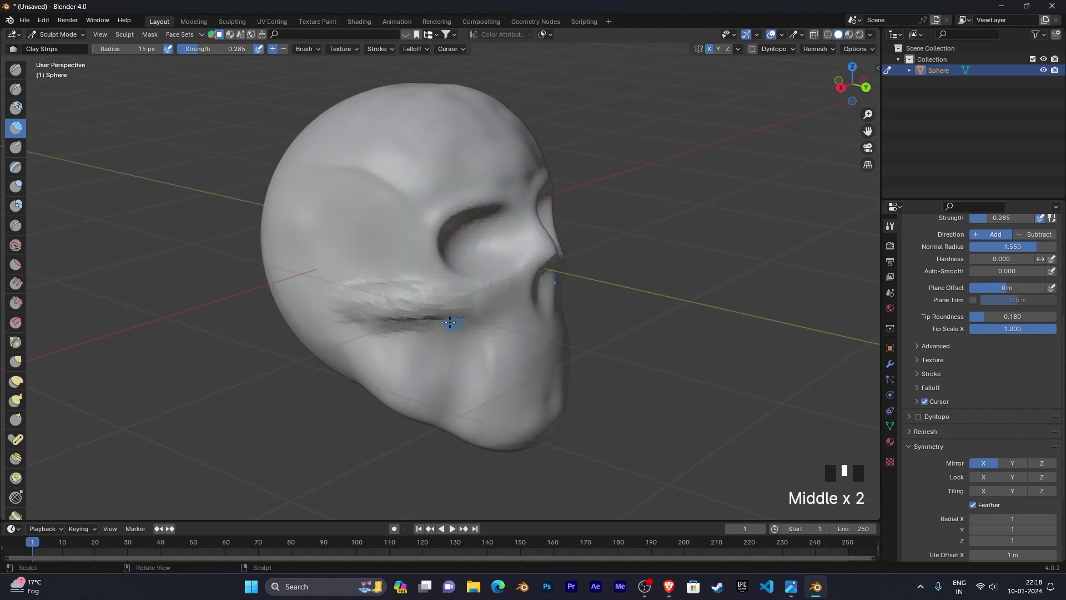
pyautogui.keyDown('shift'); pyautogui.moveTo(389, 312); pyautogui.dragTo(386, 292); pyautogui.keyUp('shift')
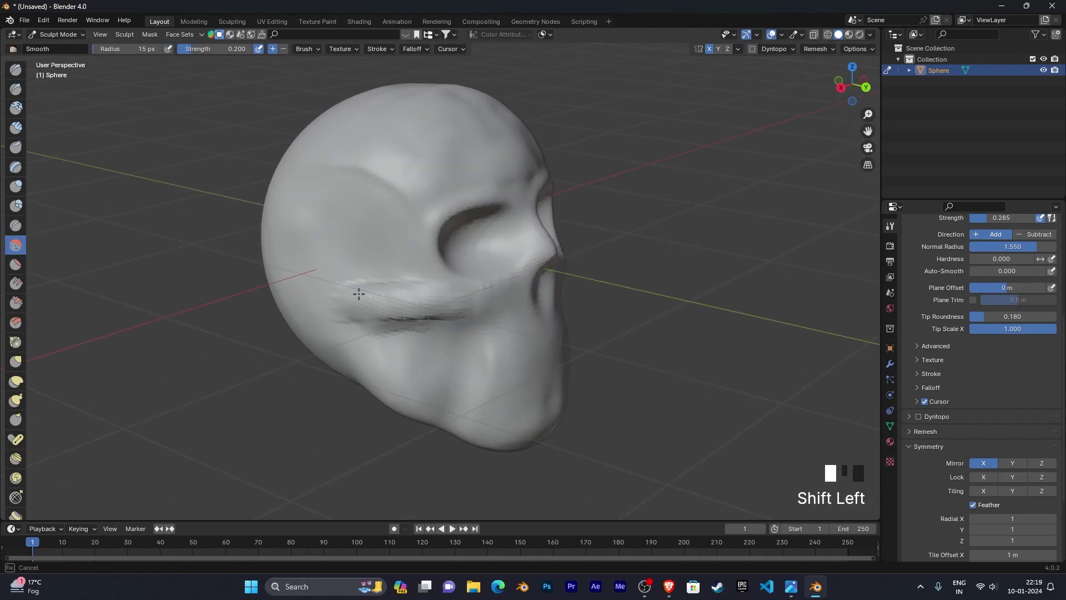
pyautogui.keyDown('shift'); pyautogui.moveTo(439, 326); pyautogui.dragTo(423, 286); pyautogui.keyUp('shift')
pyautogui.moveTo(424, 285)
pyautogui.mouseDown(button='middle')
pyautogui.moveTo(404, 297)
pyautogui.moveTo(511, 302)
pyautogui.mouseUp(button='middle')
pyautogui.scroll(-1, 403, 293)
pyautogui.scroll(3, 476, 303)
pyautogui.keyDown('shift'); pyautogui.moveTo(417, 297); pyautogui.dragTo(428, 285); pyautogui.keyUp('shift')
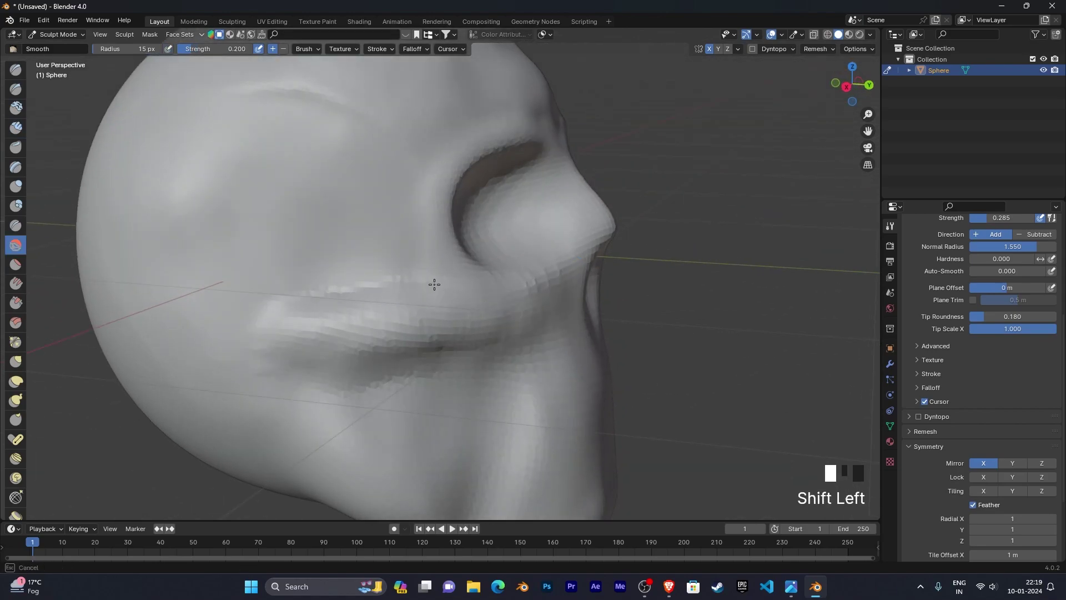
pyautogui.keyDown('shift'); pyautogui.moveTo(308, 284); pyautogui.dragTo(356, 285); pyautogui.keyUp('shift')
pyautogui.moveTo(388, 286)
pyautogui.keyDown('shift'); pyautogui.mouseDown()
pyautogui.moveTo(438, 284)
pyautogui.moveTo(410, 283)
pyautogui.mouseUp(); pyautogui.keyUp('shift')
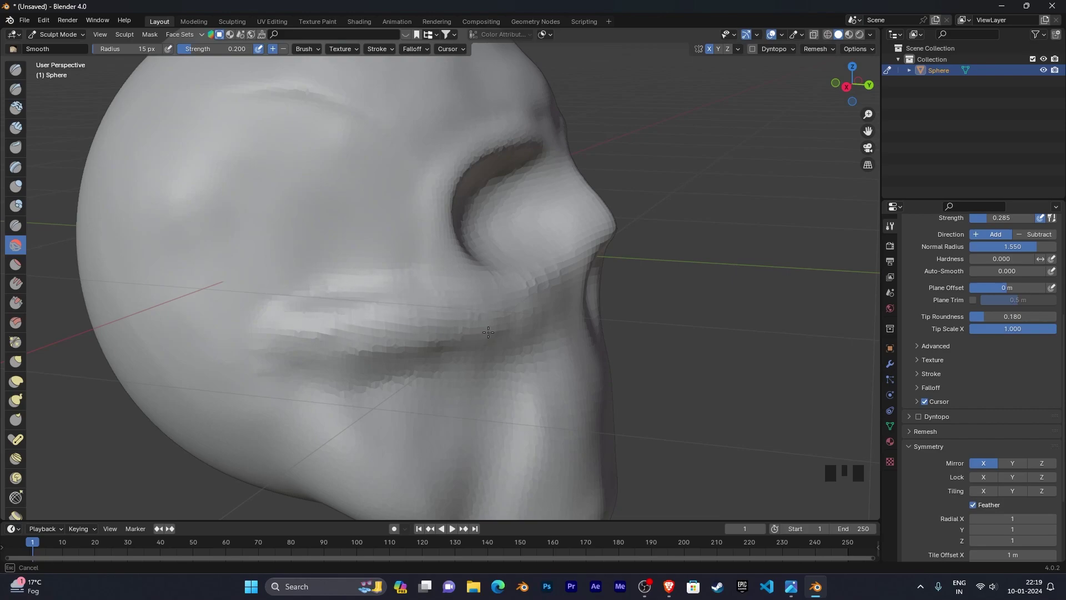
# Enlarge the brush radius to 138 px and smooth the cheekbone ridge into the surrounding side of the skull
pyautogui.scroll(-4, 439, 348)
pyautogui.moveTo(334, 347); pyautogui.dragTo(223, 346, button='middle')
pyautogui.press('f')
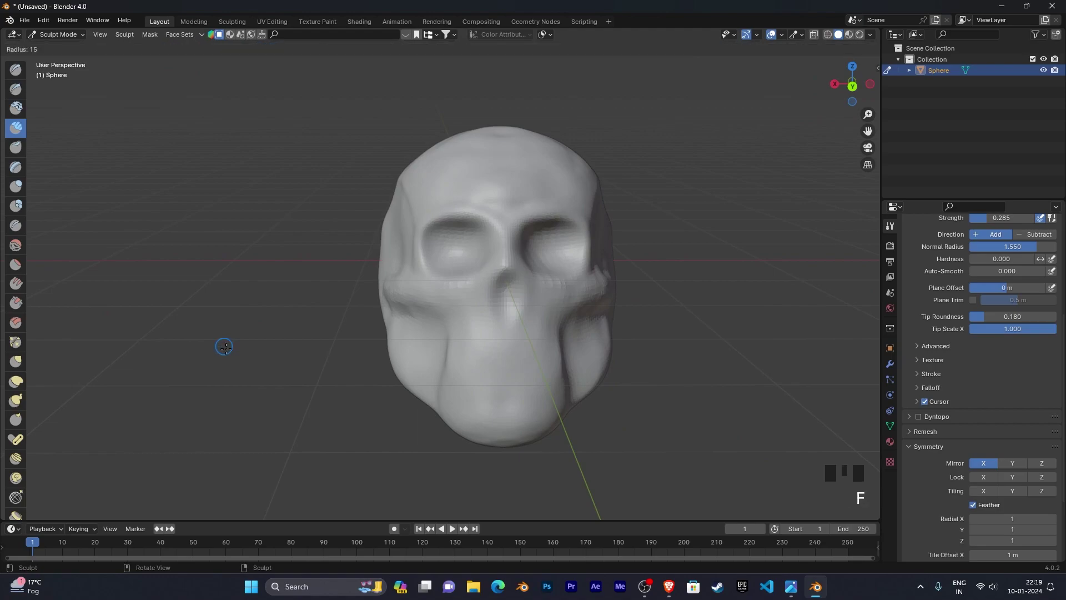
pyautogui.click(294, 400)
pyautogui.moveTo(295, 399)
pyautogui.mouseDown(button='middle')
pyautogui.moveTo(496, 329)
pyautogui.moveTo(424, 309)
pyautogui.mouseUp(button='middle')
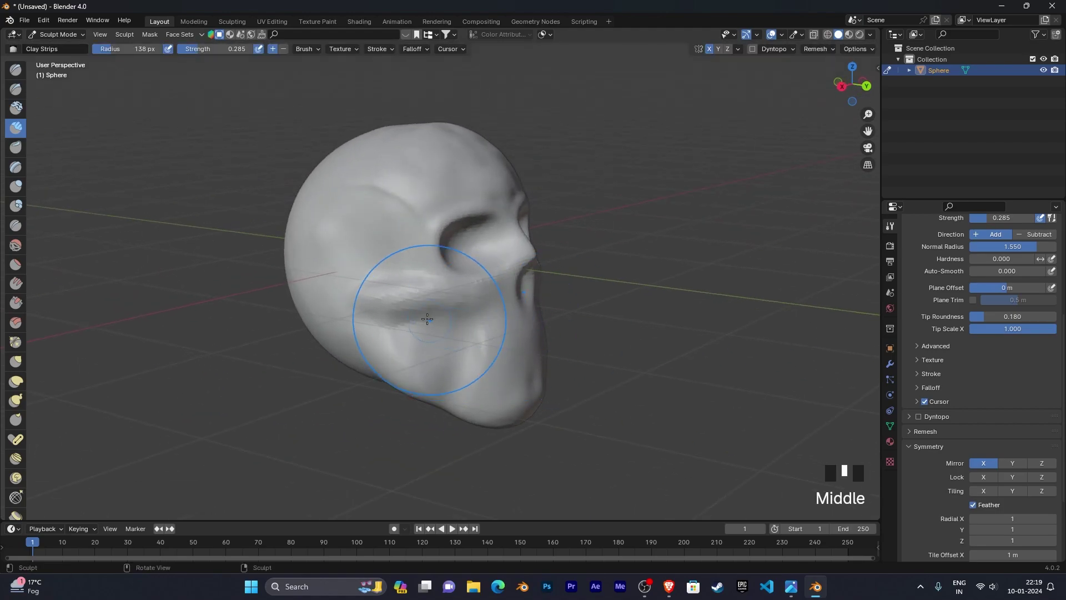
pyautogui.keyDown('shift'); pyautogui.moveTo(424, 309); pyautogui.dragTo(391, 290); pyautogui.keyUp('shift')
# Set Clay Strips to a 23 px radius and 0.709 strength, and build up clay over the nose area from the front
pyautogui.moveTo(417, 281); pyautogui.dragTo(242, 309, button='middle')
pyautogui.keyDown('shift'); pyautogui.moveTo(341, 305); pyautogui.dragTo(300, 318, button='middle'); pyautogui.keyUp('shift')
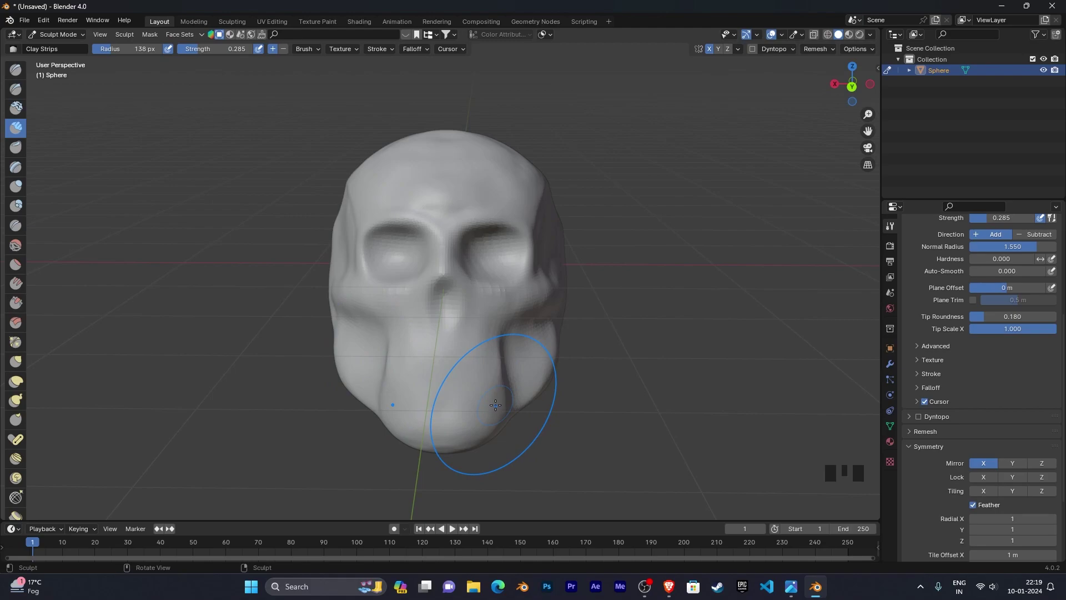
pyautogui.scroll(2, 496, 405)
pyautogui.moveTo(489, 408); pyautogui.dragTo(496, 351, button='middle')
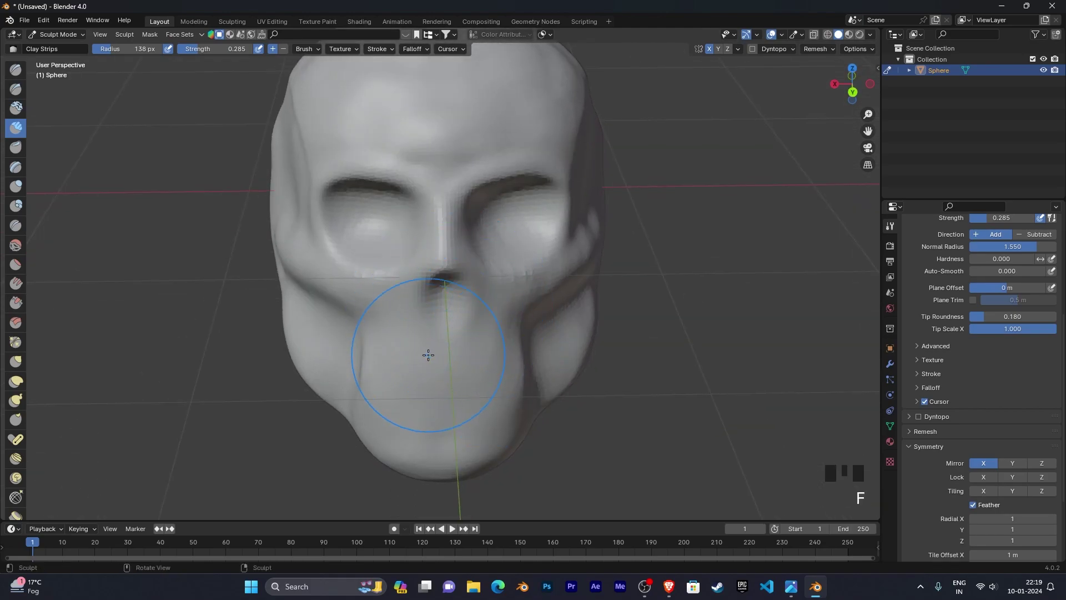
pyautogui.press('f')
pyautogui.click(376, 318)
pyautogui.middleClick(452, 316)
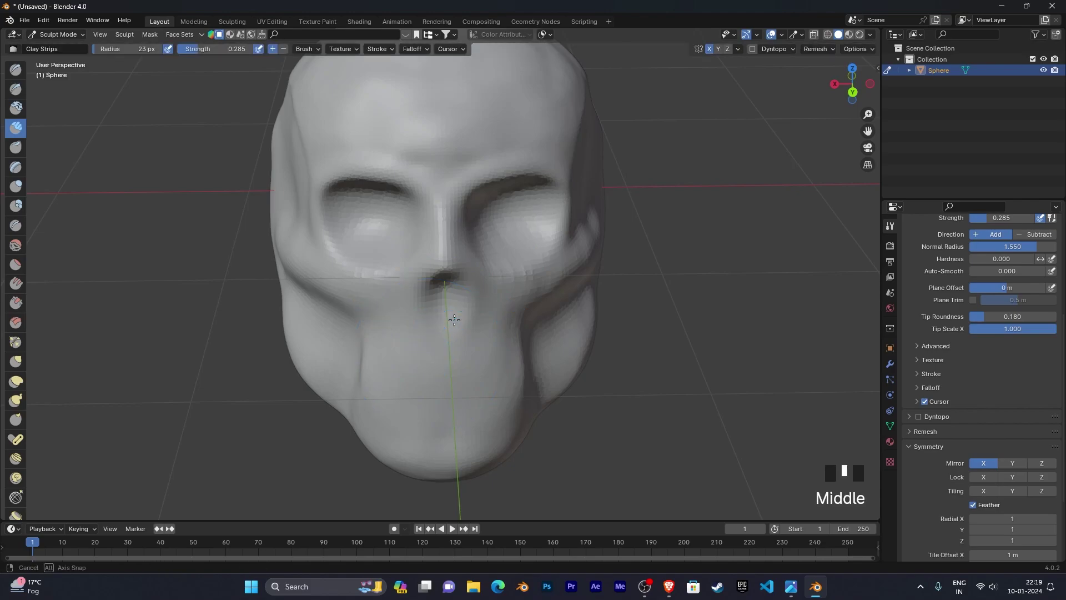
pyautogui.scroll(4, 452, 298)
pyautogui.moveTo(452, 298); pyautogui.dragTo(453, 298, button='middle')
pyautogui.moveTo(438, 297)
pyautogui.mouseDown()
pyautogui.moveTo(441, 338)
pyautogui.moveTo(429, 336)
pyautogui.moveTo(438, 294)
pyautogui.moveTo(425, 279)
pyautogui.moveTo(442, 258)
pyautogui.moveTo(439, 277)
pyautogui.moveTo(467, 289)
pyautogui.moveTo(472, 333)
pyautogui.mouseUp()
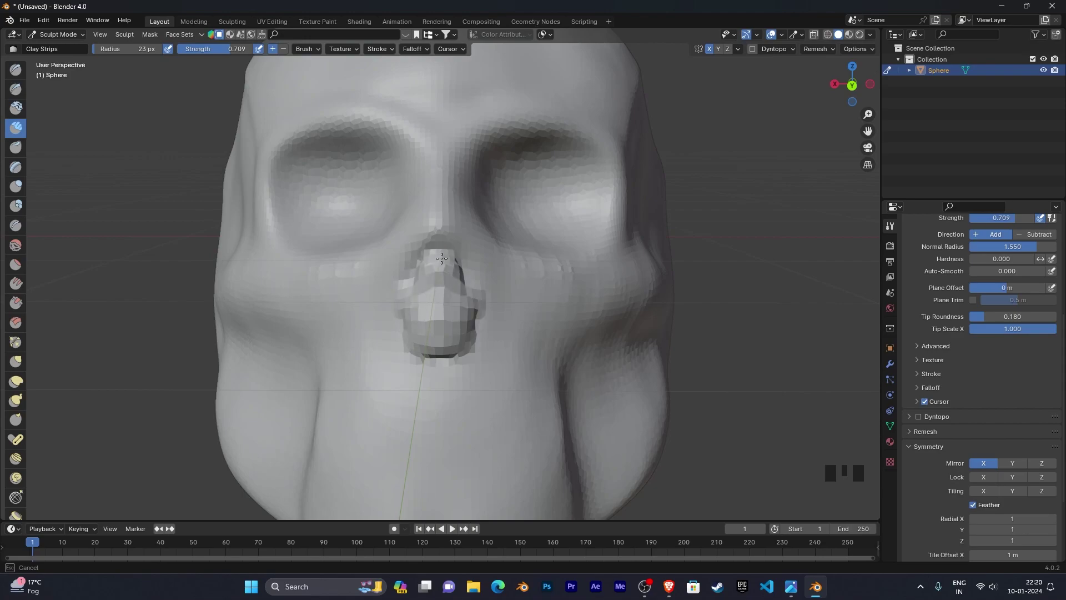
# Add more clay along the side and lower edge of the nose from three-quarter and front views
pyautogui.moveTo(472, 333); pyautogui.dragTo(520, 345, button='middle')
pyautogui.scroll(2, 528, 308)
pyautogui.moveTo(539, 260)
pyautogui.mouseDown()
pyautogui.moveTo(580, 300)
pyautogui.moveTo(555, 277)
pyautogui.moveTo(572, 267)
pyautogui.moveTo(584, 315)
pyautogui.mouseUp()
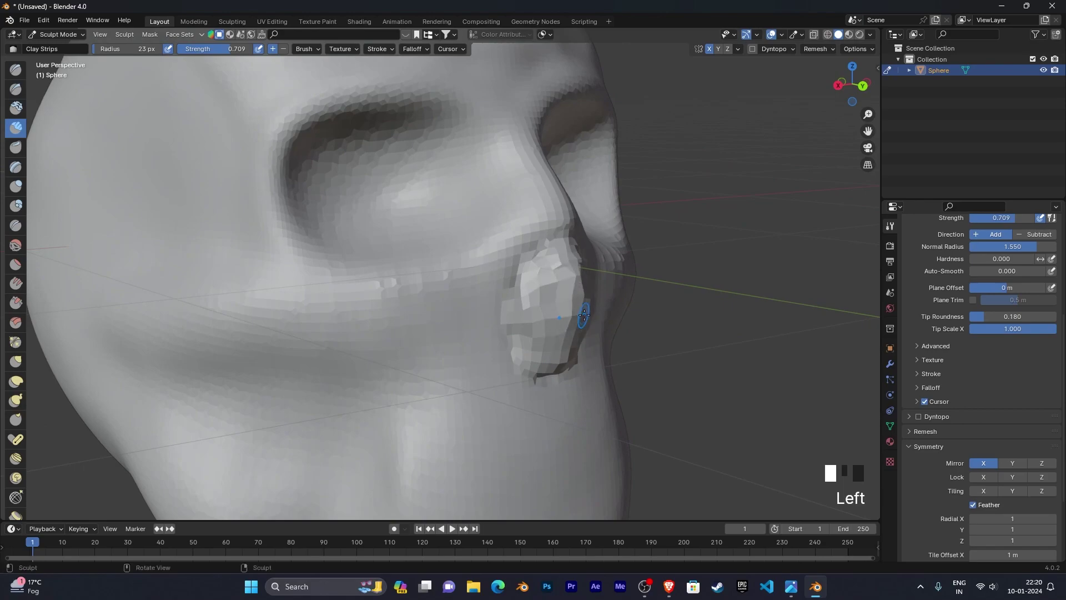
pyautogui.moveTo(574, 262)
pyautogui.mouseDown()
pyautogui.moveTo(564, 258)
pyautogui.moveTo(580, 311)
pyautogui.mouseUp()
pyautogui.moveTo(580, 311)
pyautogui.mouseDown(button='middle')
pyautogui.moveTo(471, 276)
pyautogui.moveTo(428, 281)
pyautogui.mouseUp(button='middle')
pyautogui.moveTo(428, 281)
pyautogui.mouseDown()
pyautogui.moveTo(411, 250)
pyautogui.moveTo(433, 289)
pyautogui.moveTo(414, 321)
pyautogui.moveTo(383, 320)
pyautogui.moveTo(401, 347)
pyautogui.moveTo(403, 325)
pyautogui.moveTo(436, 353)
pyautogui.mouseUp()
pyautogui.moveTo(389, 359); pyautogui.dragTo(392, 360)
# Build the nose tip outward in side profile and check its shape from below
pyautogui.scroll(-3, 391, 360)
pyautogui.moveTo(457, 357)
pyautogui.mouseDown(button='middle')
pyautogui.moveTo(502, 359)
pyautogui.moveTo(550, 300)
pyautogui.mouseUp(button='middle')
pyautogui.moveTo(557, 290)
pyautogui.mouseDown()
pyautogui.moveTo(572, 286)
pyautogui.moveTo(578, 303)
pyautogui.mouseUp()
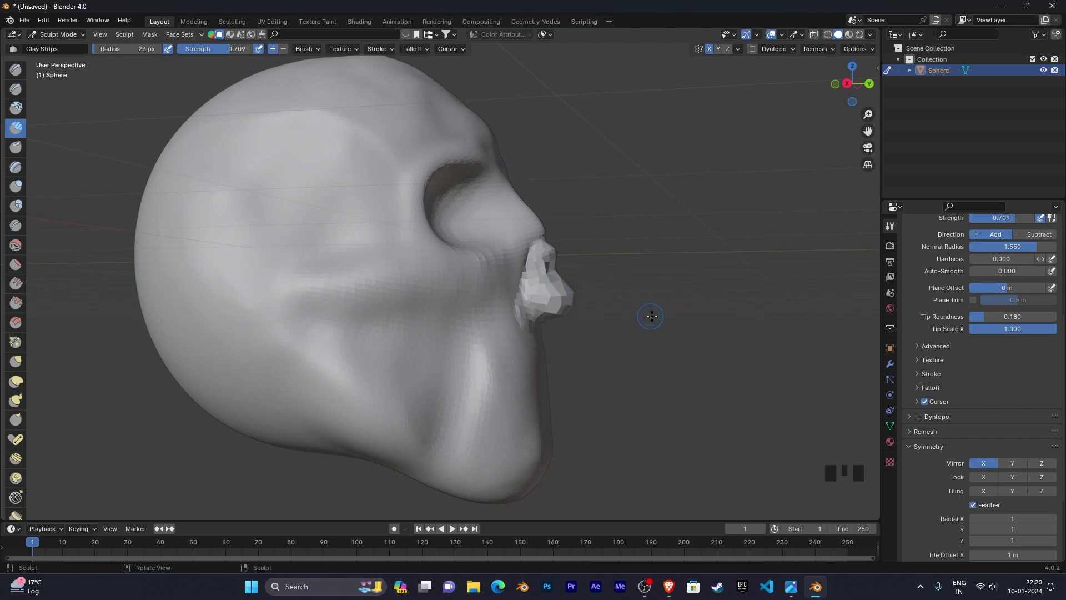
pyautogui.scroll(2, 651, 316)
pyautogui.moveTo(651, 316); pyautogui.dragTo(632, 310, button='middle')
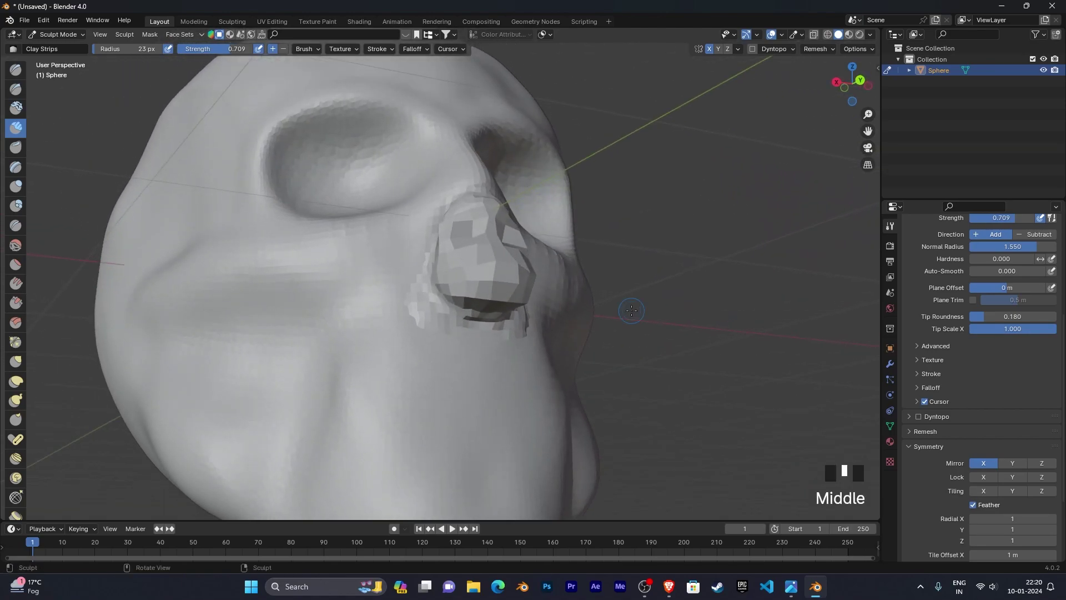
# Add a few more dabs of clay to the front of the nose tip
pyautogui.click(495, 279)
pyautogui.click(494, 279)
pyautogui.click(495, 279)
pyautogui.scroll(-2, 495, 284)
pyautogui.moveTo(495, 283)
pyautogui.mouseDown(button='middle')
pyautogui.moveTo(441, 322)
pyautogui.moveTo(451, 356)
pyautogui.moveTo(475, 368)
pyautogui.moveTo(465, 362)
pyautogui.moveTo(519, 333)
pyautogui.moveTo(572, 342)
pyautogui.moveTo(561, 328)
pyautogui.moveTo(500, 316)
pyautogui.moveTo(551, 310)
pyautogui.mouseUp(button='middle')
pyautogui.scroll(-1, 467, 330)
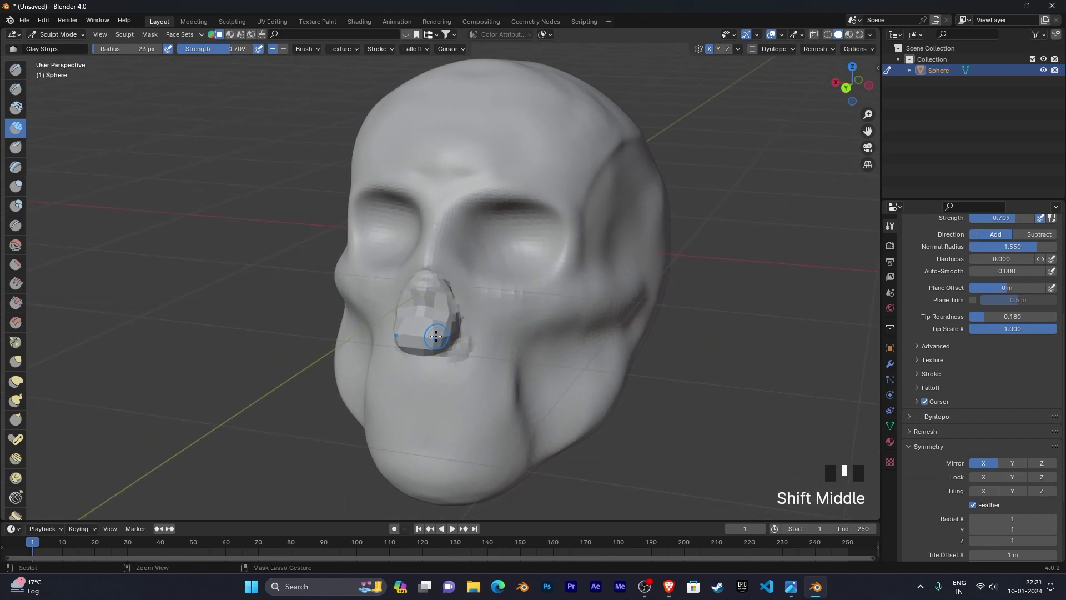
# Try to carve away the lower front of the nose, and undo the stroke
pyautogui.keyDown('ctrl'); pyautogui.moveTo(437, 336); pyautogui.dragTo(421, 317); pyautogui.keyUp('ctrl')
pyautogui.moveTo(522, 352); pyautogui.dragTo(525, 351, button='middle')
pyautogui.hotkey('ctrl', 'z')
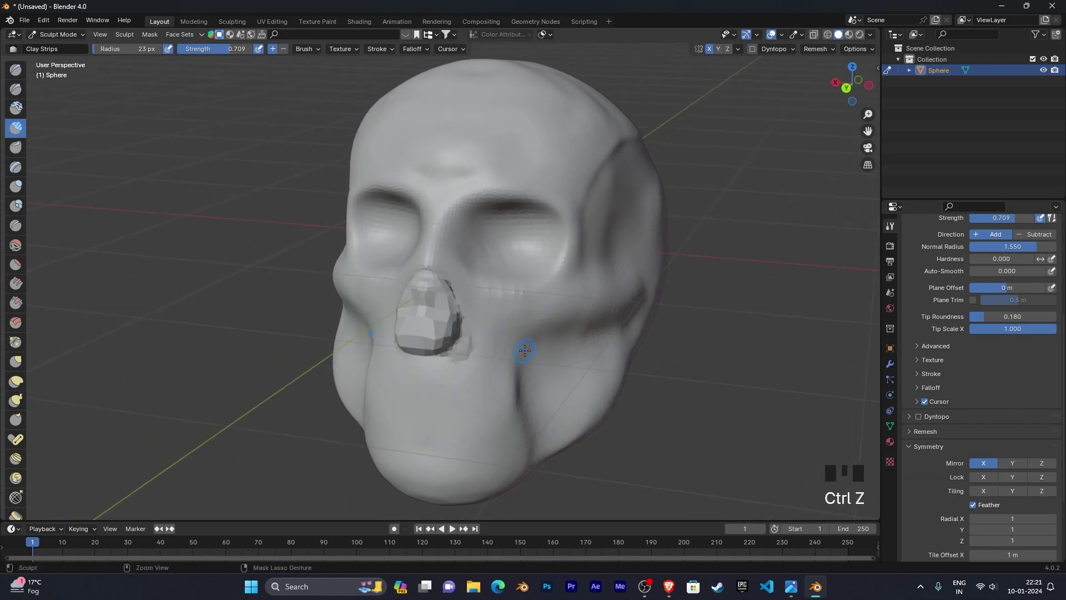
# Carve back the nose bridge and front profile, and lightly smooth the nose tip
pyautogui.keyDown('ctrl'); pyautogui.moveTo(434, 292); pyautogui.dragTo(448, 290); pyautogui.keyUp('ctrl')
pyautogui.scroll(1, 537, 323)
pyautogui.moveTo(537, 323); pyautogui.dragTo(644, 312, button='middle')
pyautogui.moveTo(504, 260)
pyautogui.keyDown('ctrl'); pyautogui.mouseDown()
pyautogui.moveTo(503, 285)
pyautogui.moveTo(525, 303)
pyautogui.moveTo(567, 309)
pyautogui.moveTo(554, 361)
pyautogui.mouseUp(); pyautogui.keyUp('ctrl')
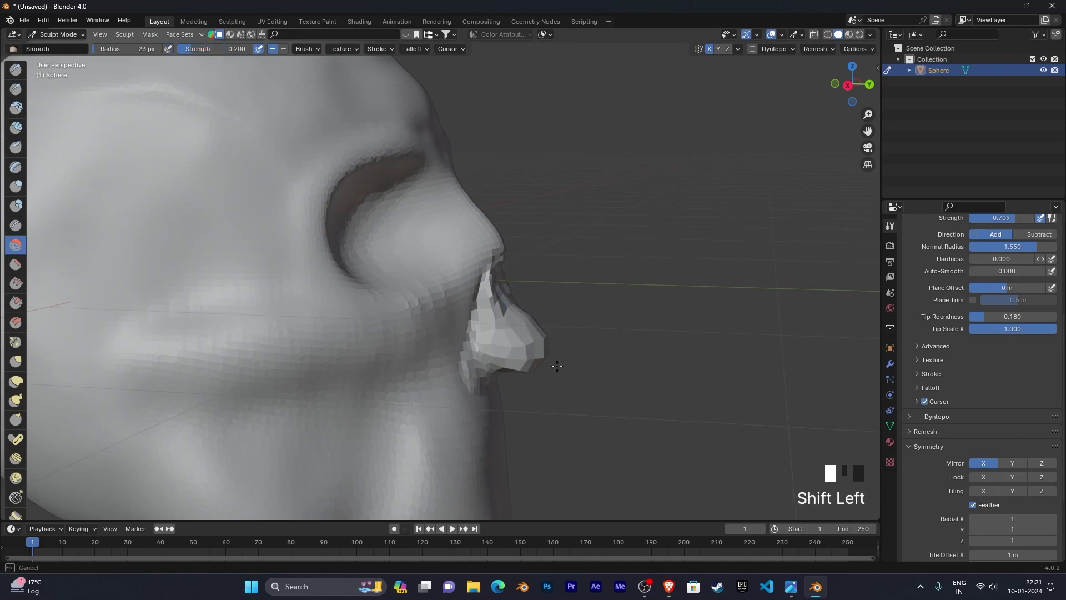
pyautogui.keyDown('shift'); pyautogui.moveTo(533, 322); pyautogui.dragTo(528, 323); pyautogui.keyUp('shift')
pyautogui.moveTo(529, 323)
pyautogui.mouseDown(button='middle')
pyautogui.moveTo(578, 321)
pyautogui.moveTo(562, 326)
pyautogui.moveTo(572, 308)
pyautogui.moveTo(556, 309)
pyautogui.moveTo(562, 323)
pyautogui.moveTo(530, 355)
pyautogui.moveTo(559, 322)
pyautogui.moveTo(575, 326)
pyautogui.moveTo(500, 267)
pyautogui.mouseUp(button='middle')
pyautogui.scroll(3, 562, 325)
pyautogui.scroll(-3, 559, 322)
pyautogui.scroll(1, 535, 334)
pyautogui.scroll(2, 541, 341)
pyautogui.scroll(-1, 549, 310)
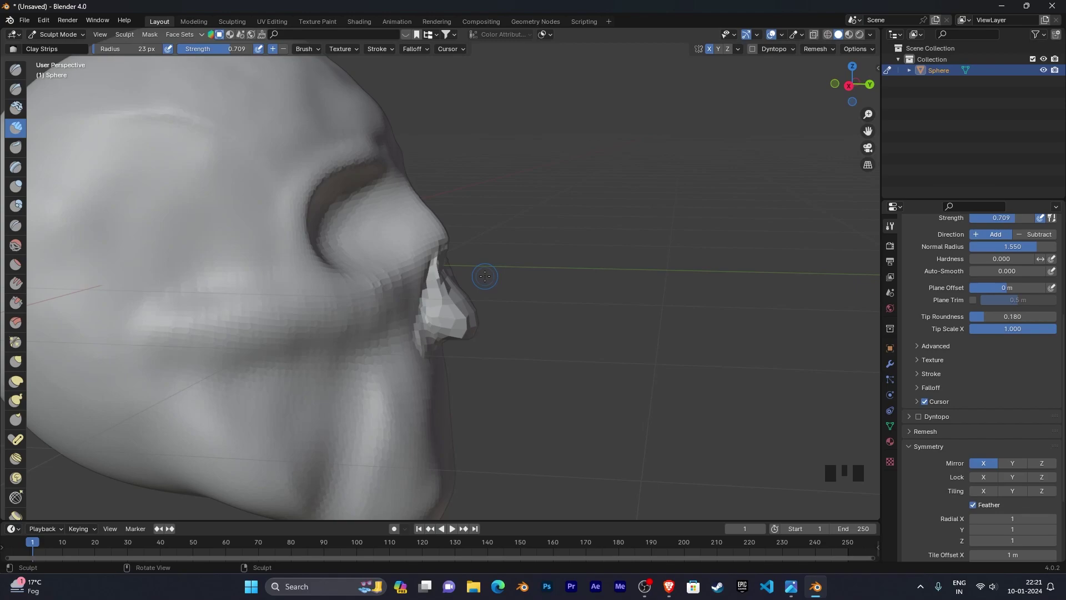
# Build up clay down the nose bridge toward the tip, working from both side views
pyautogui.moveTo(450, 253); pyautogui.dragTo(418, 281, button='middle')
pyautogui.scroll(1, 413, 283)
pyautogui.moveTo(444, 260); pyautogui.dragTo(445, 300)
pyautogui.moveTo(450, 263); pyautogui.dragTo(451, 316)
pyautogui.moveTo(494, 298); pyautogui.dragTo(469, 280, button='middle')
pyautogui.moveTo(469, 256); pyautogui.dragTo(488, 316)
pyautogui.moveTo(488, 316); pyautogui.dragTo(389, 291, button='middle')
pyautogui.moveTo(435, 232); pyautogui.dragTo(426, 257)
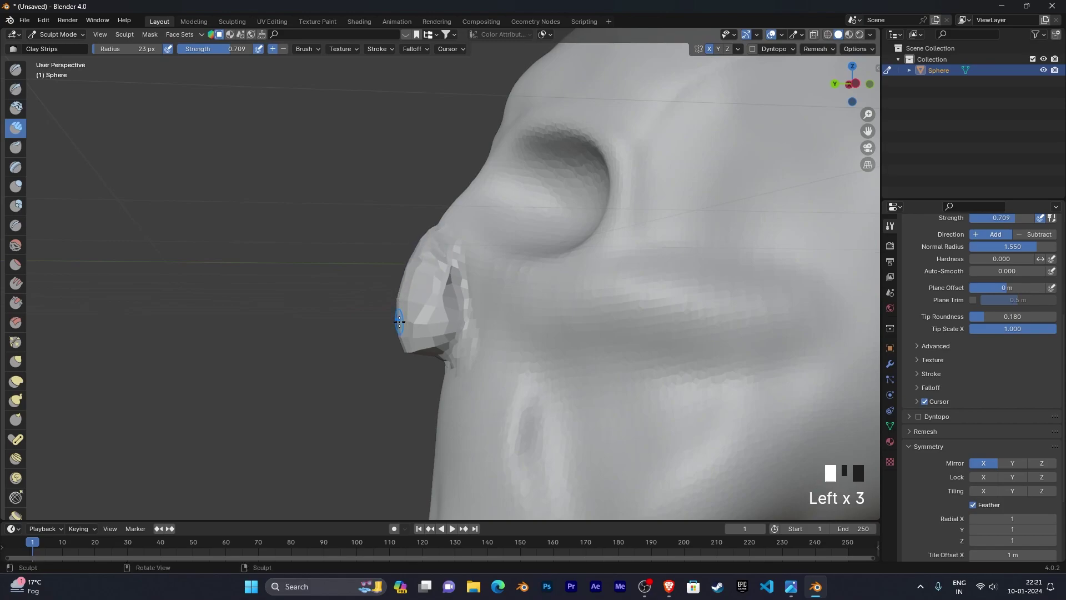
# Add clay to the lower side and tip of the nose from opposite side views
pyautogui.moveTo(421, 290); pyautogui.dragTo(406, 298, button='middle')
pyautogui.moveTo(436, 281); pyautogui.dragTo(431, 326)
pyautogui.moveTo(431, 326)
pyautogui.mouseDown(button='middle')
pyautogui.moveTo(683, 322)
pyautogui.moveTo(504, 318)
pyautogui.mouseUp(button='middle')
pyautogui.scroll(3, 601, 329)
pyautogui.moveTo(557, 281)
pyautogui.mouseDown(button='middle')
pyautogui.moveTo(578, 290)
pyautogui.moveTo(528, 288)
pyautogui.moveTo(462, 320)
pyautogui.mouseUp(button='middle')
pyautogui.moveTo(454, 316); pyautogui.dragTo(457, 327)
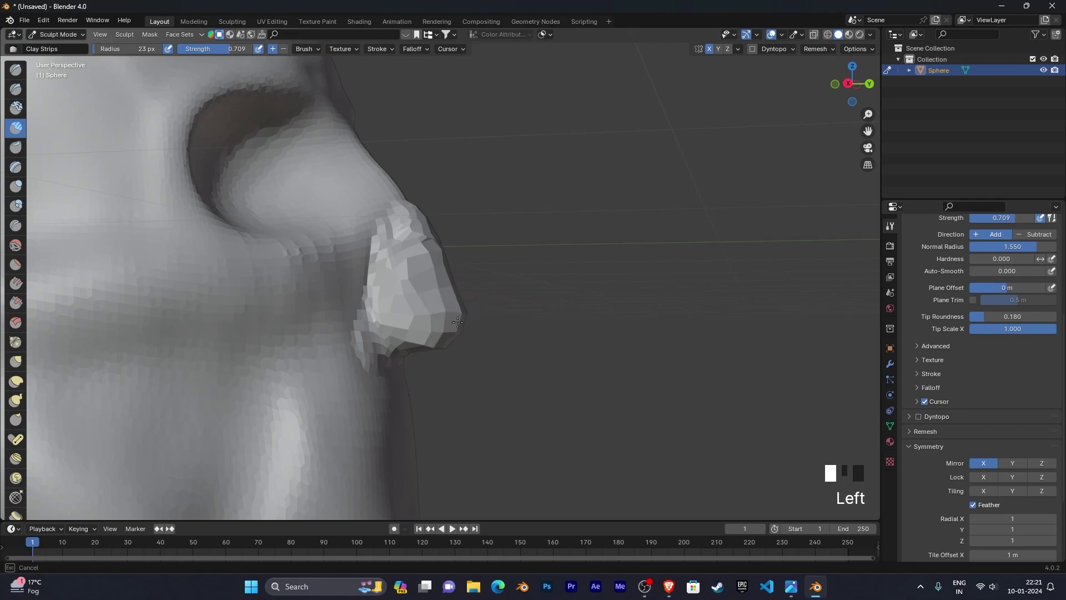
pyautogui.scroll(-2, 465, 318)
pyautogui.moveTo(465, 318)
pyautogui.mouseDown(button='middle')
pyautogui.moveTo(400, 322)
pyautogui.moveTo(413, 306)
pyautogui.moveTo(484, 309)
pyautogui.mouseUp(button='middle')
# Switch to the Grab brush with a 55 px radius and reshape the front profile of the nose
pyautogui.click(17, 362)
pyautogui.press('f')
pyautogui.click(519, 311)
pyautogui.moveTo(462, 289)
pyautogui.mouseDown()
pyautogui.moveTo(449, 290)
pyautogui.moveTo(450, 258)
pyautogui.moveTo(459, 283)
pyautogui.moveTo(453, 261)
pyautogui.mouseUp()
# Shape the side of the nose with Grab and pull its tip outward
pyautogui.moveTo(452, 262)
pyautogui.mouseDown(button='middle')
pyautogui.moveTo(496, 307)
pyautogui.moveTo(526, 293)
pyautogui.mouseUp(button='middle')
pyautogui.scroll(5, 496, 306)
pyautogui.scroll(-2, 526, 293)
pyautogui.moveTo(476, 250); pyautogui.dragTo(475, 254)
pyautogui.moveTo(389, 266)
pyautogui.mouseDown()
pyautogui.moveTo(389, 297)
pyautogui.moveTo(371, 324)
pyautogui.mouseUp()
pyautogui.moveTo(371, 323); pyautogui.dragTo(372, 325)
pyautogui.moveTo(447, 396)
pyautogui.mouseDown()
pyautogui.moveTo(488, 364)
pyautogui.moveTo(498, 314)
pyautogui.moveTo(519, 352)
pyautogui.mouseUp()
# Straighten the nose bridge with Grab in side profile, blending its top into the brow slope
pyautogui.moveTo(519, 352)
pyautogui.mouseDown(button='middle')
pyautogui.moveTo(586, 348)
pyautogui.moveTo(524, 274)
pyautogui.mouseUp(button='middle')
pyautogui.moveTo(449, 240); pyautogui.dragTo(468, 283)
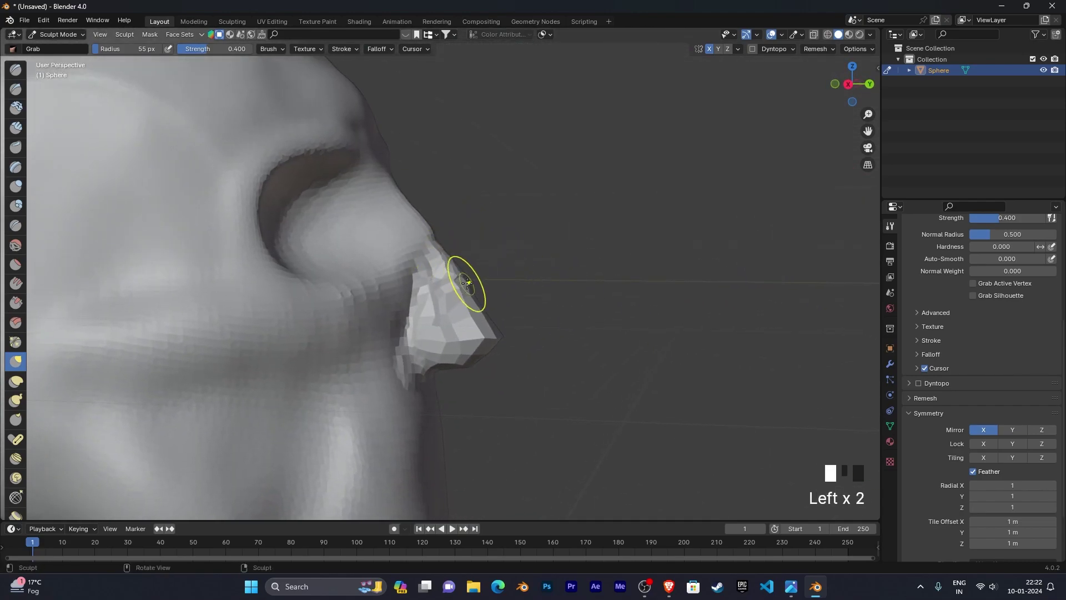
pyautogui.moveTo(435, 238)
pyautogui.mouseDown()
pyautogui.moveTo(421, 237)
pyautogui.moveTo(412, 218)
pyautogui.mouseUp()
pyautogui.moveTo(420, 213); pyautogui.dragTo(418, 216)
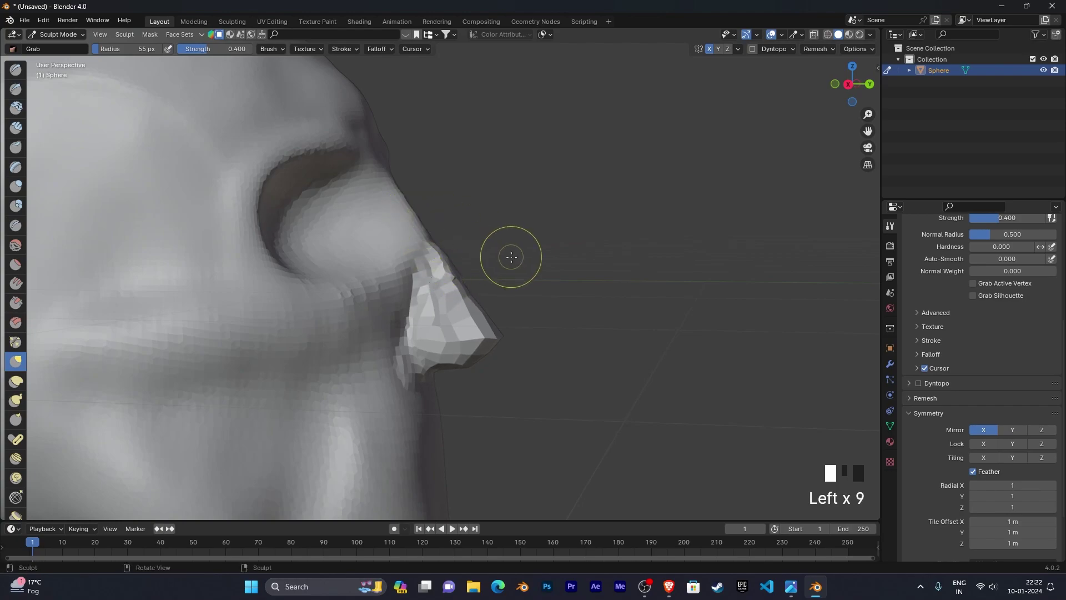
pyautogui.moveTo(514, 257); pyautogui.dragTo(522, 257, button='middle')
pyautogui.moveTo(442, 254); pyautogui.dragTo(442, 254)
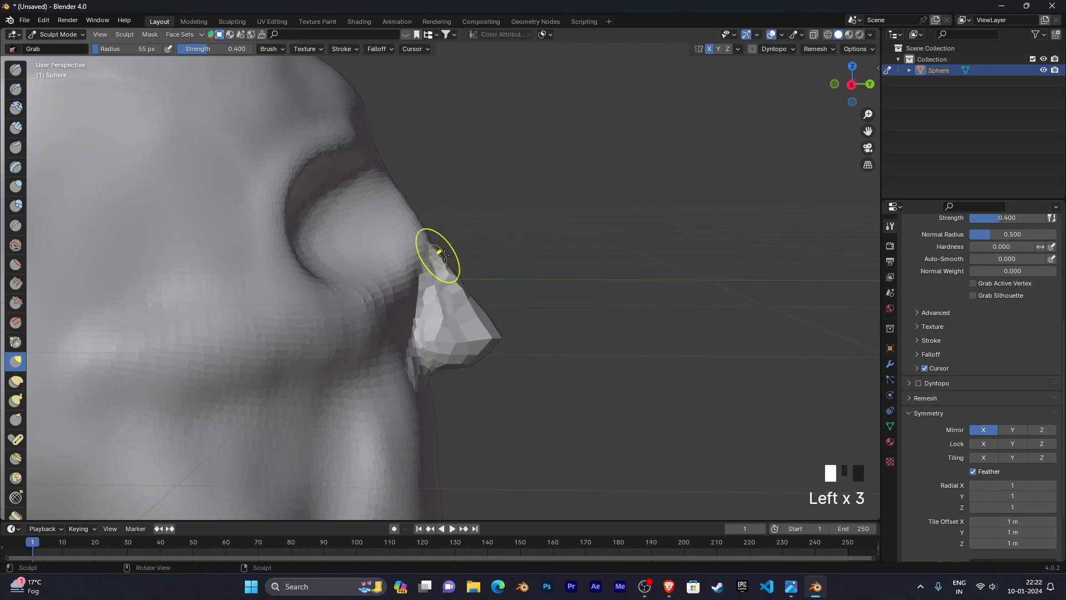
# Adjust the lower corners and tip of the nose with Grab from front and side views
pyautogui.scroll(-4, 517, 332)
pyautogui.moveTo(517, 331); pyautogui.dragTo(364, 334, button='middle')
pyautogui.scroll(3, 363, 333)
pyautogui.moveTo(461, 333); pyautogui.dragTo(388, 340, button='middle')
pyautogui.keyDown('shift'); pyautogui.moveTo(389, 340); pyautogui.dragTo(473, 332, button='middle'); pyautogui.keyUp('shift')
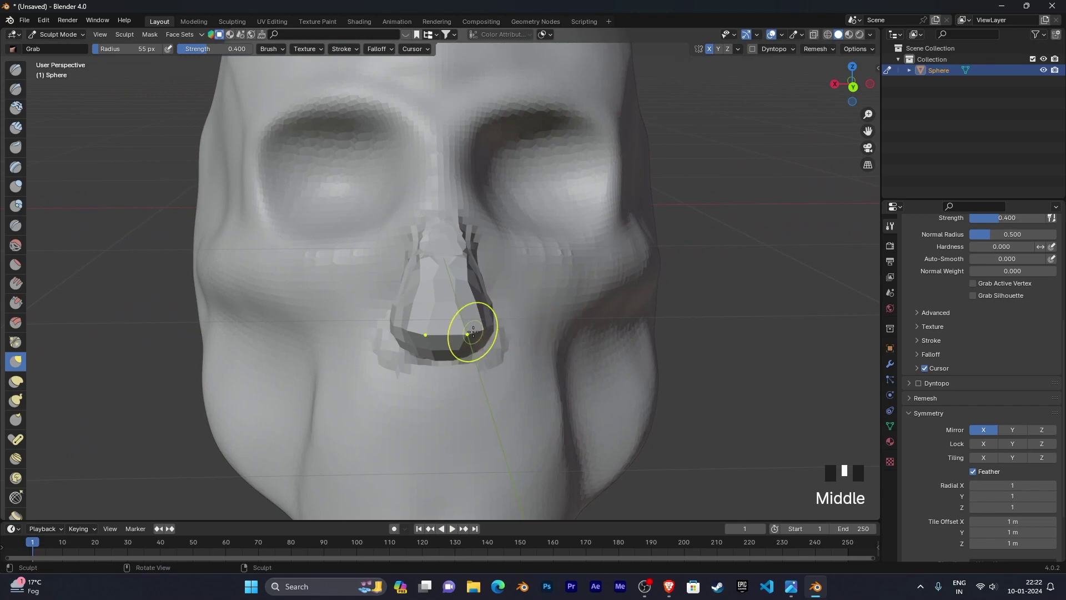
pyautogui.moveTo(473, 332); pyautogui.dragTo(469, 331)
pyautogui.moveTo(481, 329); pyautogui.dragTo(552, 316, button='middle')
pyautogui.moveTo(484, 329); pyautogui.dragTo(486, 327)
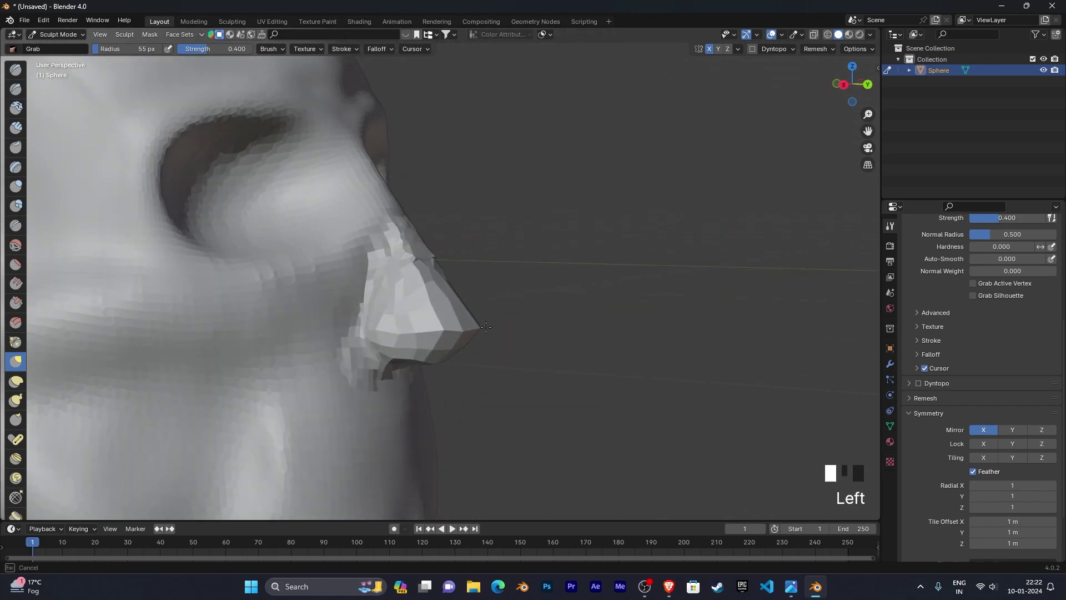
pyautogui.moveTo(543, 318); pyautogui.dragTo(485, 324, button='middle')
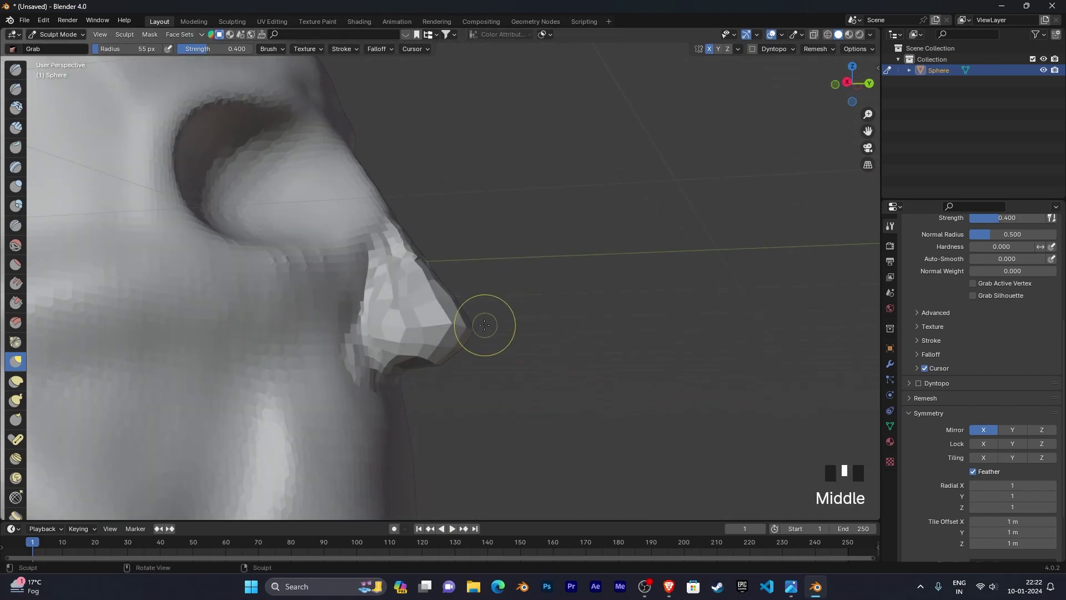
pyautogui.moveTo(448, 324); pyautogui.dragTo(459, 328)
# Round the nose tip by grabbing its front corners inward in a view from above
pyautogui.moveTo(464, 331)
pyautogui.mouseDown(button='middle')
pyautogui.moveTo(372, 324)
pyautogui.moveTo(354, 401)
pyautogui.moveTo(476, 309)
pyautogui.mouseUp(button='middle')
pyautogui.moveTo(476, 309); pyautogui.dragTo(486, 307)
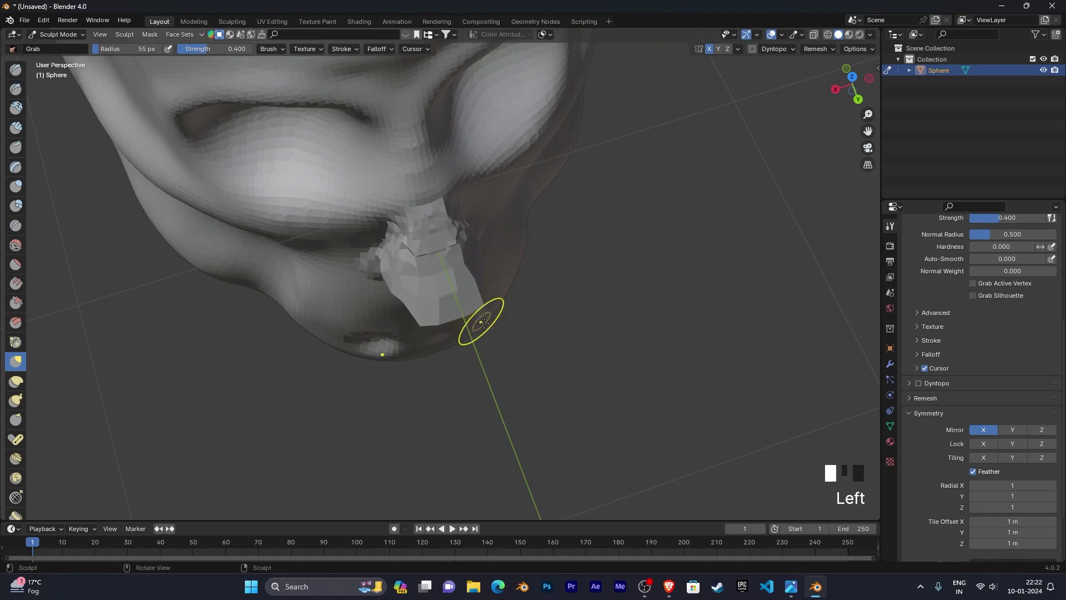
pyautogui.hotkey('ctrl', 'z')
pyautogui.moveTo(545, 319); pyautogui.dragTo(514, 341, button='middle')
pyautogui.scroll(4, 519, 342)
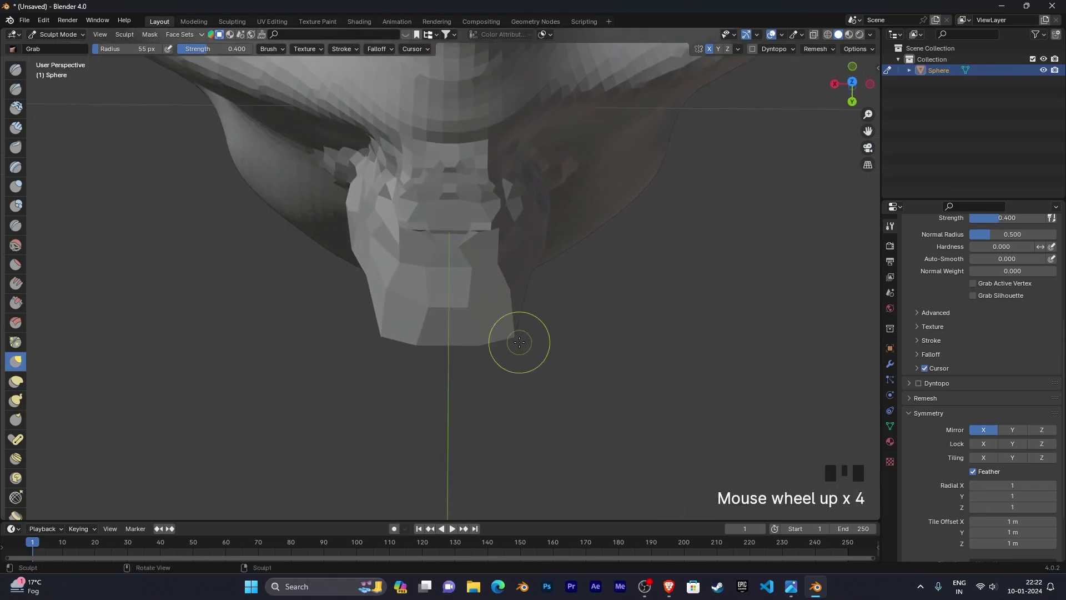
pyautogui.moveTo(519, 339); pyautogui.dragTo(513, 336)
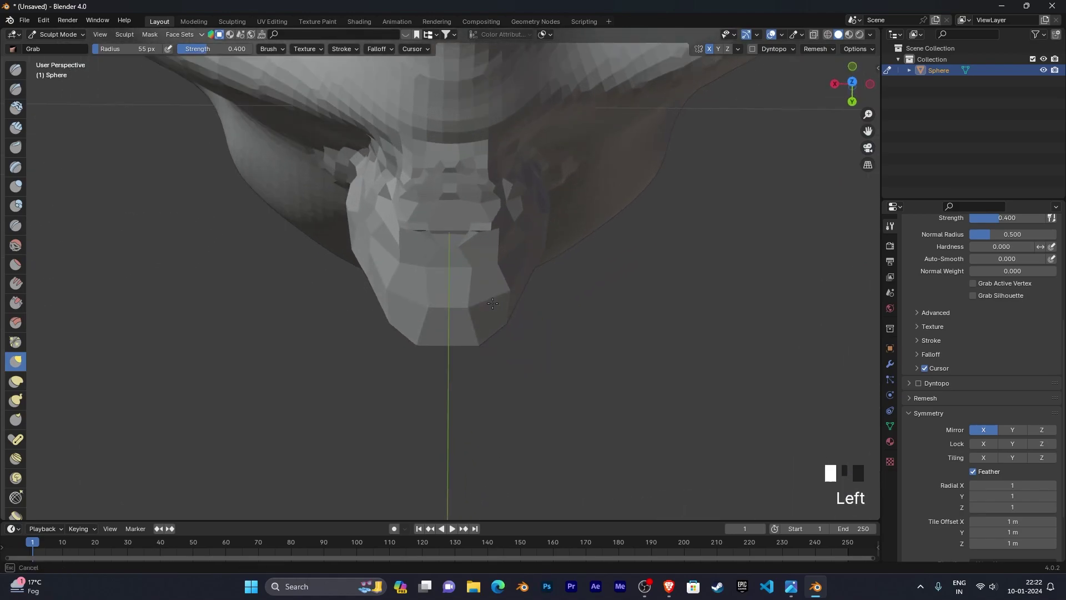
# Smooth the blocky front, sides and lower edge of the nose from front and side views
pyautogui.moveTo(503, 311)
pyautogui.mouseDown(button='middle')
pyautogui.moveTo(562, 187)
pyautogui.moveTo(470, 284)
pyautogui.mouseUp(button='middle')
pyautogui.scroll(-8, 550, 219)
pyautogui.scroll(3, 534, 181)
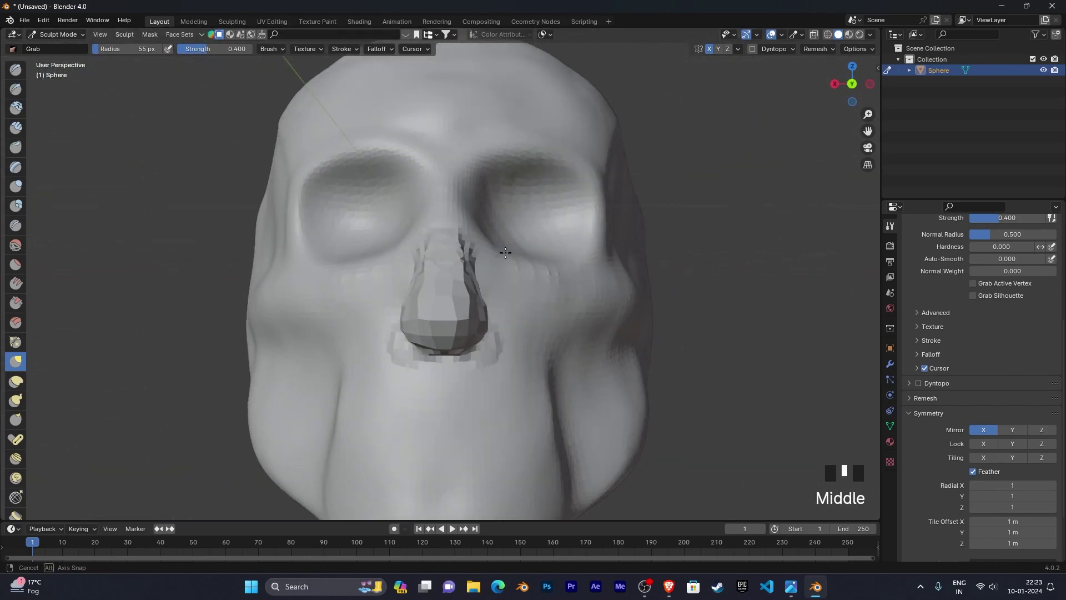
pyautogui.moveTo(446, 288)
pyautogui.keyDown('shift'); pyautogui.mouseDown()
pyautogui.moveTo(452, 313)
pyautogui.moveTo(534, 348)
pyautogui.mouseUp(); pyautogui.keyUp('shift')
pyautogui.moveTo(534, 348); pyautogui.dragTo(499, 311, button='middle')
pyautogui.keyDown('shift'); pyautogui.moveTo(470, 281); pyautogui.dragTo(485, 276); pyautogui.keyUp('shift')
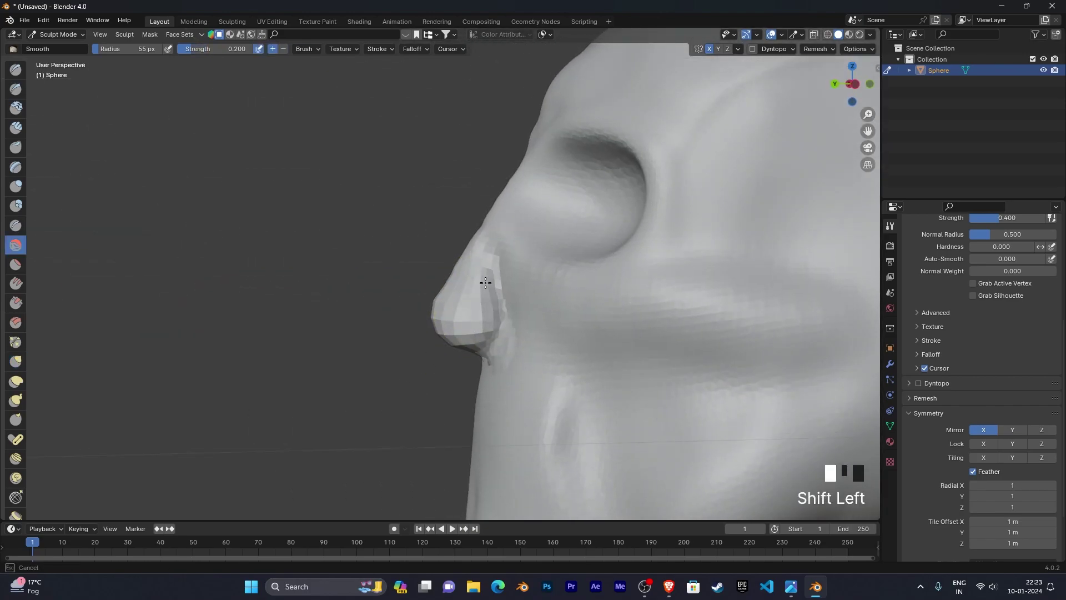
pyautogui.keyDown('shift'); pyautogui.moveTo(483, 329); pyautogui.dragTo(487, 336); pyautogui.keyUp('shift')
pyautogui.moveTo(487, 337)
pyautogui.mouseDown(button='middle')
pyautogui.moveTo(622, 383)
pyautogui.moveTo(579, 298)
pyautogui.mouseUp(button='middle')
pyautogui.moveTo(401, 249)
pyautogui.keyDown('shift'); pyautogui.mouseDown()
pyautogui.moveTo(414, 295)
pyautogui.moveTo(514, 329)
pyautogui.mouseUp(); pyautogui.keyUp('shift')
# Smooth the nose tip and the side of the bridge from a three-quarter view
pyautogui.moveTo(515, 328)
pyautogui.mouseDown(button='middle')
pyautogui.moveTo(409, 305)
pyautogui.moveTo(471, 239)
pyautogui.mouseUp(button='middle')
pyautogui.keyDown('shift'); pyautogui.click(443, 316); pyautogui.keyUp('shift')
pyautogui.keyDown('shift'); pyautogui.click(448, 322); pyautogui.keyUp('shift')
pyautogui.keyDown('shift'); pyautogui.moveTo(471, 239); pyautogui.dragTo(472, 266); pyautogui.keyUp('shift')
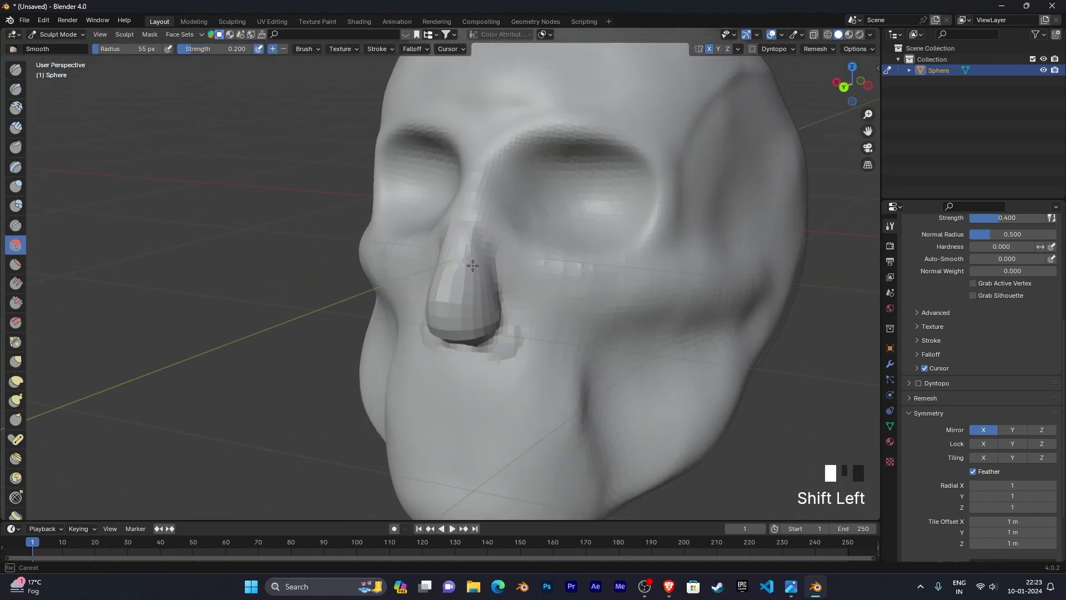
pyautogui.keyDown('shift'); pyautogui.moveTo(471, 229); pyautogui.dragTo(475, 267); pyautogui.keyUp('shift')
# Smooth the nose bridge and tip in close side profile
pyautogui.moveTo(558, 290); pyautogui.dragTo(688, 286, button='middle')
pyautogui.scroll(3, 688, 286)
pyautogui.moveTo(449, 264)
pyautogui.keyDown('shift'); pyautogui.mouseDown(button='middle')
pyautogui.moveTo(528, 295)
pyautogui.moveTo(518, 289)
pyautogui.mouseUp(button='middle'); pyautogui.keyUp('shift')
pyautogui.keyDown('shift'); pyautogui.moveTo(461, 286); pyautogui.dragTo(459, 288); pyautogui.keyUp('shift')
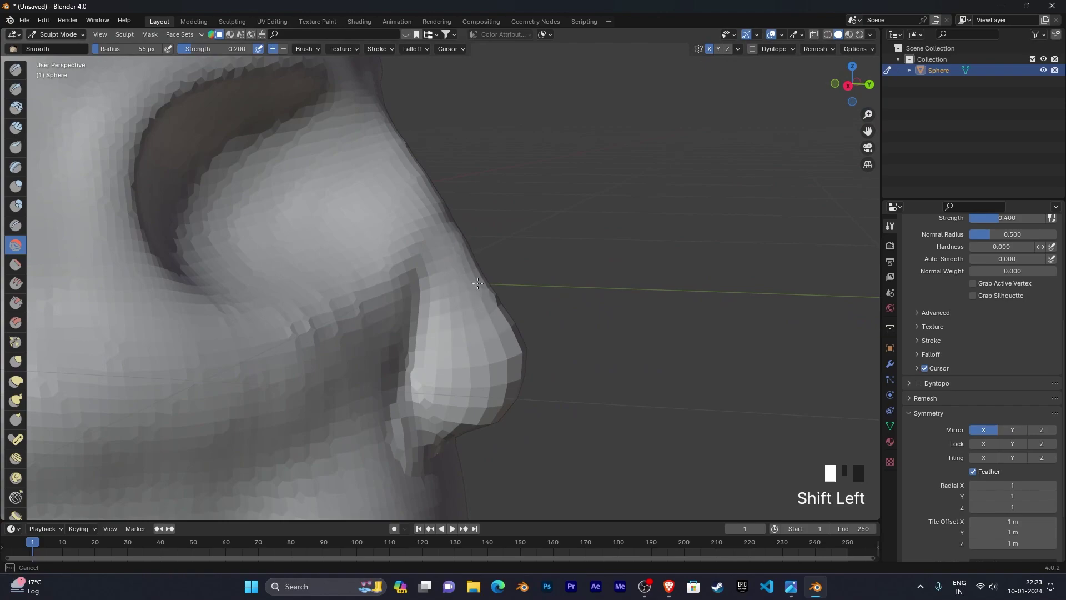
pyautogui.keyDown('shift'); pyautogui.moveTo(509, 342); pyautogui.dragTo(515, 323); pyautogui.keyUp('shift')
pyautogui.moveTo(606, 333)
pyautogui.mouseDown(button='middle')
pyautogui.moveTo(628, 315)
pyautogui.moveTo(588, 297)
pyautogui.mouseUp(button='middle')
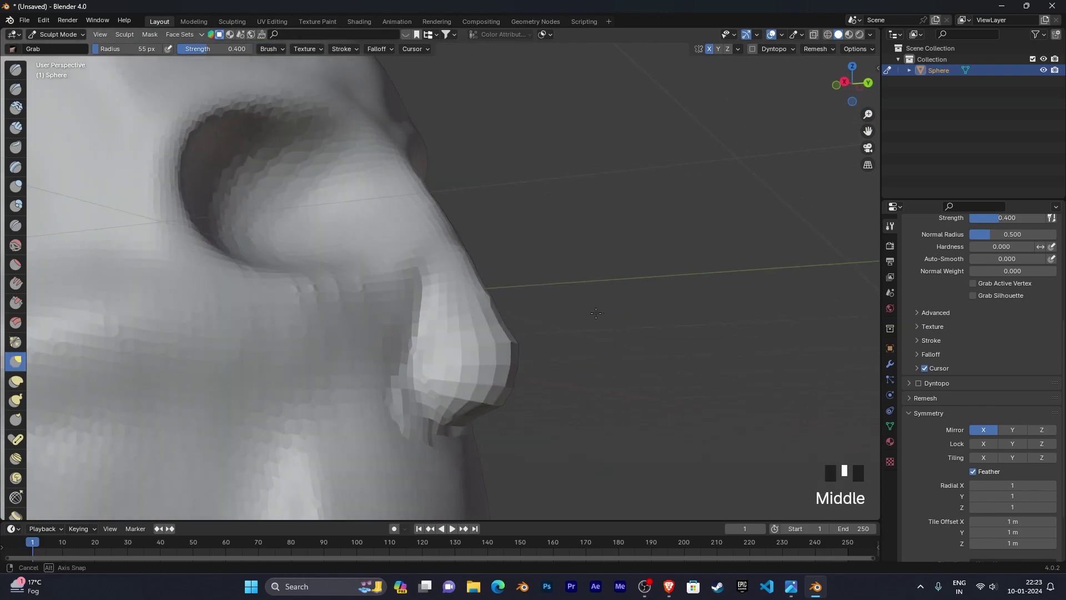
pyautogui.keyDown('shift'); pyautogui.moveTo(513, 335); pyautogui.dragTo(502, 359); pyautogui.keyUp('shift')
pyautogui.keyDown('shift'); pyautogui.moveTo(503, 358); pyautogui.dragTo(508, 386); pyautogui.keyUp('shift')
# Smooth the side and underside of the nose tip to round it off
pyautogui.scroll(1, 607, 352)
pyautogui.moveTo(607, 352); pyautogui.dragTo(632, 353, button='middle')
pyautogui.keyDown('shift'); pyautogui.moveTo(629, 251); pyautogui.dragTo(625, 183, button='middle'); pyautogui.keyUp('shift')
pyautogui.keyDown('shift'); pyautogui.moveTo(500, 341); pyautogui.dragTo(450, 341); pyautogui.keyUp('shift')
pyautogui.keyDown('shift'); pyautogui.moveTo(502, 368); pyautogui.dragTo(504, 369); pyautogui.keyUp('shift')
pyautogui.moveTo(574, 372); pyautogui.dragTo(527, 381, button='middle')
pyautogui.keyDown('shift'); pyautogui.moveTo(518, 391); pyautogui.dragTo(444, 403); pyautogui.keyUp('shift')
# Smooth the upper nose bridge into the brow from front and three-quarter views
pyautogui.moveTo(443, 403); pyautogui.dragTo(471, 204, button='middle')
pyautogui.keyDown('shift'); pyautogui.moveTo(476, 179); pyautogui.dragTo(468, 302); pyautogui.keyUp('shift')
pyautogui.moveTo(530, 303)
pyautogui.mouseDown(button='middle')
pyautogui.moveTo(497, 296)
pyautogui.moveTo(471, 255)
pyautogui.mouseUp(button='middle')
pyautogui.moveTo(470, 225)
pyautogui.keyDown('shift'); pyautogui.mouseDown()
pyautogui.moveTo(457, 162)
pyautogui.moveTo(440, 210)
pyautogui.mouseUp(); pyautogui.keyUp('shift')
pyautogui.scroll(-4, 485, 272)
pyautogui.moveTo(485, 272); pyautogui.dragTo(570, 283, button='middle')
pyautogui.keyDown('shift'); pyautogui.moveTo(469, 170); pyautogui.dragTo(460, 253); pyautogui.keyUp('shift')
pyautogui.moveTo(460, 255)
pyautogui.mouseDown(button='middle')
pyautogui.moveTo(430, 246)
pyautogui.moveTo(534, 250)
pyautogui.moveTo(469, 240)
pyautogui.moveTo(476, 295)
pyautogui.moveTo(602, 310)
pyautogui.moveTo(554, 314)
pyautogui.mouseUp(button='middle')
pyautogui.scroll(2, 431, 248)
pyautogui.scroll(-3, 524, 290)
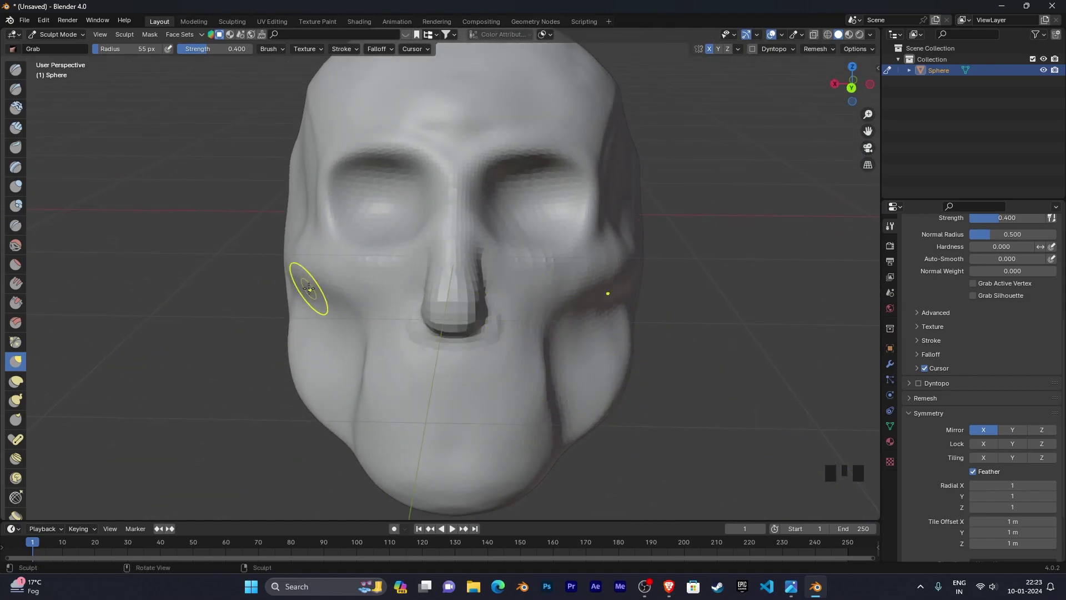
# Switch to Clay Strips with a 32 px radius and build up the nostril wings beside the nose tip
pyautogui.click(16, 128)
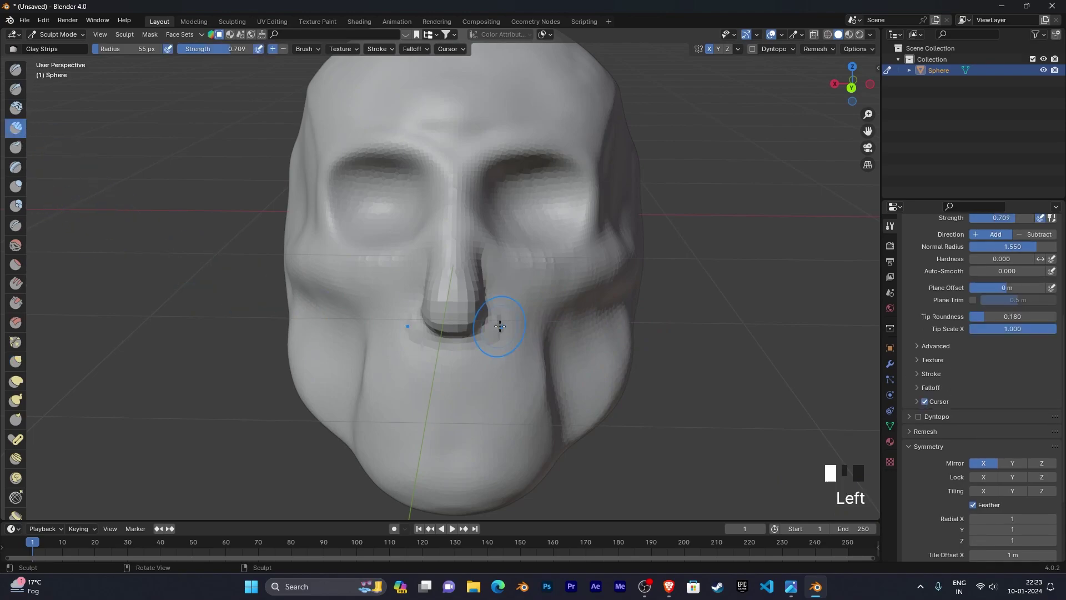
pyautogui.scroll(4, 510, 317)
pyautogui.moveTo(510, 319); pyautogui.dragTo(510, 383, button='middle')
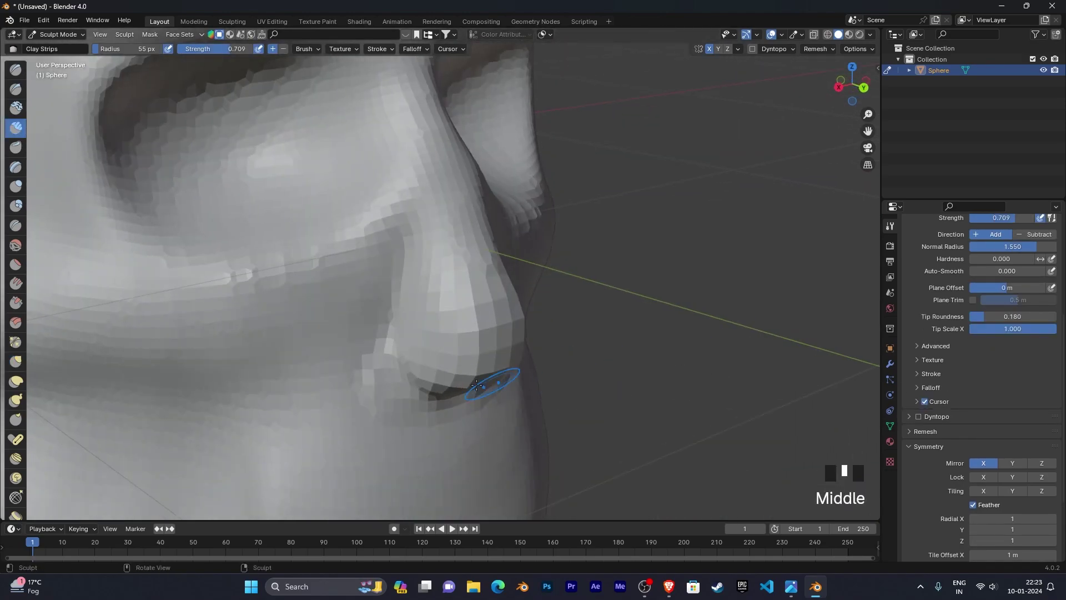
pyautogui.press('f')
pyautogui.click(408, 383)
pyautogui.moveTo(411, 349); pyautogui.dragTo(426, 343)
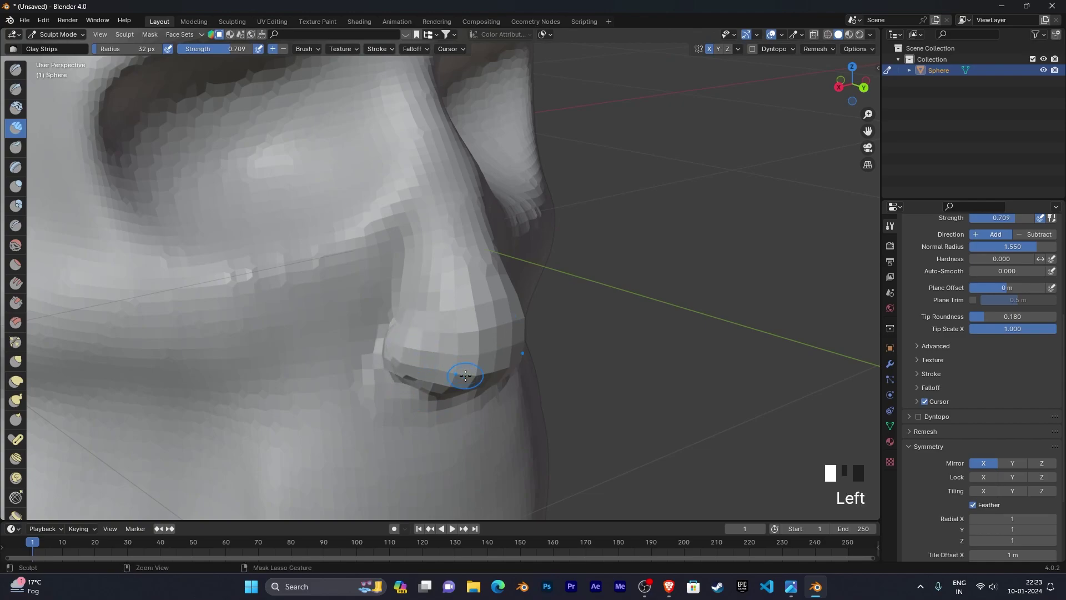
pyautogui.hotkey('ctrl', 'z')
pyautogui.moveTo(400, 337)
pyautogui.mouseDown()
pyautogui.moveTo(396, 352)
pyautogui.moveTo(413, 342)
pyautogui.mouseUp()
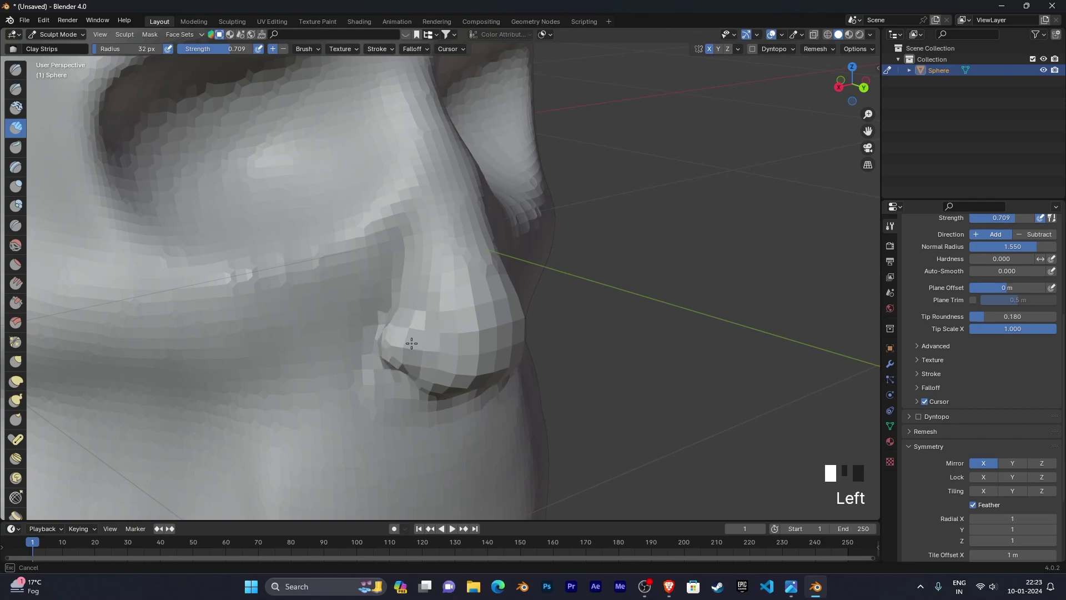
# Try to carve grooves down both sides of the nose above the nostril wings, and undo the strokes
pyautogui.moveTo(436, 365); pyautogui.dragTo(465, 327, button='middle')
pyautogui.scroll(5, 476, 368)
pyautogui.moveTo(476, 368); pyautogui.dragTo(504, 374, button='middle')
pyautogui.scroll(2, 505, 369)
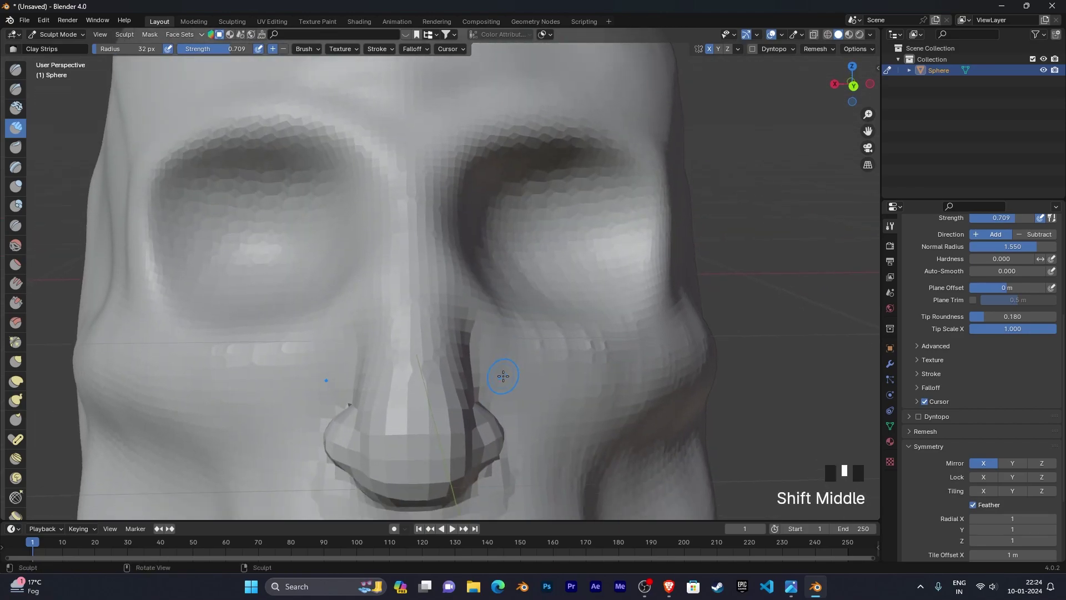
pyautogui.keyDown('ctrl'); pyautogui.moveTo(466, 331); pyautogui.dragTo(468, 392); pyautogui.keyUp('ctrl')
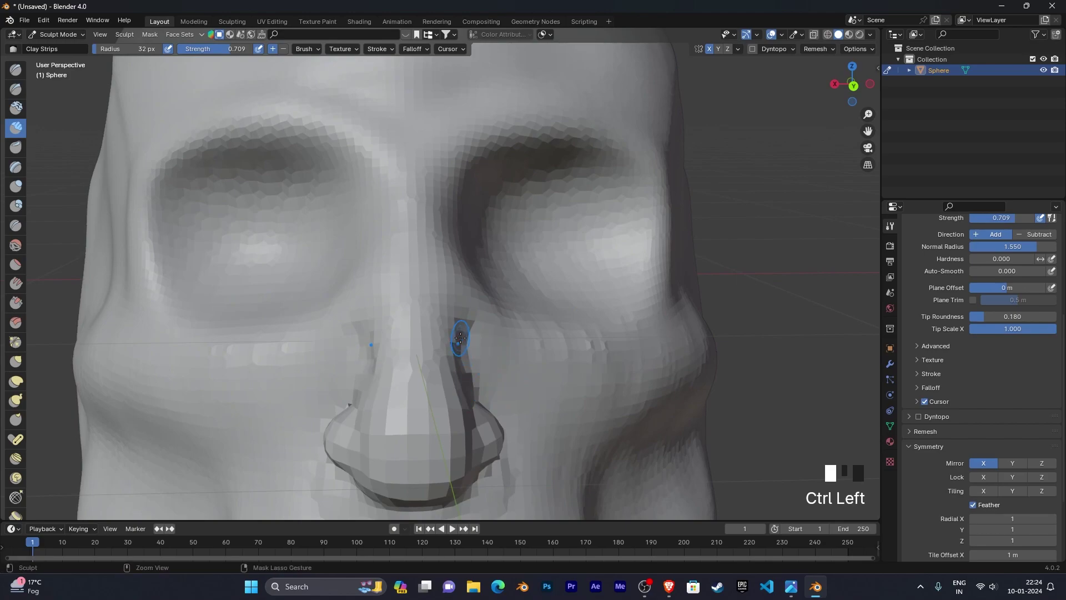
pyautogui.keyDown('ctrl'); pyautogui.moveTo(460, 338); pyautogui.dragTo(465, 410); pyautogui.keyUp('ctrl')
pyautogui.moveTo(445, 364); pyautogui.dragTo(462, 358, button='middle')
pyautogui.scroll(2, 443, 361)
pyautogui.keyDown('ctrl'); pyautogui.moveTo(450, 307); pyautogui.dragTo(449, 376); pyautogui.keyUp('ctrl')
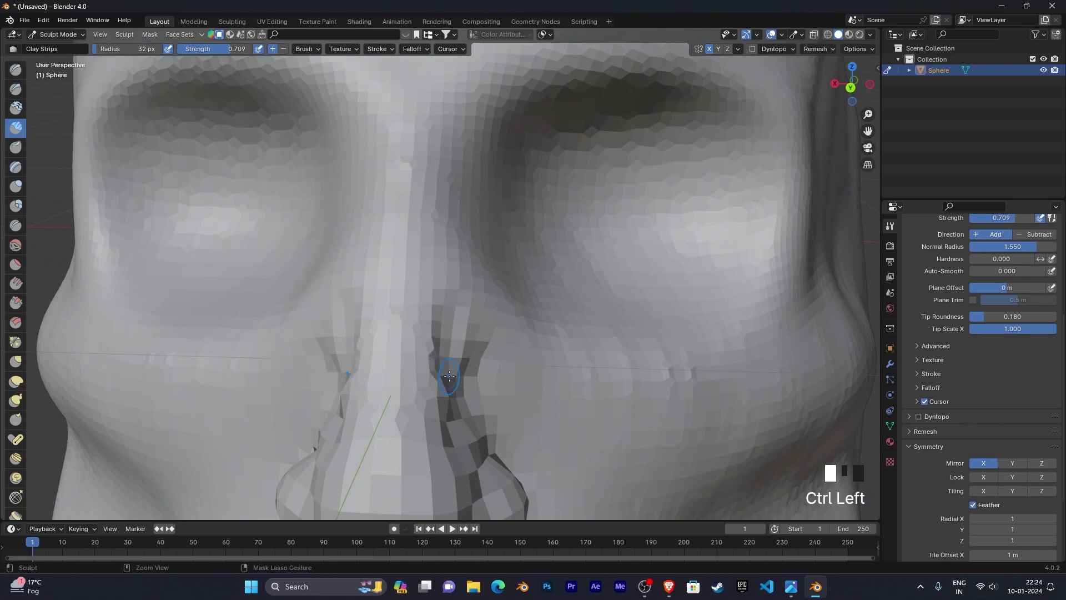
pyautogui.keyDown('ctrl'); pyautogui.moveTo(456, 306); pyautogui.dragTo(457, 392); pyautogui.keyUp('ctrl')
pyautogui.scroll(-3, 497, 360)
pyautogui.moveTo(497, 360)
pyautogui.mouseDown(button='middle')
pyautogui.moveTo(521, 359)
pyautogui.moveTo(507, 359)
pyautogui.mouseUp(button='middle')
pyautogui.hotkey('ctrl', 'z')
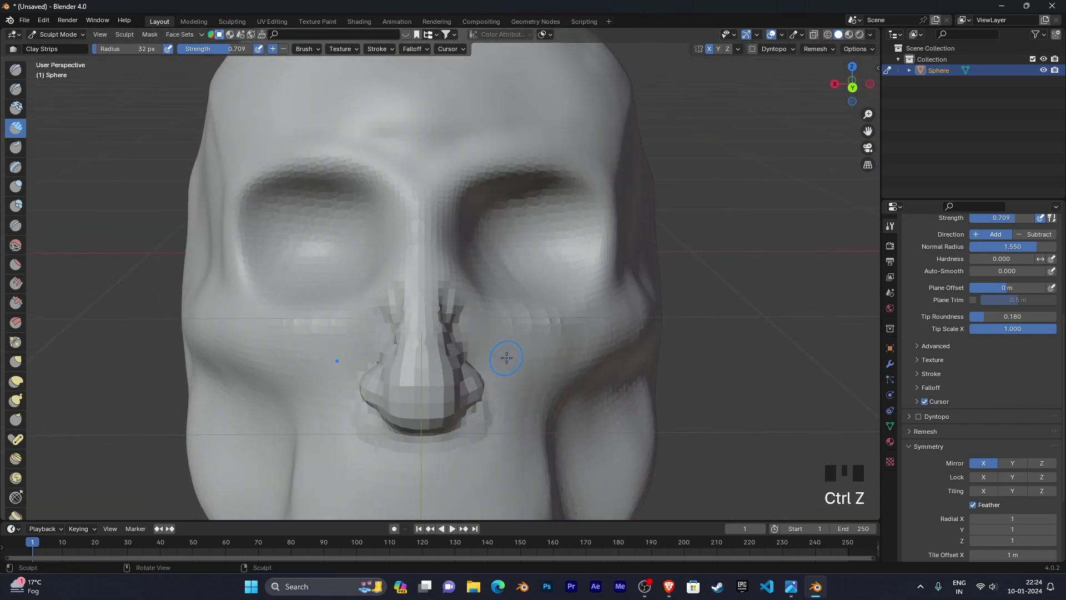
pyautogui.hotkey('ctrl', 'z')
pyautogui.hotkey('ctrl', 'z')
pyautogui.hotkey('ctrl', 'z')
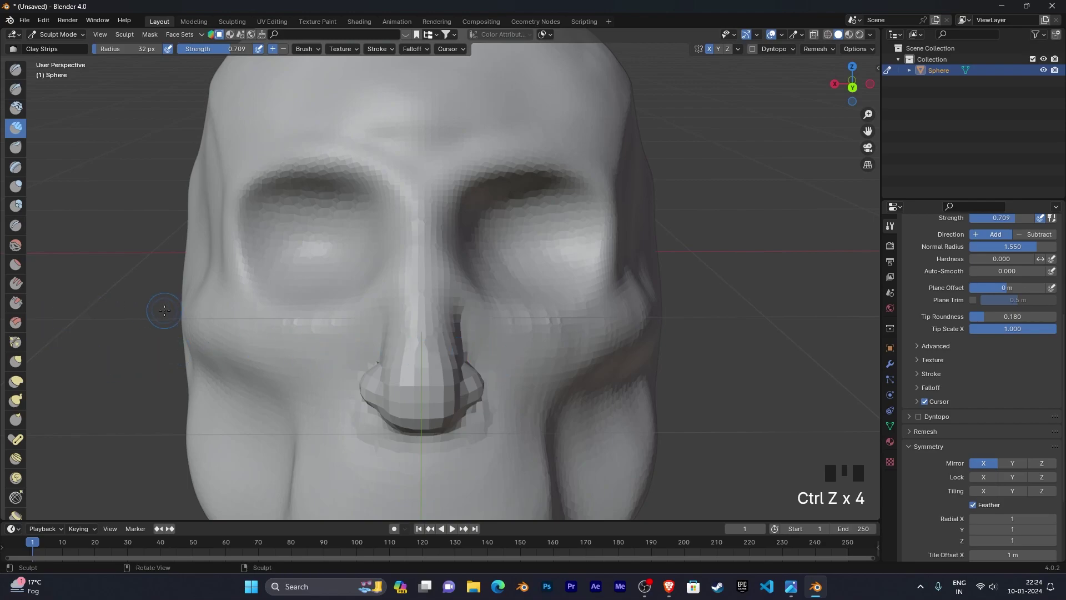
# Smooth the sides of the nose above the nostril wings so they blend into the cheeks
pyautogui.moveTo(385, 351); pyautogui.dragTo(305, 348, button='middle')
pyautogui.moveTo(441, 359); pyautogui.dragTo(471, 357, button='middle')
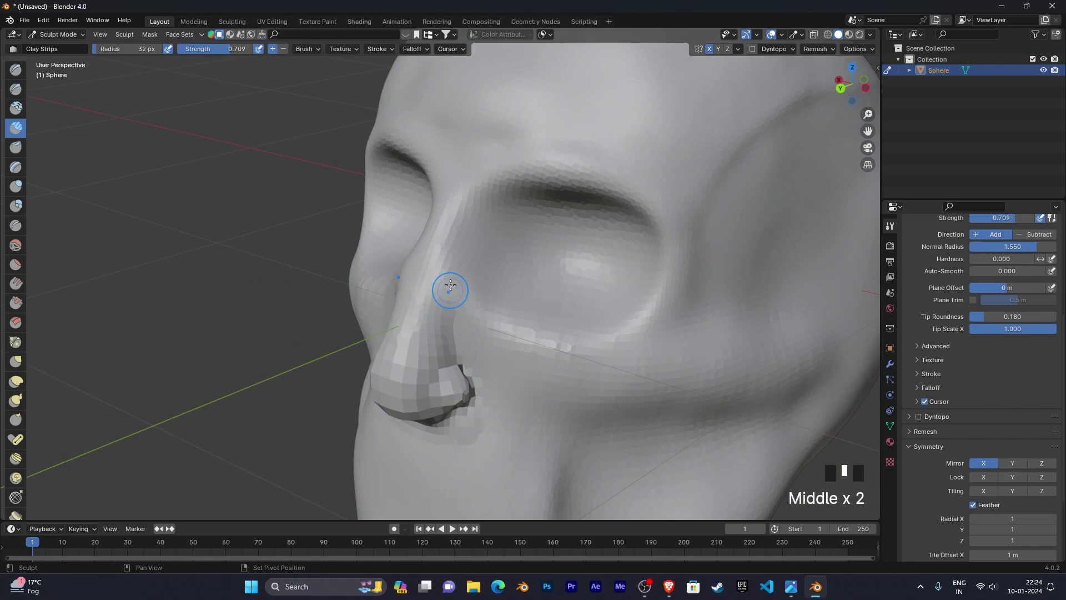
pyautogui.keyDown('shift'); pyautogui.moveTo(450, 294); pyautogui.dragTo(451, 332); pyautogui.keyUp('shift')
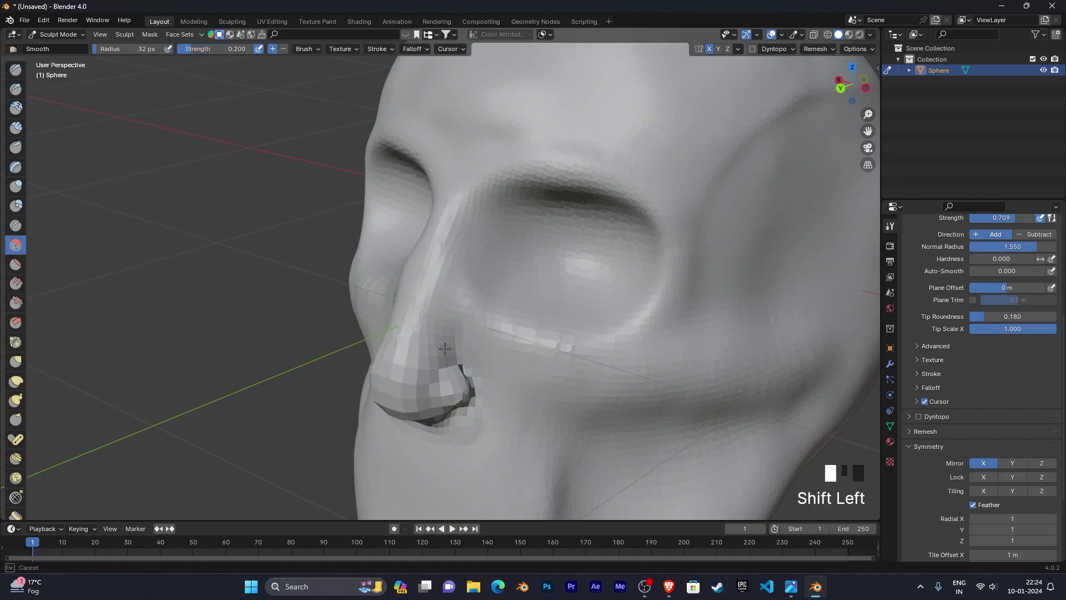
pyautogui.moveTo(452, 309); pyautogui.dragTo(551, 321, button='middle')
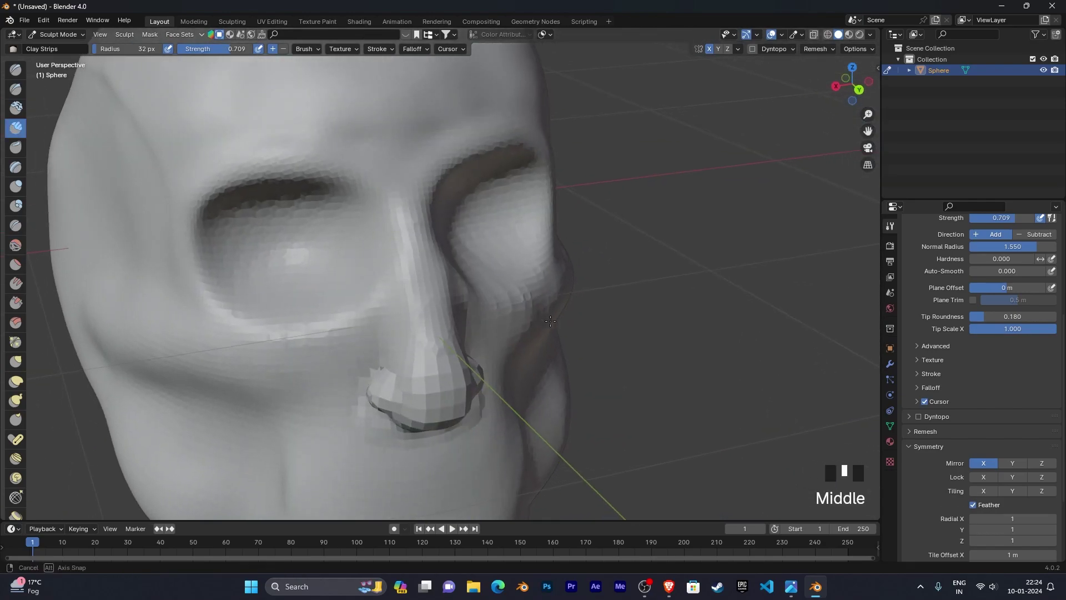
pyautogui.keyDown('shift'); pyautogui.moveTo(390, 317); pyautogui.dragTo(416, 307); pyautogui.keyUp('shift')
pyautogui.moveTo(416, 306)
pyautogui.mouseDown(button='middle')
pyautogui.moveTo(436, 309)
pyautogui.moveTo(408, 334)
pyautogui.moveTo(426, 339)
pyautogui.mouseUp(button='middle')
pyautogui.scroll(4, 422, 319)
pyautogui.keyDown('shift'); pyautogui.moveTo(404, 281); pyautogui.dragTo(403, 279); pyautogui.keyUp('shift')
pyautogui.keyDown('shift'); pyautogui.moveTo(403, 317); pyautogui.dragTo(404, 320); pyautogui.keyUp('shift')
pyautogui.scroll(-4, 430, 350)
# Examine the nose shape in side profile and from the front against the whole skull
pyautogui.moveTo(522, 336)
pyautogui.mouseDown(button='middle')
pyautogui.moveTo(427, 347)
pyautogui.moveTo(425, 369)
pyautogui.moveTo(452, 325)
pyautogui.moveTo(304, 317)
pyautogui.mouseUp(button='middle')
pyautogui.keyDown('shift'); pyautogui.scroll(2, 452, 325); pyautogui.keyUp('shift')
pyautogui.scroll(-4, 452, 325)
pyautogui.scroll(-2, 399, 323)
pyautogui.scroll(3, 424, 336)
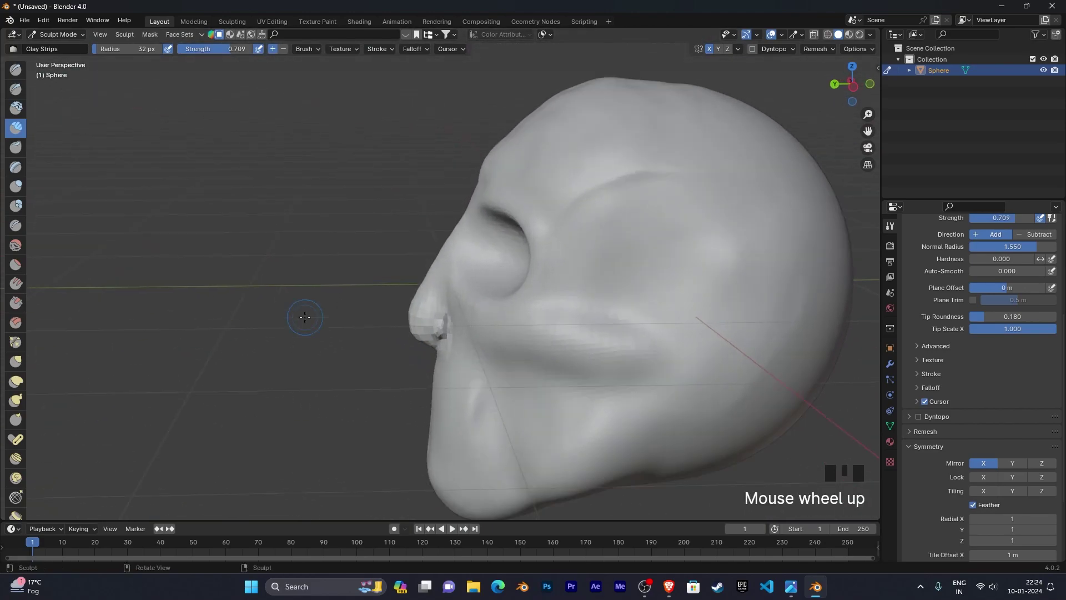
pyautogui.moveTo(424, 335); pyautogui.dragTo(426, 345, button='middle')
pyautogui.moveTo(426, 344); pyautogui.dragTo(522, 358, button='middle')
pyautogui.keyDown('shift'); pyautogui.moveTo(522, 358); pyautogui.dragTo(547, 361, button='middle'); pyautogui.keyUp('shift')
pyautogui.scroll(4, 547, 363)
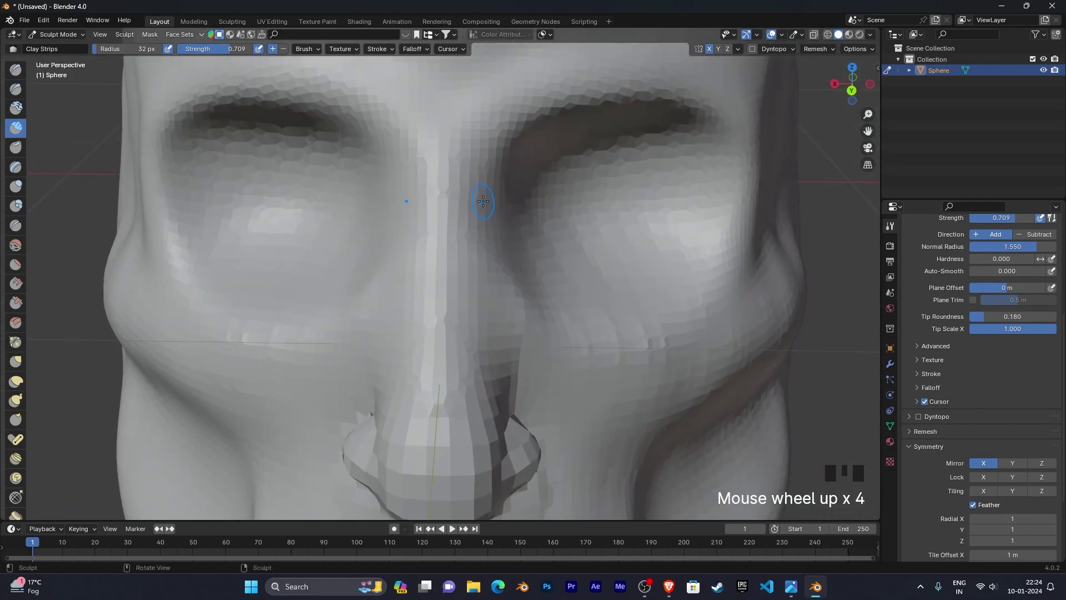
# Smooth the sides of the nose bridge, try carving them with Clay Strips, and undo the carving
pyautogui.moveTo(484, 198)
pyautogui.keyDown('shift'); pyautogui.mouseDown()
pyautogui.moveTo(475, 232)
pyautogui.moveTo(503, 320)
pyautogui.mouseUp(); pyautogui.keyUp('shift')
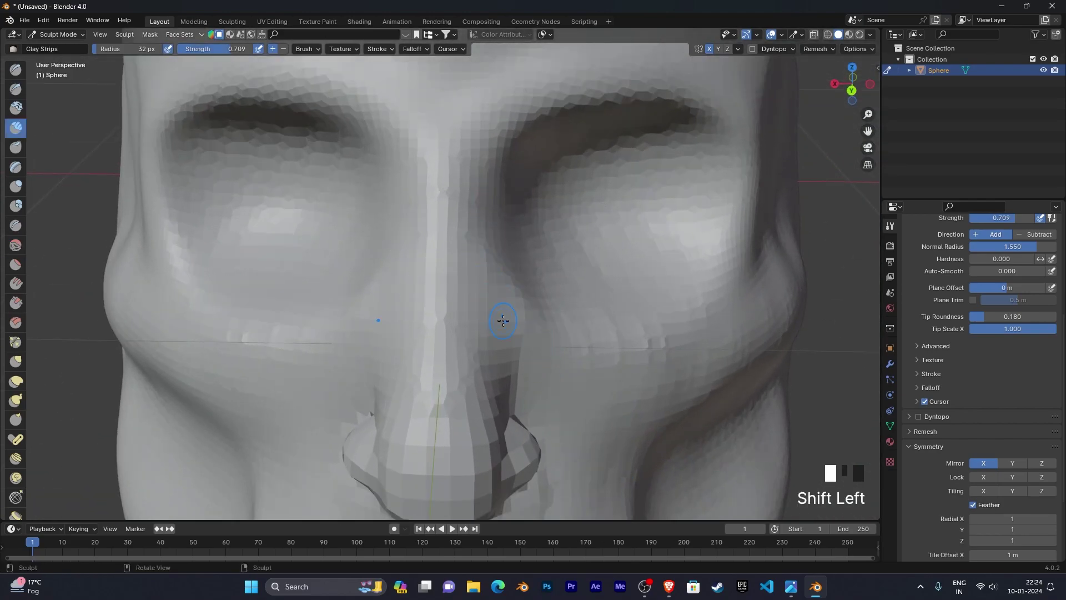
pyautogui.moveTo(485, 220)
pyautogui.keyDown('ctrl'); pyautogui.mouseDown()
pyautogui.moveTo(481, 269)
pyautogui.moveTo(497, 325)
pyautogui.mouseUp(); pyautogui.keyUp('ctrl')
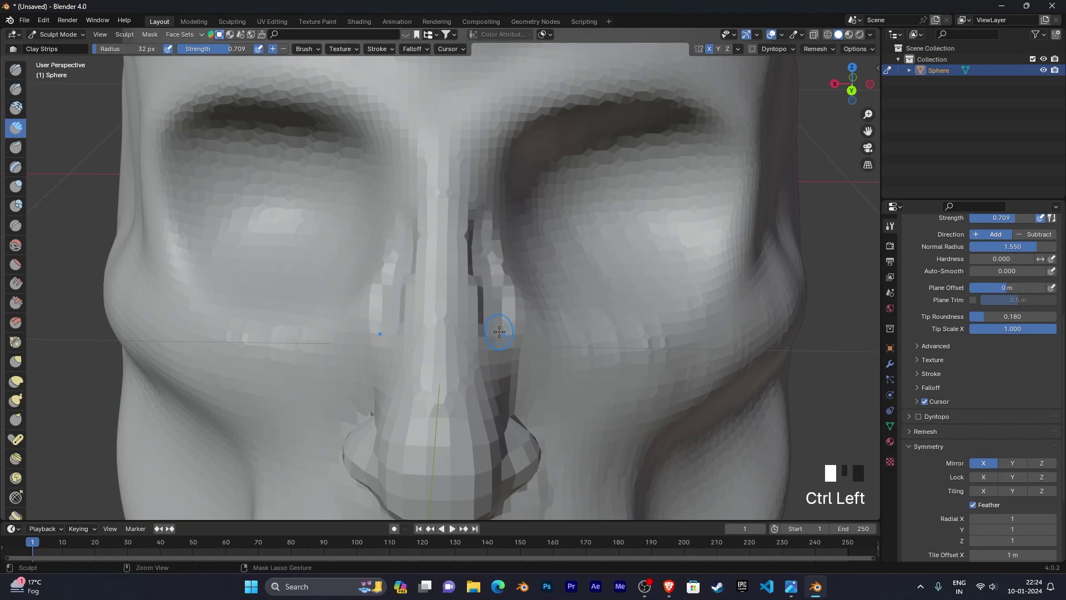
pyautogui.hotkey('ctrl', 'z')
# Lower the Clay Strips strength to 0.279 and carve shallow grooves down both sides of the nose to the nostril wings
pyautogui.hotkey('shift', 'f')
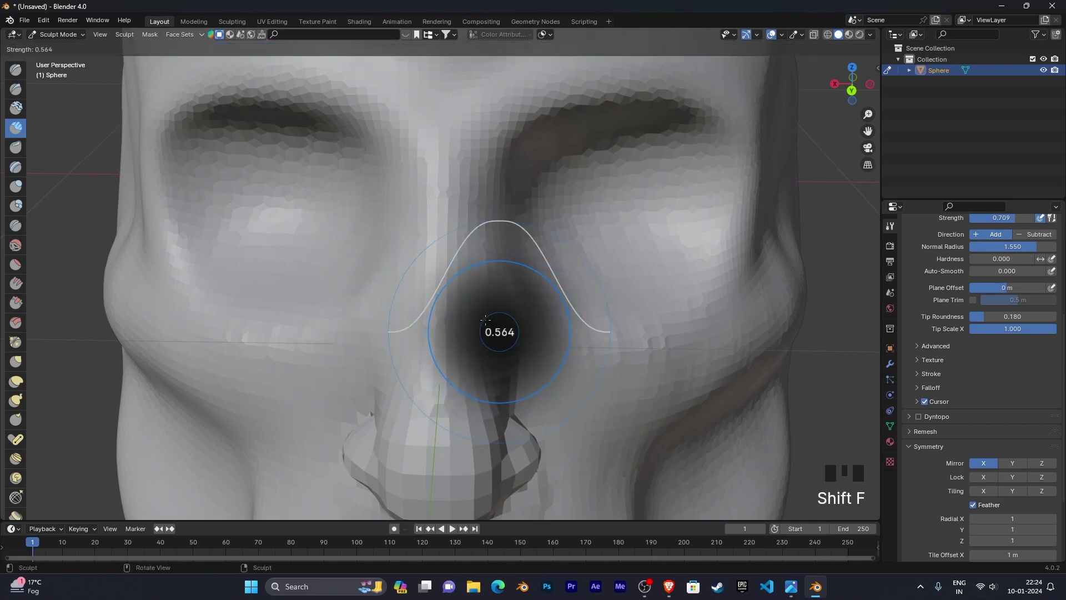
pyautogui.click(460, 295)
pyautogui.moveTo(505, 308)
pyautogui.keyDown('ctrl'); pyautogui.mouseDown()
pyautogui.moveTo(515, 349)
pyautogui.moveTo(497, 287)
pyautogui.mouseUp(); pyautogui.keyUp('ctrl')
pyautogui.moveTo(525, 348)
pyautogui.mouseDown()
pyautogui.moveTo(507, 348)
pyautogui.moveTo(503, 373)
pyautogui.mouseUp()
pyautogui.keyDown('ctrl'); pyautogui.moveTo(507, 302); pyautogui.dragTo(511, 320); pyautogui.keyUp('ctrl')
pyautogui.scroll(-3, 510, 344)
pyautogui.scroll(2, 446, 347)
pyautogui.moveTo(509, 360); pyautogui.dragTo(403, 334, button='middle')
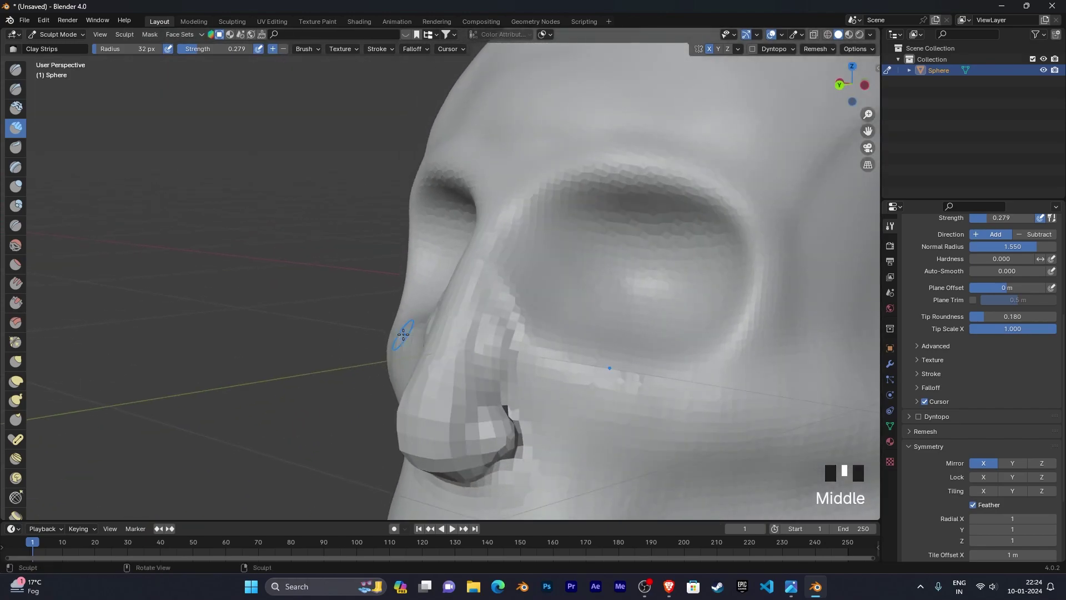
pyautogui.hotkey('ctrl', 'z')
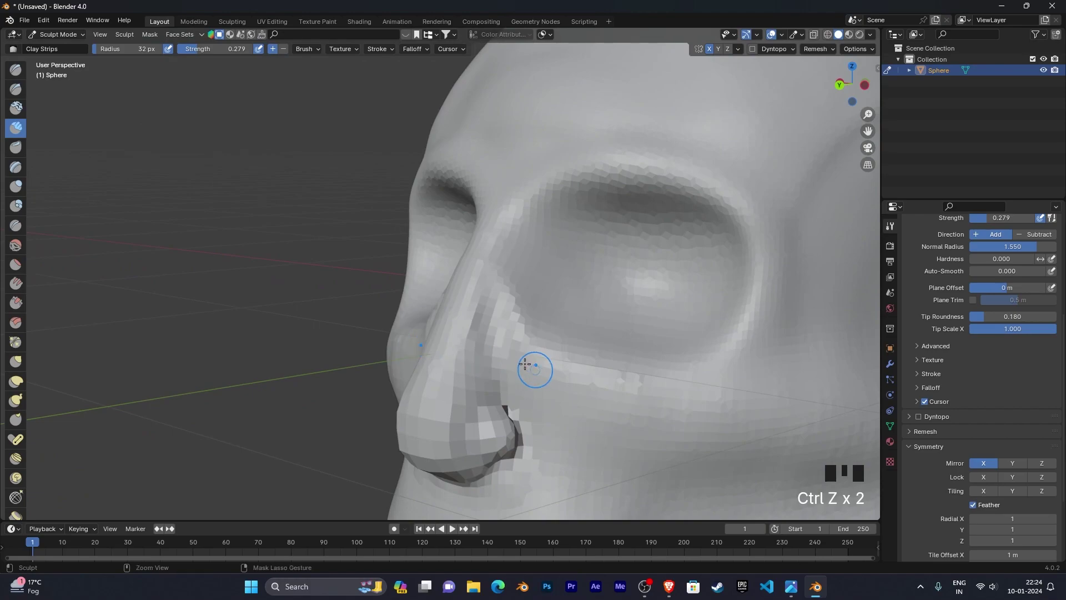
pyautogui.keyDown('ctrl'); pyautogui.moveTo(500, 334); pyautogui.dragTo(499, 385); pyautogui.keyUp('ctrl')
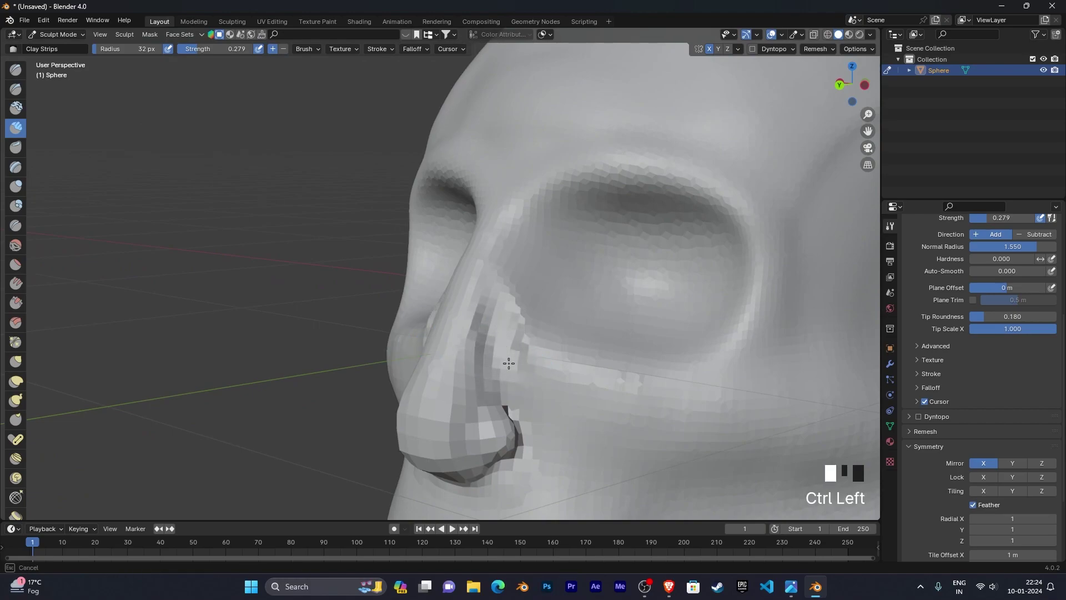
pyautogui.keyDown('ctrl'); pyautogui.moveTo(527, 413); pyautogui.dragTo(527, 411); pyautogui.keyUp('ctrl')
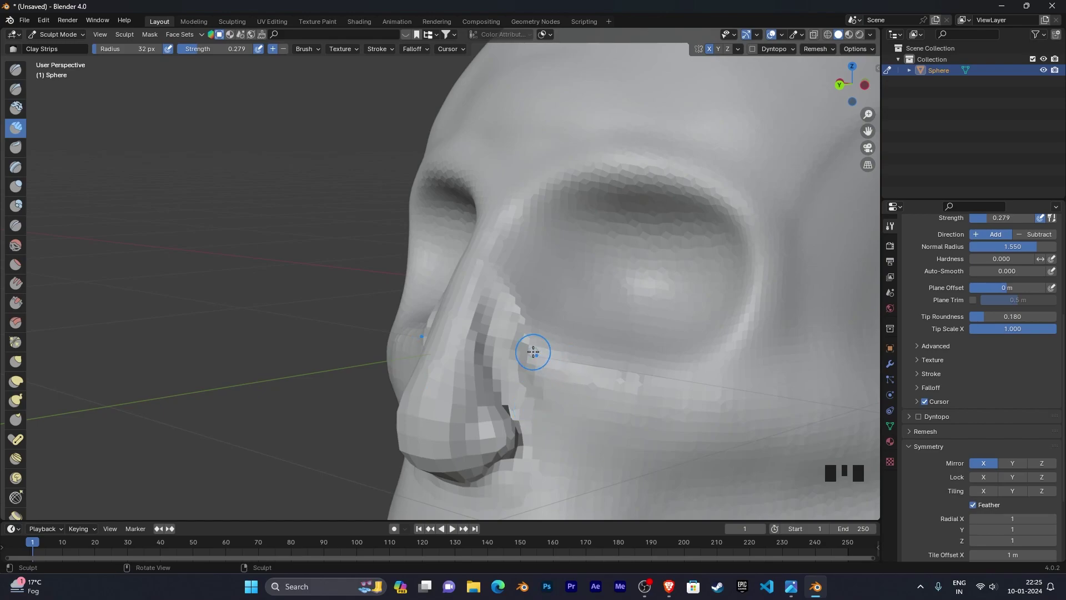
# Smooth the carved grooves beside the nose so they blend into the inner cheeks
pyautogui.scroll(-2, 533, 352)
pyautogui.moveTo(533, 351); pyautogui.dragTo(612, 337, button='middle')
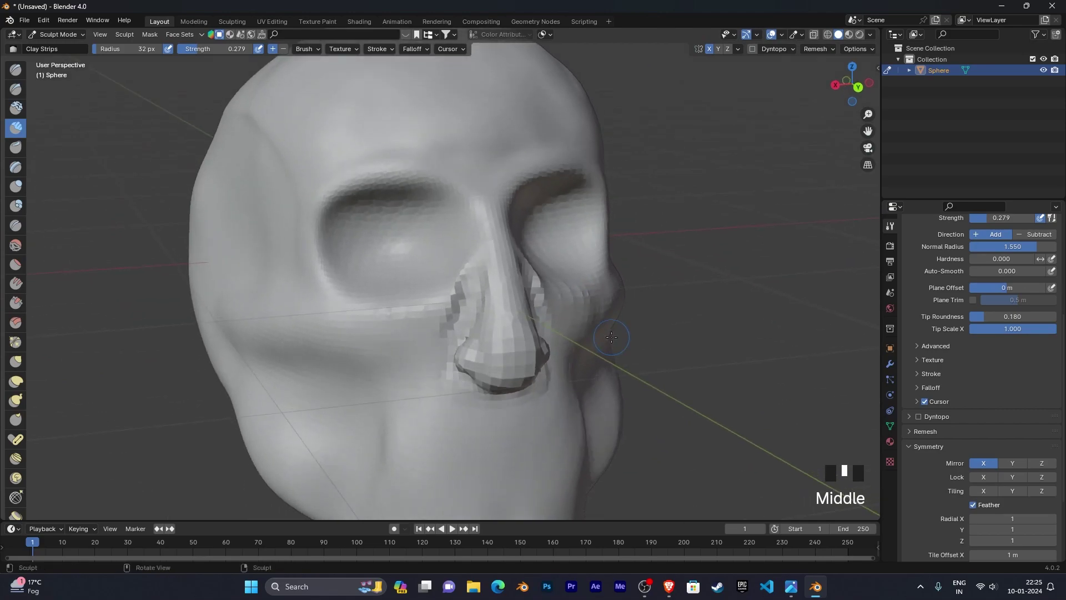
pyautogui.moveTo(482, 304)
pyautogui.keyDown('shift'); pyautogui.mouseDown()
pyautogui.moveTo(452, 323)
pyautogui.moveTo(459, 335)
pyautogui.mouseUp(); pyautogui.keyUp('shift')
pyautogui.moveTo(459, 335); pyautogui.dragTo(567, 339, button='middle')
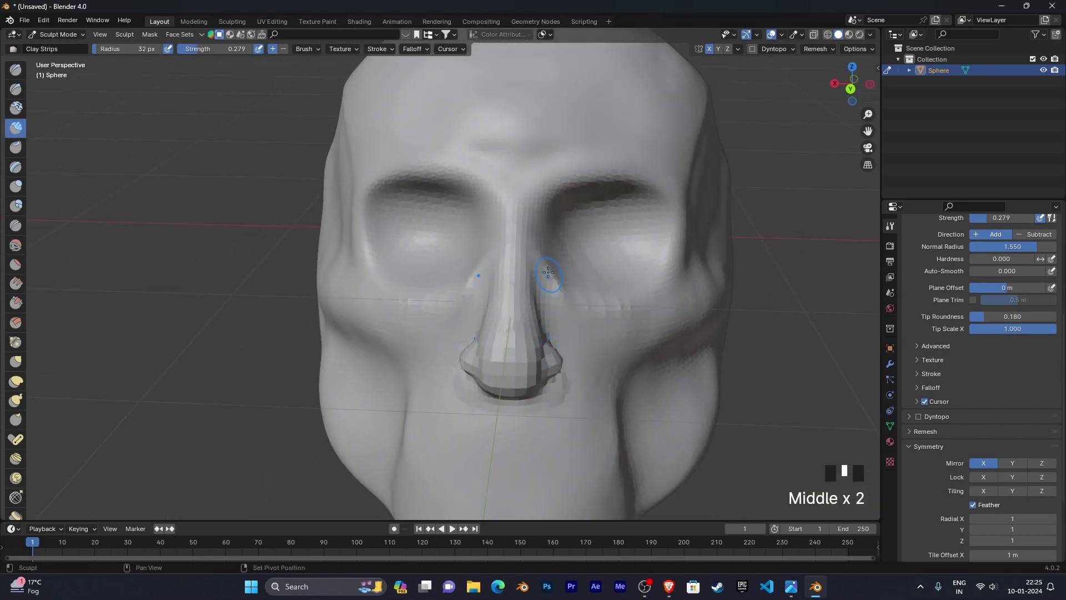
pyautogui.keyDown('shift'); pyautogui.moveTo(550, 275); pyautogui.dragTo(579, 316); pyautogui.keyUp('shift')
# Try to carve deeper beside the nose from the inner eye socket down to the nostril wing
pyautogui.moveTo(619, 317)
pyautogui.mouseDown(button='middle')
pyautogui.moveTo(716, 350)
pyautogui.moveTo(478, 328)
pyautogui.mouseUp(button='middle')
pyautogui.moveTo(425, 291)
pyautogui.keyDown('ctrl'); pyautogui.mouseDown()
pyautogui.moveTo(413, 314)
pyautogui.moveTo(468, 371)
pyautogui.mouseUp(); pyautogui.keyUp('ctrl')
pyautogui.hotkey('ctrl', 'z')
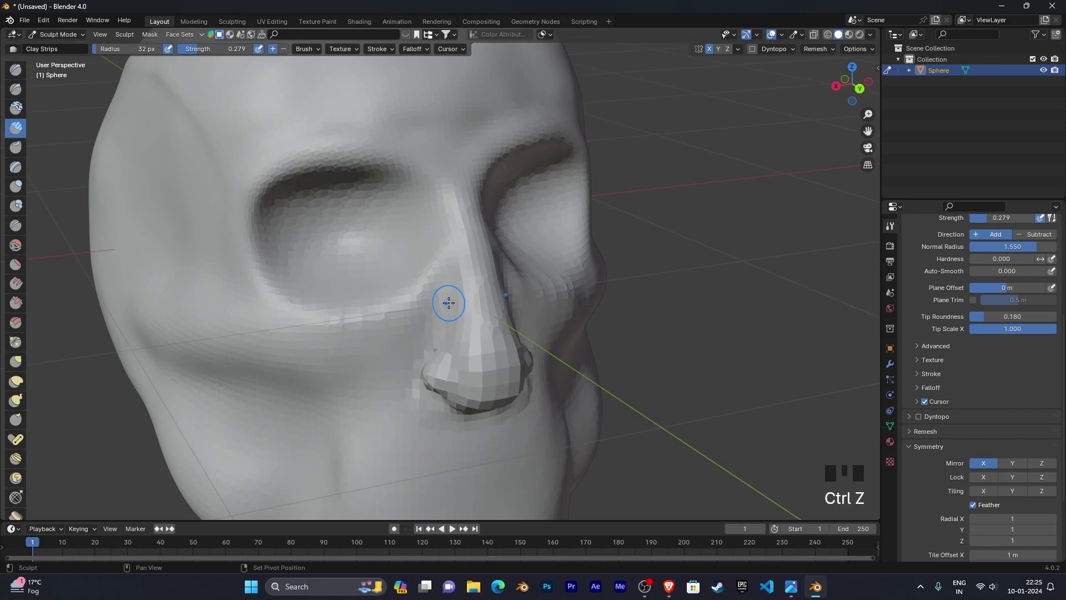
# Smooth both sides of the nose from the inner eye sockets down past the nostril wings
pyautogui.keyDown('shift'); pyautogui.moveTo(450, 276); pyautogui.dragTo(431, 354); pyautogui.keyUp('shift')
pyautogui.moveTo(431, 353); pyautogui.dragTo(565, 357, button='middle')
pyautogui.keyDown('shift'); pyautogui.moveTo(564, 357); pyautogui.dragTo(594, 383); pyautogui.keyUp('shift')
pyautogui.moveTo(611, 367); pyautogui.dragTo(543, 333, button='middle')
pyautogui.keyDown('shift'); pyautogui.moveTo(542, 333); pyautogui.dragTo(584, 396); pyautogui.keyUp('shift')
pyautogui.moveTo(584, 397); pyautogui.dragTo(554, 370, button='middle')
pyautogui.keyDown('shift'); pyautogui.moveTo(554, 369); pyautogui.dragTo(518, 437); pyautogui.keyUp('shift')
# Touch up the smoothing along the lower side of the nose and around the nostril wing
pyautogui.moveTo(615, 400); pyautogui.dragTo(661, 401, button='middle')
pyautogui.keyDown('shift'); pyautogui.moveTo(616, 360); pyautogui.dragTo(640, 382, button='middle'); pyautogui.keyUp('shift')
pyautogui.keyDown('shift'); pyautogui.moveTo(640, 383); pyautogui.dragTo(630, 312, button='middle'); pyautogui.keyUp('shift')
pyautogui.scroll(1, 631, 312)
pyautogui.moveTo(631, 312); pyautogui.dragTo(640, 311, button='middle')
pyautogui.keyDown('shift'); pyautogui.moveTo(546, 312); pyautogui.dragTo(544, 353); pyautogui.keyUp('shift')
pyautogui.scroll(1, 614, 335)
pyautogui.moveTo(614, 336); pyautogui.dragTo(645, 317, button='middle')
pyautogui.keyDown('shift'); pyautogui.moveTo(516, 407); pyautogui.dragTo(516, 407); pyautogui.keyUp('shift')
# Examine the nose against the whole skull from the front and in side profile
pyautogui.scroll(-2, 655, 381)
pyautogui.moveTo(655, 381); pyautogui.dragTo(622, 367, button='middle')
pyautogui.scroll(-1, 620, 321)
pyautogui.moveTo(620, 321); pyautogui.dragTo(543, 333, button='middle')
pyautogui.scroll(-3, 600, 329)
pyautogui.scroll(2, 550, 383)
pyautogui.moveTo(550, 384); pyautogui.dragTo(626, 362, button='middle')
pyautogui.scroll(-2, 626, 362)
pyautogui.moveTo(425, 327); pyautogui.dragTo(533, 366, button='middle')
pyautogui.scroll(4, 539, 370)
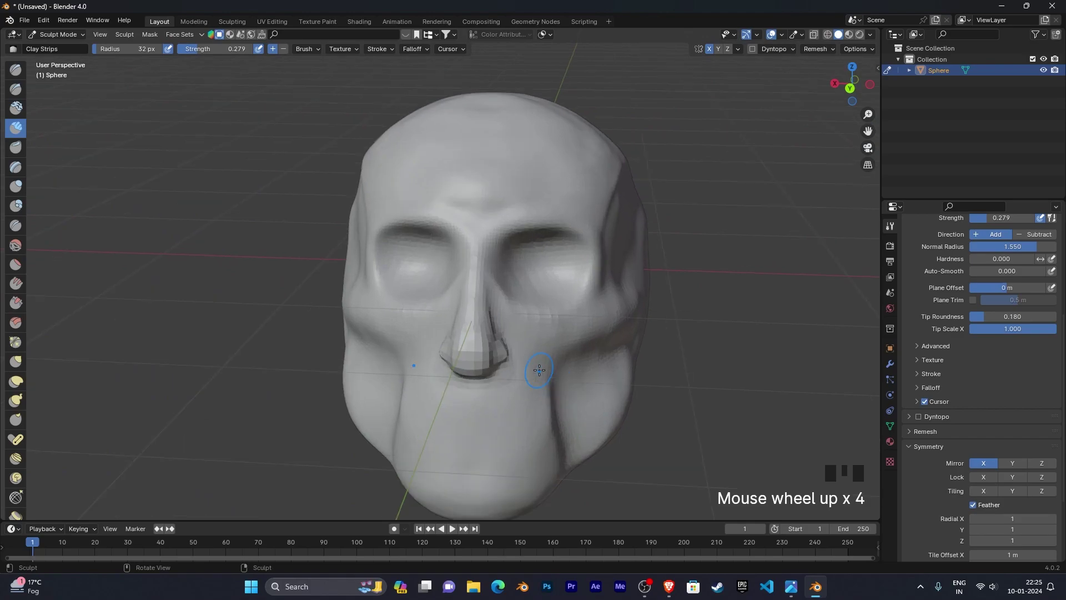
pyautogui.moveTo(637, 368); pyautogui.dragTo(525, 356, button='middle')
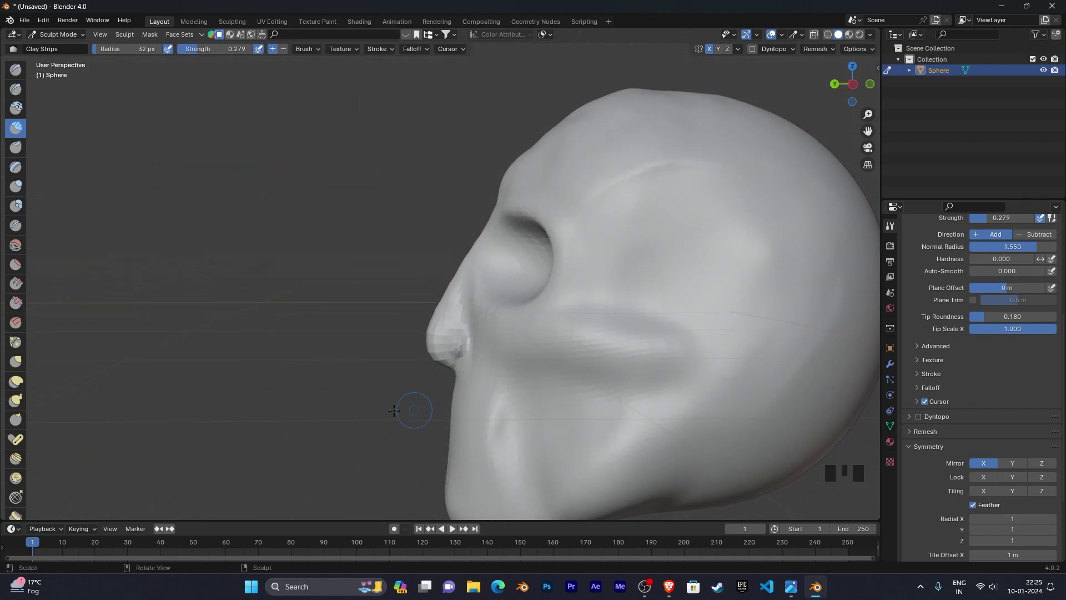
# Switch to the Grab brush with an 86 px radius and pull the nose tip forward in side profile
pyautogui.click(15, 361)
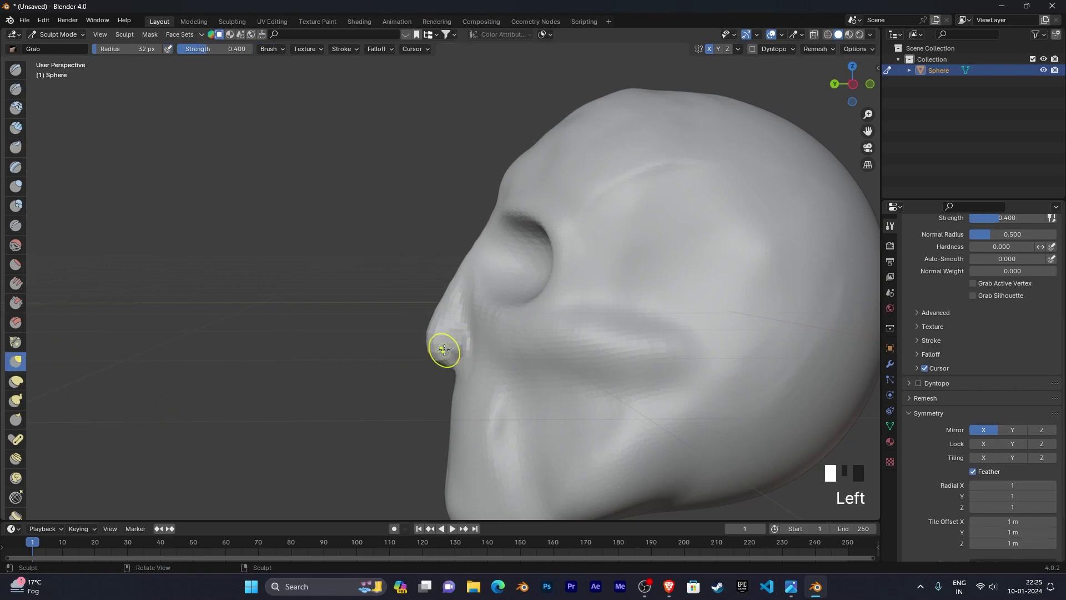
pyautogui.press('f')
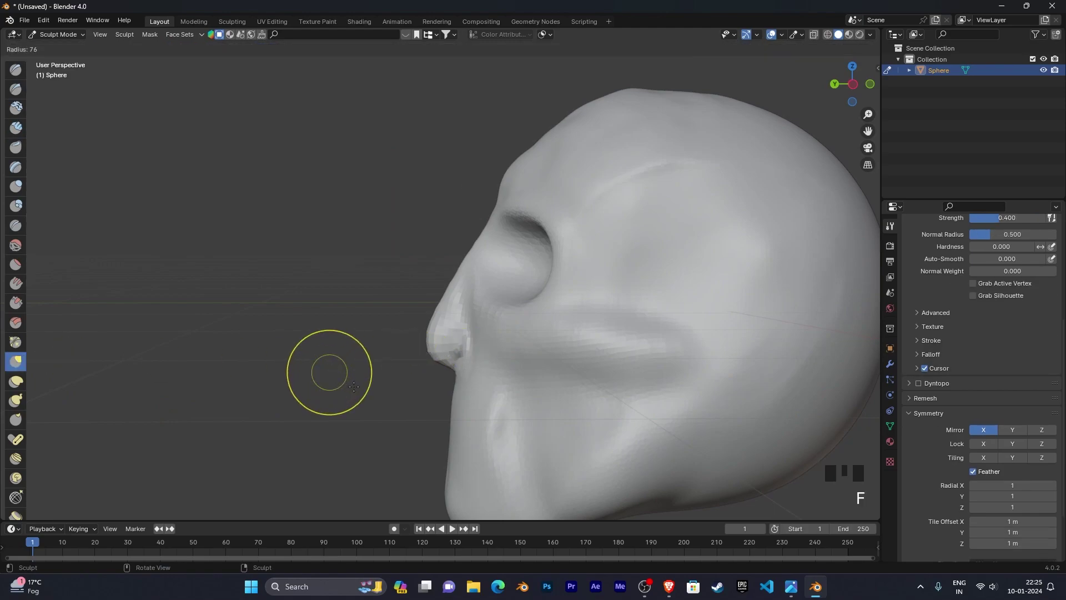
pyautogui.click(360, 389)
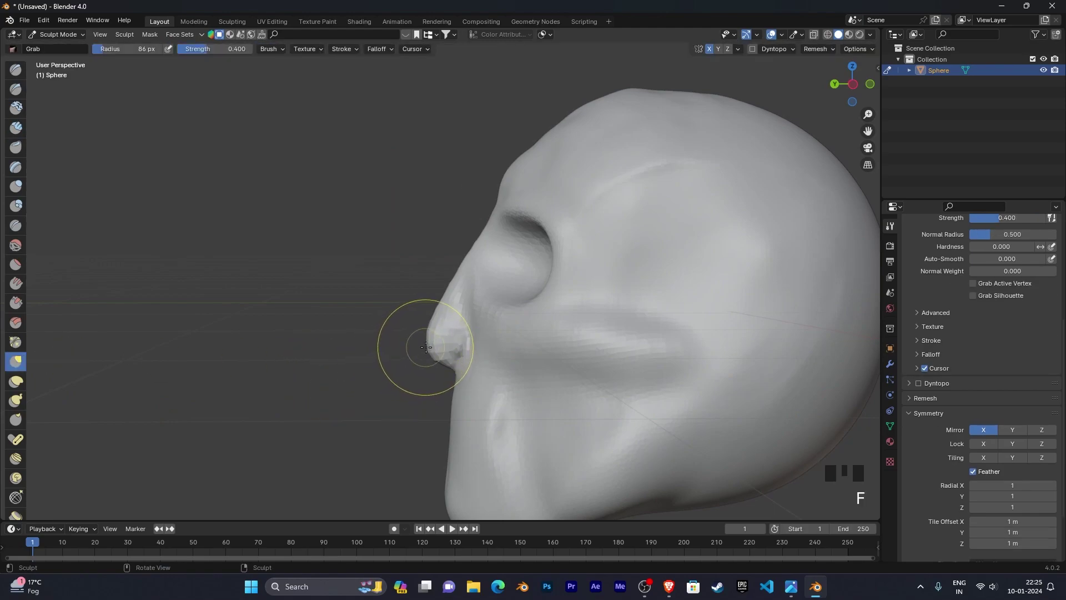
pyautogui.moveTo(427, 346); pyautogui.dragTo(427, 346)
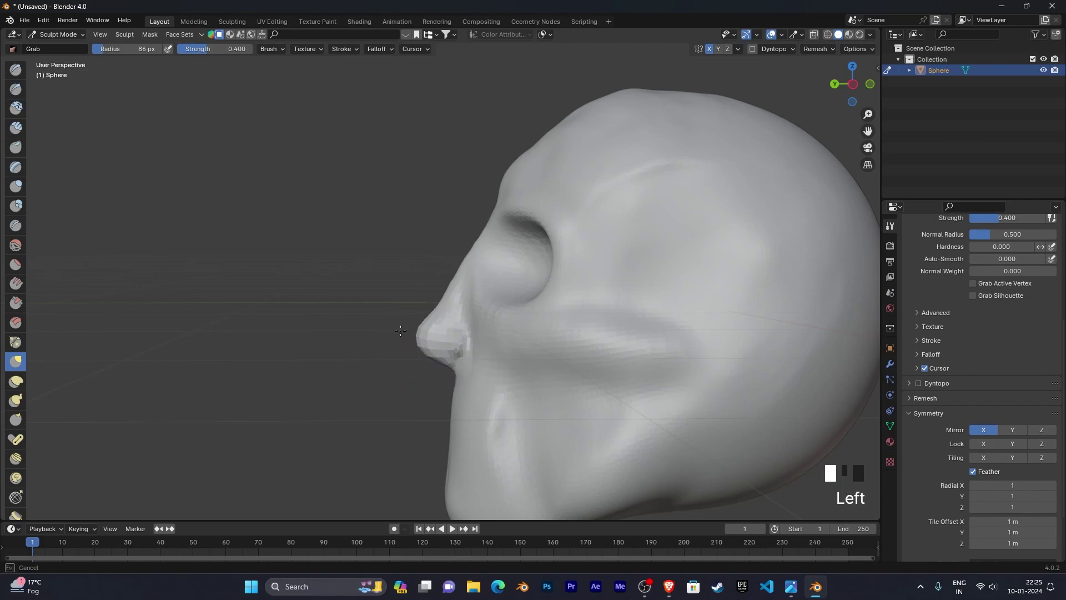
pyautogui.moveTo(399, 331); pyautogui.dragTo(399, 331)
# Adjust the nose tip and the slope of the nose bridge with Grab from the opposite side profile
pyautogui.moveTo(441, 344)
pyautogui.mouseDown(button='middle')
pyautogui.moveTo(624, 381)
pyautogui.moveTo(739, 387)
pyautogui.moveTo(700, 389)
pyautogui.moveTo(772, 378)
pyautogui.mouseUp(button='middle')
pyautogui.scroll(4, 699, 388)
pyautogui.scroll(-1, 722, 381)
pyautogui.moveTo(476, 352); pyautogui.dragTo(479, 353)
pyautogui.moveTo(506, 353); pyautogui.dragTo(475, 334, button='middle')
pyautogui.moveTo(441, 309)
pyautogui.mouseDown()
pyautogui.moveTo(446, 318)
pyautogui.moveTo(431, 288)
pyautogui.mouseUp()
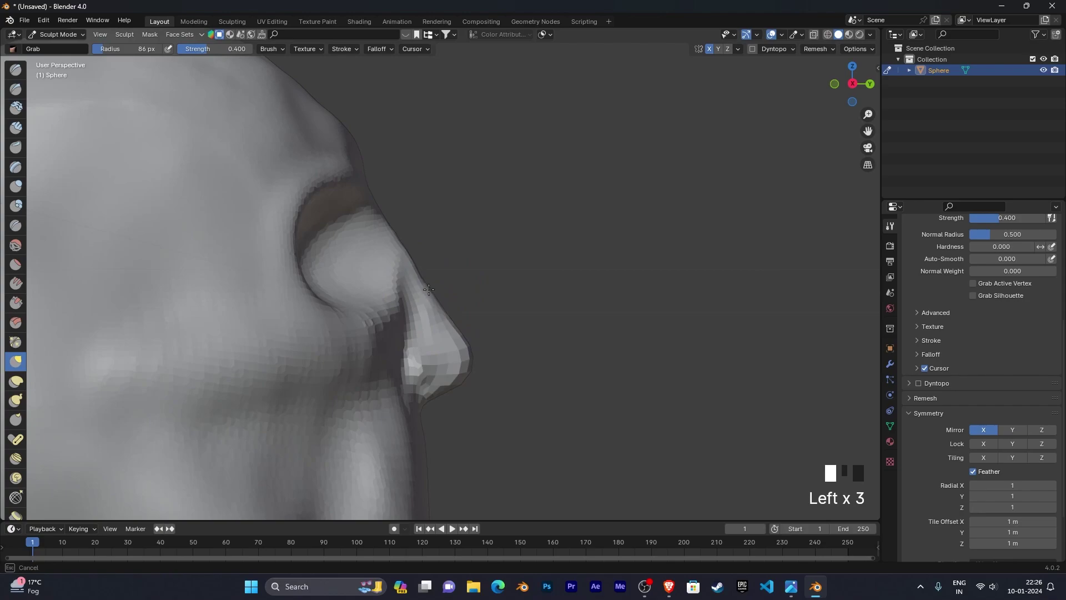
pyautogui.moveTo(410, 251); pyautogui.dragTo(409, 261)
pyautogui.moveTo(471, 365); pyautogui.dragTo(478, 364)
# Nudge the nostril wings outward with Grab, try a larger pull, and undo that last pull
pyautogui.scroll(-2, 483, 365)
pyautogui.moveTo(483, 364)
pyautogui.mouseDown(button='middle')
pyautogui.moveTo(502, 370)
pyautogui.moveTo(576, 291)
pyautogui.moveTo(456, 329)
pyautogui.mouseUp(button='middle')
pyautogui.scroll(3, 502, 371)
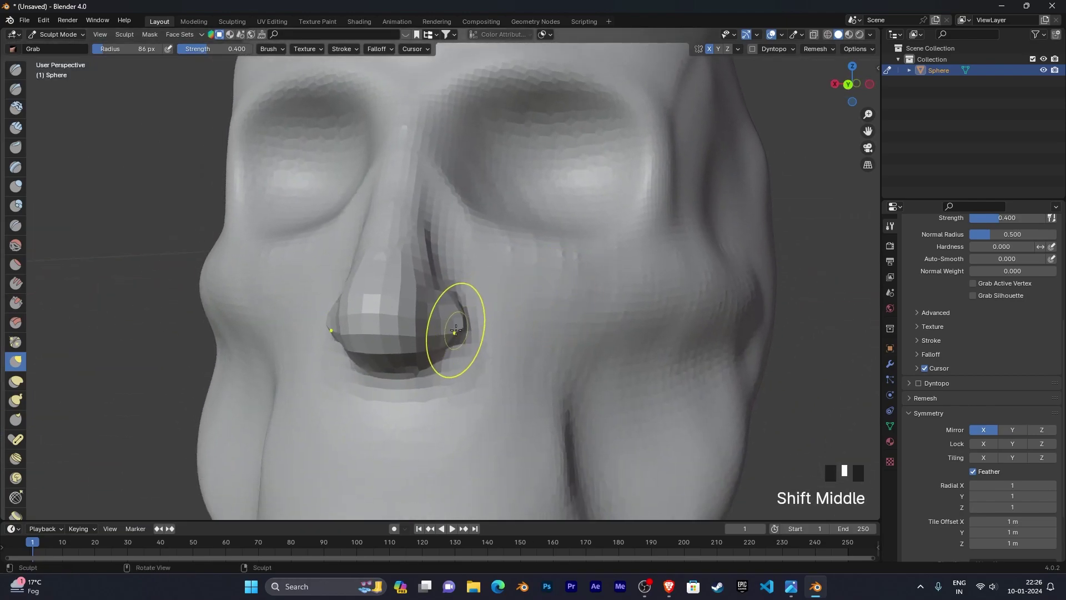
pyautogui.moveTo(460, 324); pyautogui.dragTo(463, 324)
pyautogui.moveTo(467, 323); pyautogui.dragTo(476, 316, button='middle')
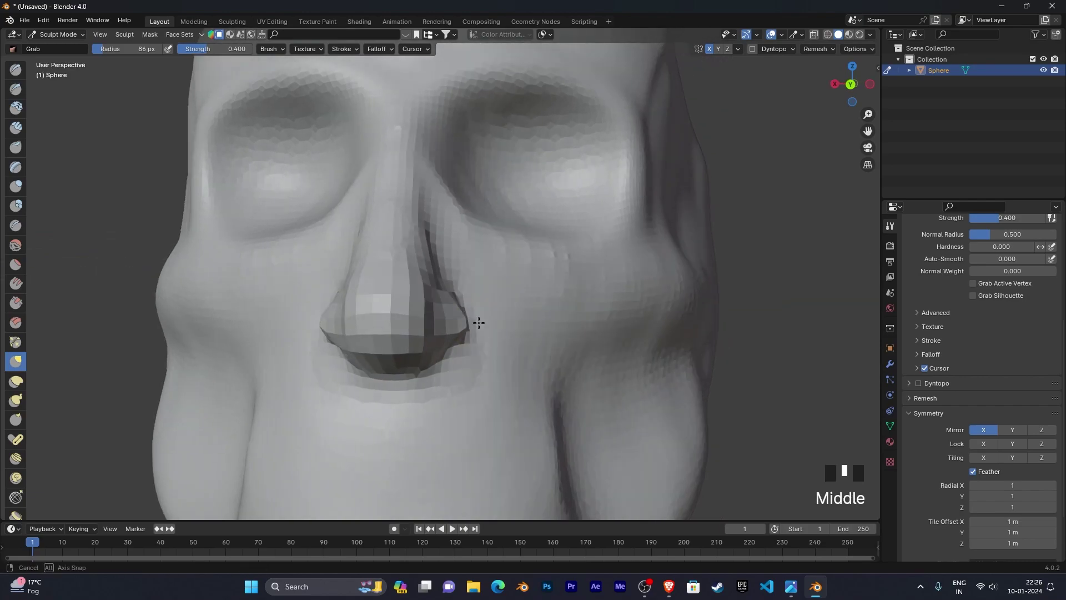
pyautogui.moveTo(453, 305)
pyautogui.mouseDown()
pyautogui.moveTo(464, 297)
pyautogui.moveTo(512, 342)
pyautogui.mouseUp()
pyautogui.hotkey('ctrl', 'z')
# Switch to Clay Strips with a 52 px radius and add volume to the nostril wings
pyautogui.moveTo(534, 353); pyautogui.dragTo(611, 361, button='middle')
pyautogui.keyDown('shift'); pyautogui.moveTo(612, 361); pyautogui.dragTo(590, 369, button='middle'); pyautogui.keyUp('shift')
pyautogui.scroll(-1, 632, 349)
pyautogui.scroll(-1, 576, 367)
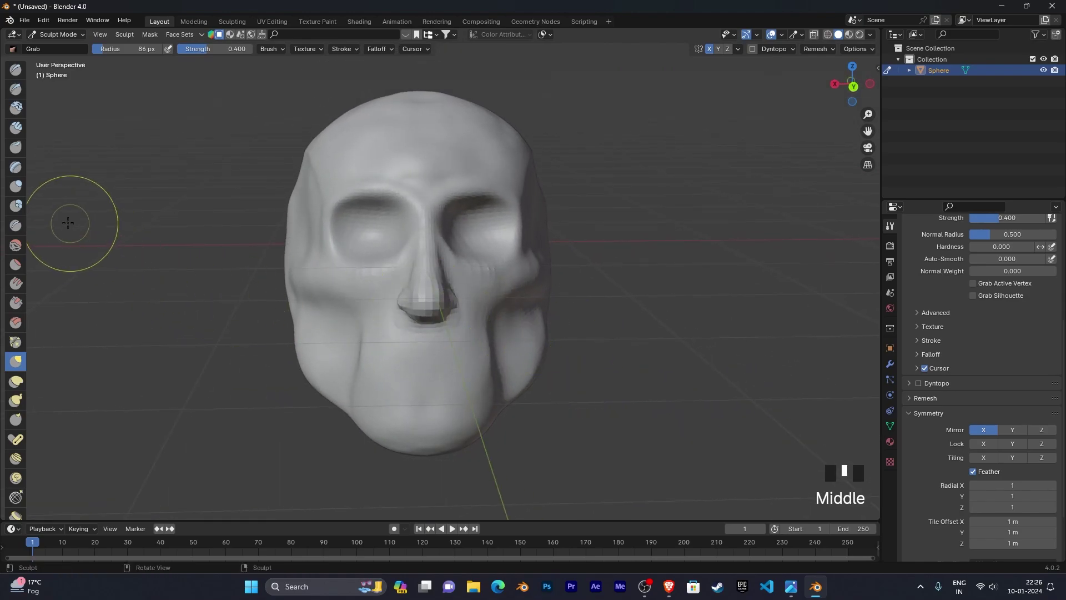
pyautogui.click(16, 128)
pyautogui.scroll(5, 447, 336)
pyautogui.moveTo(447, 335); pyautogui.dragTo(506, 318, button='middle')
pyautogui.moveTo(465, 326); pyautogui.dragTo(470, 327)
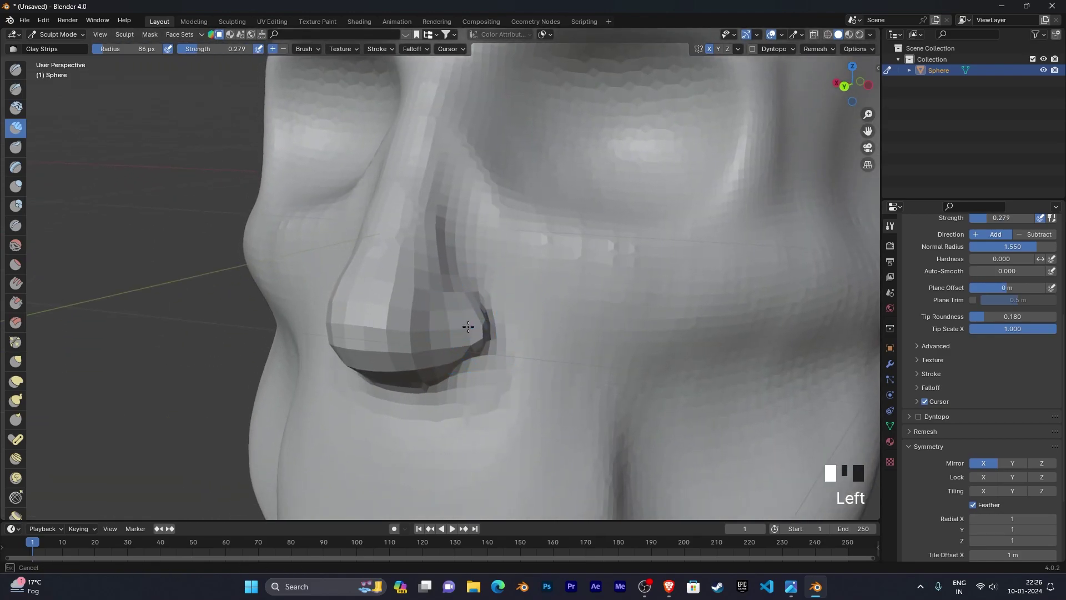
pyautogui.hotkey('ctrl', 'z')
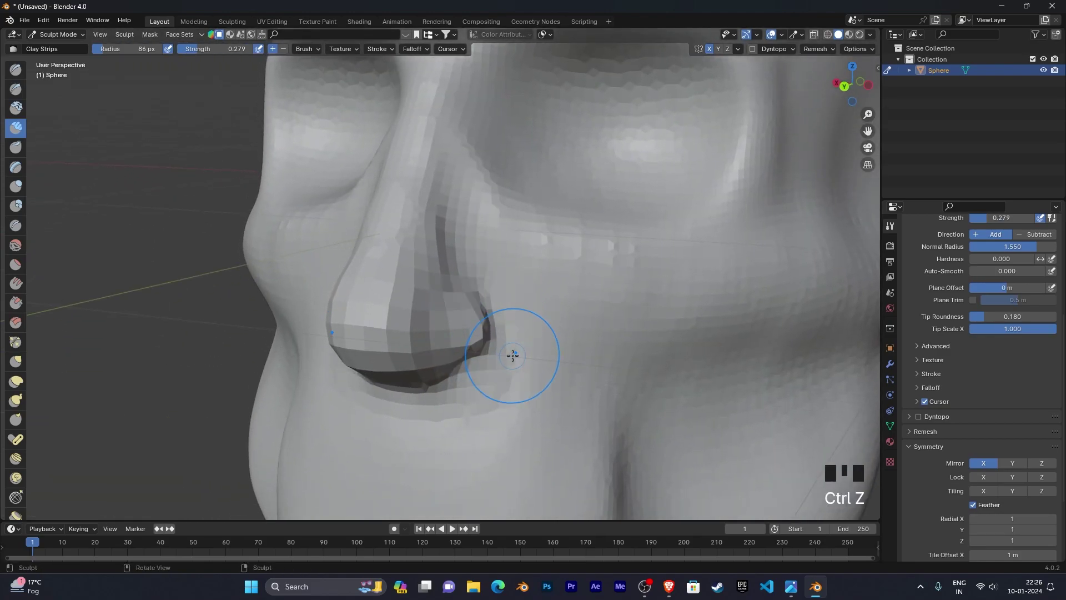
pyautogui.press('f')
pyautogui.click(494, 343)
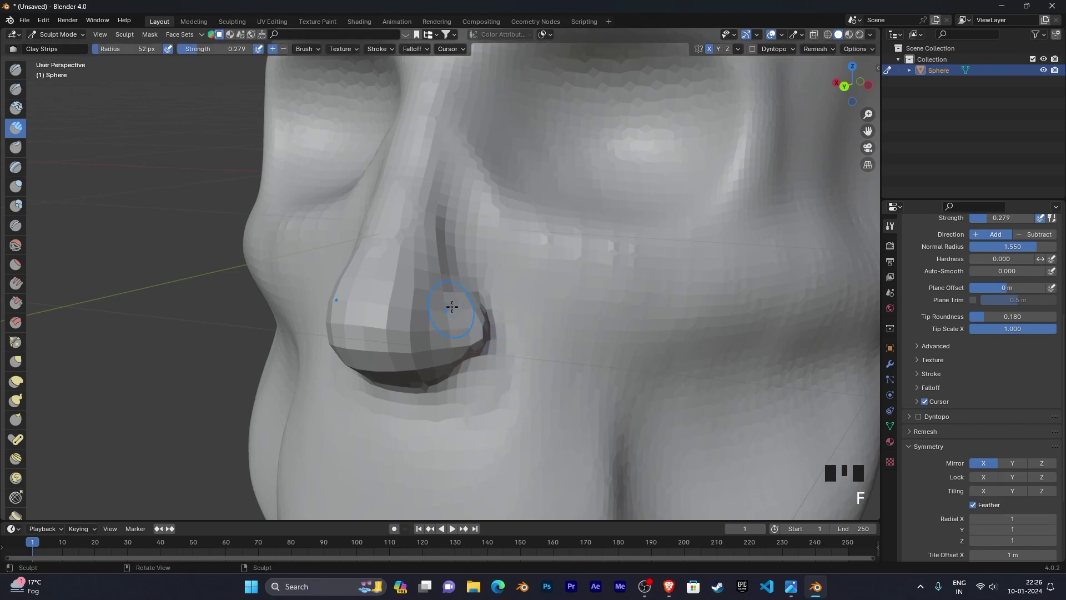
pyautogui.moveTo(465, 323); pyautogui.dragTo(473, 311)
# Examine the nose's shape and mesh density up close and against the whole skull from several angles
pyautogui.moveTo(497, 350); pyautogui.dragTo(613, 352, button='middle')
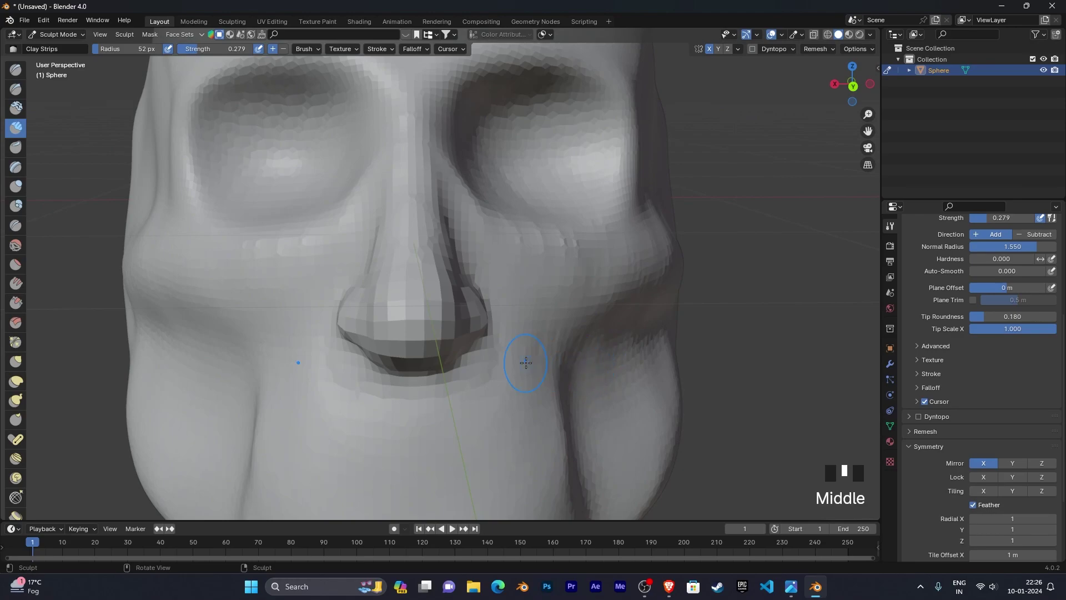
pyautogui.scroll(-6, 526, 362)
pyautogui.moveTo(534, 369)
pyautogui.mouseDown(button='middle')
pyautogui.moveTo(525, 383)
pyautogui.moveTo(534, 390)
pyautogui.mouseUp(button='middle')
pyautogui.scroll(2, 545, 395)
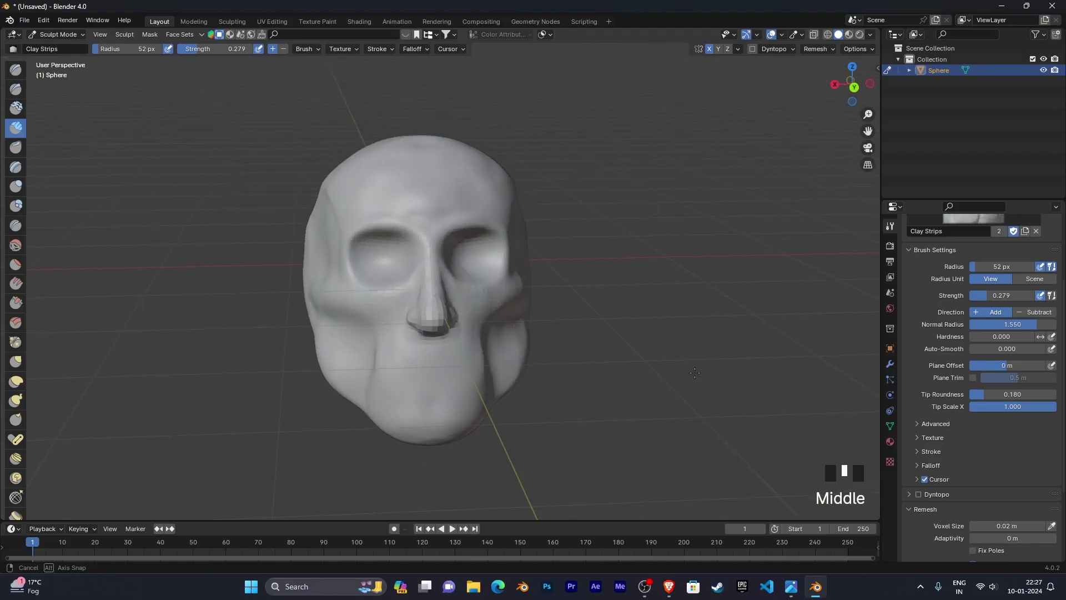
pyautogui.scroll(2, 683, 374)
pyautogui.moveTo(683, 374)
pyautogui.mouseDown(button='middle')
pyautogui.moveTo(754, 380)
pyautogui.moveTo(788, 357)
pyautogui.moveTo(732, 347)
pyautogui.mouseUp(button='middle')
pyautogui.scroll(3, 754, 380)
pyautogui.scroll(3, 786, 369)
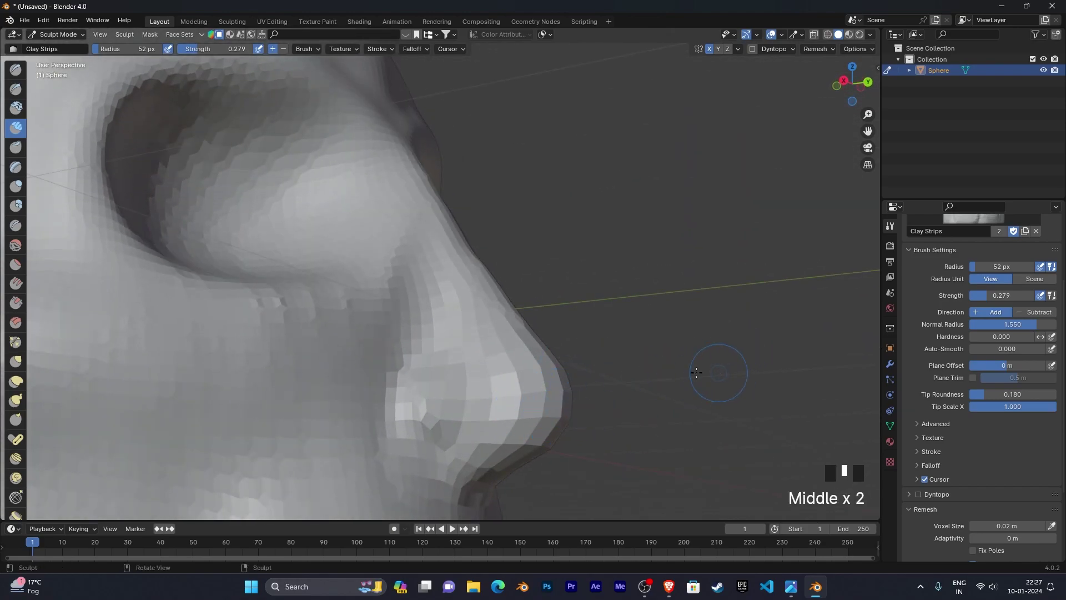
pyautogui.scroll(-4, 599, 378)
pyautogui.moveTo(600, 378); pyautogui.dragTo(534, 382, button='middle')
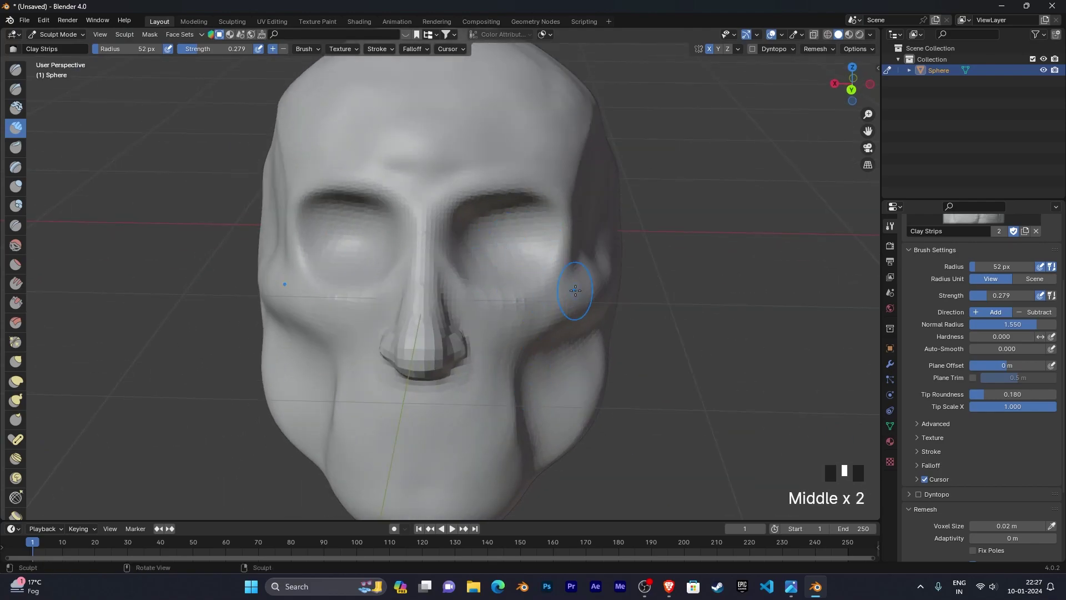
pyautogui.scroll(-2, 583, 289)
pyautogui.scroll(2, 624, 274)
pyautogui.moveTo(582, 288); pyautogui.dragTo(621, 251, button='middle')
pyautogui.scroll(3, 621, 250)
pyautogui.moveTo(667, 219); pyautogui.dragTo(483, 347, button='middle')
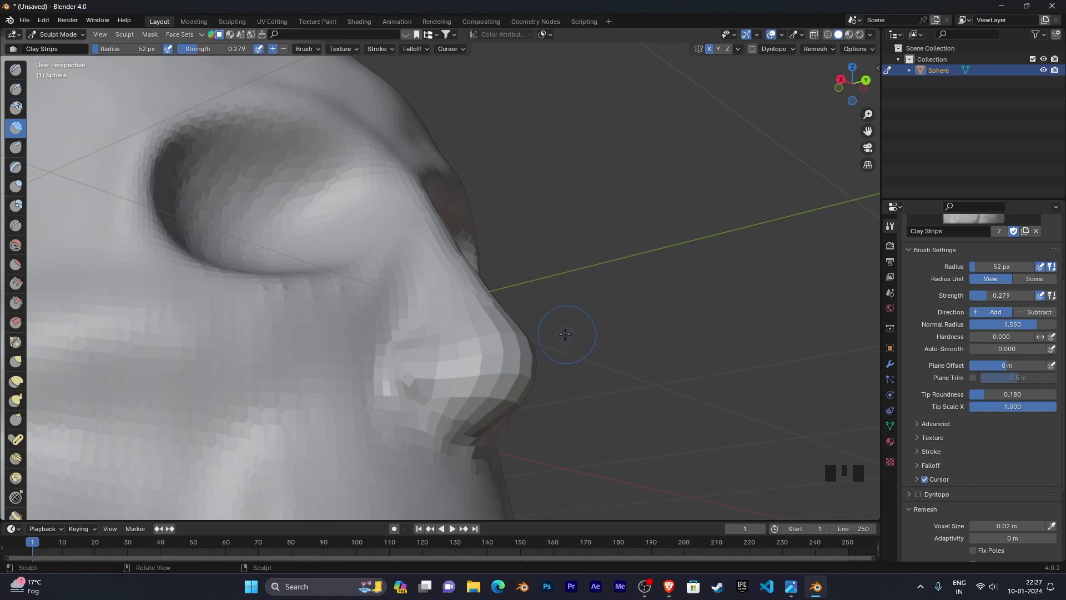
pyautogui.moveTo(562, 335); pyautogui.dragTo(450, 407, button='middle')
pyautogui.scroll(-3, 456, 365)
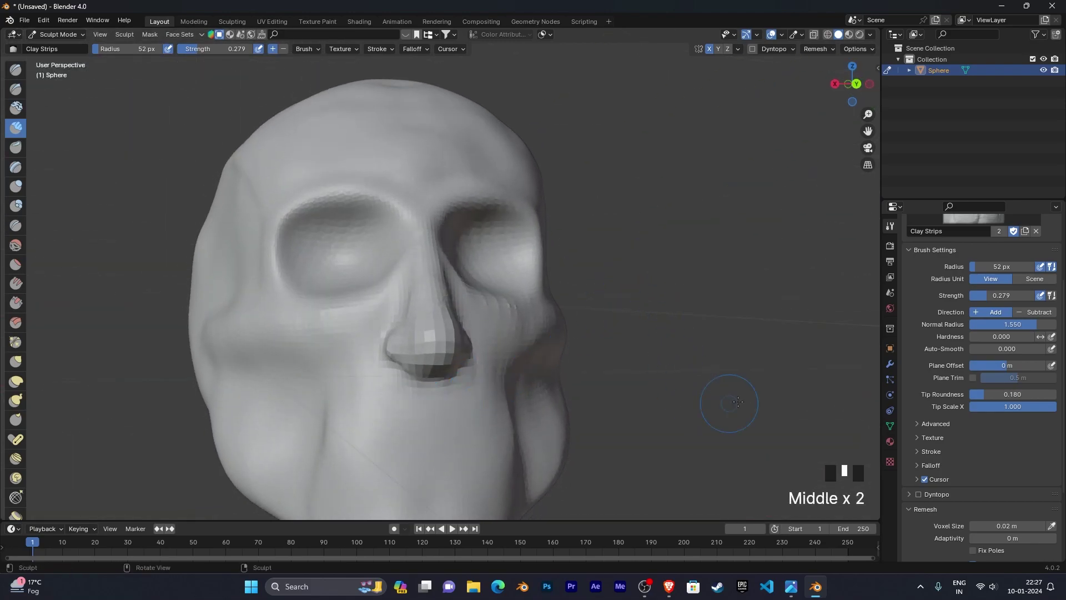
# Set the remesh voxel size to 0.01 m and remesh the skull
pyautogui.scroll(-6, 972, 461)
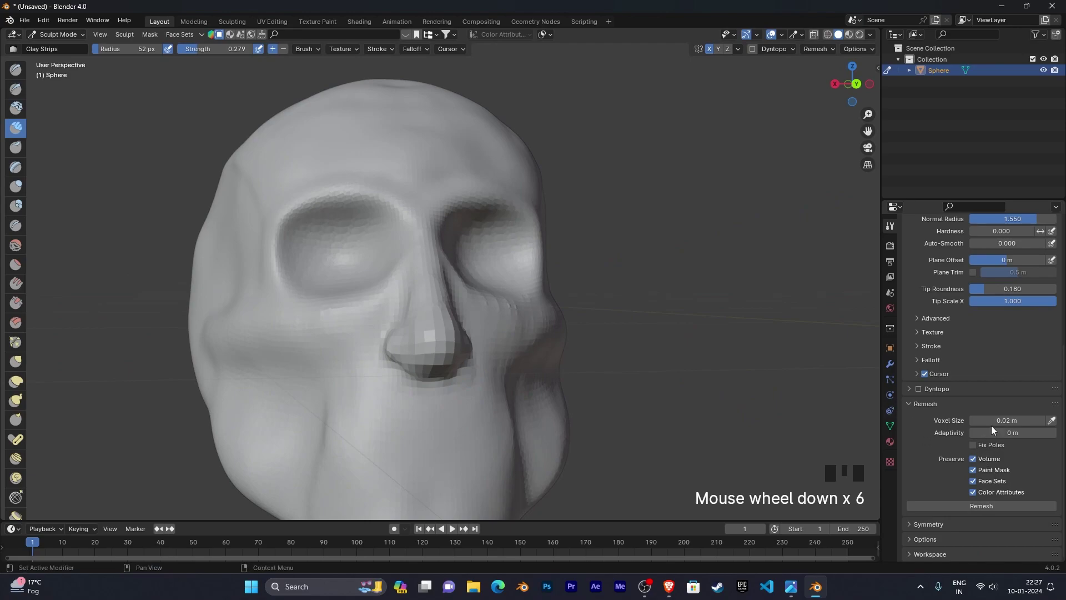
pyautogui.click(1009, 419)
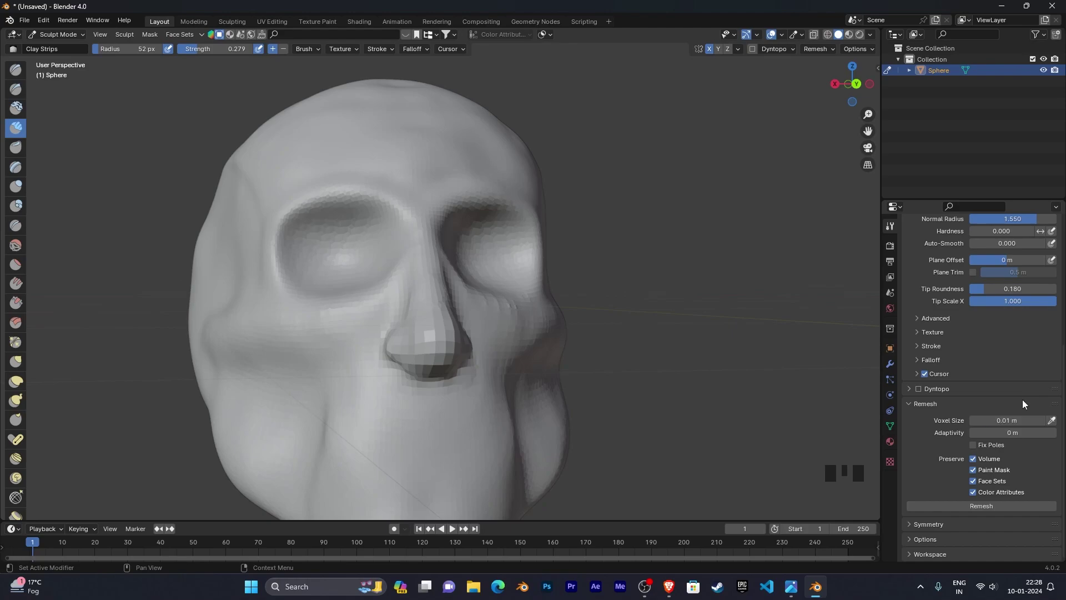
pyautogui.click(949, 505)
# Build up the nostril wings on the remeshed nose with Clay Strips
pyautogui.moveTo(586, 332)
pyautogui.mouseDown(button='middle')
pyautogui.moveTo(581, 357)
pyautogui.moveTo(602, 312)
pyautogui.moveTo(584, 369)
pyautogui.moveTo(671, 263)
pyautogui.moveTo(650, 288)
pyautogui.moveTo(752, 312)
pyautogui.moveTo(688, 327)
pyautogui.mouseUp(button='middle')
pyautogui.scroll(2, 579, 363)
pyautogui.moveTo(585, 347); pyautogui.dragTo(678, 333, button='middle')
pyautogui.scroll(4, 573, 341)
pyautogui.scroll(-3, 564, 332)
pyautogui.scroll(2, 716, 336)
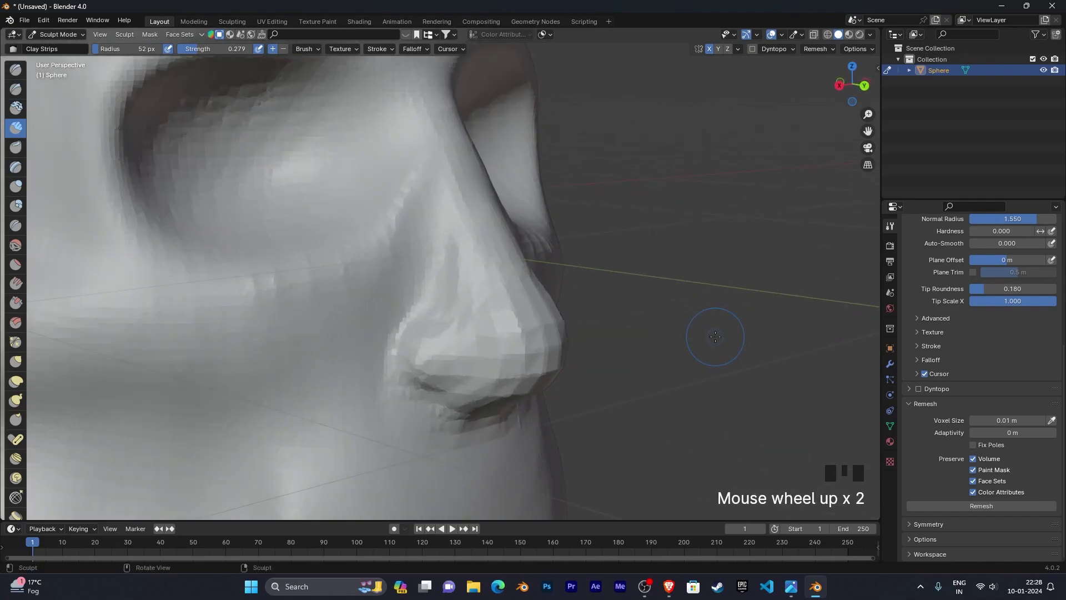
pyautogui.moveTo(439, 339); pyautogui.dragTo(424, 361)
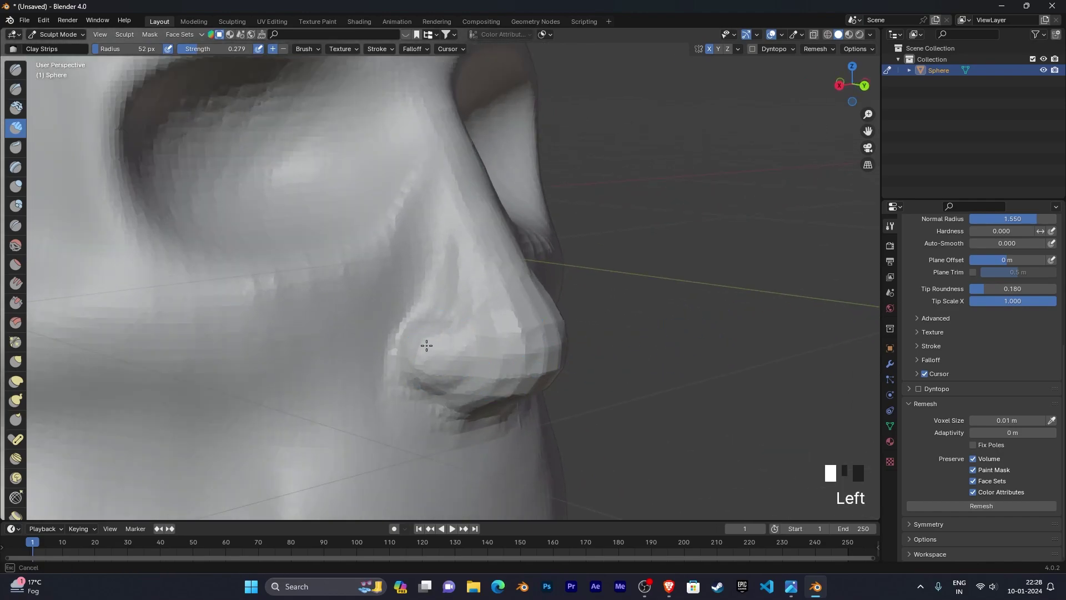
# Try to carve into the eye sockets with Clay Strips, and undo the stroke
pyautogui.moveTo(477, 386); pyautogui.dragTo(452, 310, button='middle')
pyautogui.scroll(2, 568, 329)
pyautogui.scroll(2, 568, 329)
pyautogui.scroll(1, 602, 351)
pyautogui.moveTo(452, 309)
pyautogui.keyDown('ctrl'); pyautogui.mouseDown()
pyautogui.moveTo(412, 288)
pyautogui.moveTo(406, 305)
pyautogui.mouseUp(); pyautogui.keyUp('ctrl')
pyautogui.hotkey('ctrl', 'z')
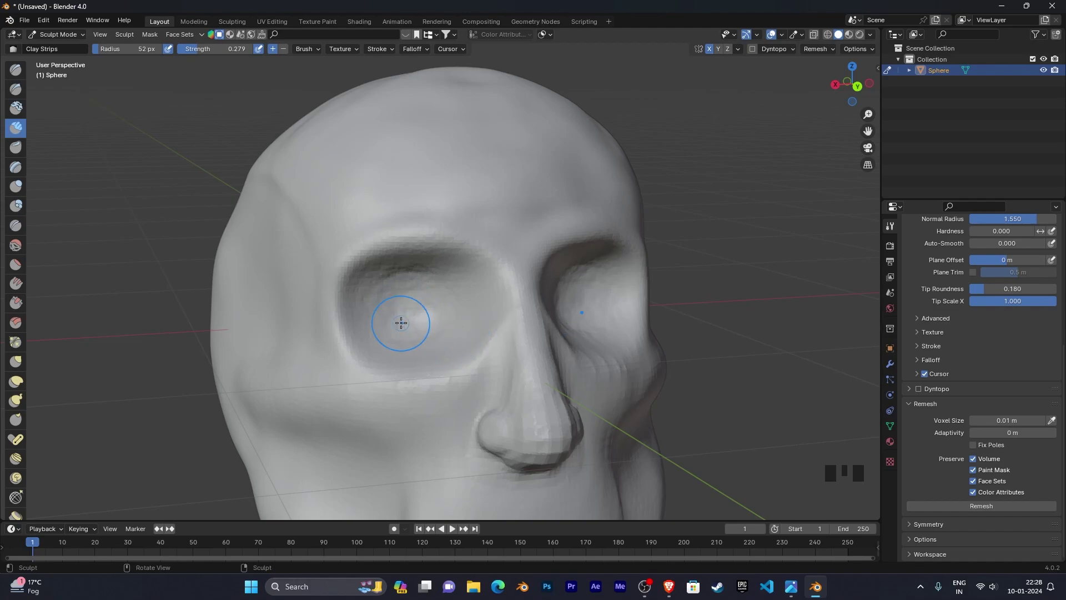
# Build up rounded eyeballs inside both eye sockets with Clay Strips and switch to the Draw Sharp brush
pyautogui.moveTo(446, 290)
pyautogui.mouseDown()
pyautogui.moveTo(405, 317)
pyautogui.moveTo(408, 297)
pyautogui.moveTo(431, 311)
pyautogui.moveTo(404, 329)
pyautogui.moveTo(445, 311)
pyautogui.moveTo(386, 326)
pyautogui.moveTo(397, 300)
pyautogui.moveTo(446, 311)
pyautogui.moveTo(394, 300)
pyautogui.moveTo(436, 308)
pyautogui.moveTo(423, 335)
pyautogui.moveTo(473, 381)
pyautogui.moveTo(622, 430)
pyautogui.mouseUp()
pyautogui.moveTo(622, 430)
pyautogui.mouseDown(button='middle')
pyautogui.moveTo(565, 364)
pyautogui.moveTo(659, 393)
pyautogui.moveTo(656, 346)
pyautogui.moveTo(438, 304)
pyautogui.mouseUp(button='middle')
pyautogui.scroll(3, 615, 381)
pyautogui.click(15, 89)
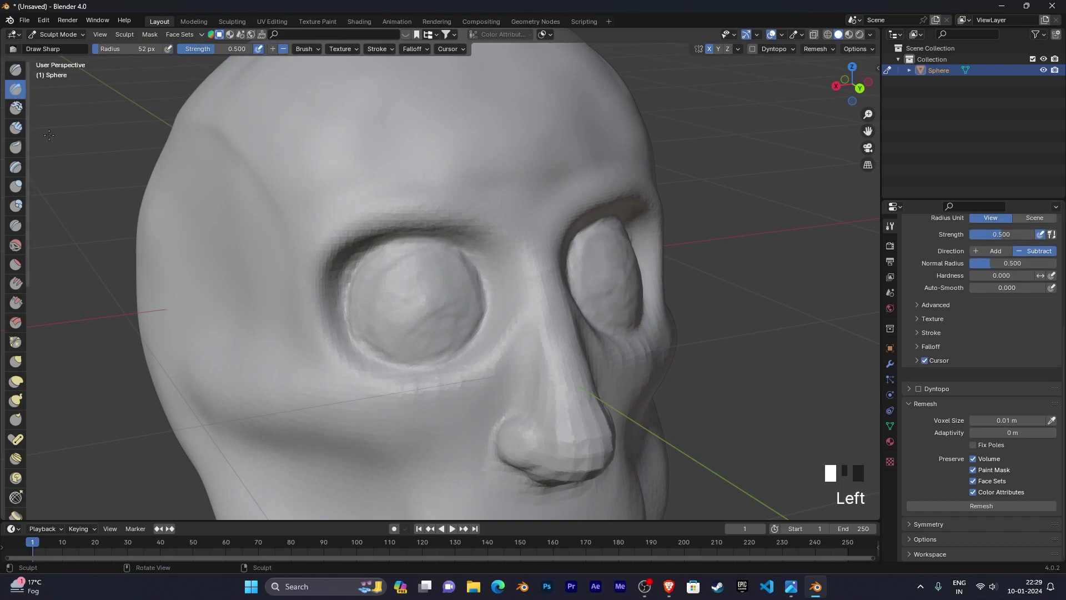
# Reduce the Draw Sharp brush radius to 26 px
pyautogui.press('f')
pyautogui.click(400, 260)
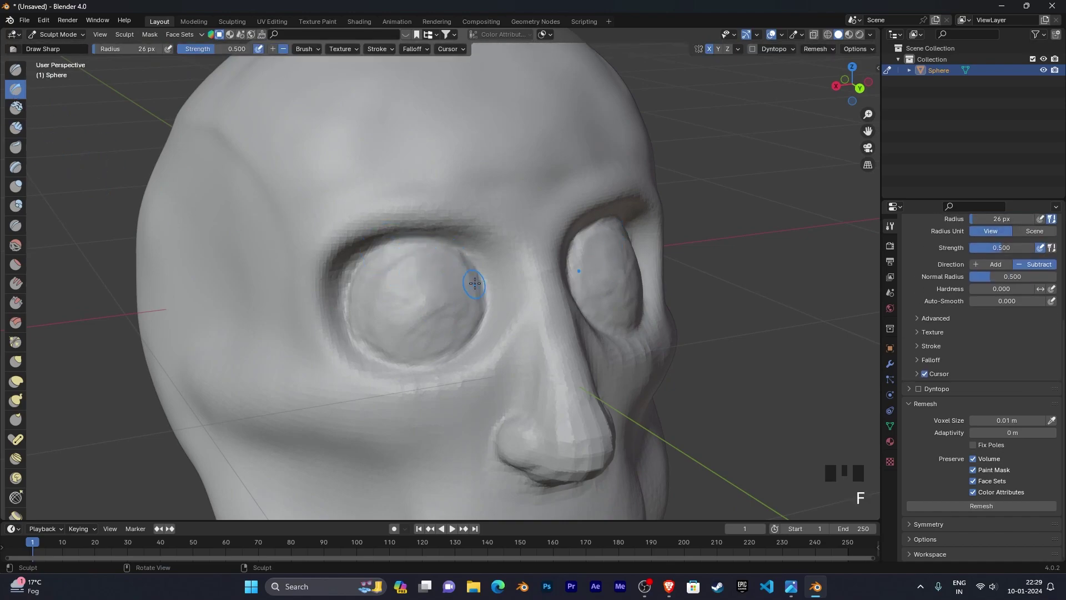
# Try carving a curved groove into the eyeballs with Draw Sharp, and undo the strokes
pyautogui.moveTo(371, 268)
pyautogui.mouseDown(button='middle')
pyautogui.moveTo(495, 276)
pyautogui.moveTo(374, 276)
pyautogui.moveTo(390, 277)
pyautogui.mouseUp(button='middle')
pyautogui.moveTo(336, 286)
pyautogui.keyDown('ctrl'); pyautogui.mouseDown()
pyautogui.moveTo(423, 282)
pyautogui.moveTo(348, 288)
pyautogui.mouseUp(); pyautogui.keyUp('ctrl')
pyautogui.hotkey('ctrl', 'z')
pyautogui.moveTo(476, 274); pyautogui.dragTo(371, 245, button='middle')
pyautogui.scroll(2, 498, 277)
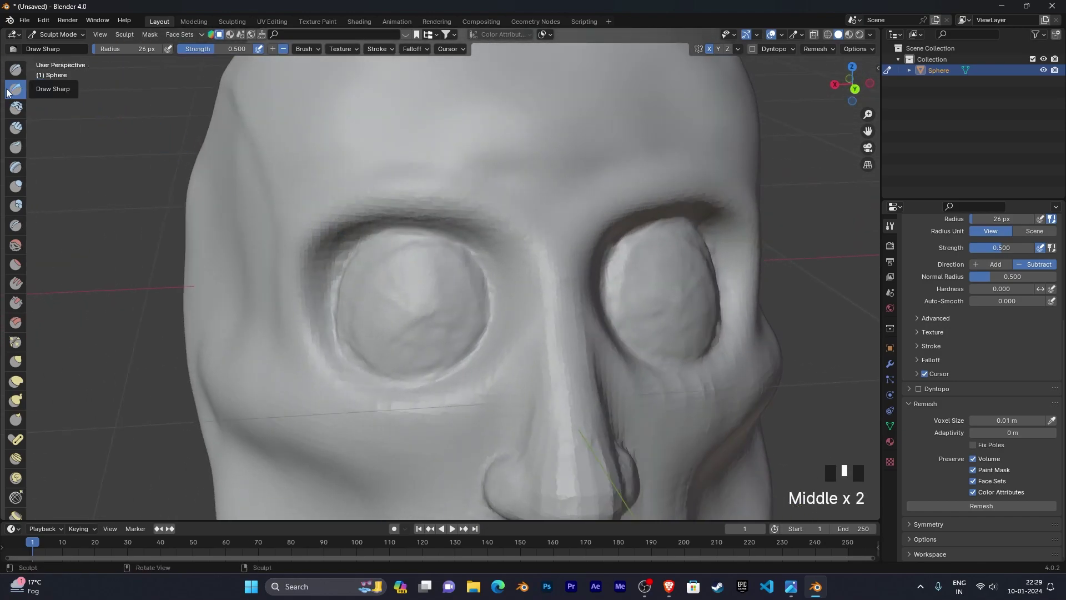
pyautogui.moveTo(431, 288)
pyautogui.mouseDown(button='middle')
pyautogui.moveTo(468, 288)
pyautogui.moveTo(465, 265)
pyautogui.moveTo(413, 267)
pyautogui.moveTo(431, 252)
pyautogui.mouseUp(button='middle')
pyautogui.moveTo(462, 240)
pyautogui.mouseDown()
pyautogui.moveTo(392, 242)
pyautogui.moveTo(406, 264)
pyautogui.mouseUp()
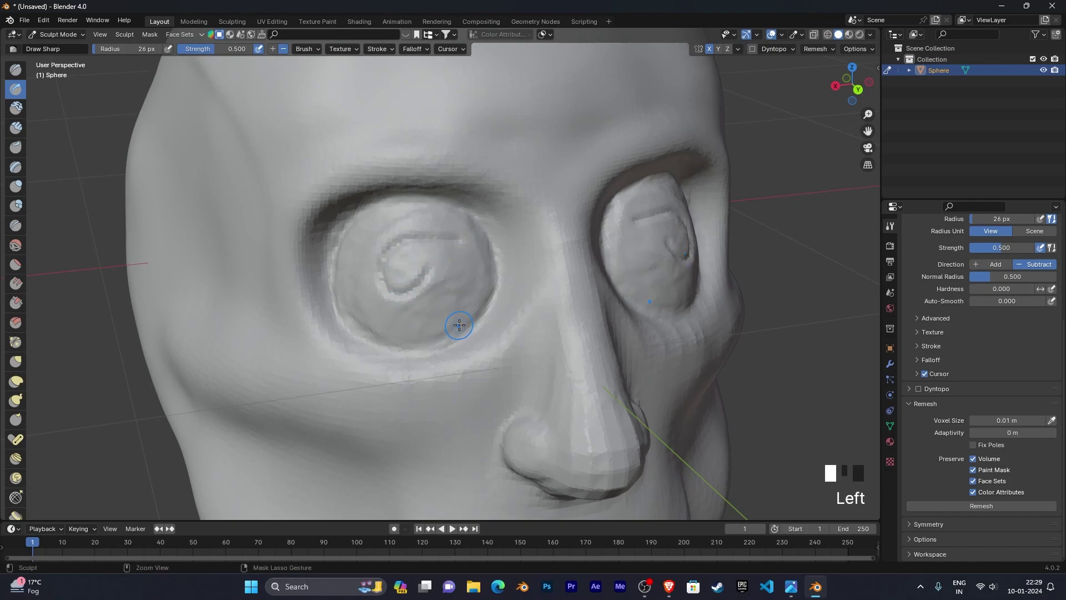
pyautogui.hotkey('ctrl', 'z')
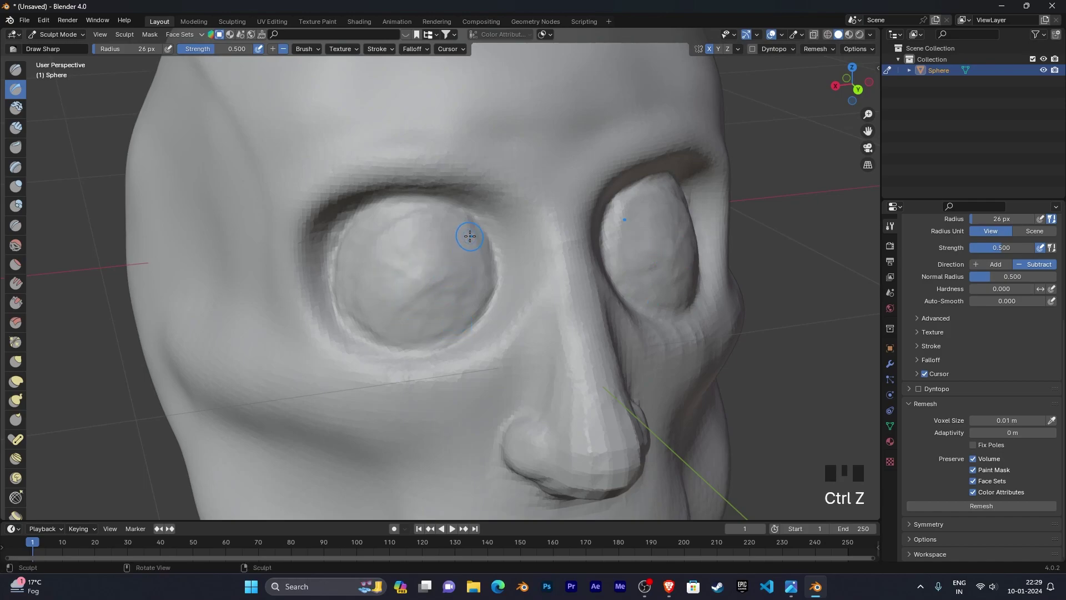
# Carve an upper eyelid crease and a curved lid line across both eyeballs with Draw Sharp
pyautogui.moveTo(477, 240)
pyautogui.mouseDown()
pyautogui.moveTo(341, 256)
pyautogui.moveTo(490, 250)
pyautogui.mouseUp()
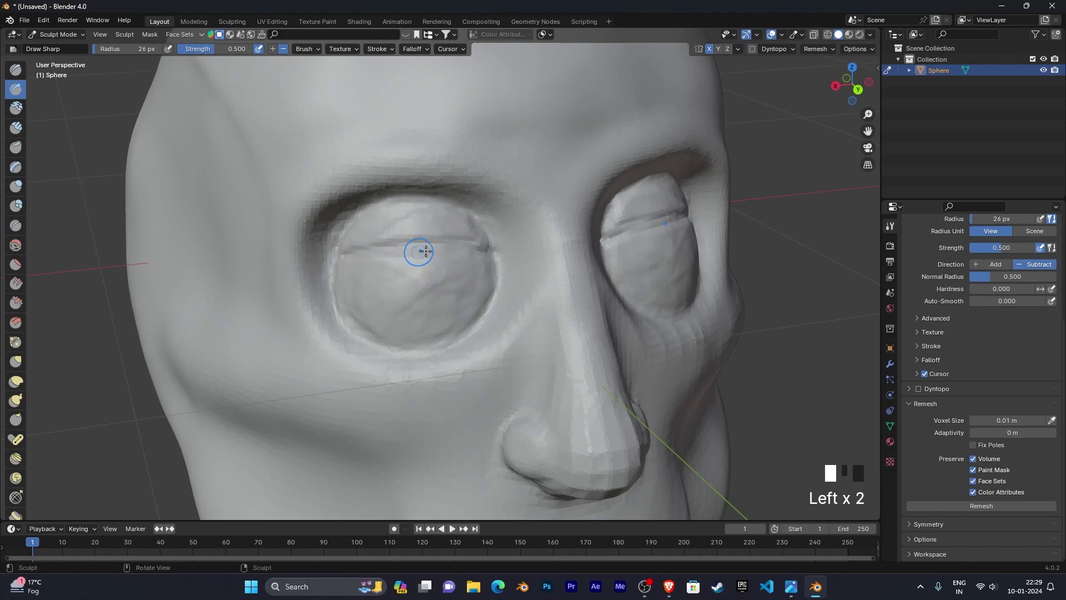
pyautogui.moveTo(335, 255)
pyautogui.mouseDown()
pyautogui.moveTo(392, 289)
pyautogui.moveTo(477, 279)
pyautogui.moveTo(444, 296)
pyautogui.moveTo(358, 302)
pyautogui.moveTo(324, 264)
pyautogui.moveTo(434, 290)
pyautogui.mouseUp()
pyautogui.moveTo(348, 282)
pyautogui.mouseDown()
pyautogui.moveTo(389, 288)
pyautogui.moveTo(483, 270)
pyautogui.moveTo(423, 252)
pyautogui.moveTo(331, 256)
pyautogui.moveTo(486, 248)
pyautogui.mouseUp()
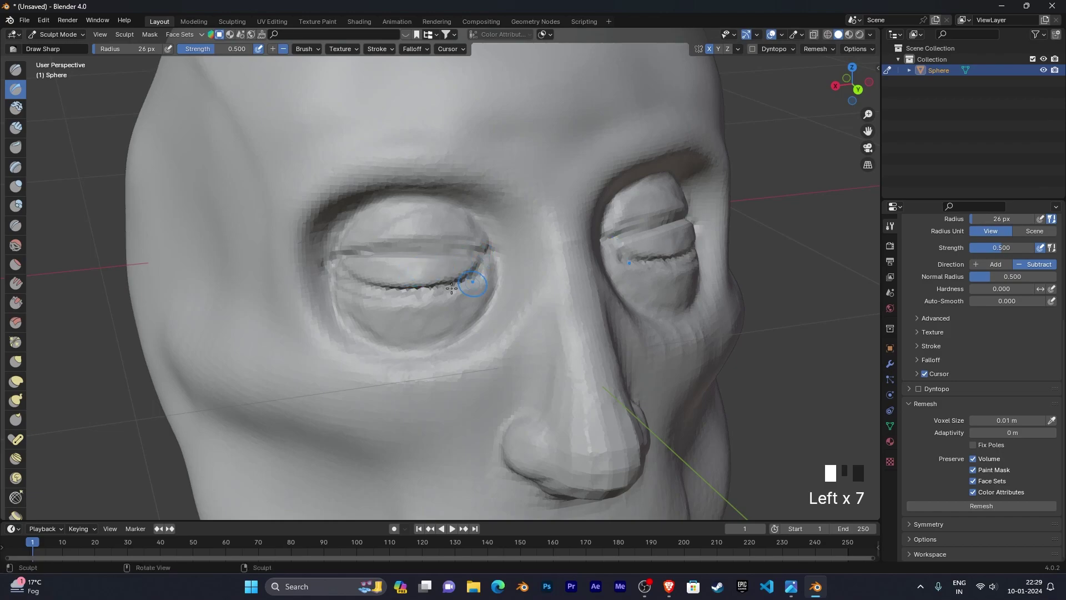
pyautogui.moveTo(345, 255); pyautogui.dragTo(473, 286)
pyautogui.moveTo(476, 283)
pyautogui.mouseDown(button='middle')
pyautogui.moveTo(524, 284)
pyautogui.moveTo(507, 274)
pyautogui.mouseUp(button='middle')
pyautogui.scroll(3, 478, 281)
pyautogui.moveTo(478, 223)
pyautogui.mouseDown()
pyautogui.moveTo(428, 216)
pyautogui.moveTo(446, 253)
pyautogui.mouseUp()
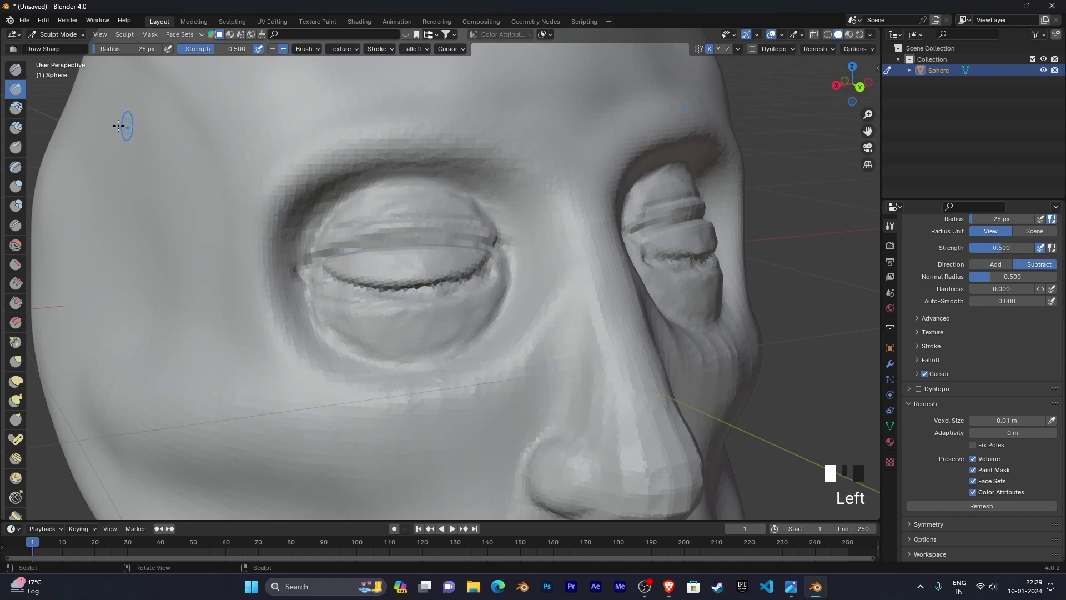
# Carve along the upper creases and lid lines of both eyes with the Clay Strips brush in subtracting mode
pyautogui.click(15, 128)
pyautogui.keyDown('ctrl'); pyautogui.moveTo(467, 246); pyautogui.dragTo(350, 241); pyautogui.keyUp('ctrl')
pyautogui.moveTo(320, 258)
pyautogui.keyDown('ctrl'); pyautogui.mouseDown()
pyautogui.moveTo(315, 289)
pyautogui.moveTo(471, 288)
pyautogui.moveTo(445, 300)
pyautogui.moveTo(489, 272)
pyautogui.mouseUp(); pyautogui.keyUp('ctrl')
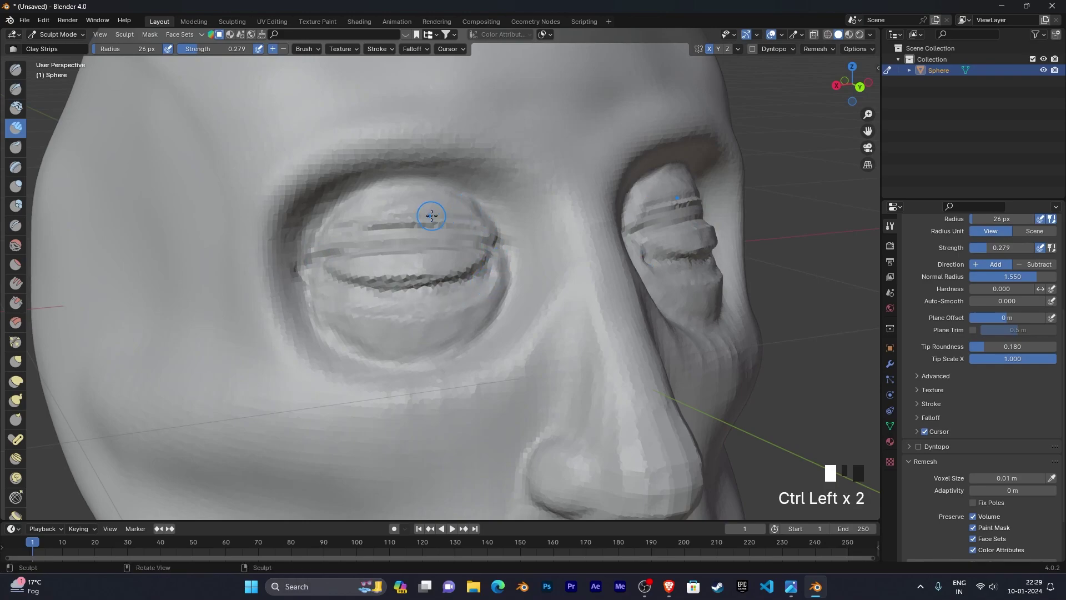
pyautogui.moveTo(302, 257)
pyautogui.keyDown('ctrl'); pyautogui.mouseDown()
pyautogui.moveTo(385, 236)
pyautogui.moveTo(342, 245)
pyautogui.moveTo(509, 248)
pyautogui.mouseUp(); pyautogui.keyUp('ctrl')
pyautogui.moveTo(502, 243)
pyautogui.keyDown('ctrl'); pyautogui.mouseDown()
pyautogui.moveTo(508, 254)
pyautogui.moveTo(491, 274)
pyautogui.moveTo(388, 287)
pyautogui.mouseUp(); pyautogui.keyUp('ctrl')
pyautogui.scroll(-1, 428, 300)
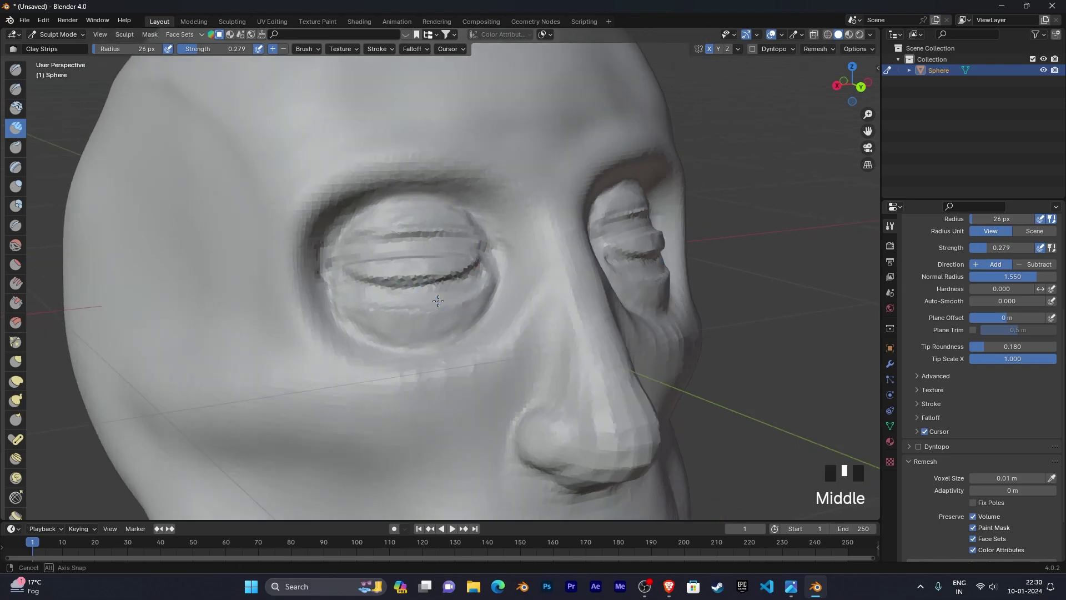
# Try an inverted Draw Sharp stroke along the upper eyelid crease, and undo it
pyautogui.moveTo(428, 300); pyautogui.dragTo(501, 300, button='middle')
pyautogui.scroll(2, 501, 300)
pyautogui.scroll(-3, 417, 302)
pyautogui.moveTo(417, 302); pyautogui.dragTo(388, 305, button='middle')
pyautogui.scroll(4, 452, 328)
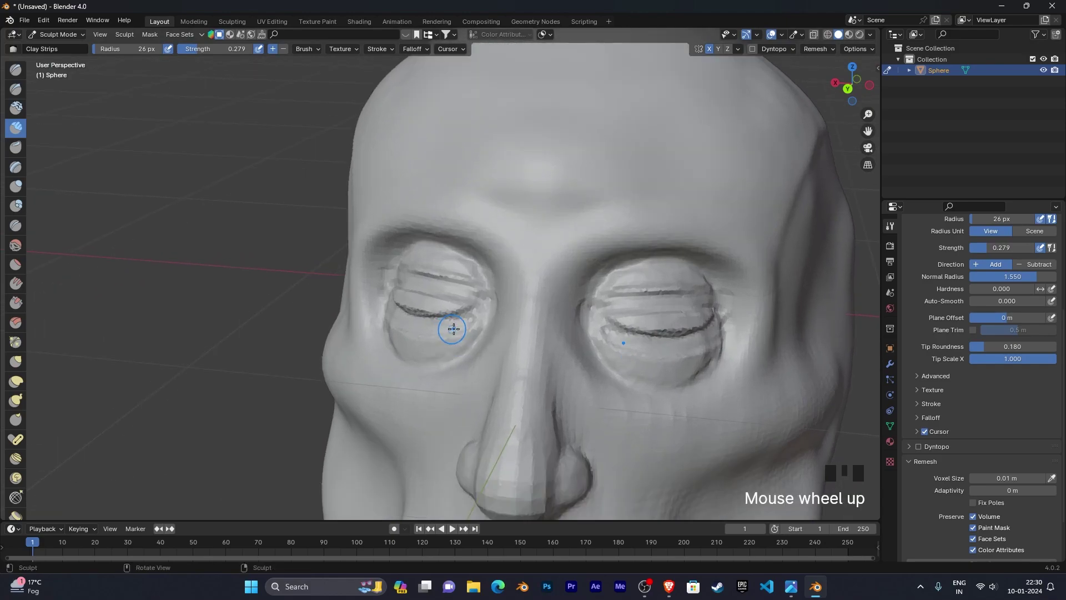
pyautogui.moveTo(452, 328); pyautogui.dragTo(519, 326, button='middle')
pyautogui.click(16, 89)
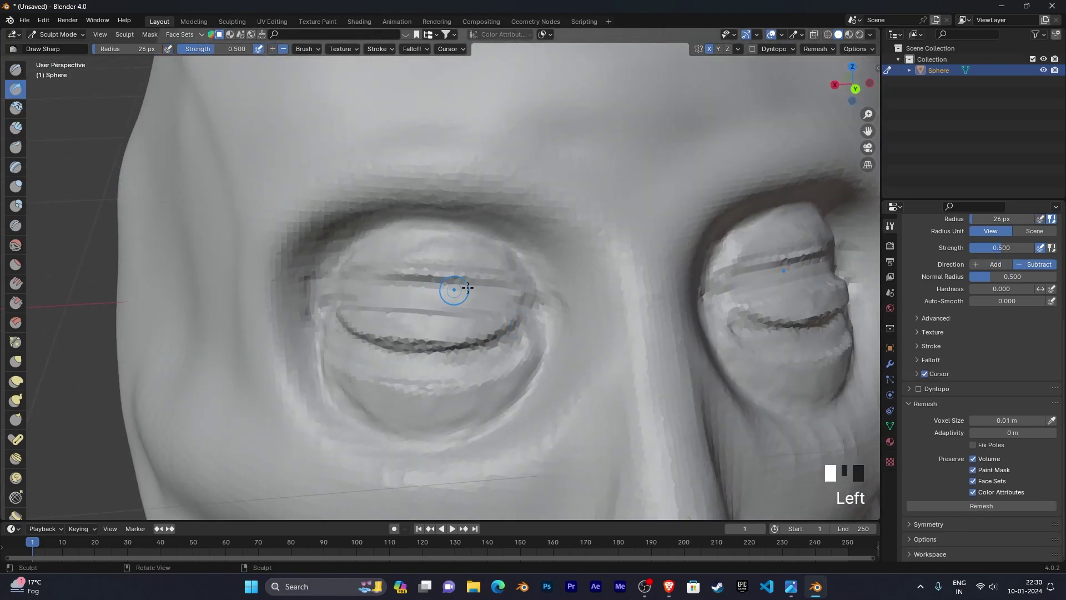
pyautogui.moveTo(514, 261)
pyautogui.keyDown('ctrl'); pyautogui.mouseDown()
pyautogui.moveTo(367, 257)
pyautogui.moveTo(509, 255)
pyautogui.moveTo(374, 247)
pyautogui.moveTo(505, 268)
pyautogui.moveTo(441, 257)
pyautogui.moveTo(347, 267)
pyautogui.mouseUp(); pyautogui.keyUp('ctrl')
pyautogui.hotkey('ctrl', 'z')
pyautogui.hotkey('ctrl', 'z')
# Add a short inverted Draw Sharp stroke at the outer part of the upper eyelids and switch to Clay Strips
pyautogui.moveTo(348, 267)
pyautogui.mouseDown(button='middle')
pyautogui.moveTo(514, 325)
pyautogui.moveTo(494, 241)
pyautogui.moveTo(469, 238)
pyautogui.moveTo(474, 287)
pyautogui.moveTo(322, 281)
pyautogui.mouseUp(button='middle')
pyautogui.scroll(3, 495, 241)
pyautogui.moveTo(322, 281)
pyautogui.keyDown('ctrl'); pyautogui.mouseDown()
pyautogui.moveTo(340, 276)
pyautogui.moveTo(336, 292)
pyautogui.moveTo(365, 268)
pyautogui.moveTo(358, 282)
pyautogui.mouseUp(); pyautogui.keyUp('ctrl')
pyautogui.click(15, 128)
pyautogui.moveTo(358, 282)
pyautogui.mouseDown(button='middle')
pyautogui.moveTo(639, 285)
pyautogui.moveTo(720, 305)
pyautogui.moveTo(500, 167)
pyautogui.mouseUp(button='middle')
pyautogui.scroll(-2, 535, 245)
pyautogui.moveTo(535, 245); pyautogui.dragTo(598, 350, button='middle')
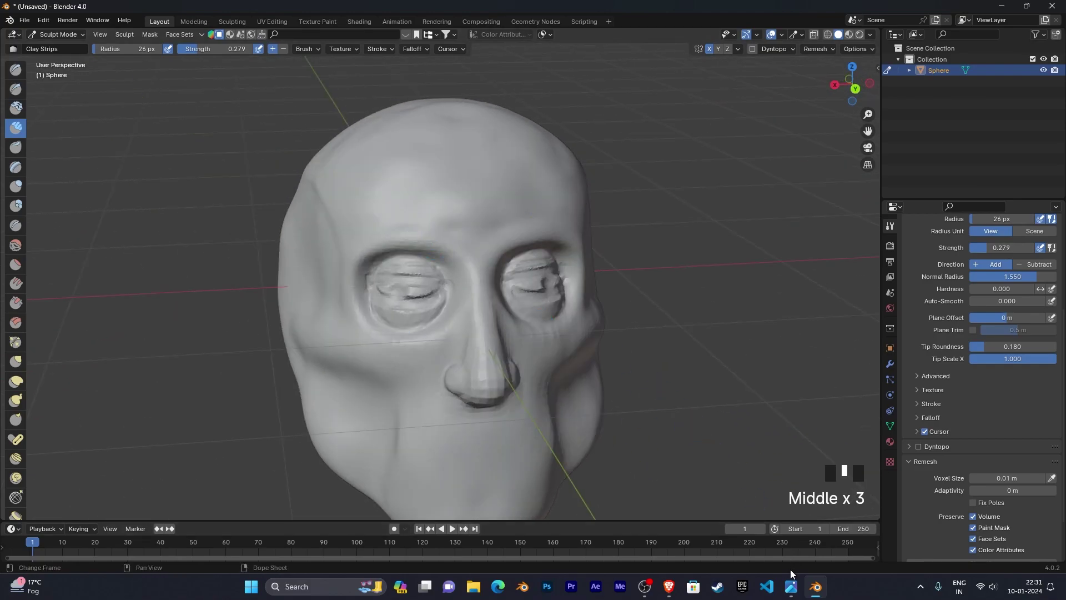
# Switch to Photos, check the brow area in the skull reference Front.jpg, and return to Blender
pyautogui.click(791, 586)
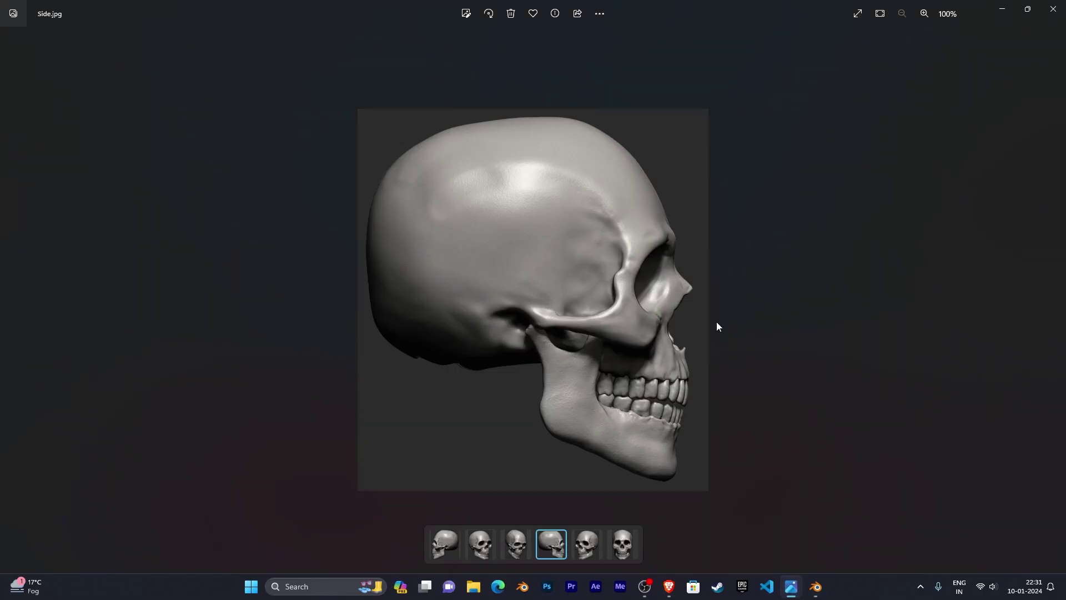
pyautogui.click(623, 545)
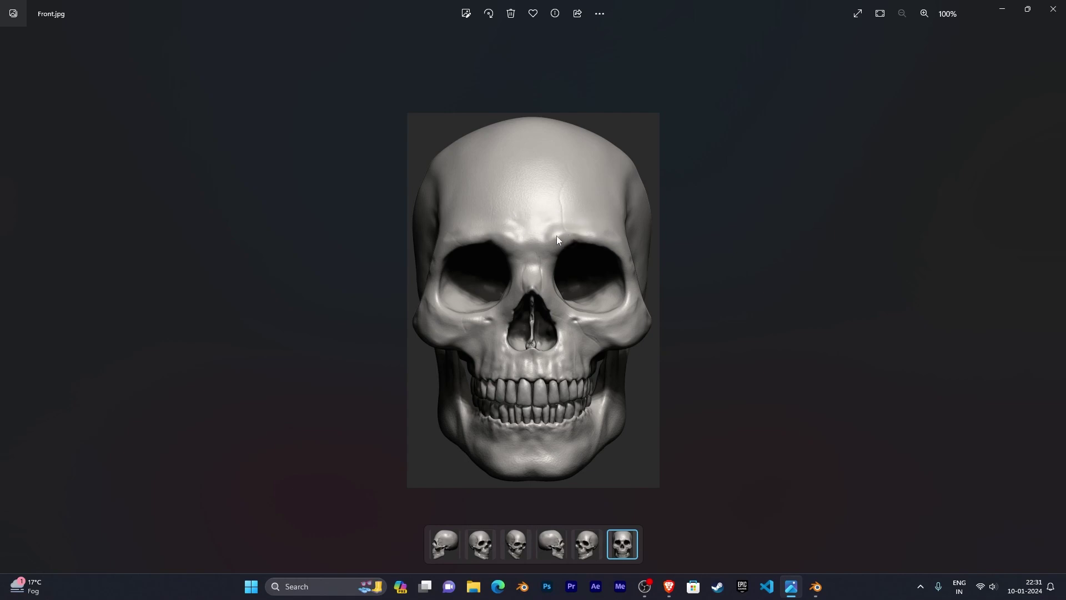
pyautogui.click(815, 586)
# Try carving a furrow across the forehead above the brows with Clay Strips, and undo it
pyautogui.moveTo(481, 300)
pyautogui.keyDown('shift'); pyautogui.mouseDown(button='middle')
pyautogui.moveTo(522, 333)
pyautogui.moveTo(591, 343)
pyautogui.moveTo(545, 331)
pyautogui.moveTo(567, 350)
pyautogui.moveTo(550, 337)
pyautogui.mouseUp(button='middle'); pyautogui.keyUp('shift')
pyautogui.scroll(3, 531, 347)
pyautogui.keyDown('shift'); pyautogui.moveTo(413, 289); pyautogui.dragTo(374, 290, button='middle'); pyautogui.keyUp('shift')
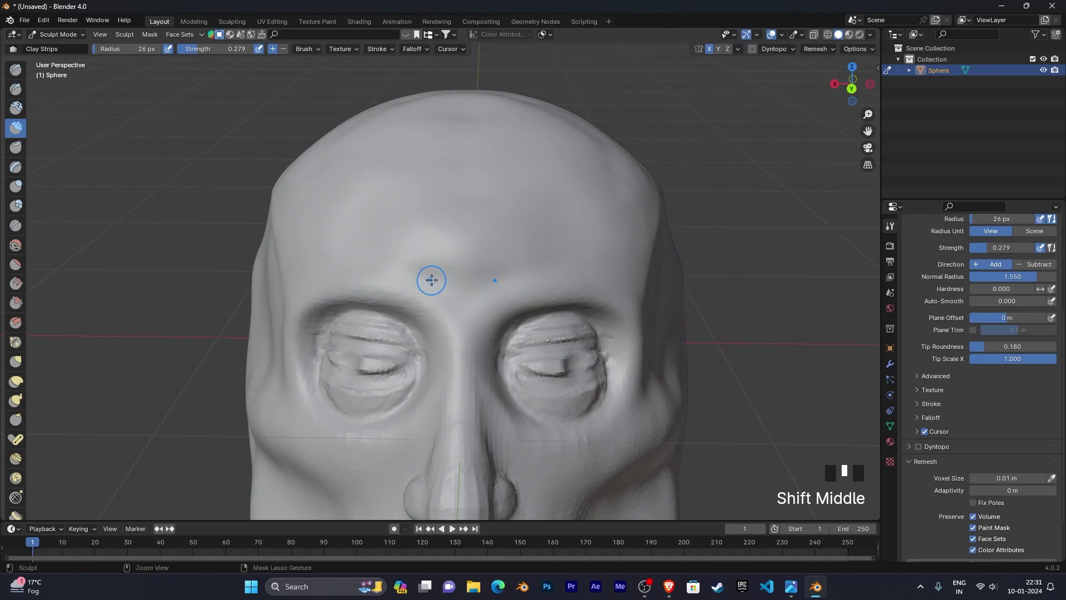
pyautogui.keyDown('ctrl'); pyautogui.moveTo(432, 279); pyautogui.dragTo(408, 273); pyautogui.keyUp('ctrl')
pyautogui.keyDown('ctrl'); pyautogui.moveTo(310, 273); pyautogui.dragTo(302, 277); pyautogui.keyUp('ctrl')
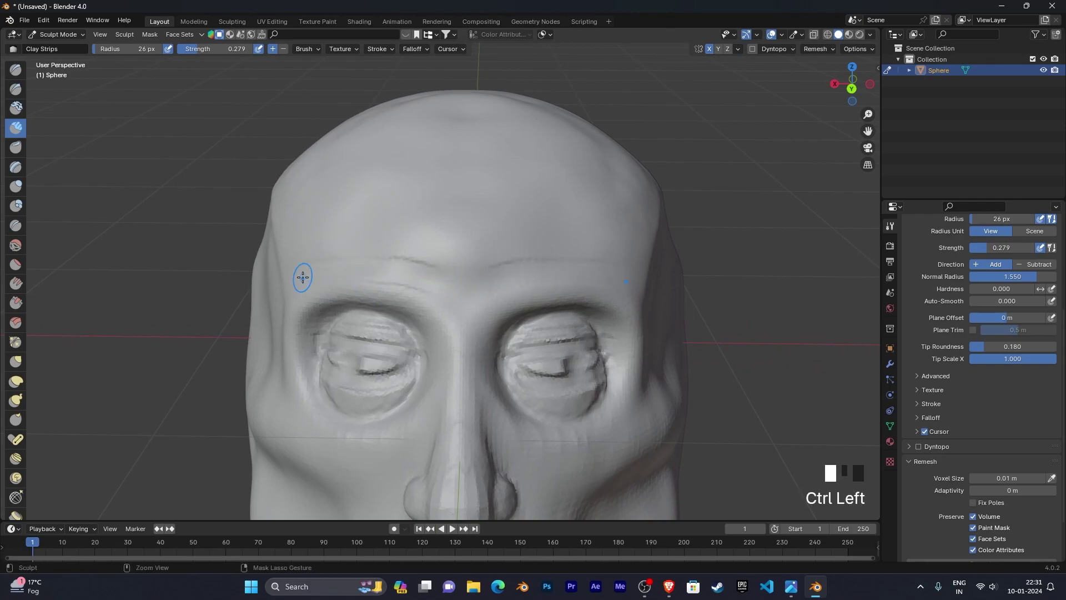
pyautogui.hotkey('ctrl', 'z')
# Set the Clay Strips brush strength to 0.164 and its radius to 20 px
pyautogui.hotkey('shift', 'f')
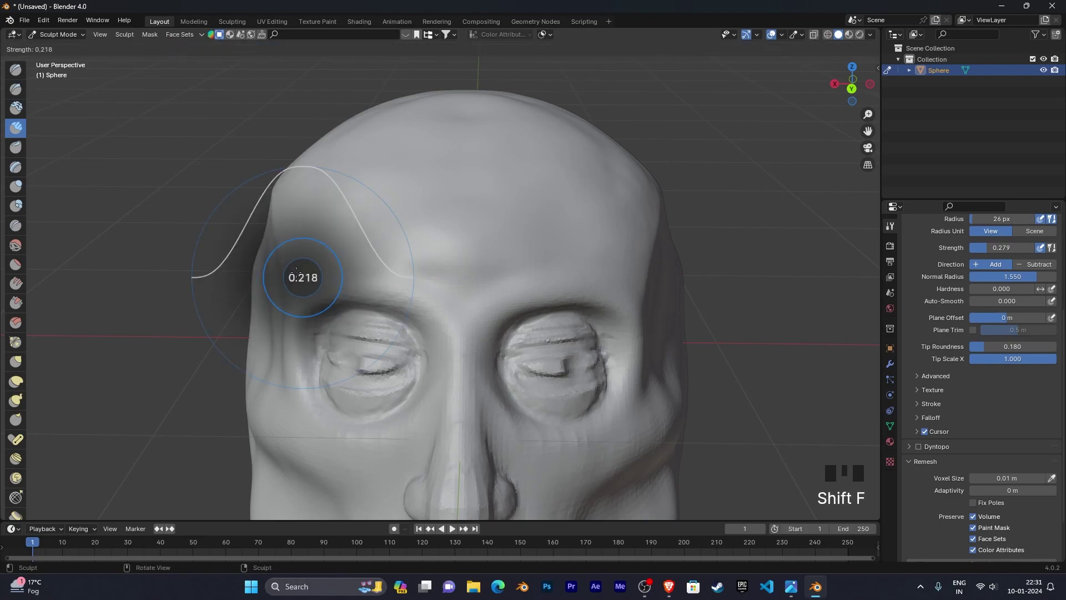
pyautogui.click(292, 270)
pyautogui.press('f')
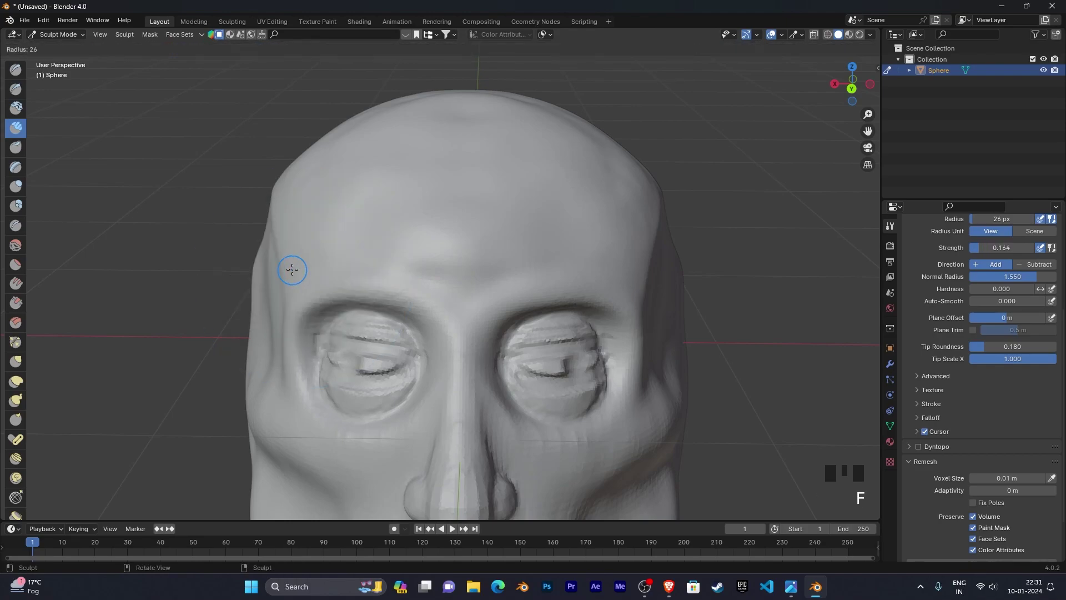
pyautogui.click(290, 267)
# Carve a shallow furrow across the lower forehead above both brows with subtracting Clay Strips strokes
pyautogui.keyDown('ctrl'); pyautogui.moveTo(430, 279); pyautogui.dragTo(427, 277); pyautogui.keyUp('ctrl')
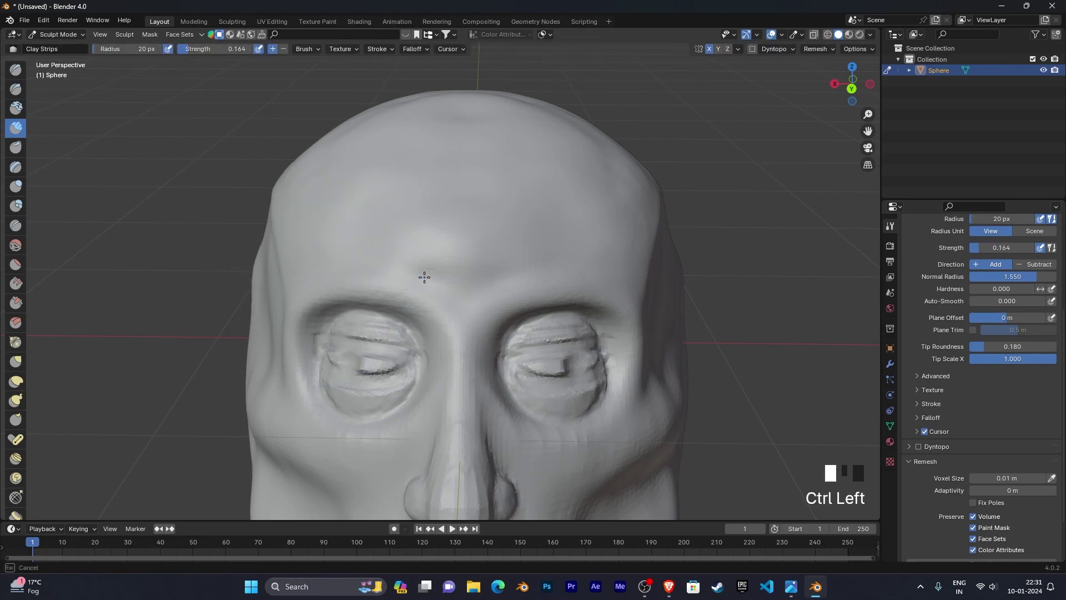
pyautogui.keyDown('ctrl'); pyautogui.moveTo(287, 286); pyautogui.dragTo(292, 286); pyautogui.keyUp('ctrl')
pyautogui.keyDown('ctrl'); pyautogui.moveTo(441, 281); pyautogui.dragTo(423, 275); pyautogui.keyUp('ctrl')
pyautogui.keyDown('ctrl'); pyautogui.moveTo(303, 273); pyautogui.dragTo(280, 283); pyautogui.keyUp('ctrl')
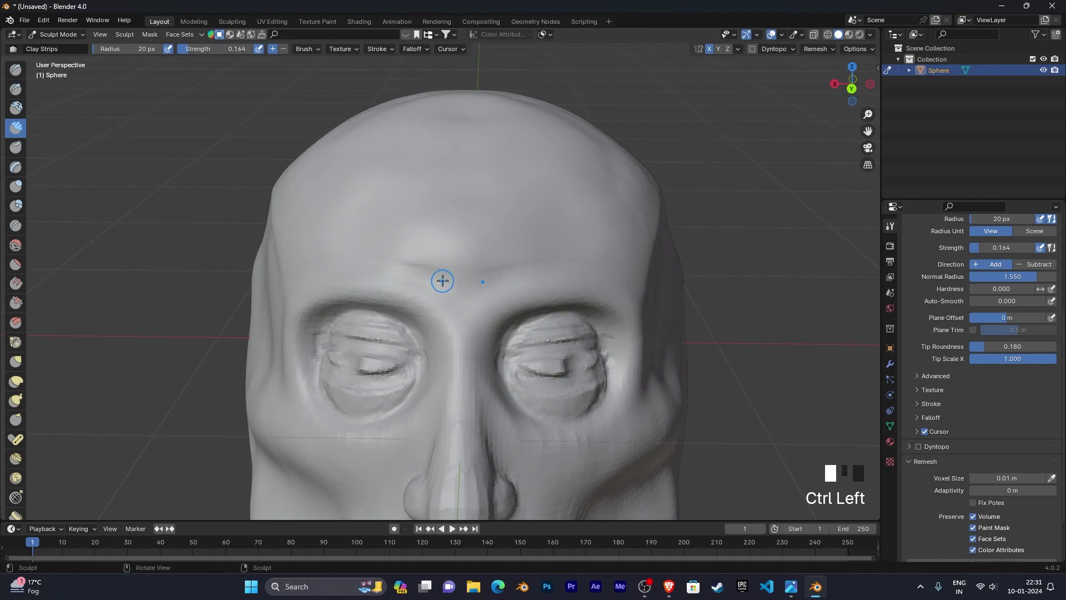
pyautogui.keyDown('ctrl'); pyautogui.moveTo(437, 278); pyautogui.dragTo(400, 272); pyautogui.keyUp('ctrl')
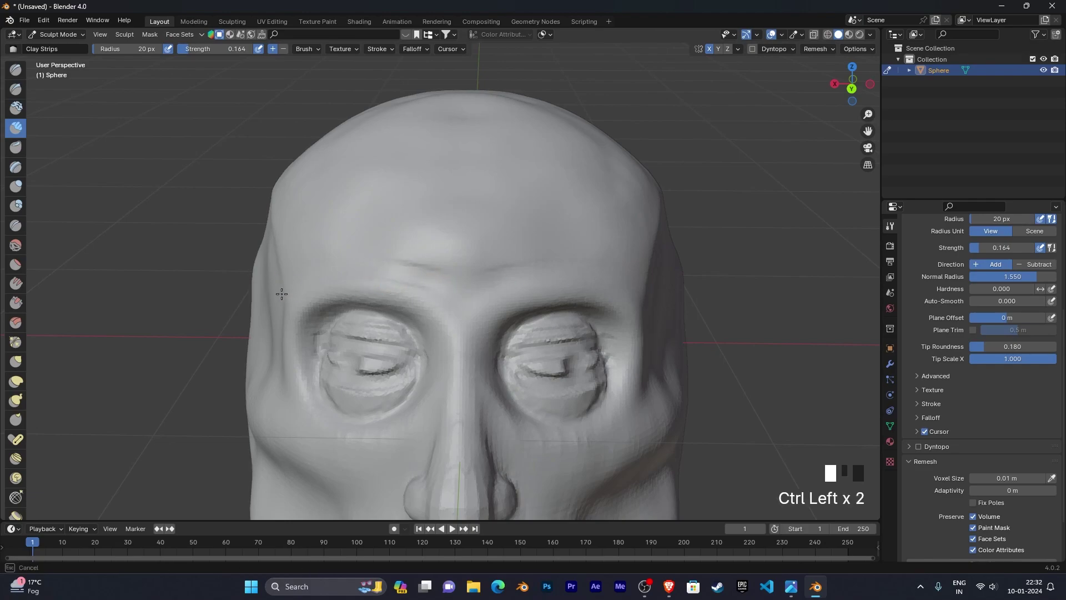
pyautogui.keyDown('ctrl'); pyautogui.moveTo(282, 293); pyautogui.dragTo(282, 293); pyautogui.keyUp('ctrl')
# Deepen the forehead furrow between the brows and extend it outward with more subtracting Clay Strips strokes
pyautogui.scroll(-2, 334, 298)
pyautogui.moveTo(333, 297)
pyautogui.mouseDown(button='middle')
pyautogui.moveTo(471, 290)
pyautogui.moveTo(385, 285)
pyautogui.mouseUp(button='middle')
pyautogui.keyDown('ctrl'); pyautogui.click(450, 278); pyautogui.keyUp('ctrl')
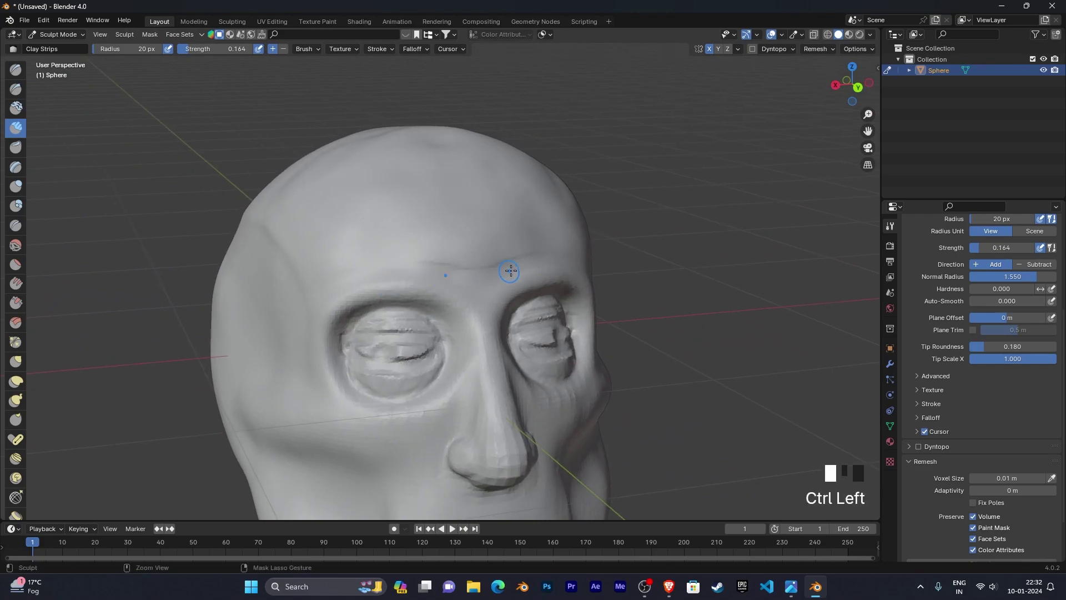
pyautogui.keyDown('ctrl'); pyautogui.moveTo(476, 278); pyautogui.dragTo(459, 277); pyautogui.keyUp('ctrl')
pyautogui.keyDown('ctrl'); pyautogui.moveTo(557, 266); pyautogui.dragTo(588, 261); pyautogui.keyUp('ctrl')
pyautogui.moveTo(588, 261); pyautogui.dragTo(509, 268, button='middle')
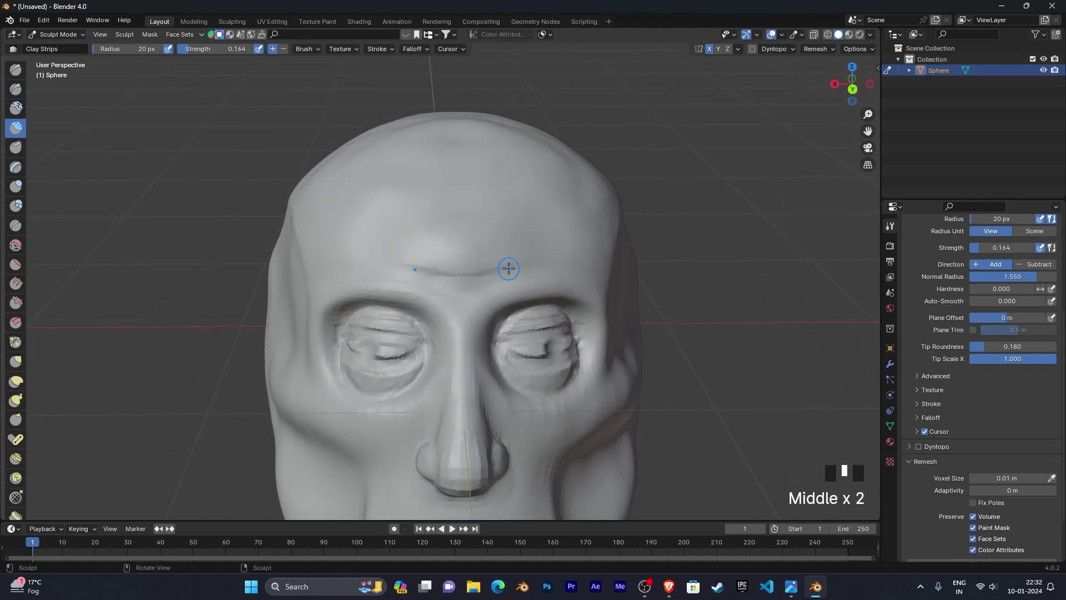
# Set the Clay Strips strength to 0.273 and carve the furrow above the brow ridge more sharply
pyautogui.hotkey('shift', 'f')
pyautogui.click(469, 290)
pyautogui.scroll(4, 471, 306)
pyautogui.keyDown('ctrl'); pyautogui.moveTo(471, 309); pyautogui.dragTo(459, 287); pyautogui.keyUp('ctrl')
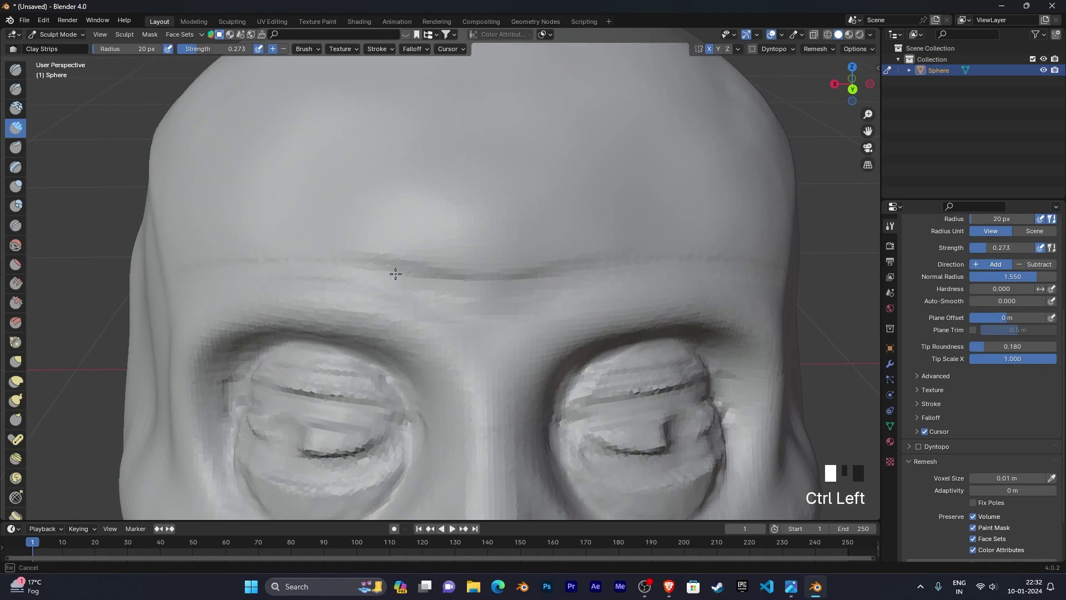
pyautogui.keyDown('ctrl'); pyautogui.moveTo(284, 268); pyautogui.dragTo(285, 268); pyautogui.keyUp('ctrl')
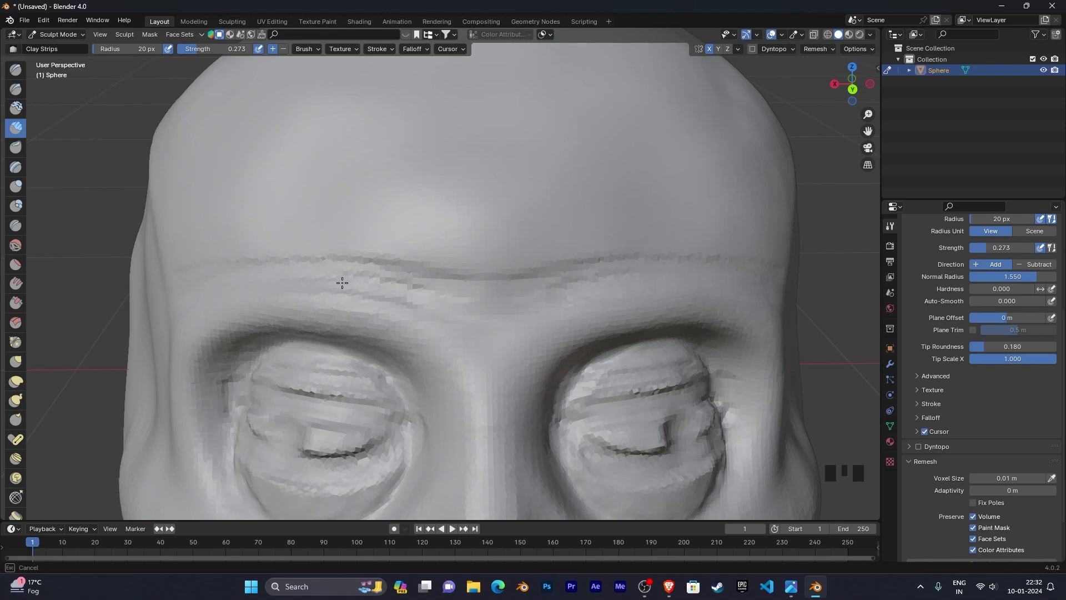
# Smooth the carved furrow above the brow ridge
pyautogui.moveTo(452, 293); pyautogui.dragTo(484, 288, button='middle')
pyautogui.keyDown('shift'); pyautogui.moveTo(442, 258); pyautogui.dragTo(441, 258); pyautogui.keyUp('shift')
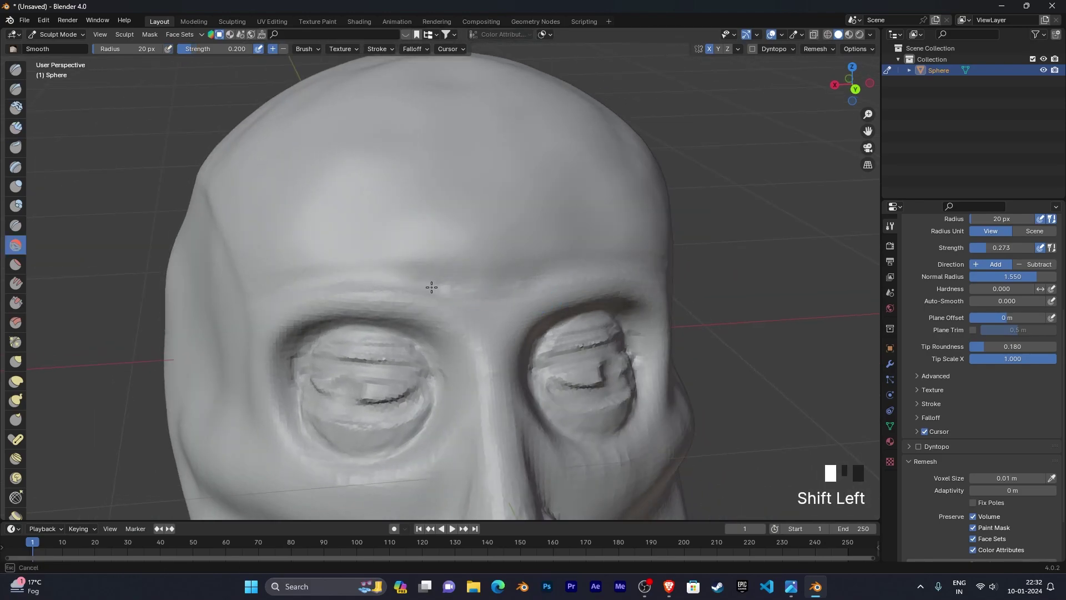
pyautogui.keyDown('shift'); pyautogui.moveTo(428, 287); pyautogui.dragTo(498, 287); pyautogui.keyUp('shift')
pyautogui.scroll(-3, 475, 298)
pyautogui.moveTo(475, 298)
pyautogui.mouseDown(button='middle')
pyautogui.moveTo(571, 243)
pyautogui.moveTo(463, 280)
pyautogui.mouseUp(button='middle')
pyautogui.scroll(3, 571, 243)
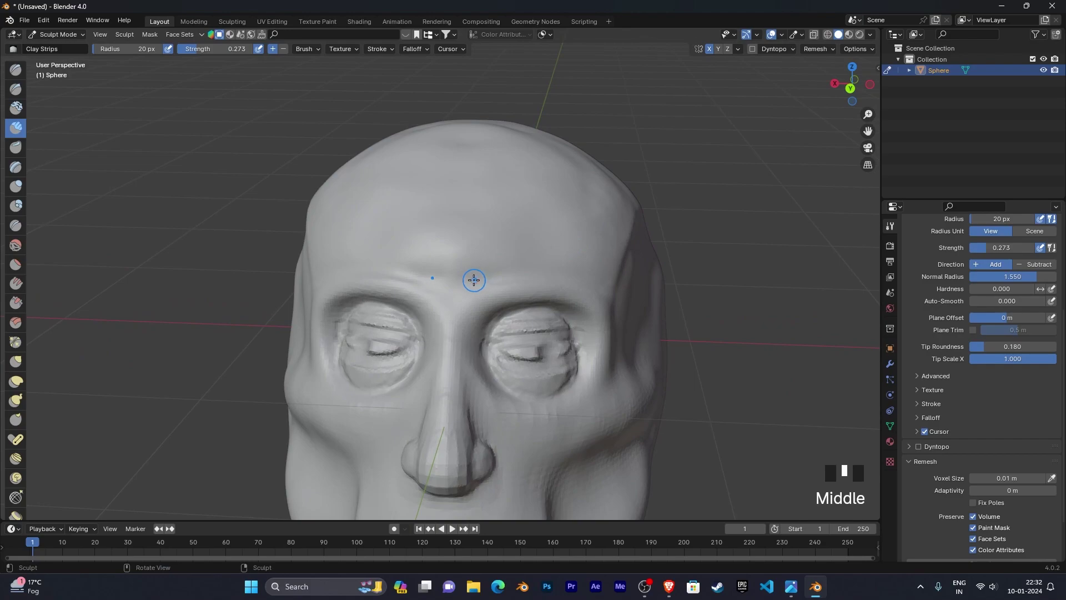
# Smooth the middle of the forehead to blend it into the brow ridge
pyautogui.keyDown('shift'); pyautogui.moveTo(467, 278); pyautogui.dragTo(461, 275); pyautogui.keyUp('shift')
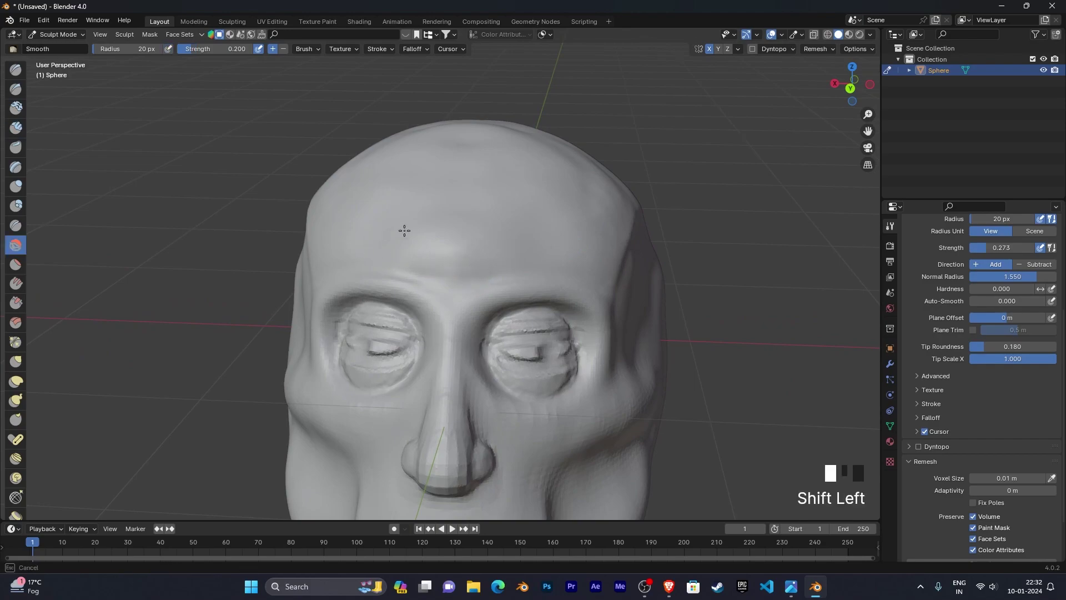
pyautogui.moveTo(438, 264); pyautogui.dragTo(379, 256, button='middle')
pyautogui.scroll(2, 388, 255)
pyautogui.keyDown('shift'); pyautogui.moveTo(419, 230); pyautogui.dragTo(402, 235); pyautogui.keyUp('shift')
# Carve the narrow opening between the eyelids of both eyes with subtracting Clay Strips strokes
pyautogui.moveTo(526, 267)
pyautogui.mouseDown(button='middle')
pyautogui.moveTo(634, 307)
pyautogui.moveTo(639, 261)
pyautogui.moveTo(658, 233)
pyautogui.moveTo(658, 302)
pyautogui.mouseUp(button='middle')
pyautogui.scroll(2, 635, 307)
pyautogui.scroll(3, 658, 233)
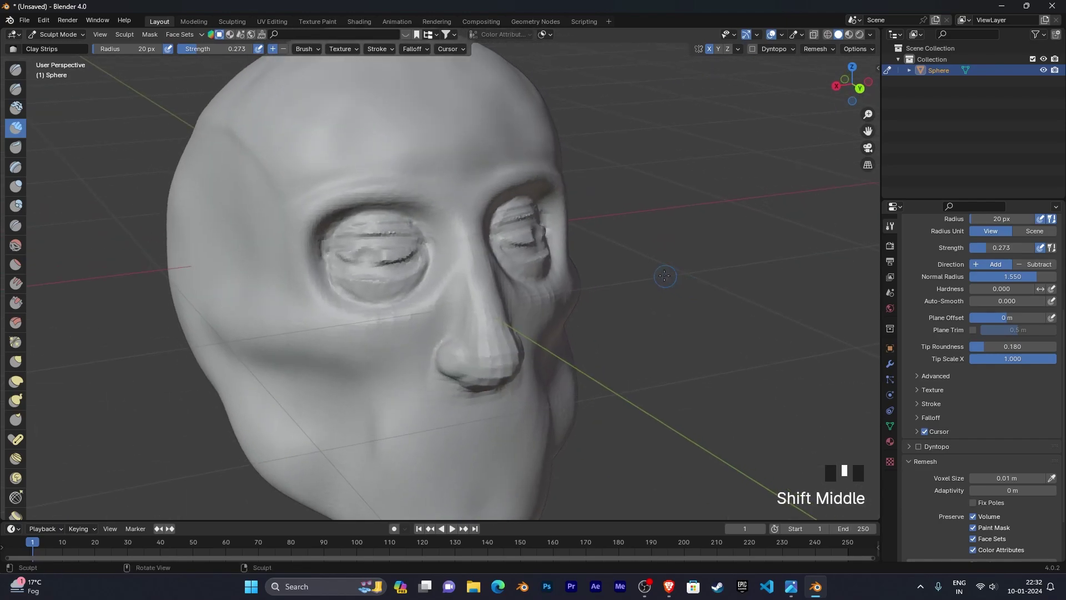
pyautogui.scroll(3, 658, 302)
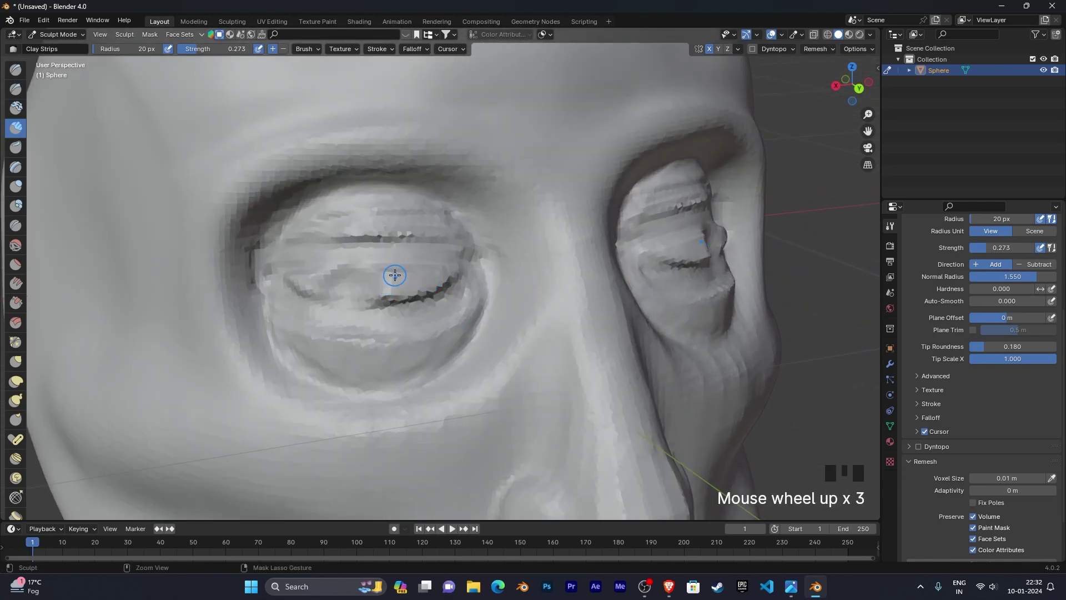
pyautogui.keyDown('ctrl'); pyautogui.moveTo(409, 290); pyautogui.dragTo(378, 300); pyautogui.keyUp('ctrl')
pyautogui.moveTo(378, 300); pyautogui.dragTo(384, 263, button='middle')
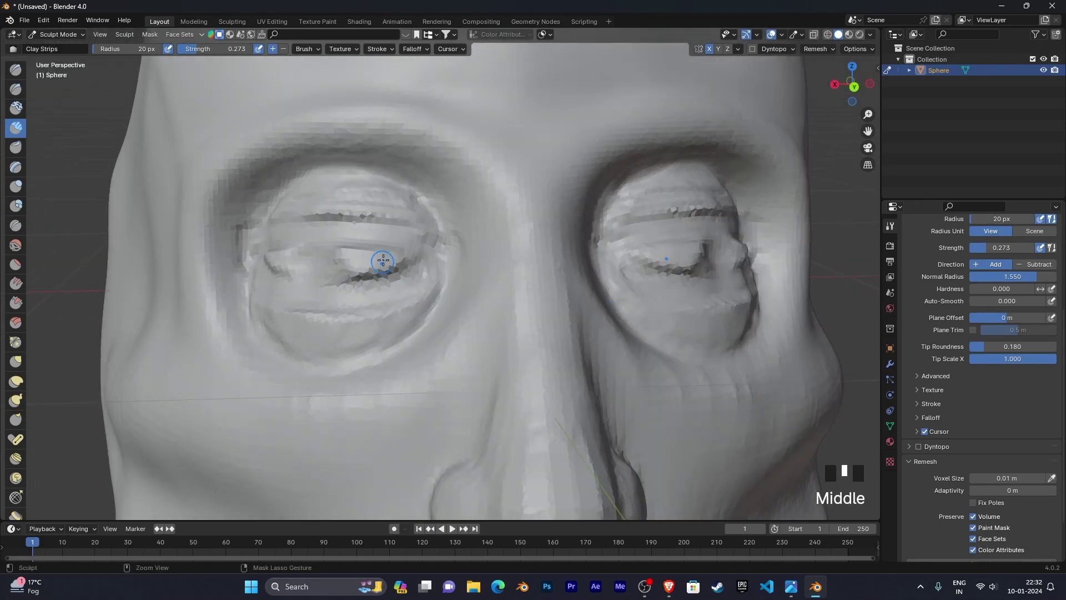
pyautogui.keyDown('ctrl'); pyautogui.moveTo(359, 269); pyautogui.dragTo(319, 260); pyautogui.keyUp('ctrl')
# Examine the eyes and the overall shape of the face from the front
pyautogui.moveTo(353, 264)
pyautogui.mouseDown(button='middle')
pyautogui.moveTo(419, 281)
pyautogui.moveTo(369, 286)
pyautogui.moveTo(450, 277)
pyautogui.moveTo(405, 278)
pyautogui.moveTo(478, 287)
pyautogui.moveTo(478, 198)
pyautogui.moveTo(470, 239)
pyautogui.mouseUp(button='middle')
pyautogui.scroll(-1, 379, 275)
pyautogui.scroll(-2, 405, 281)
pyautogui.scroll(1, 357, 284)
pyautogui.scroll(1, 484, 266)
pyautogui.moveTo(488, 281); pyautogui.dragTo(511, 277, button='middle')
pyautogui.scroll(-5, 294, 302)
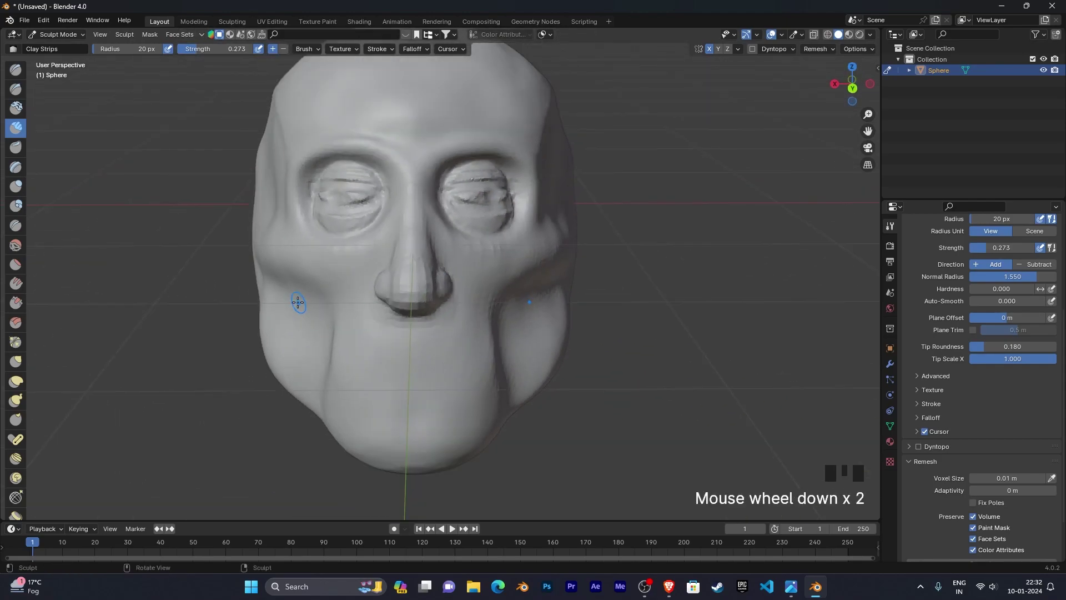
pyautogui.moveTo(293, 301); pyautogui.dragTo(294, 303, button='middle')
pyautogui.scroll(2, 295, 302)
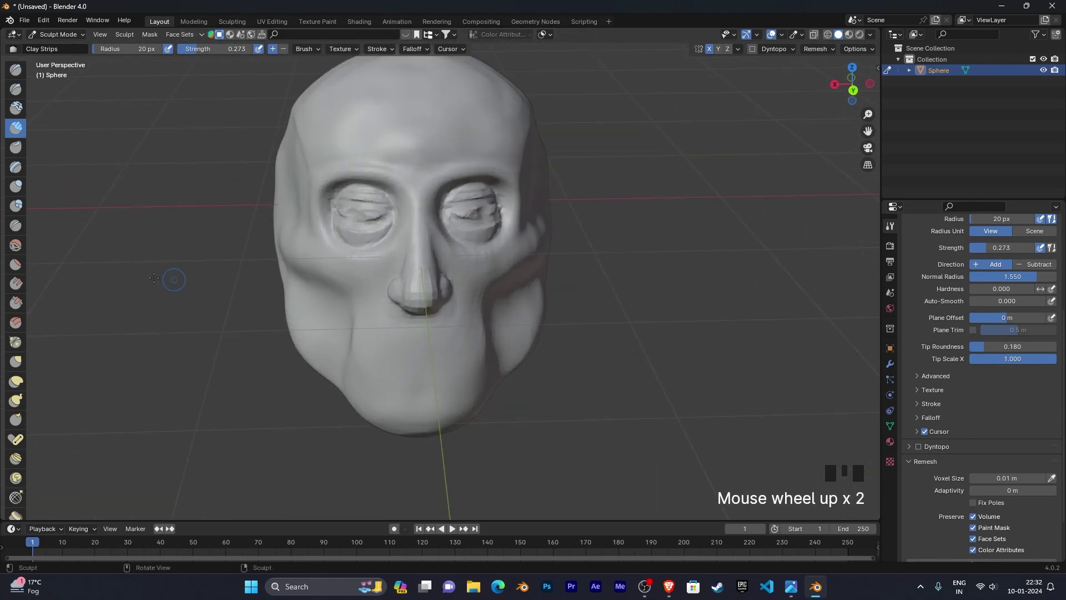
# Switch to the Smooth brush with a 201 px radius and a strength of 0.048
pyautogui.click(16, 245)
pyautogui.moveTo(180, 269); pyautogui.dragTo(171, 252, button='middle')
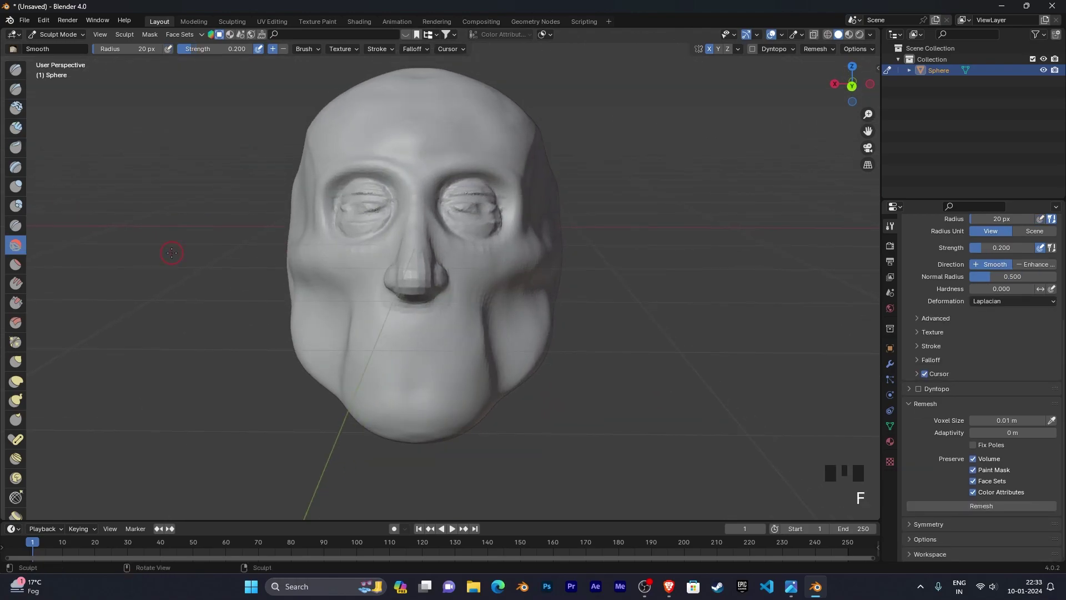
pyautogui.press('f')
pyautogui.click(272, 294)
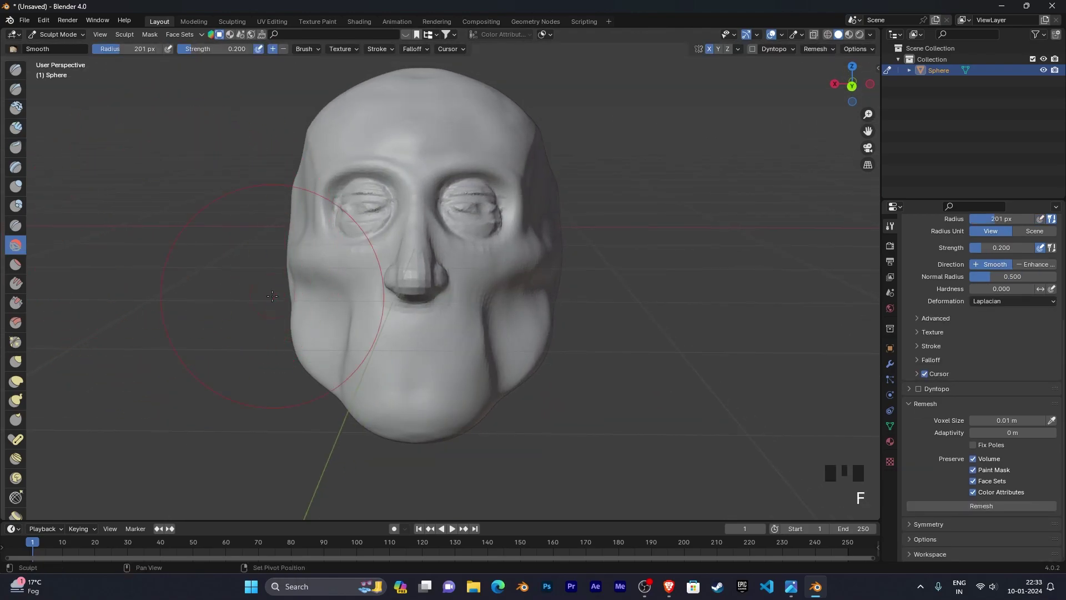
pyautogui.hotkey('shift', 'f')
pyautogui.click(265, 286)
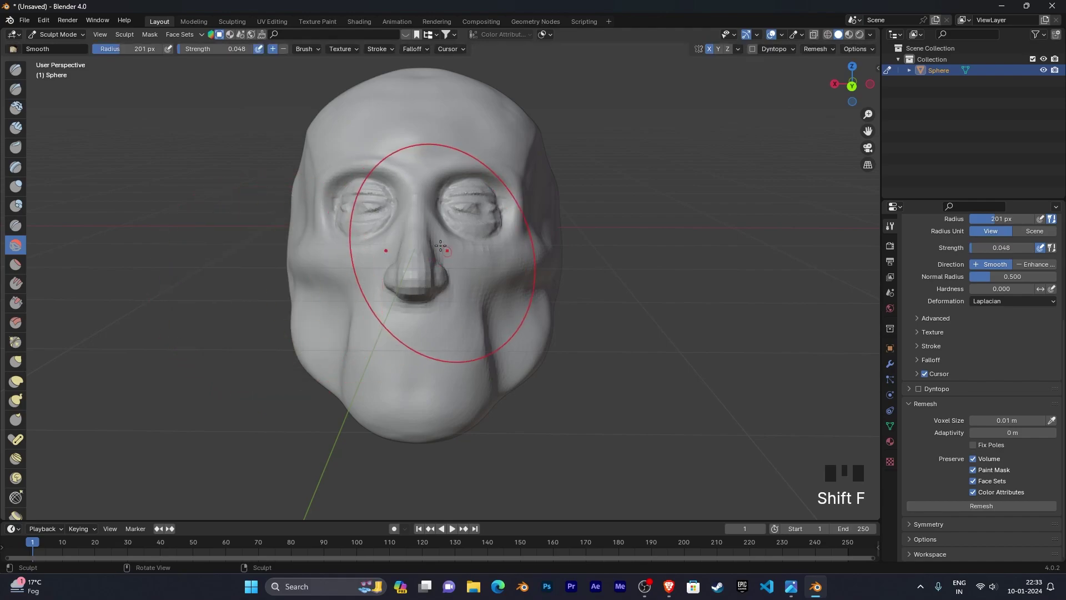
# Smooth the nose, eyes and mouth area in broad strokes and raise the brush strength to 0.206
pyautogui.moveTo(446, 251); pyautogui.dragTo(425, 330)
pyautogui.moveTo(397, 283)
pyautogui.mouseDown()
pyautogui.moveTo(411, 281)
pyautogui.moveTo(410, 214)
pyautogui.moveTo(429, 294)
pyautogui.moveTo(417, 311)
pyautogui.mouseUp()
pyautogui.hotkey('shift', 'f')
pyautogui.click(419, 289)
# Examine the smoothed face and its proportions from the front at different distances
pyautogui.moveTo(425, 303)
pyautogui.mouseDown(button='middle')
pyautogui.moveTo(566, 270)
pyautogui.moveTo(502, 300)
pyautogui.moveTo(476, 250)
pyautogui.moveTo(572, 313)
pyautogui.mouseUp(button='middle')
pyautogui.scroll(3, 566, 271)
pyautogui.scroll(-4, 566, 270)
pyautogui.scroll(2, 536, 290)
pyautogui.scroll(2, 566, 305)
pyautogui.scroll(-1, 571, 305)
pyautogui.scroll(-2, 572, 311)
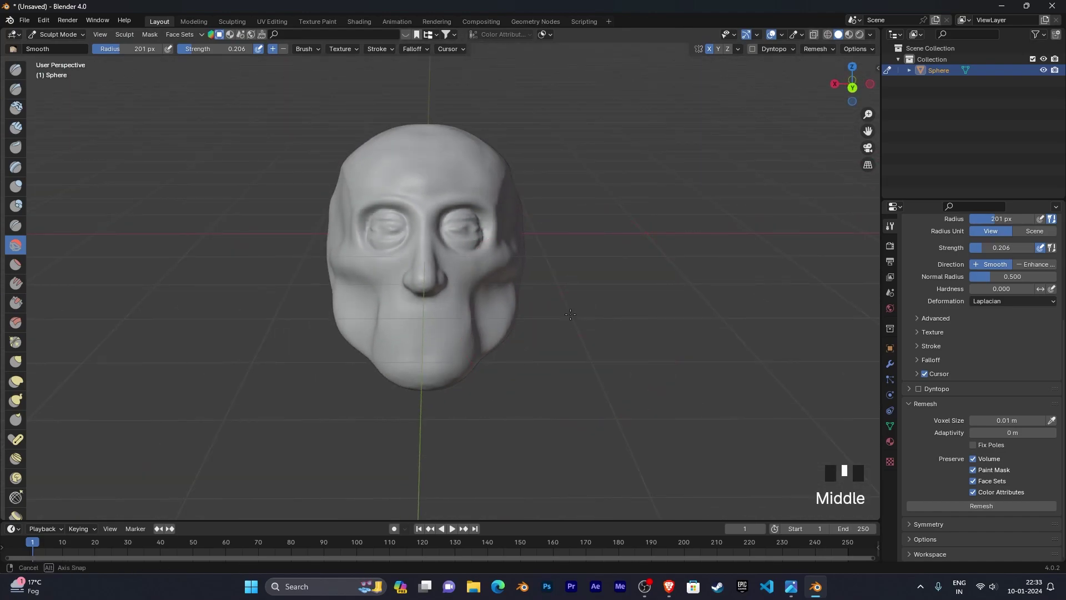
pyautogui.scroll(2, 573, 315)
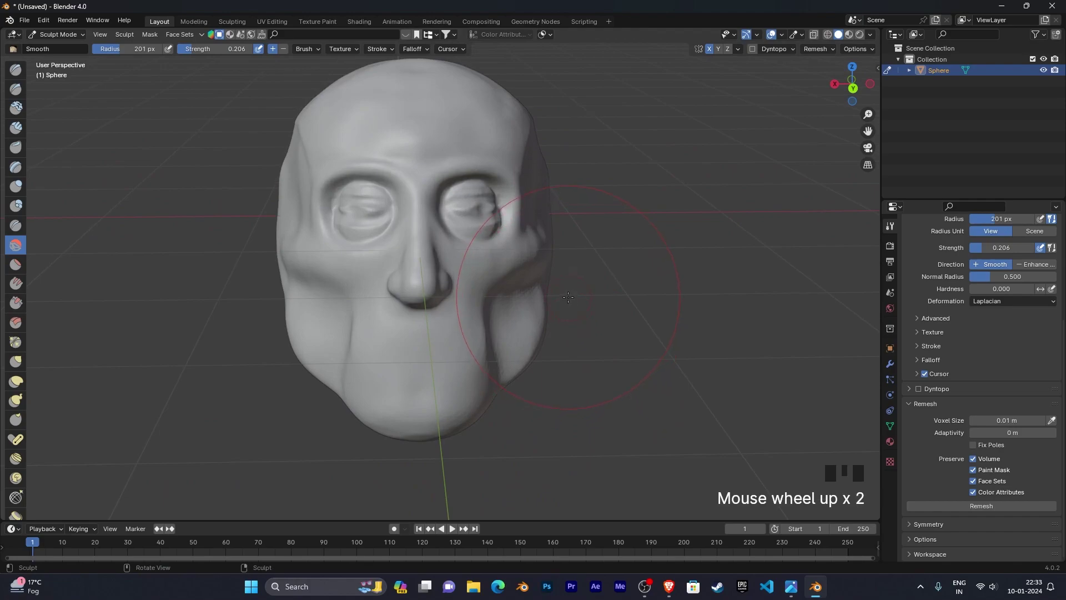